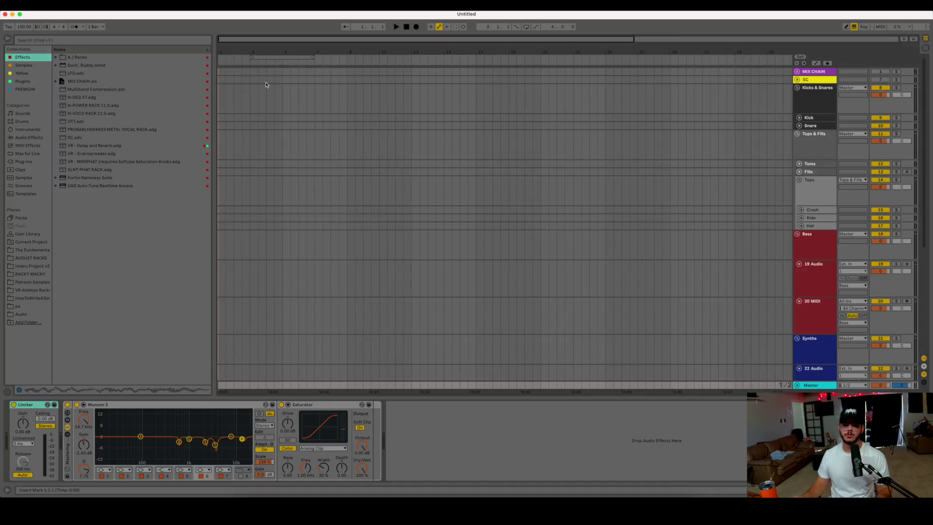
Browse the AUv2 plug-ins to the Arturia folder and select Analog Lab V.
{"action": "left_click", "coordinate": [23, 161]}
{"action": "left_click", "coordinate": [56, 57]}
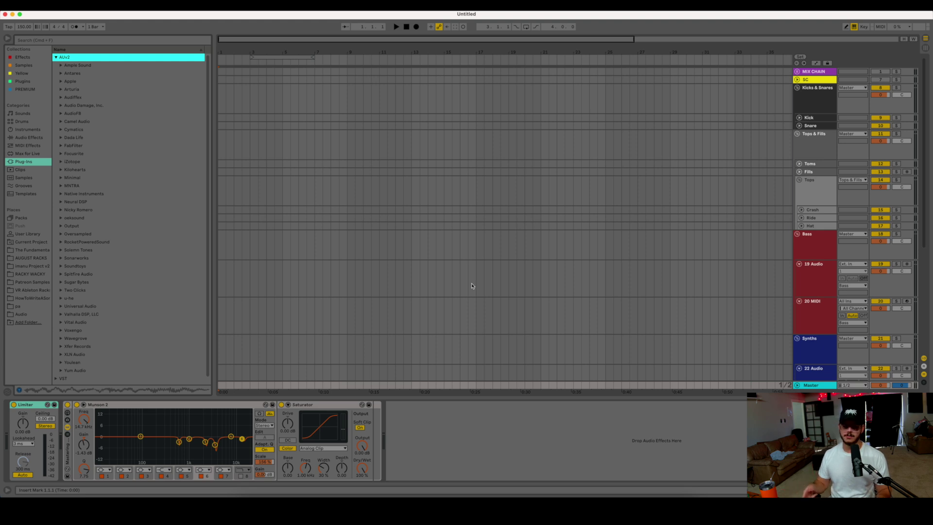
{"action": "left_click", "coordinate": [61, 89]}
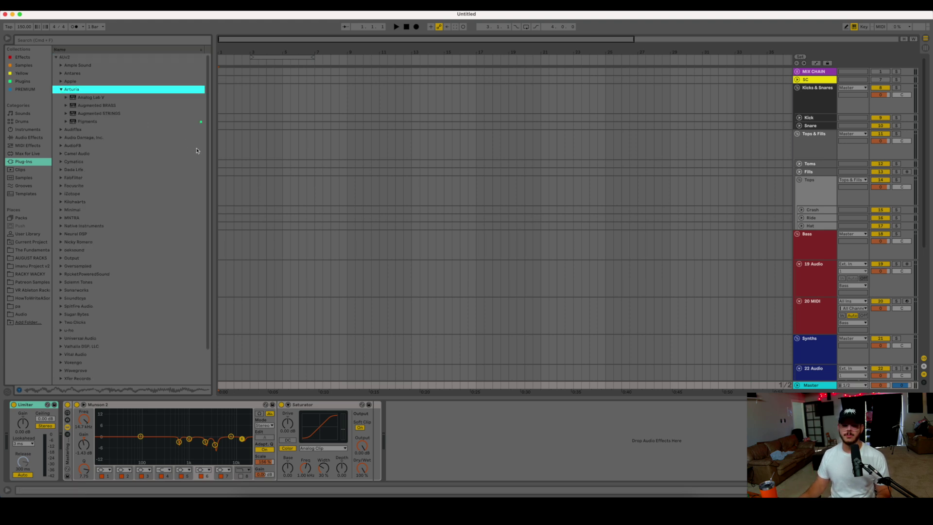
{"action": "left_click_drag", "start_coordinate": [241, 38], "coordinate": [241, 62]}
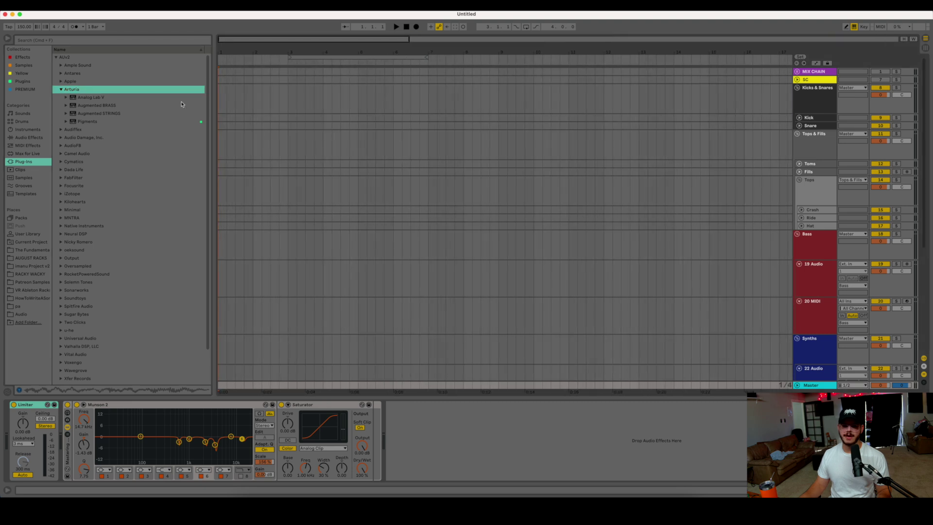
{"action": "left_click", "coordinate": [122, 122]}
{"action": "key", "text": "Up"}
{"action": "key", "text": "Up"}
{"action": "key", "text": "Up"}
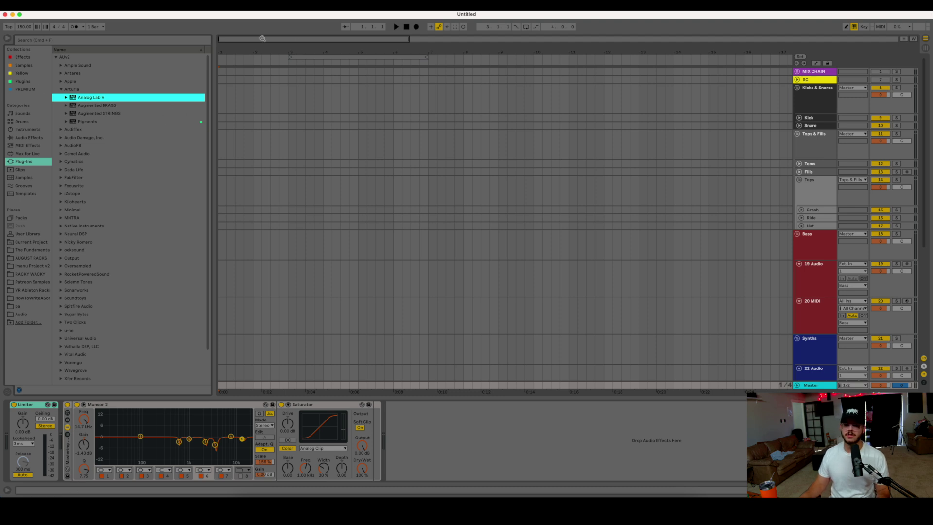
Insert a new audio track directly below the SC track.
{"action": "left_click_drag", "start_coordinate": [258, 40], "coordinate": [234, 37]}
{"action": "key", "text": "super+alt+l"}
{"action": "scroll", "coordinate": [751, 310], "scroll_direction": "down", "scroll_amount": 4}
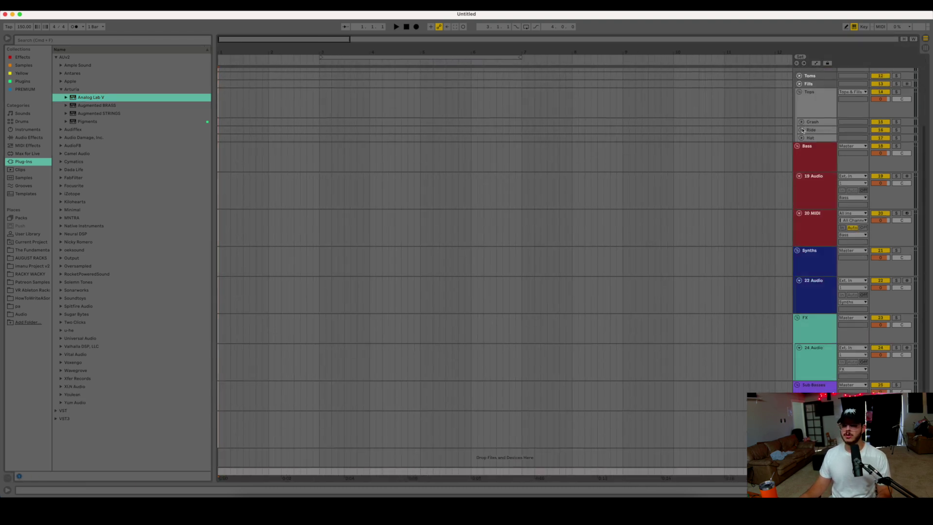
{"action": "left_click", "coordinate": [806, 157]}
{"action": "scroll", "coordinate": [711, 292], "scroll_direction": "up", "scroll_amount": 4}
{"action": "left_click", "coordinate": [812, 80]}
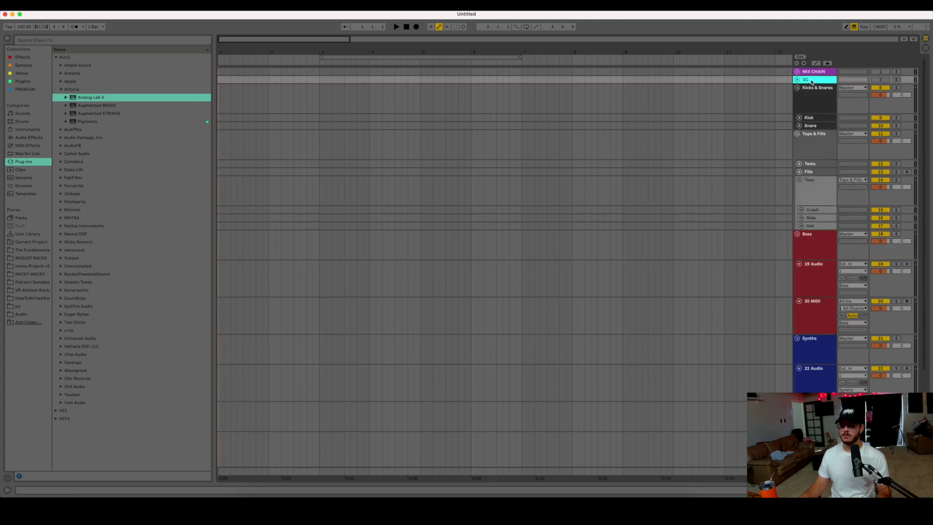
{"action": "key", "text": "super+t"}
Delete the template's existing tracks and groups, keeping only the newly added audio track.
{"action": "left_click", "coordinate": [821, 131]}
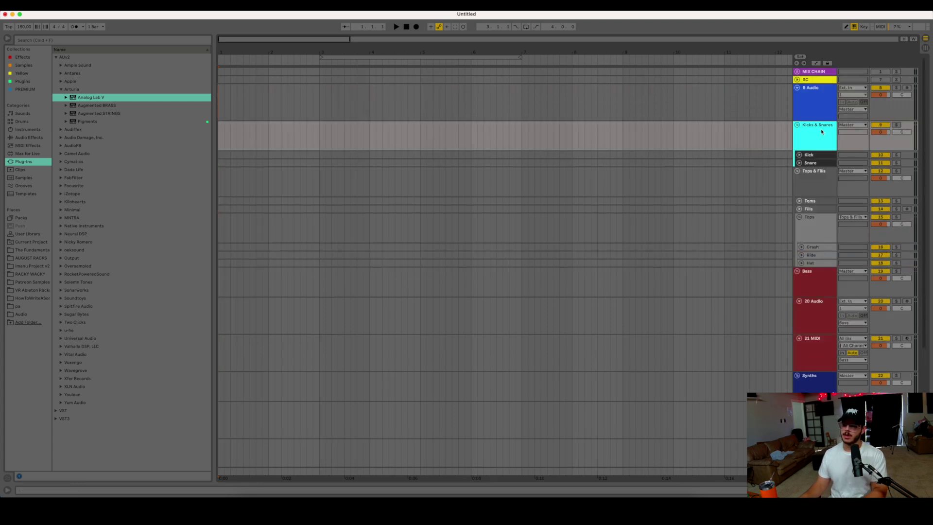
{"action": "key", "text": "Delete"}
{"action": "key", "text": "Delete"}
{"action": "key", "text": "Delete"}
{"action": "key", "text": "Delete"}
{"action": "key", "text": "Delete"}
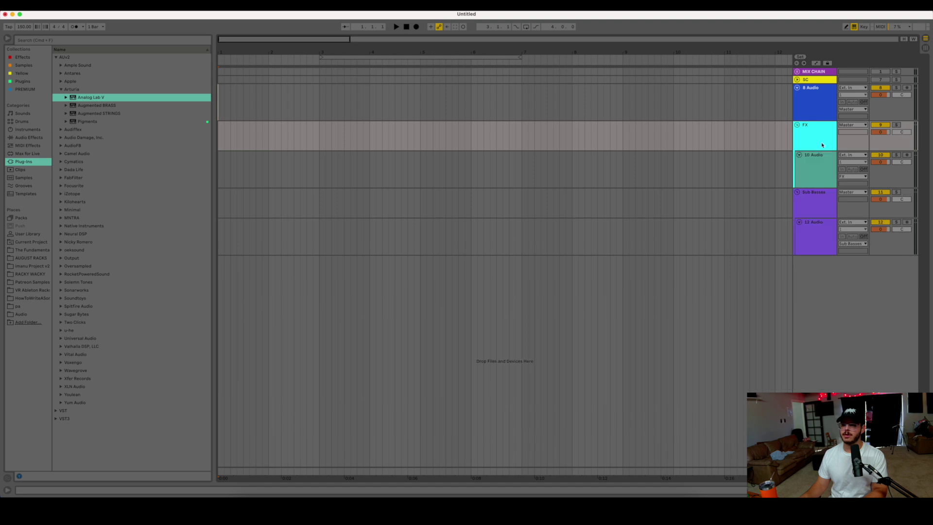
{"action": "key", "text": "Delete"}
{"action": "key", "text": "Delete"}
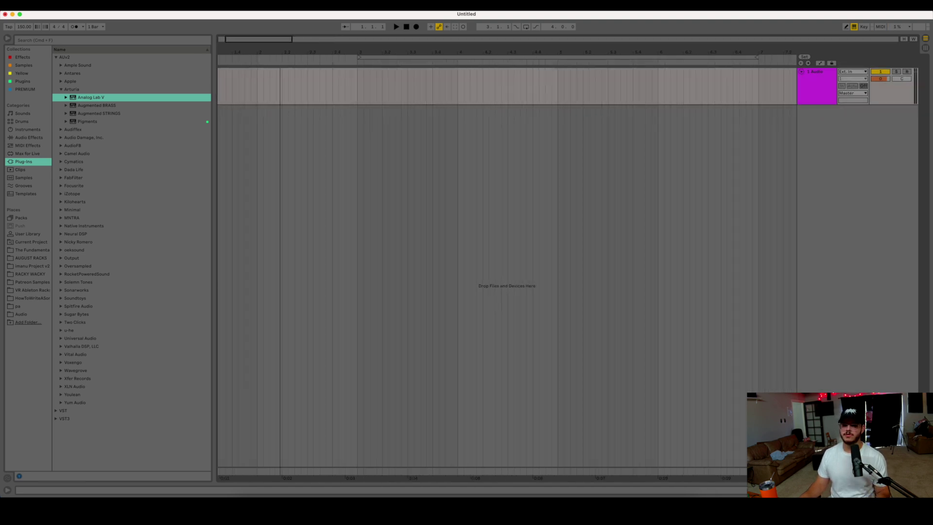
{"action": "left_click", "coordinate": [637, 244]}
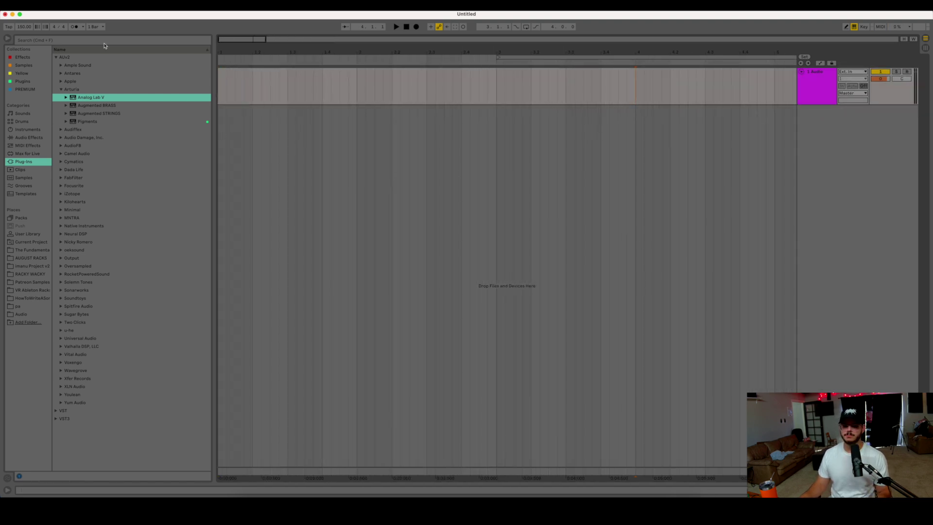
Examine the Master track's device chain, including the Limiter, Munson 2 and Saturator.
{"action": "double_click", "coordinate": [815, 471]}
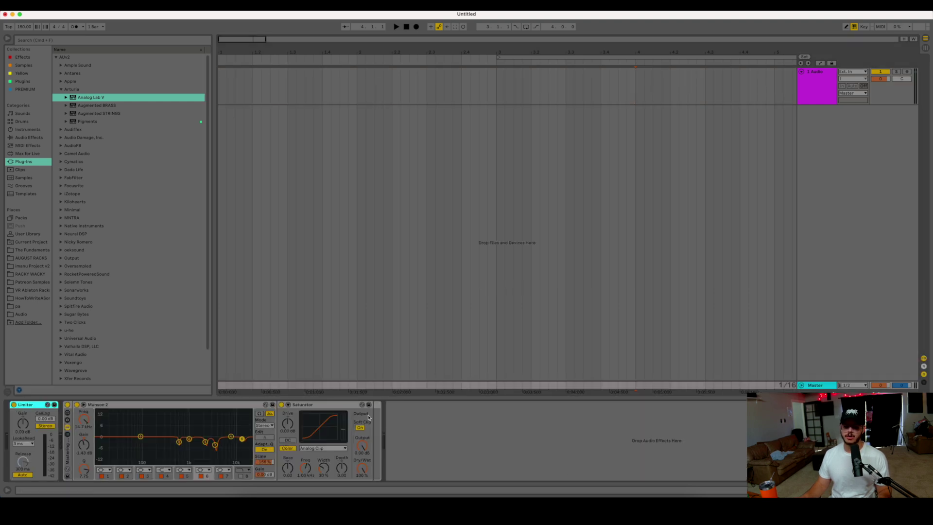
{"action": "left_click", "coordinate": [212, 406]}
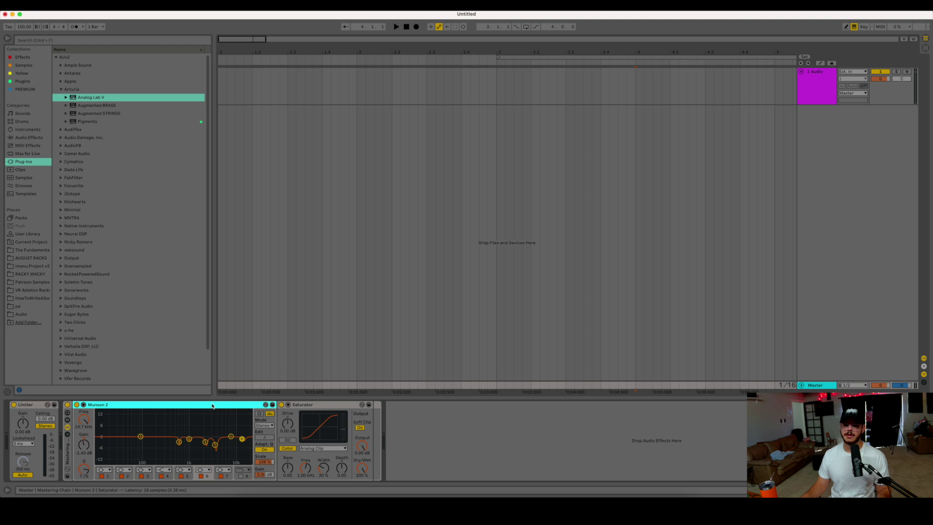
{"action": "left_click", "coordinate": [127, 459]}
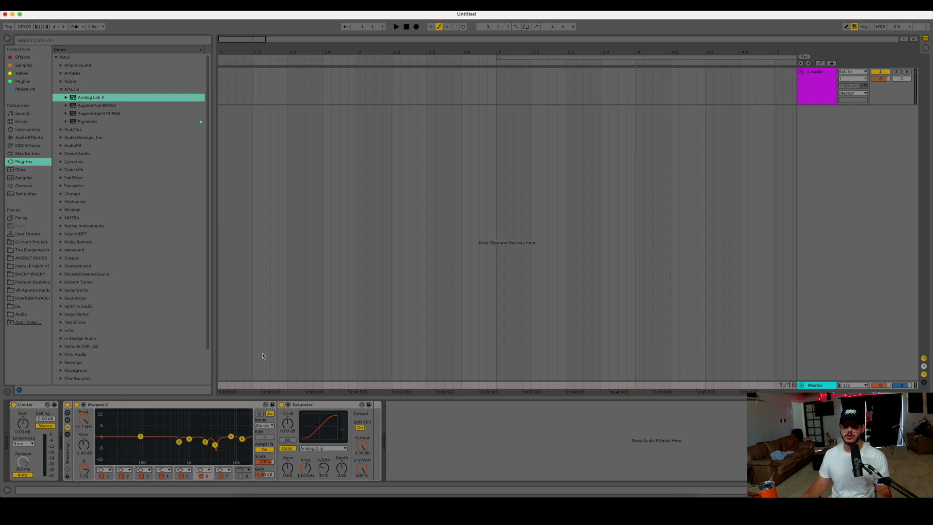
{"action": "left_click", "coordinate": [925, 490]}
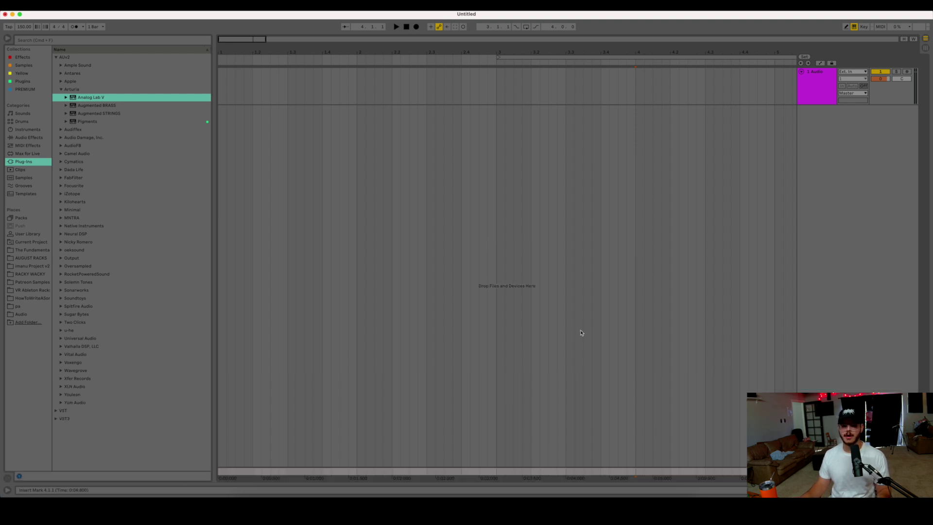
Load Analog Lab V onto a new MIDI track and move its plug-in window to the middle of the arrangement.
{"action": "left_click", "coordinate": [453, 93]}
{"action": "left_click_drag", "start_coordinate": [85, 97], "coordinate": [517, 261]}
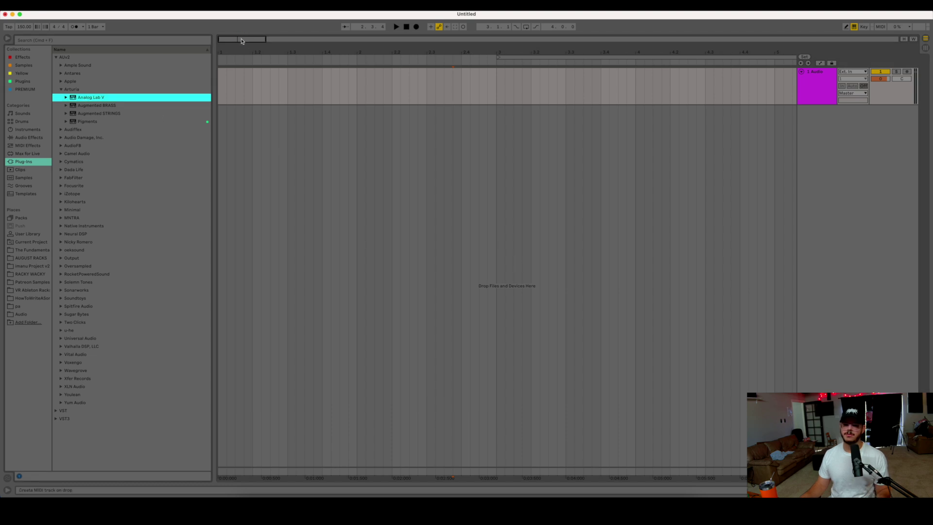
{"action": "left_click_drag", "start_coordinate": [241, 41], "coordinate": [242, 43]}
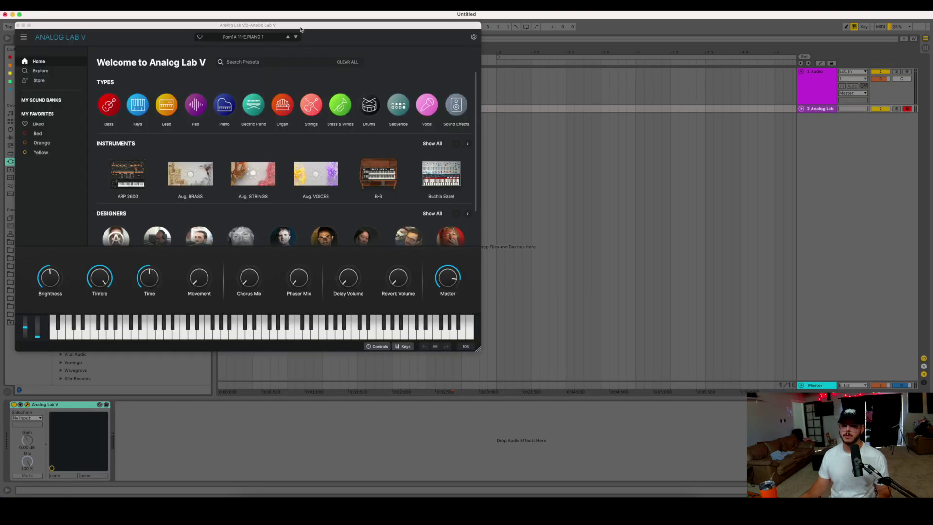
{"action": "left_click_drag", "start_coordinate": [303, 28], "coordinate": [451, 72]}
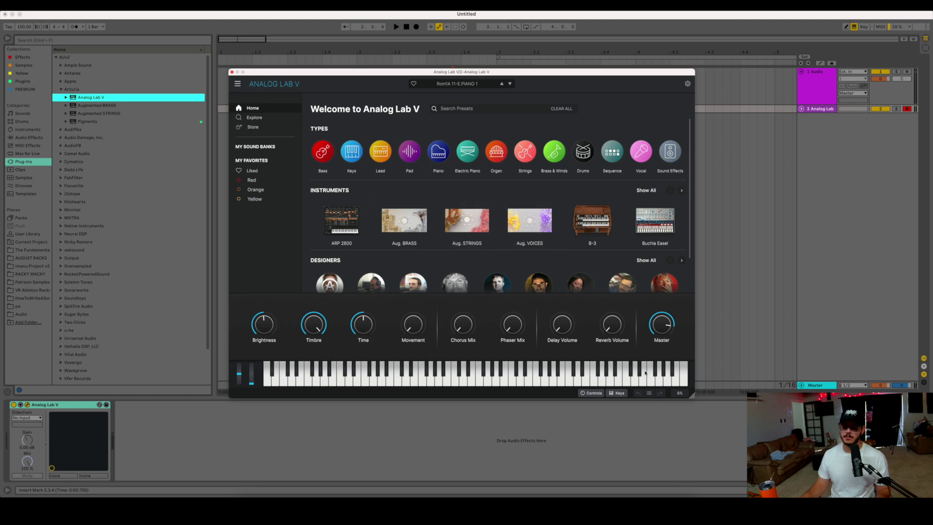
Filter the Analog Lab V presets to the Keys category and load the Demacro preset.
{"action": "left_click", "coordinate": [458, 84]}
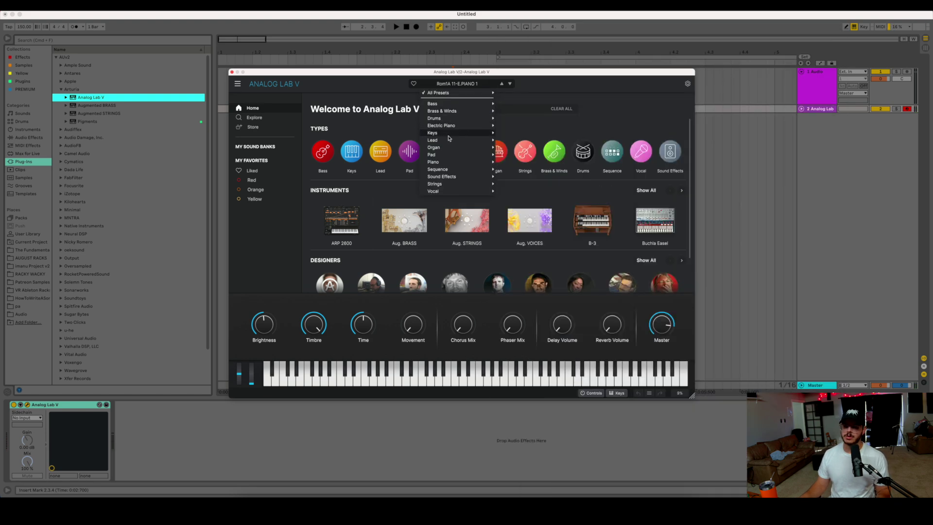
{"action": "mouse_move", "coordinate": [449, 136]}
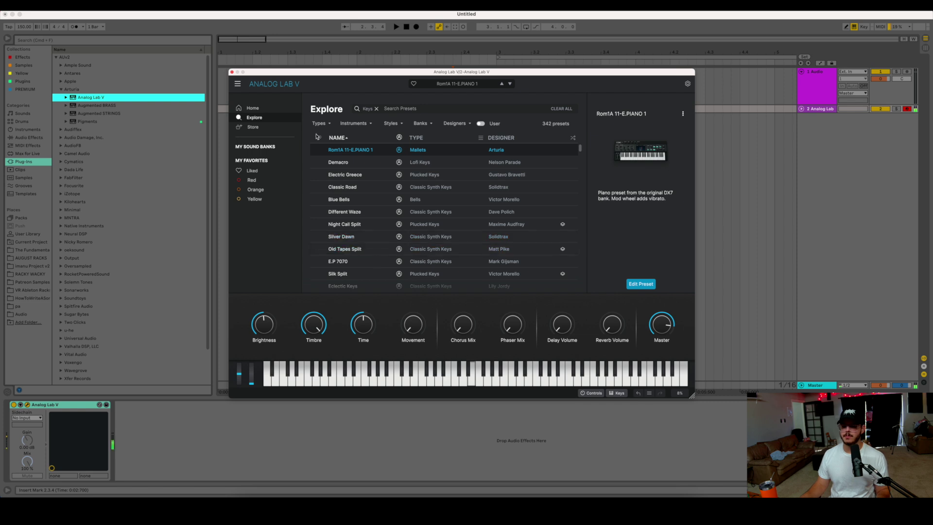
{"action": "left_click", "coordinate": [340, 161]}
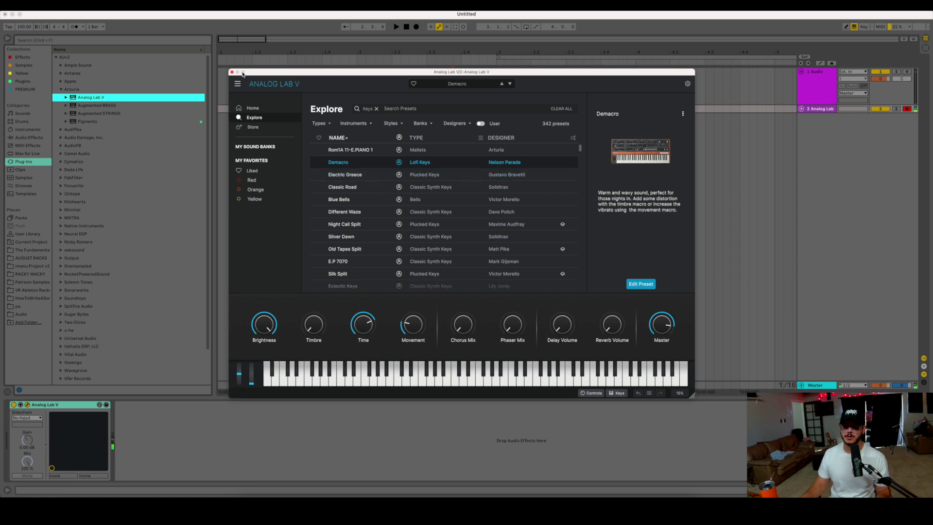
Duplicate the Analog Lab track twice to get three instances of the instrument.
{"action": "left_click", "coordinate": [223, 77]}
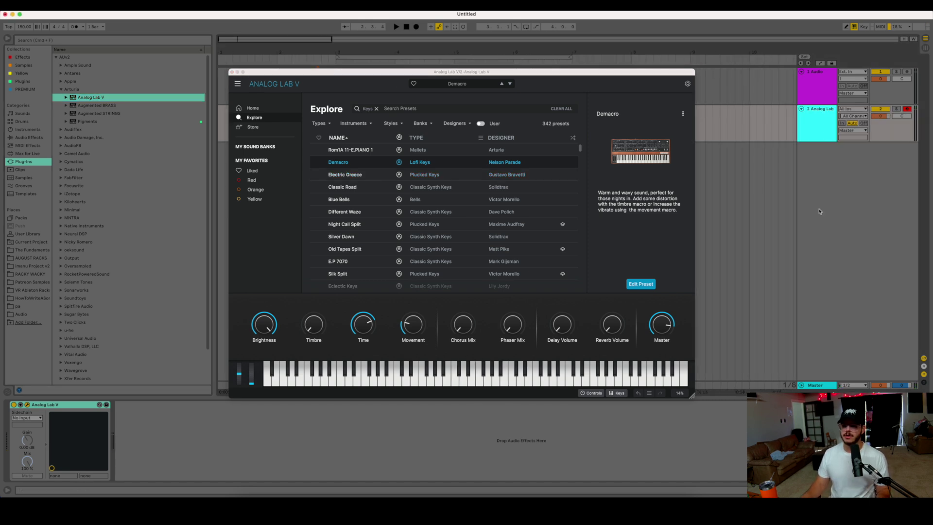
{"action": "key", "text": "super+d"}
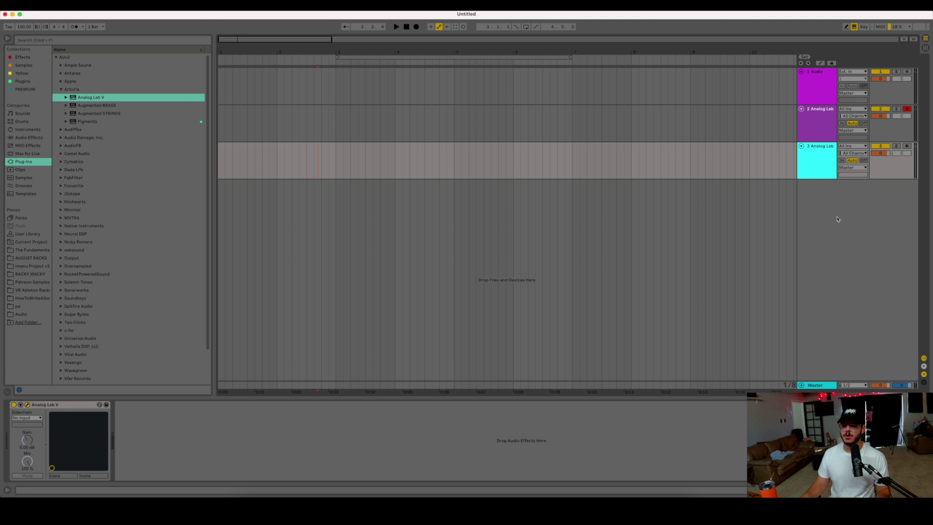
{"action": "key", "text": "super+d"}
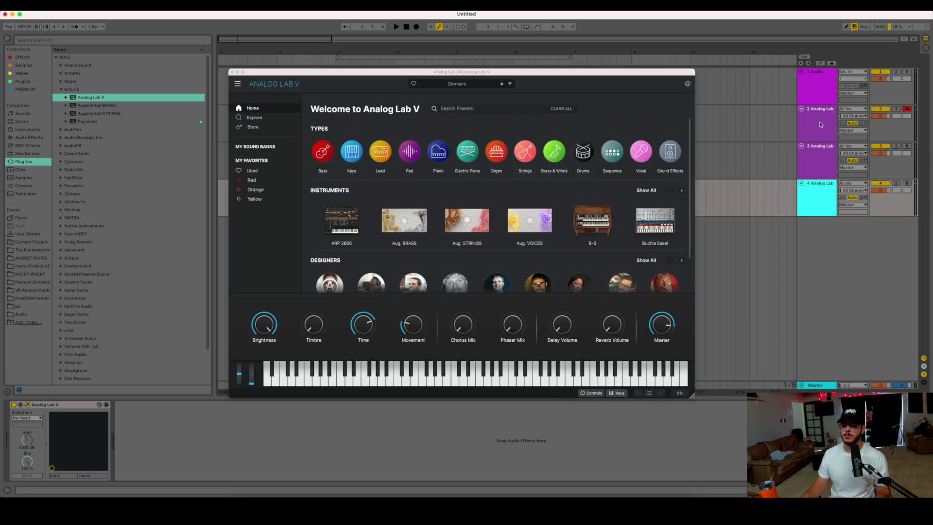
Audition the Keys presets on the first Analog Lab track, from Electric Greece through Classic Road, Blue Bells, Night Call Split and Silver Dawn onward.
{"action": "left_click", "coordinate": [820, 125]}
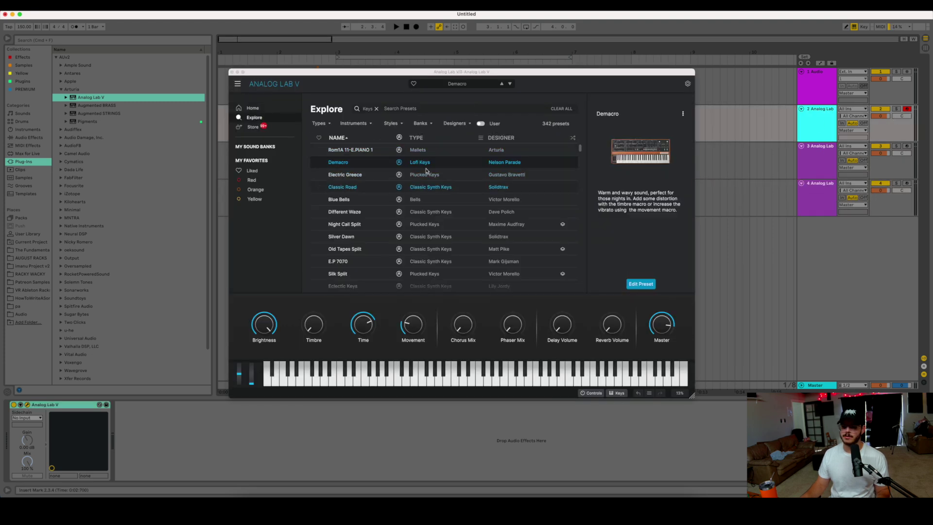
{"action": "left_click", "coordinate": [364, 177]}
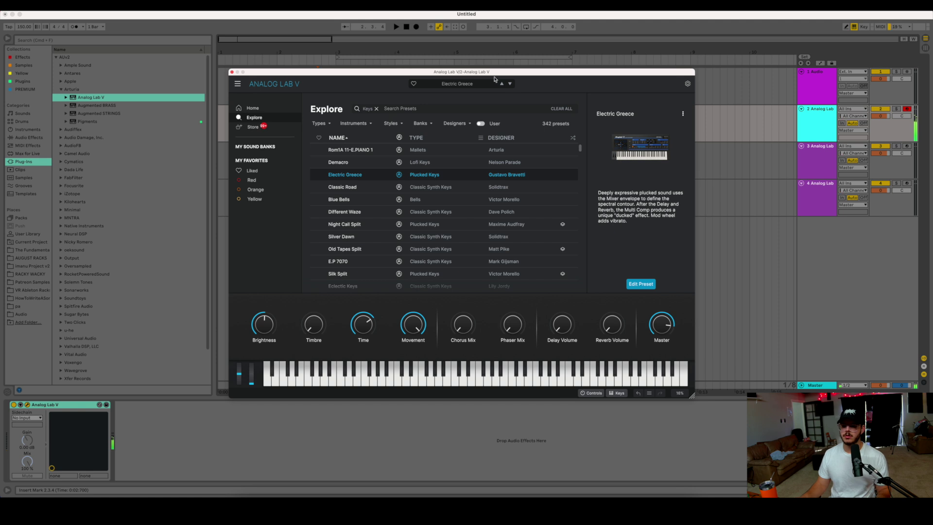
{"action": "left_click", "coordinate": [510, 83]}
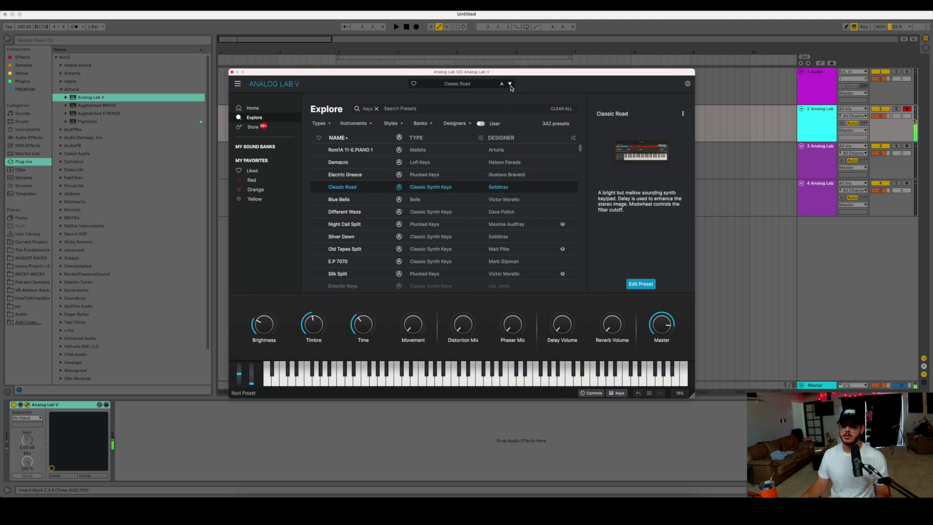
{"action": "left_click", "coordinate": [510, 84]}
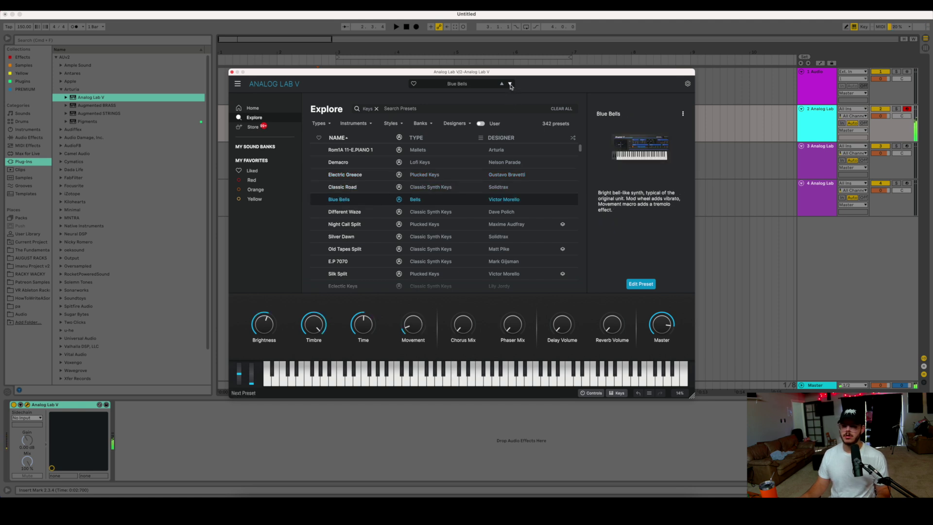
{"action": "left_click", "coordinate": [510, 84]}
{"action": "left_click", "coordinate": [509, 84]}
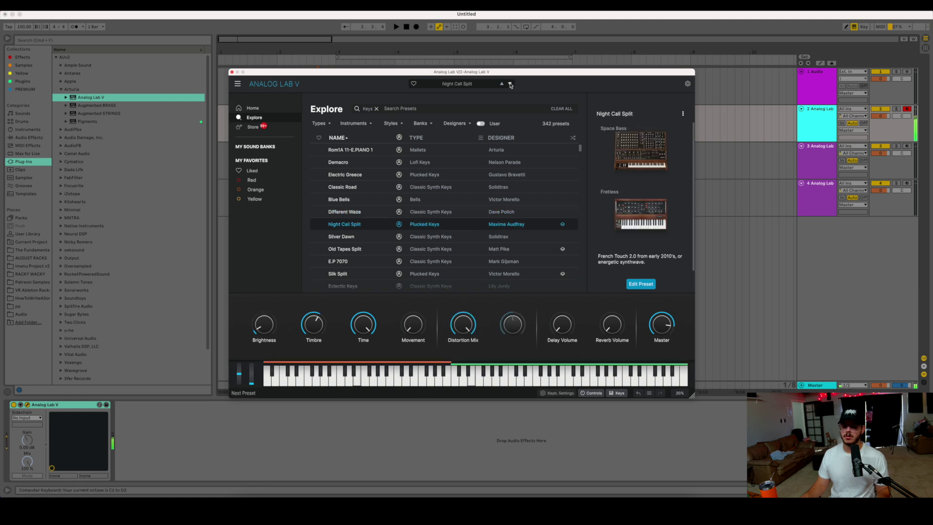
{"action": "left_click", "coordinate": [510, 84]}
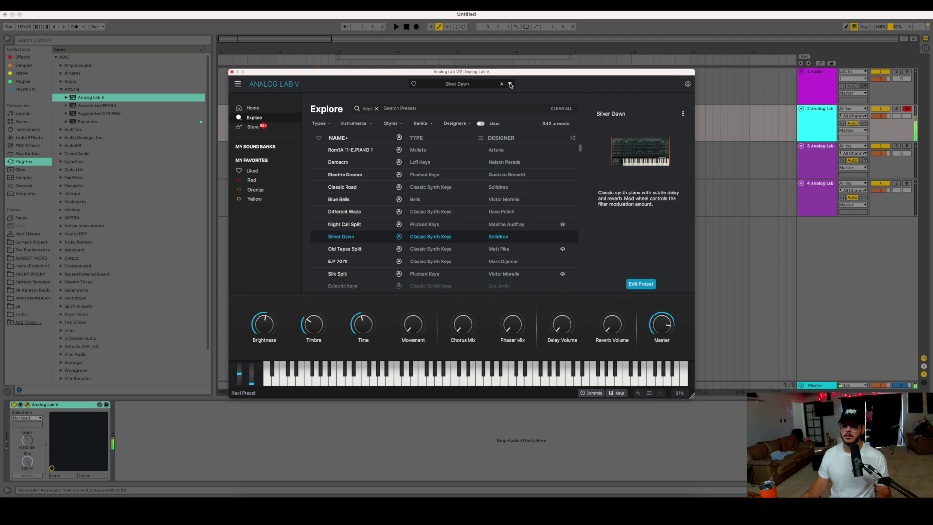
{"action": "left_click", "coordinate": [509, 84]}
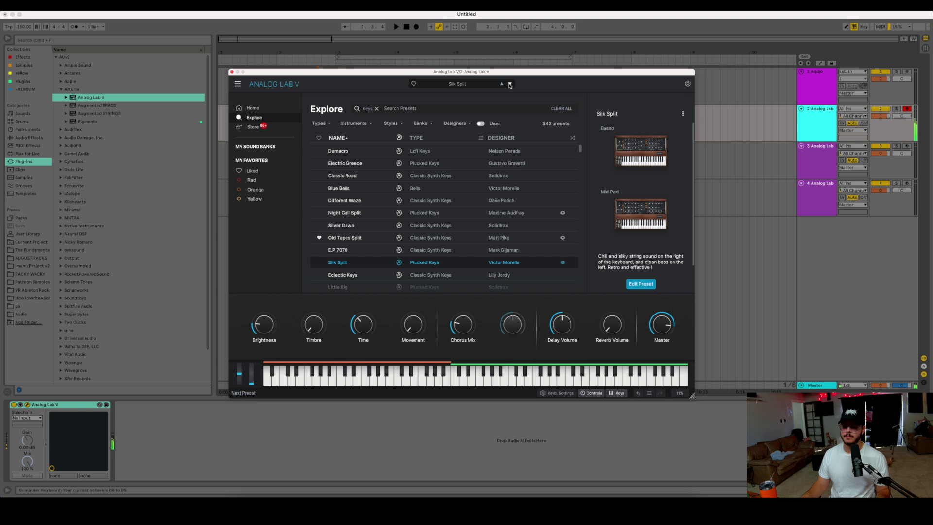
Audition Silk Split and Eclectic Keys, load the Little Big preset on the first Analog Lab track, and close the plug-in window.
{"action": "key", "text": "j"}
{"action": "key", "text": "z"}
{"action": "key", "text": "k"}
{"action": "key", "text": "z"}
{"action": "left_click", "coordinate": [510, 83]}
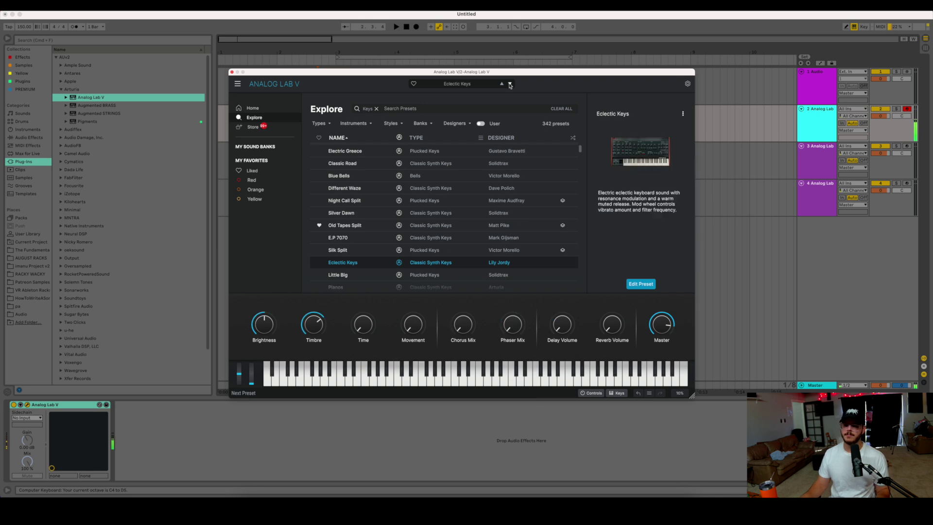
{"action": "left_click", "coordinate": [510, 83]}
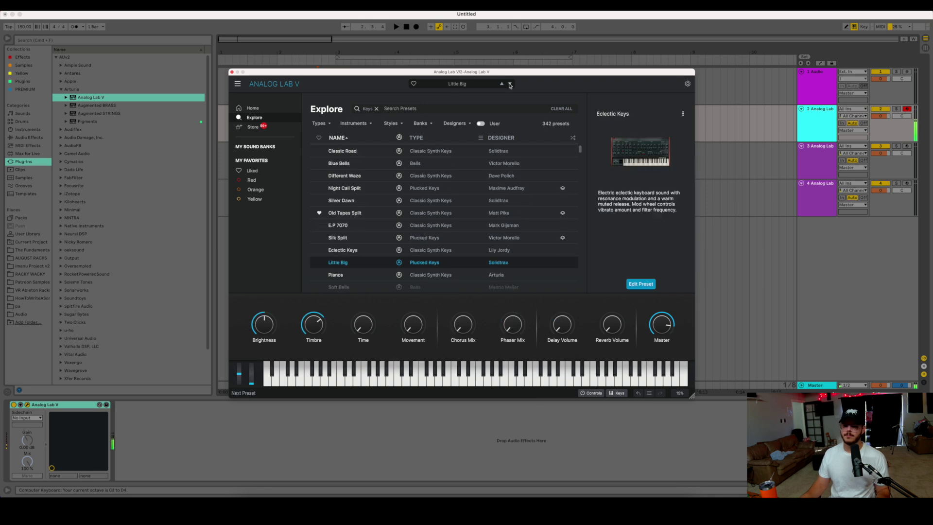
{"action": "left_click", "coordinate": [232, 72]}
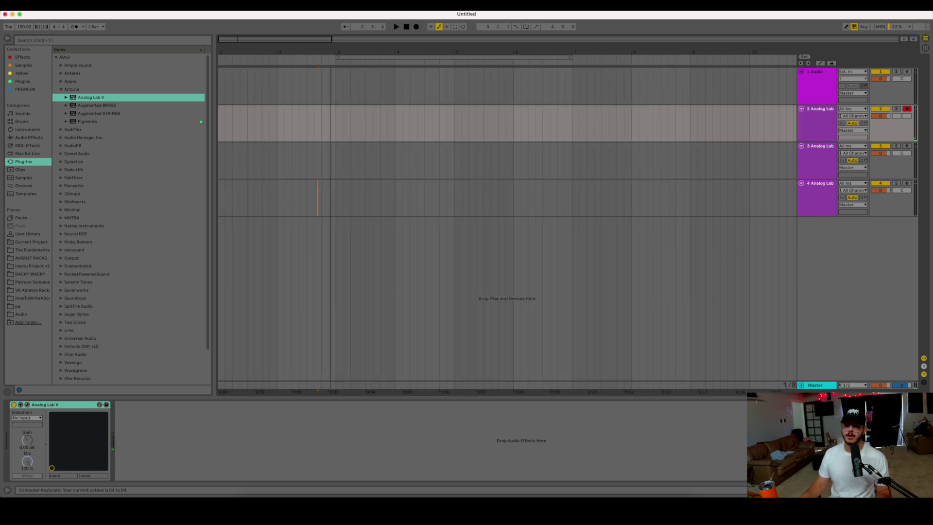
Create a four-bar MIDI clip from bar 1 on the first Analog Lab track and play back consecutive sixteenth notes B3, G3, F3 and E3.
{"action": "left_click_drag", "start_coordinate": [386, 127], "coordinate": [219, 128]}
{"action": "key", "text": "super+shift+m"}
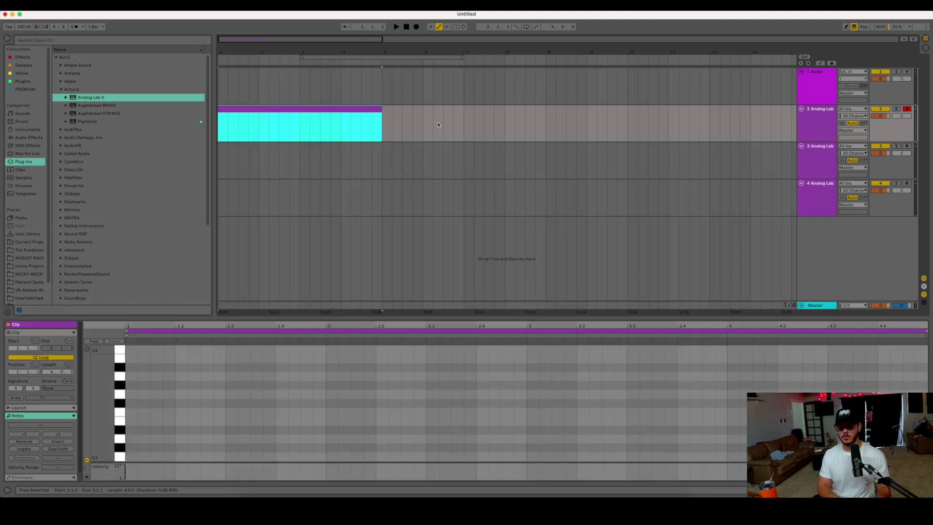
{"action": "double_click", "coordinate": [133, 360]}
{"action": "double_click", "coordinate": [144, 394]}
{"action": "double_click", "coordinate": [157, 412]}
{"action": "double_click", "coordinate": [169, 421]}
{"action": "key", "text": "space"}
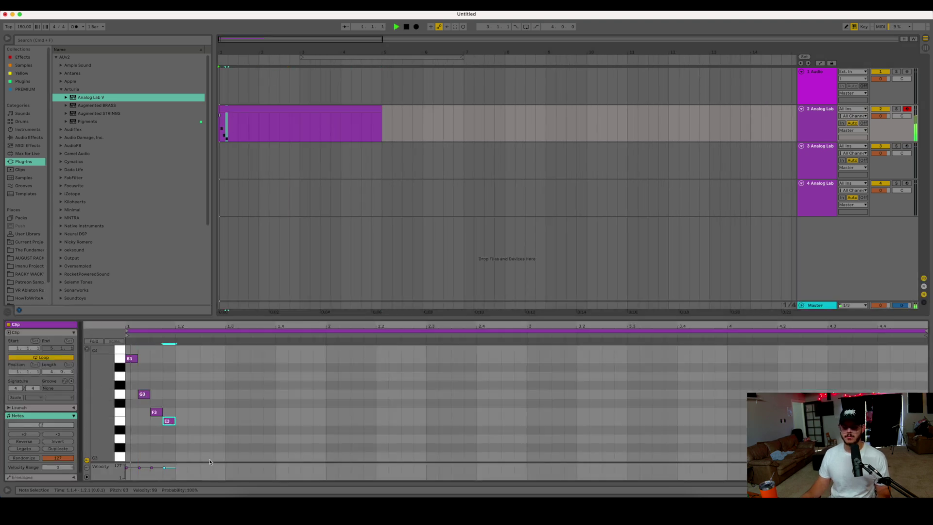
Select all notes in the clip and set the project tempo to 144 BPM.
{"action": "key", "text": "space"}
{"action": "key", "text": "super+a"}
{"action": "left_click_drag", "start_coordinate": [24, 27], "coordinate": [24, 34]}
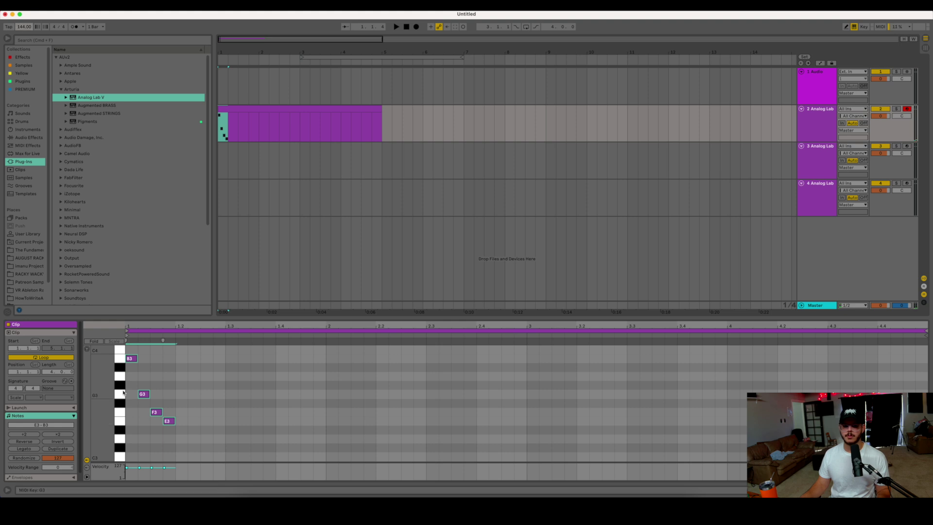
Duplicate the four-note pattern repeatedly through the end of bar 3, checking it with playback.
{"action": "key", "text": "super+d"}
{"action": "key", "text": "super+d"}
{"action": "key", "text": "super+d"}
{"action": "key", "text": "space"}
{"action": "key", "text": "super+d"}
{"action": "key", "text": "space"}
{"action": "key", "text": "super+d"}
{"action": "key", "text": "super+d"}
{"action": "key", "text": "super+d"}
{"action": "key", "text": "super+d"}
{"action": "key", "text": "super+z"}
Raise the top notes of bar 2 to C4 and the top notes of bar 3 to D4.
{"action": "left_click_drag", "start_coordinate": [522, 368], "coordinate": [229, 357]}
{"action": "left_click", "coordinate": [332, 372]}
{"action": "left_click_drag", "start_coordinate": [331, 372], "coordinate": [564, 358]}
{"action": "key", "text": "Up"}
{"action": "left_click", "coordinate": [527, 427]}
{"action": "key", "text": "space"}
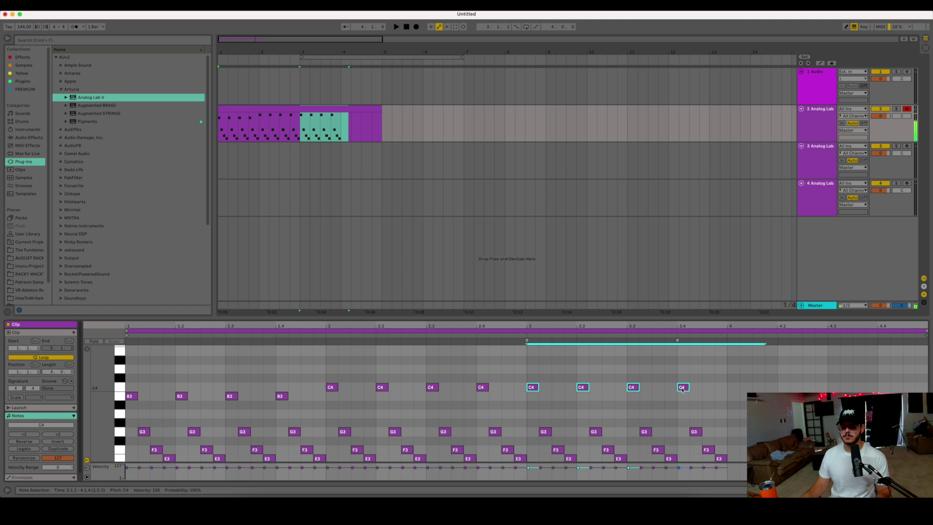
{"action": "key", "text": "Up"}
{"action": "key", "text": "Up"}
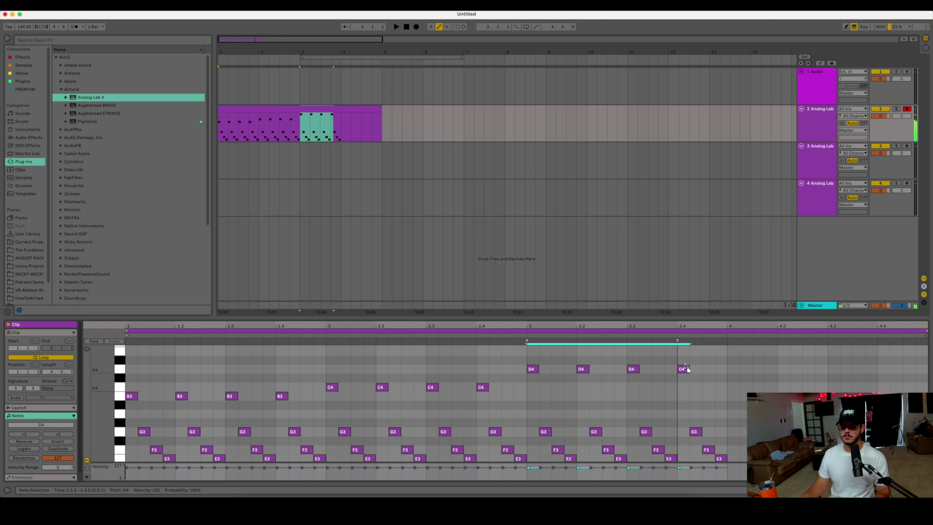
Copy the bar 2 pattern with the C4 top notes into bar 4 and play the clip.
{"action": "left_click_drag", "start_coordinate": [314, 376], "coordinate": [522, 460]}
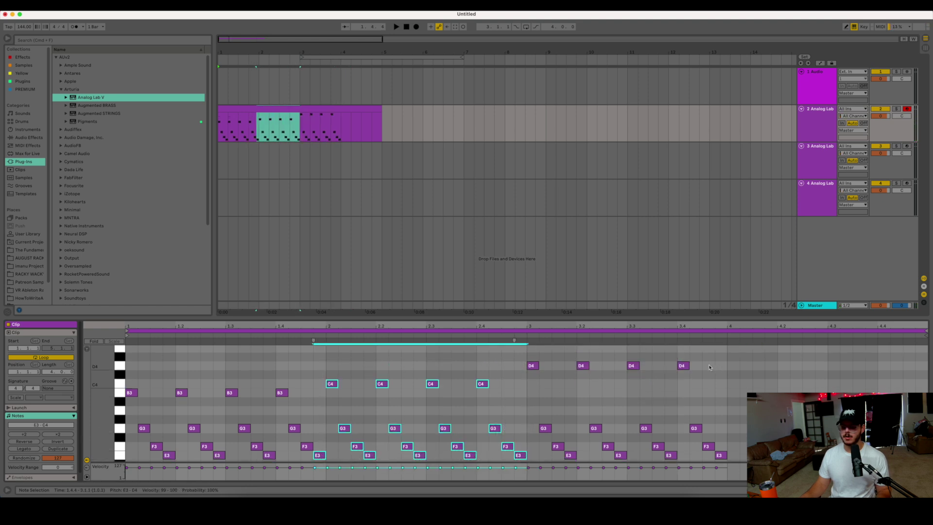
{"action": "key", "text": "super+d"}
{"action": "left_click", "coordinate": [716, 397]}
{"action": "key", "text": "space"}
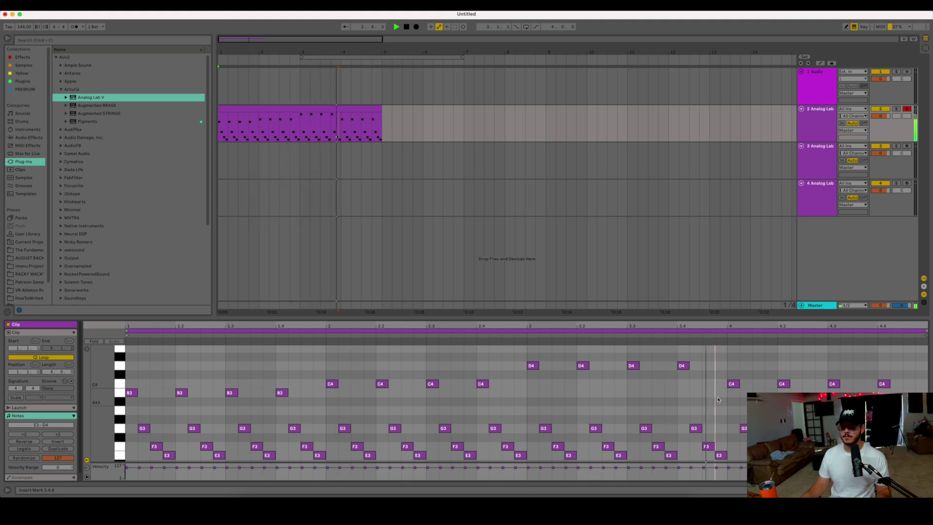
Lower the Brightness of the Little Big preset on the first Analog Lab track to about 0.25 and close the plug-in window.
{"action": "key", "text": "super+alt+l"}
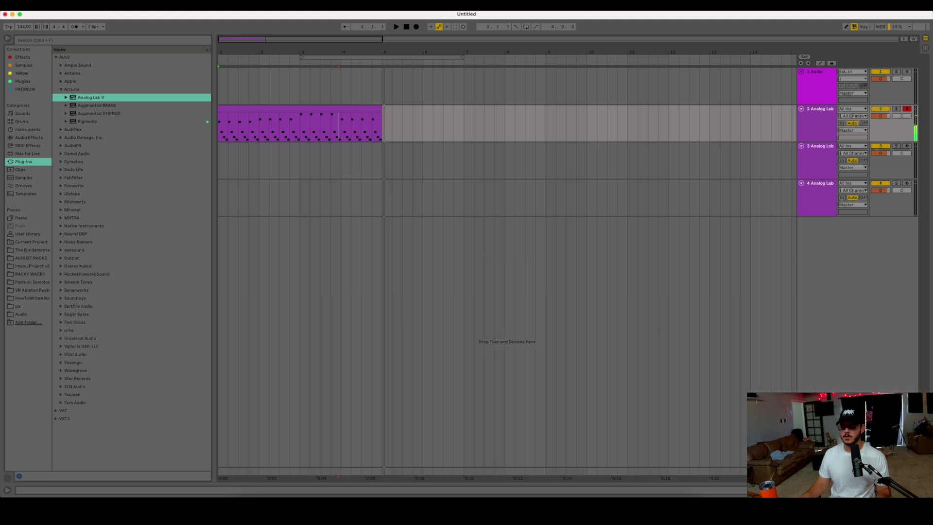
{"action": "double_click", "coordinate": [815, 114]}
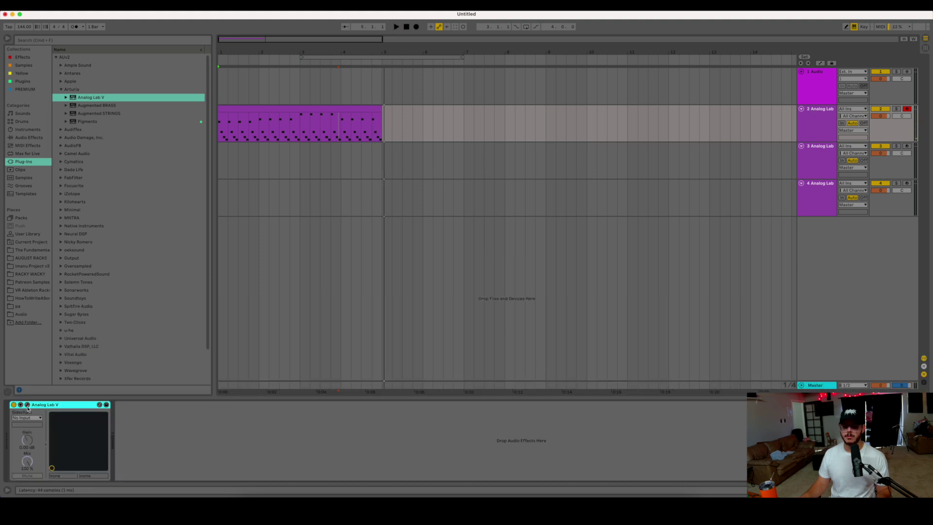
{"action": "left_click", "coordinate": [28, 404]}
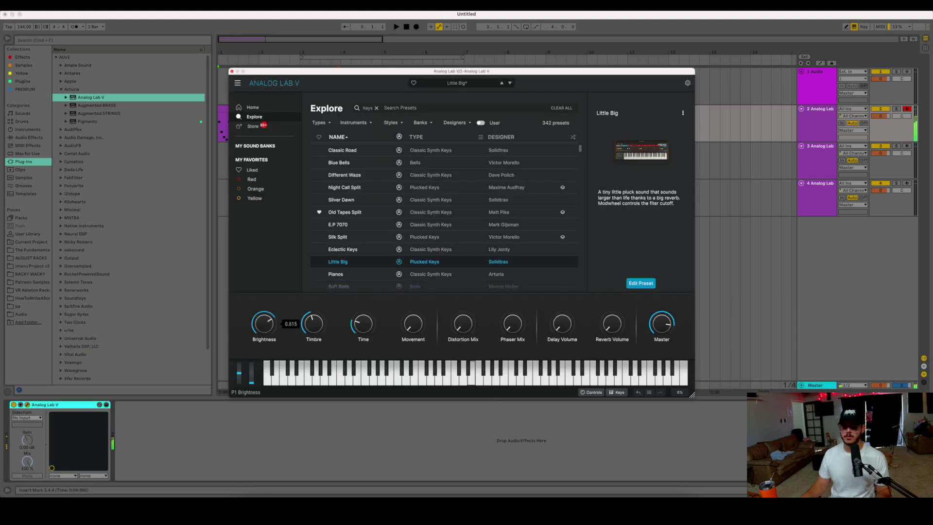
{"action": "mouse_move", "coordinate": [264, 324]}
{"action": "left_mouse_down"}
{"action": "mouse_move", "coordinate": [285, 349]}
{"action": "mouse_move", "coordinate": [263, 342]}
{"action": "left_mouse_up"}
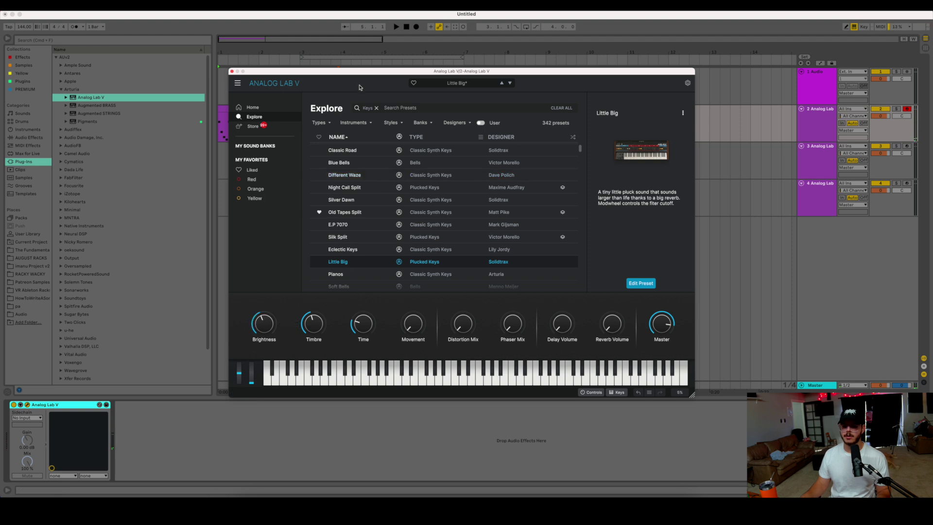
{"action": "left_click", "coordinate": [253, 107]}
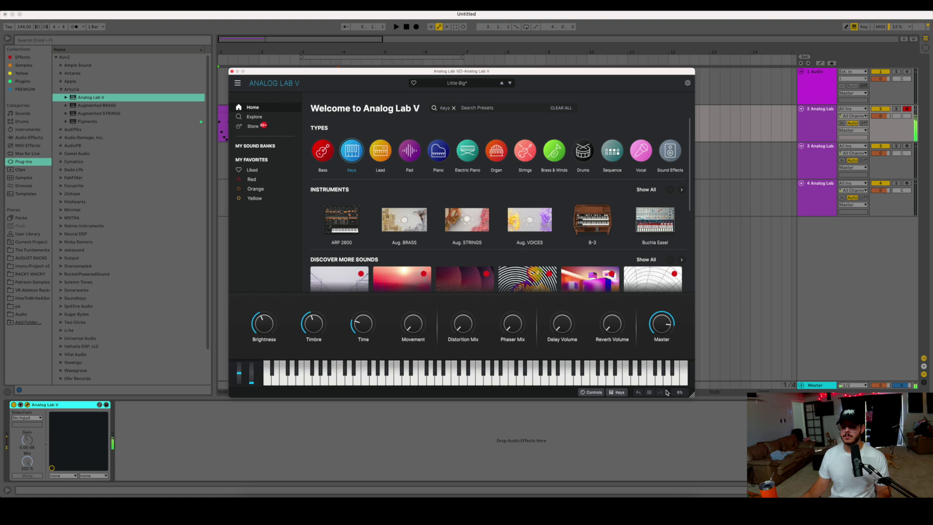
{"action": "left_click", "coordinate": [454, 83]}
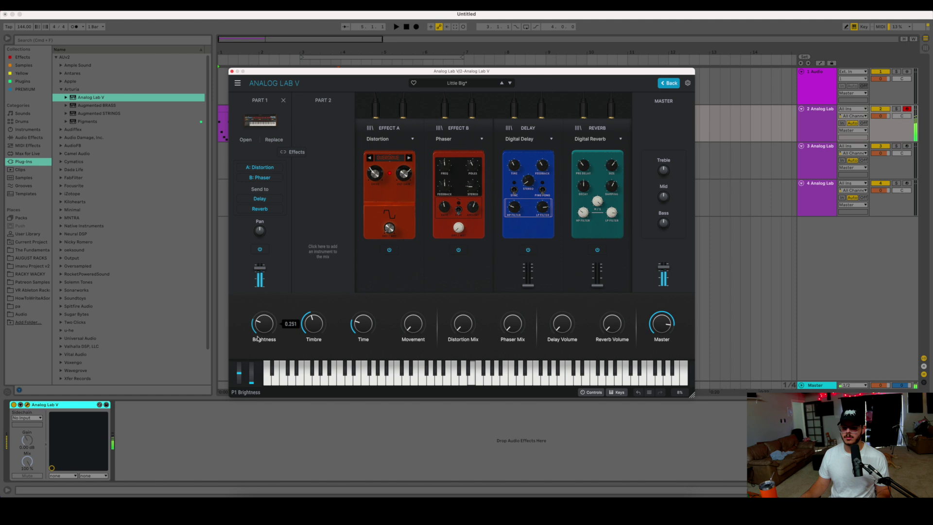
{"action": "left_click", "coordinate": [231, 72]}
Duplicate the four-bar clip into bars 5 to 8 and draw Brightness automation rising from bar 5 to bar 9.
{"action": "left_click", "coordinate": [820, 64]}
{"action": "left_click", "coordinate": [337, 109]}
{"action": "key", "text": "super+d"}
{"action": "left_click", "coordinate": [372, 156]}
{"action": "left_click", "coordinate": [382, 136]}
{"action": "left_click_drag", "start_coordinate": [547, 137], "coordinate": [545, 113]}
{"action": "left_click", "coordinate": [596, 161]}
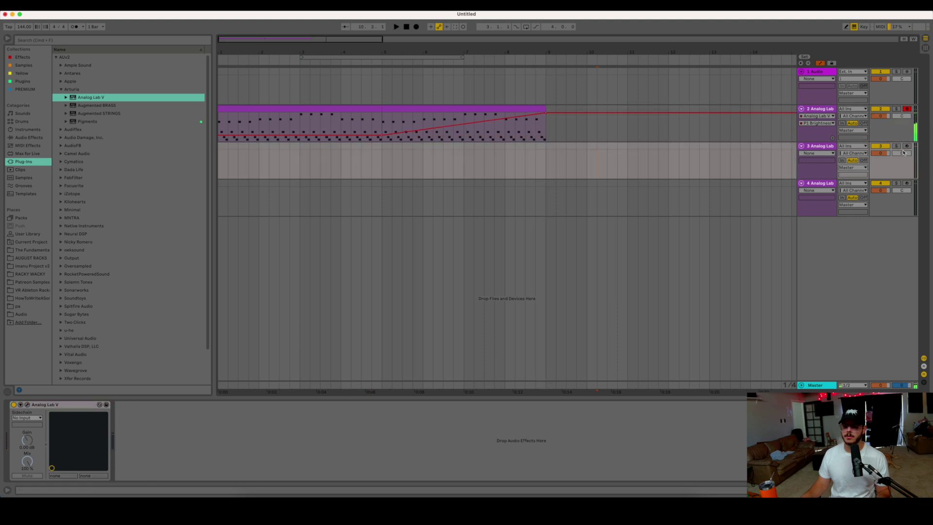
Group the first Analog Lab track and add an EQ Eight to the group.
{"action": "left_click", "coordinate": [825, 110]}
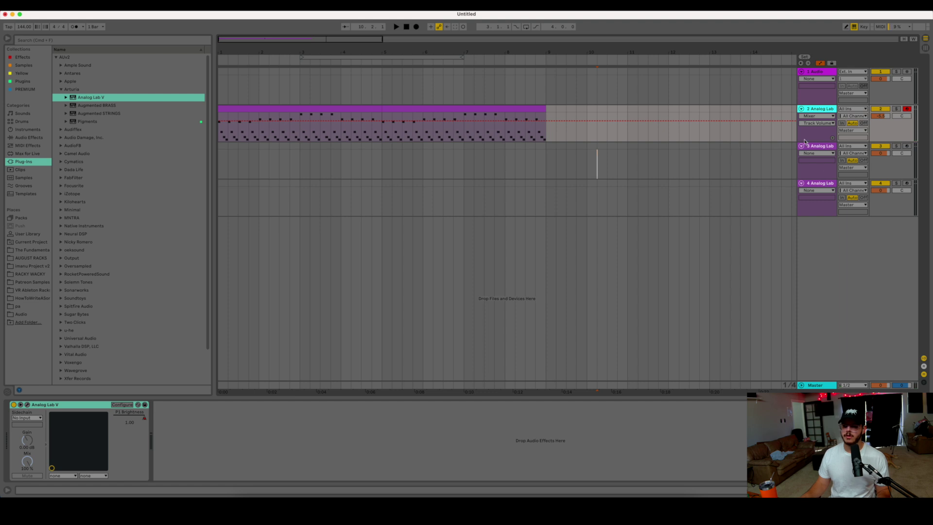
{"action": "key", "text": "super+g"}
{"action": "left_click", "coordinate": [40, 138]}
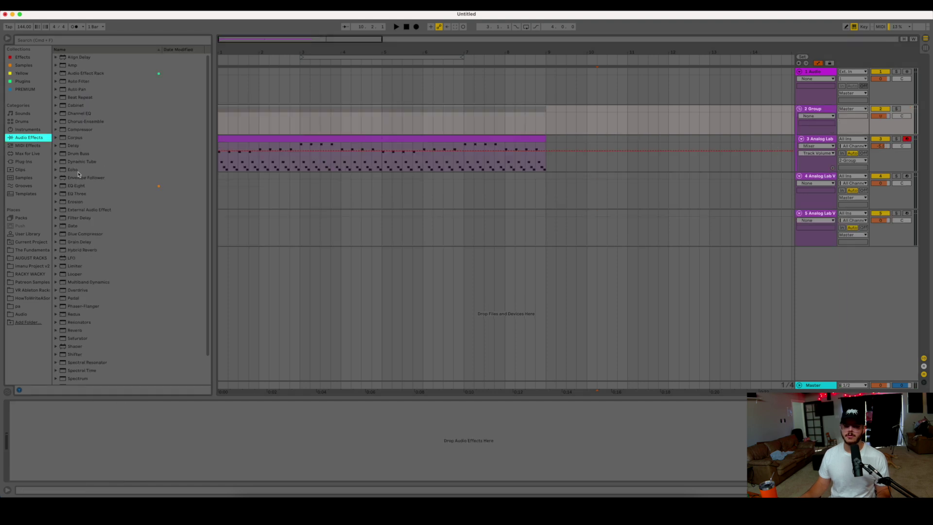
{"action": "left_click_drag", "start_coordinate": [79, 186], "coordinate": [252, 123]}
{"action": "key", "text": "space"}
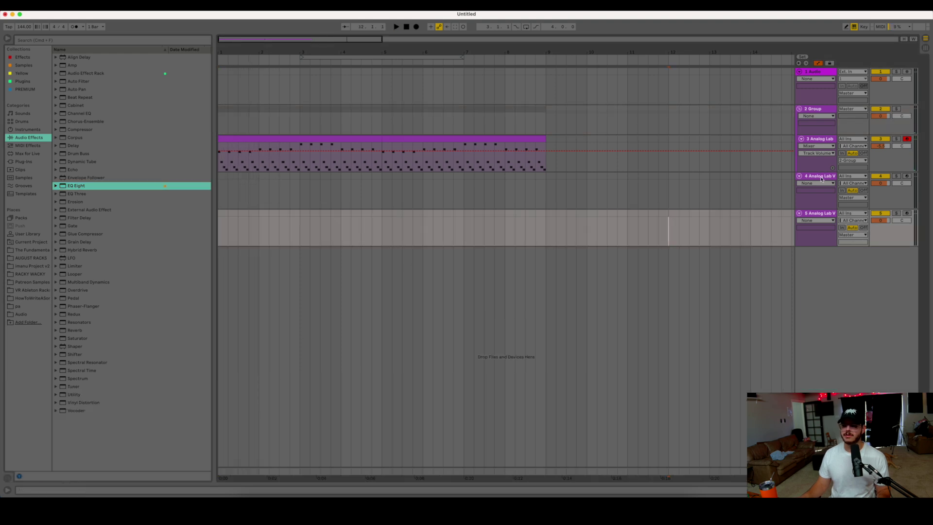
Create an eight-bar MIDI clip from bar 1 on the second Analog Lab track and arm the track.
{"action": "left_click", "coordinate": [820, 177]}
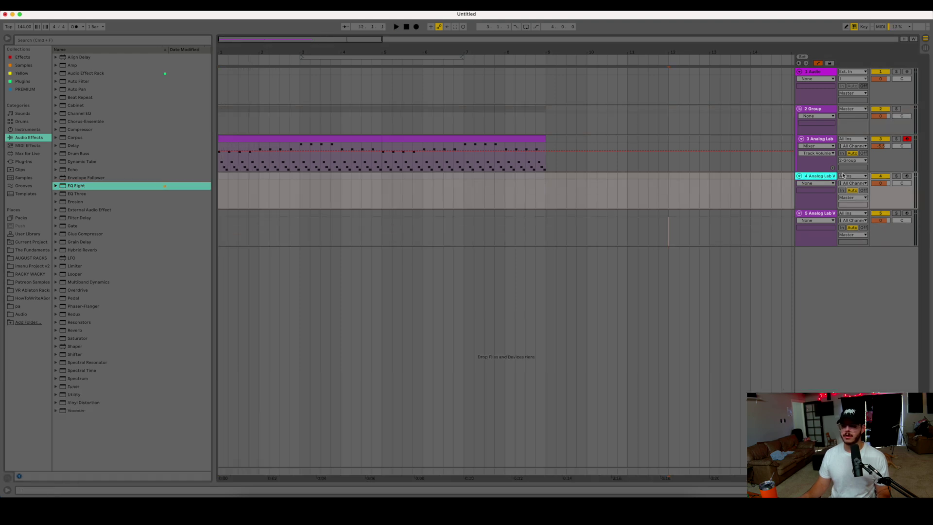
{"action": "double_click", "coordinate": [820, 177]}
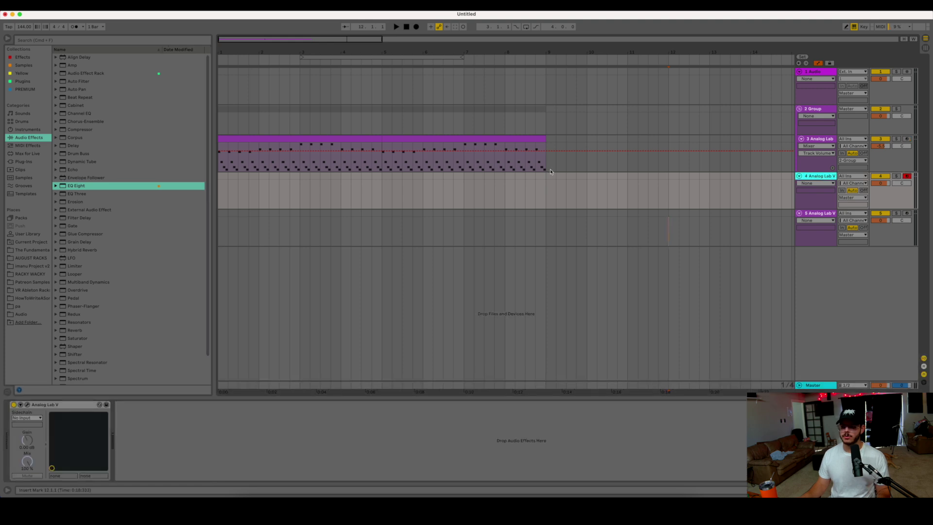
{"action": "key", "text": "super+shift+m"}
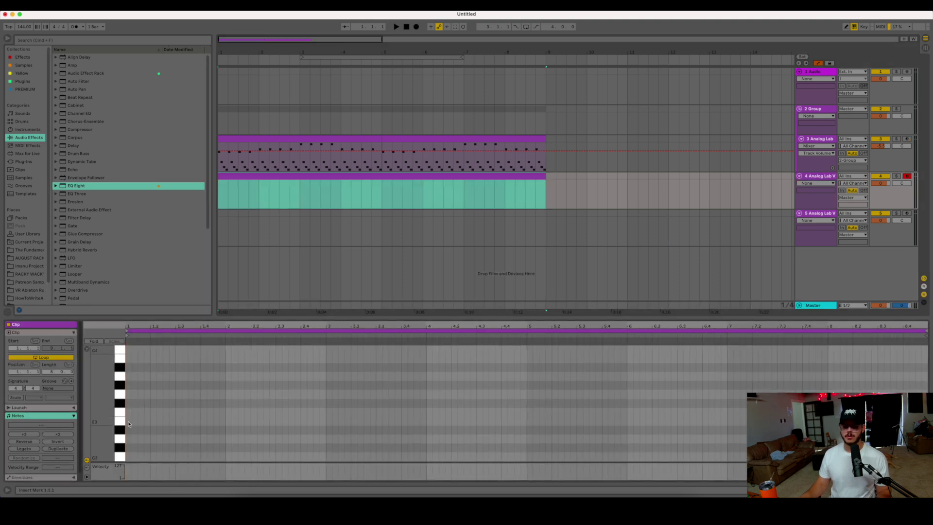
Add a two-bar E3 note followed by a two-bar F3 note, and lower the track's volume during playback.
{"action": "left_click", "coordinate": [129, 423]}
{"action": "left_click_drag", "start_coordinate": [128, 422], "coordinate": [326, 424]}
{"action": "key", "text": "super+d"}
{"action": "mouse_move", "coordinate": [367, 422]}
{"action": "left_mouse_down"}
{"action": "mouse_move", "coordinate": [369, 405]}
{"action": "mouse_move", "coordinate": [371, 415]}
{"action": "left_mouse_up"}
{"action": "left_click", "coordinate": [218, 194]}
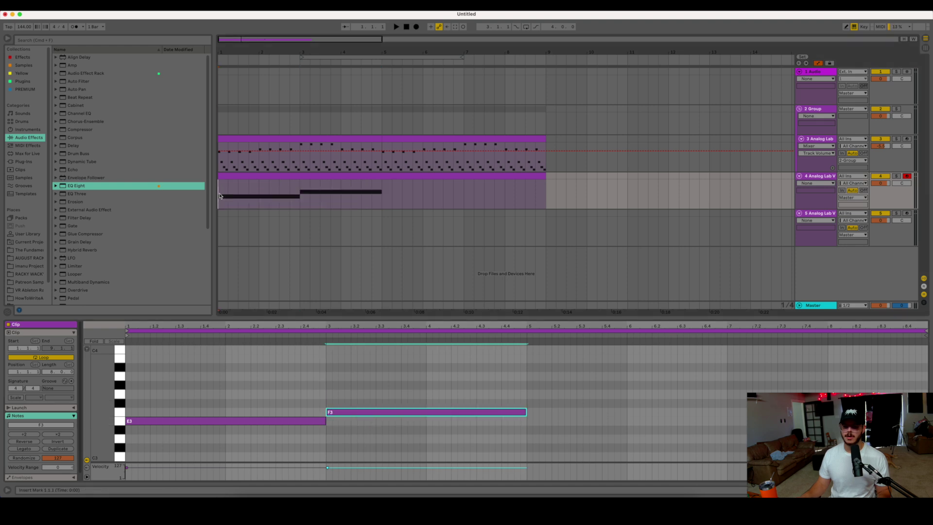
{"action": "left_click_drag", "start_coordinate": [880, 183], "coordinate": [878, 187]}
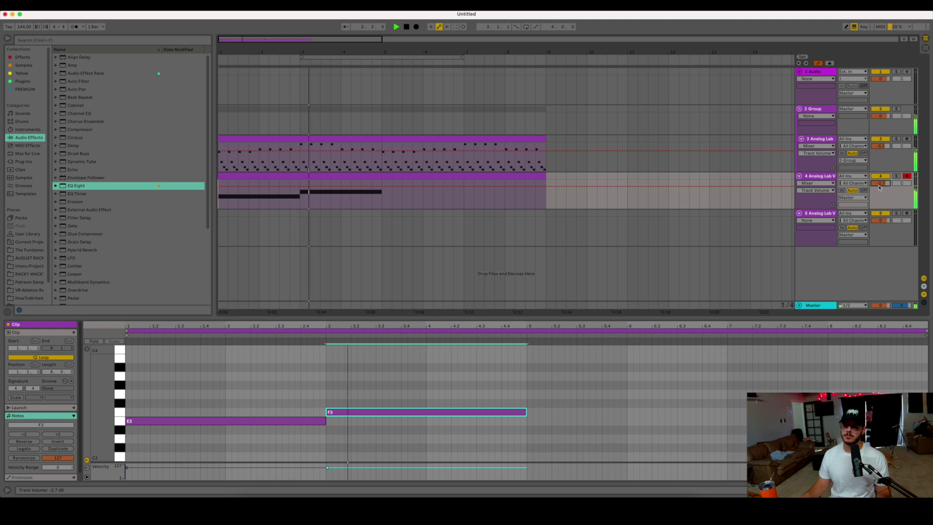
Change the second note to a one-bar G3 in bar 3, add a one-bar F3 in bar 4, and play the clip.
{"action": "left_click", "coordinate": [289, 211]}
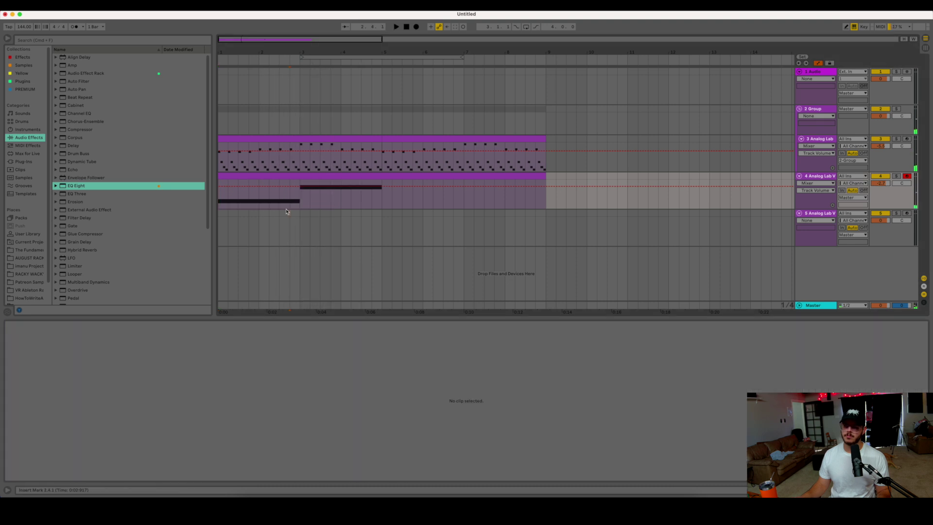
{"action": "left_click", "coordinate": [354, 184]}
{"action": "left_click", "coordinate": [417, 394]}
{"action": "key", "text": "space"}
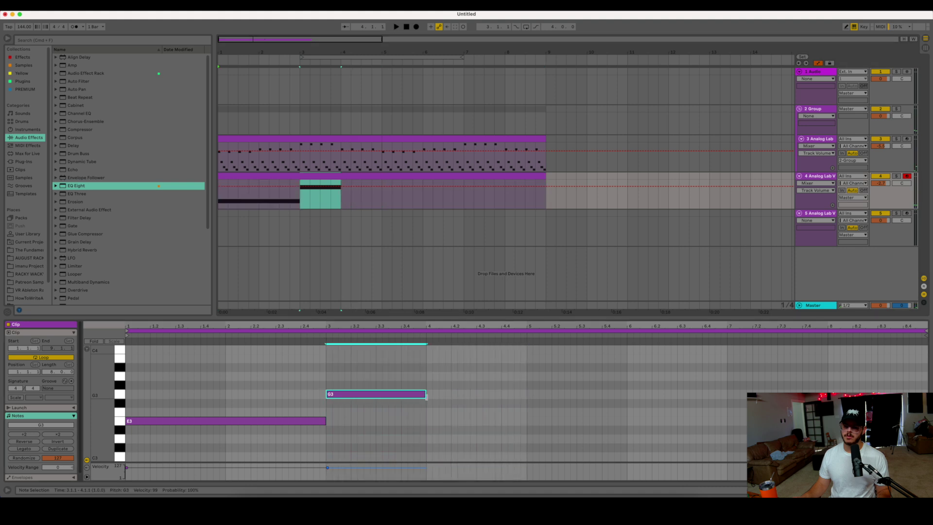
{"action": "double_click", "coordinate": [443, 412]}
{"action": "left_click", "coordinate": [220, 198]}
{"action": "key", "text": "space"}
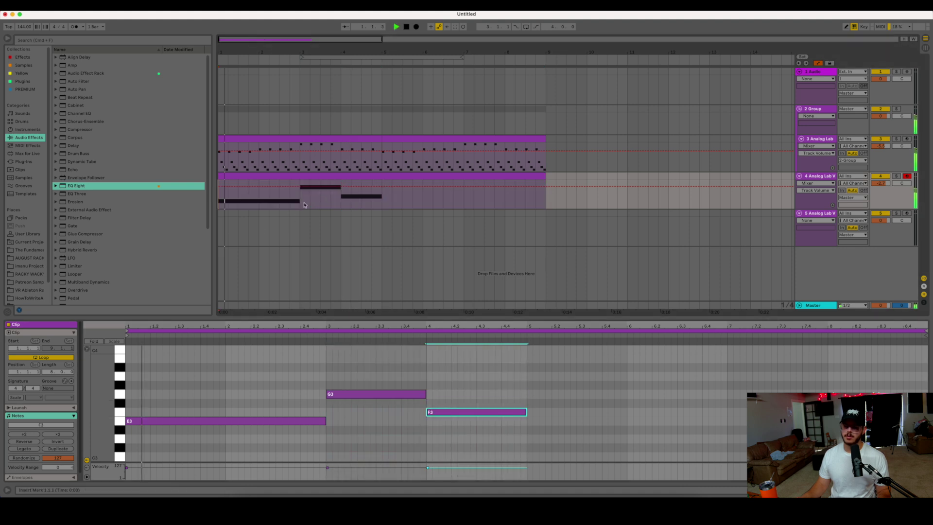
{"action": "left_click", "coordinate": [302, 201]}
{"action": "key", "text": "space"}
{"action": "key", "text": "space"}
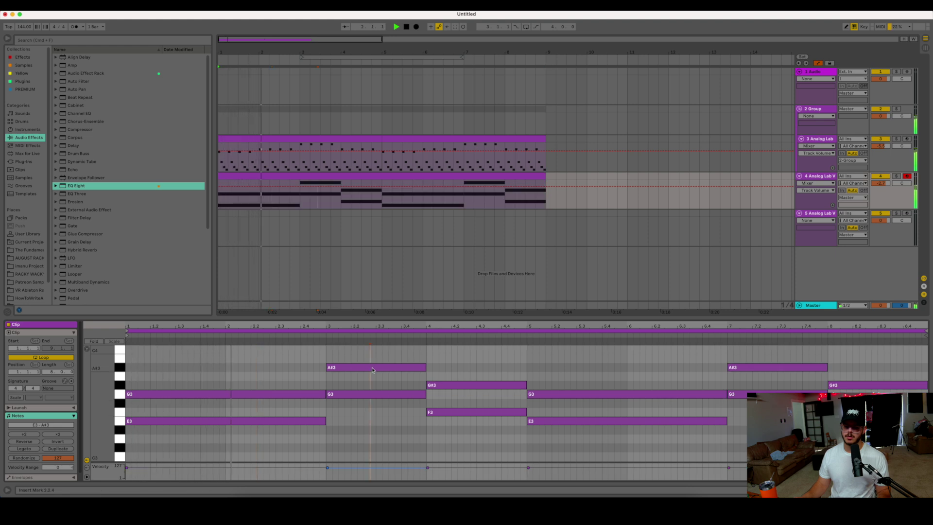
Move the upper harmony note of bar 3 to B3 and that of bar 4 to A3.
{"action": "left_click_drag", "start_coordinate": [371, 367], "coordinate": [371, 359]}
{"action": "left_click", "coordinate": [376, 380]}
{"action": "left_click_drag", "start_coordinate": [480, 385], "coordinate": [481, 377]}
{"action": "left_click", "coordinate": [484, 404]}
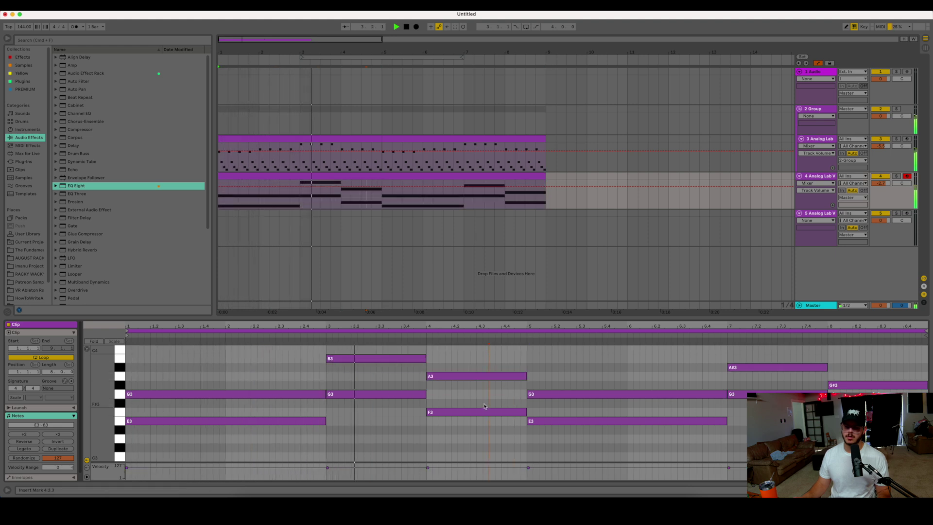
Try the upper notes a step higher, with C4 in bar 3 and B3 in bar 4, and play from bar 3.
{"action": "left_click", "coordinate": [485, 376]}
{"action": "key", "text": "Up"}
{"action": "key", "text": "Up"}
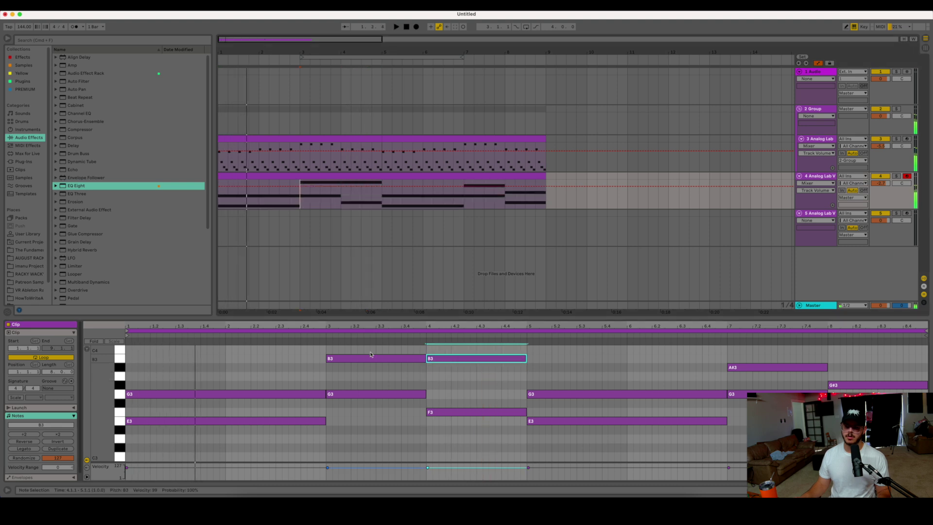
{"action": "left_click", "coordinate": [371, 358]}
{"action": "key", "text": "Up"}
{"action": "left_click", "coordinate": [478, 364]}
{"action": "left_click", "coordinate": [478, 363]}
{"action": "left_click", "coordinate": [301, 204]}
{"action": "key", "text": "space"}
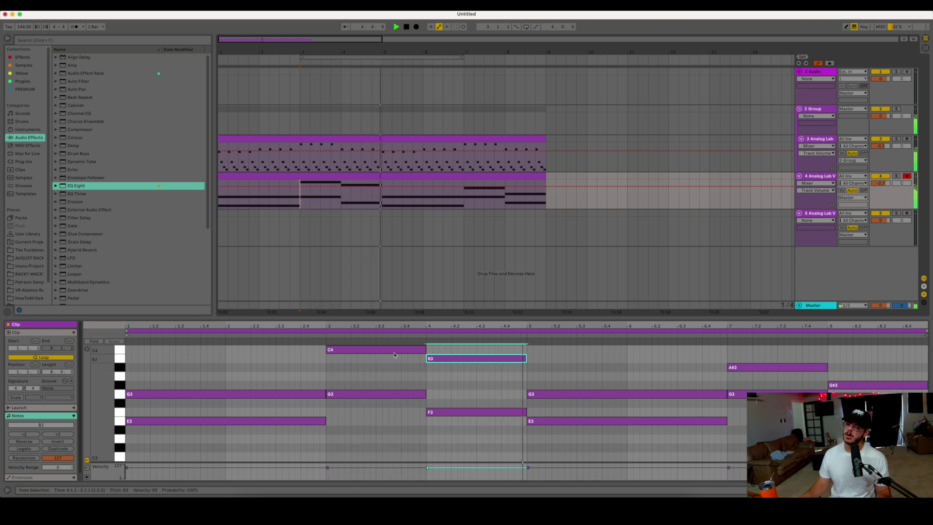
Move the upper notes back down to B3 in bar 3 and A3 in bar 4 while replaying the passage.
{"action": "left_click_drag", "start_coordinate": [396, 351], "coordinate": [397, 359]}
{"action": "key", "text": "space"}
{"action": "key", "text": "space"}
{"action": "left_click_drag", "start_coordinate": [467, 361], "coordinate": [465, 378]}
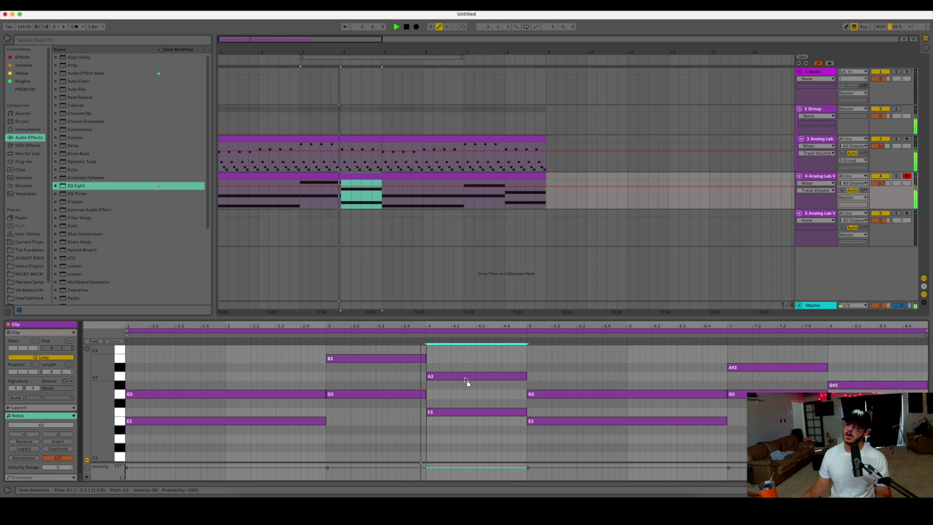
{"action": "left_click", "coordinate": [571, 413]}
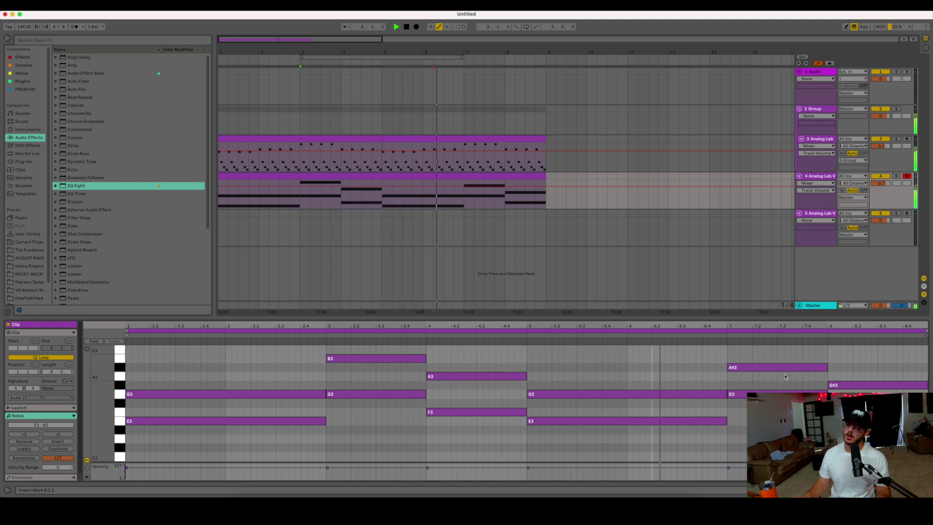
Raise the upper notes of bars 7 and 8 to C4.
{"action": "left_click_drag", "start_coordinate": [782, 367], "coordinate": [787, 346]}
{"action": "left_click_drag", "start_coordinate": [867, 390], "coordinate": [868, 358]}
{"action": "left_click", "coordinate": [868, 376]}
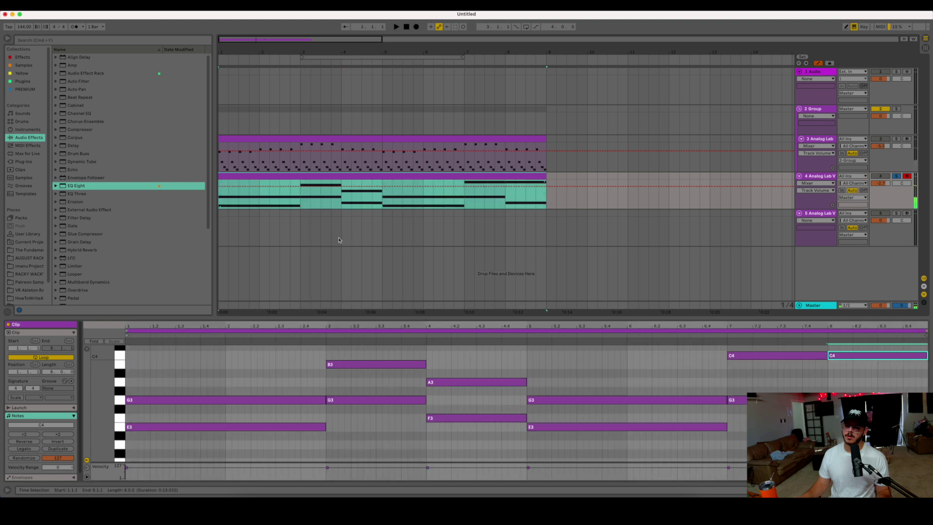
Raise the upper note of bar 3 to D4, lower its G3 note to F3, and play the passage.
{"action": "mouse_move", "coordinate": [369, 364]}
{"action": "left_mouse_down"}
{"action": "mouse_move", "coordinate": [365, 346]}
{"action": "mouse_move", "coordinate": [374, 350]}
{"action": "left_mouse_up"}
{"action": "left_click", "coordinate": [305, 214]}
{"action": "key", "text": "space"}
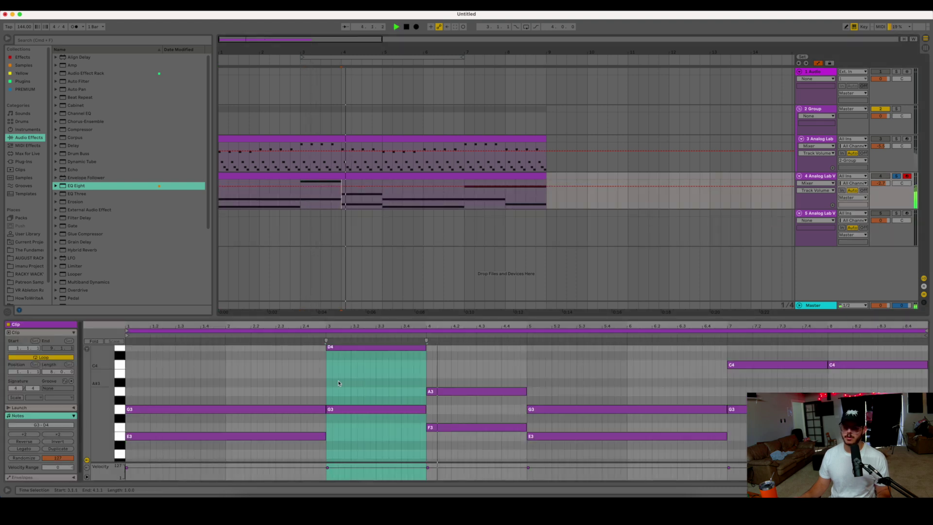
{"action": "key", "text": "space"}
{"action": "left_click_drag", "start_coordinate": [342, 412], "coordinate": [343, 428]}
{"action": "key", "text": "space"}
{"action": "key", "text": "space"}
{"action": "left_click", "coordinate": [293, 203]}
{"action": "key", "text": "space"}
Set the upper note of bar 3 to C4 and the upper note of bar 4 to B3.
{"action": "left_click", "coordinate": [369, 347]}
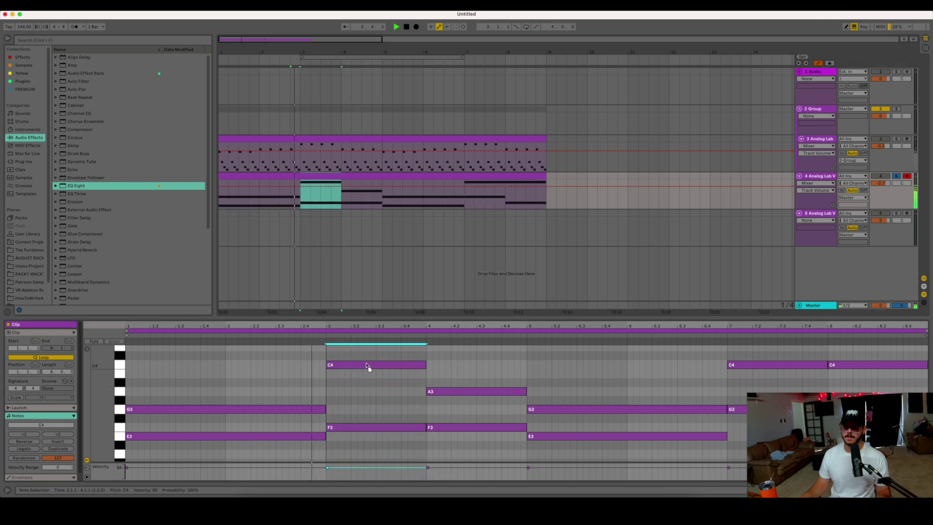
{"action": "left_click_drag", "start_coordinate": [369, 347], "coordinate": [370, 364]}
{"action": "left_click_drag", "start_coordinate": [451, 391], "coordinate": [452, 373]}
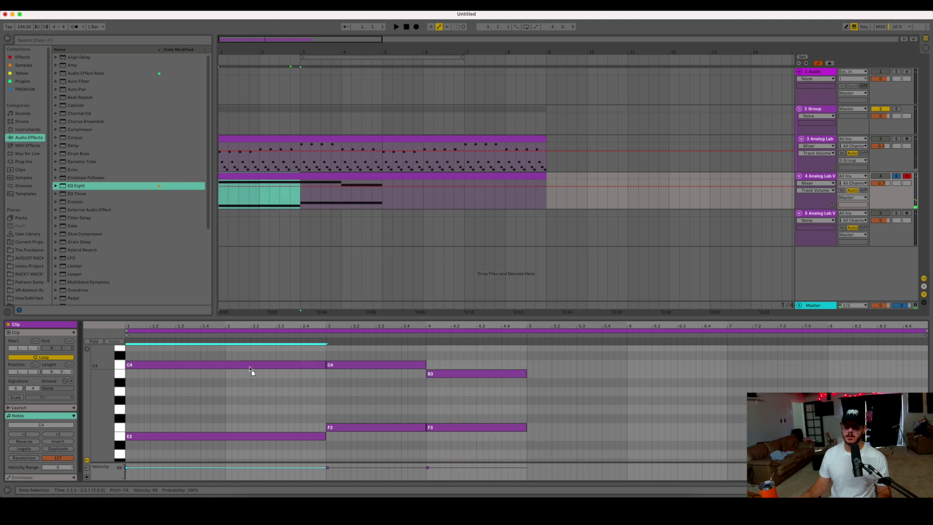
Lower the upper note spanning bars 1 and 2 to B3 and play the clip from bar 1.
{"action": "left_click_drag", "start_coordinate": [252, 367], "coordinate": [258, 373]}
{"action": "key", "text": "space"}
{"action": "left_click", "coordinate": [275, 352]}
{"action": "key", "text": "space"}
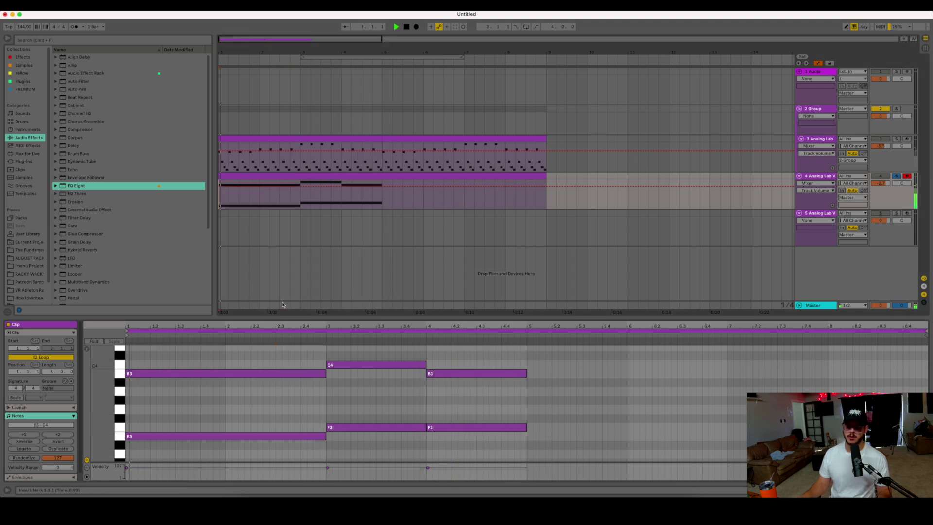
{"action": "left_click", "coordinate": [258, 356]}
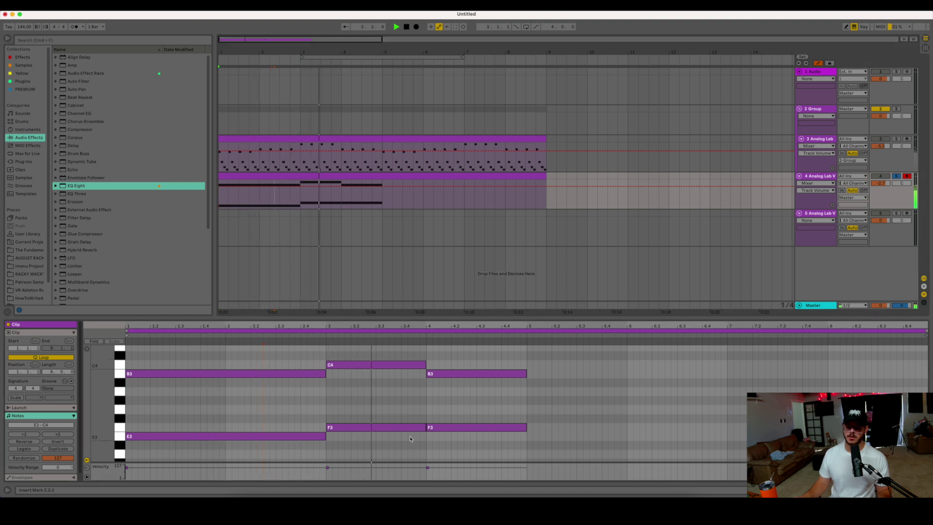
Repeat the harmony pattern across eight bars an octave lower, extending F2 and C3 to fill bars 3–4 and 7–8.
{"action": "left_click_drag", "start_coordinate": [425, 427], "coordinate": [518, 428]}
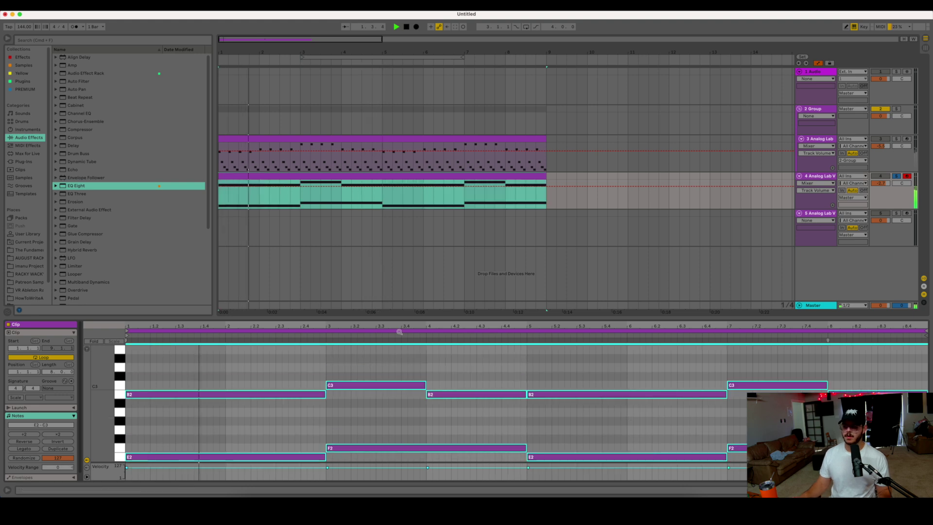
{"action": "left_click", "coordinate": [377, 363]}
{"action": "left_click_drag", "start_coordinate": [442, 394], "coordinate": [527, 384]}
{"action": "mouse_move", "coordinate": [799, 374]}
{"action": "left_mouse_down"}
{"action": "mouse_move", "coordinate": [847, 404]}
{"action": "mouse_move", "coordinate": [864, 381]}
{"action": "mouse_move", "coordinate": [927, 381]}
{"action": "left_mouse_up"}
{"action": "double_click", "coordinate": [846, 394]}
Unsolo track 4, play all tracks from bar 1, and adjust track 4's volume.
{"action": "key", "text": "space"}
{"action": "left_click", "coordinate": [896, 169]}
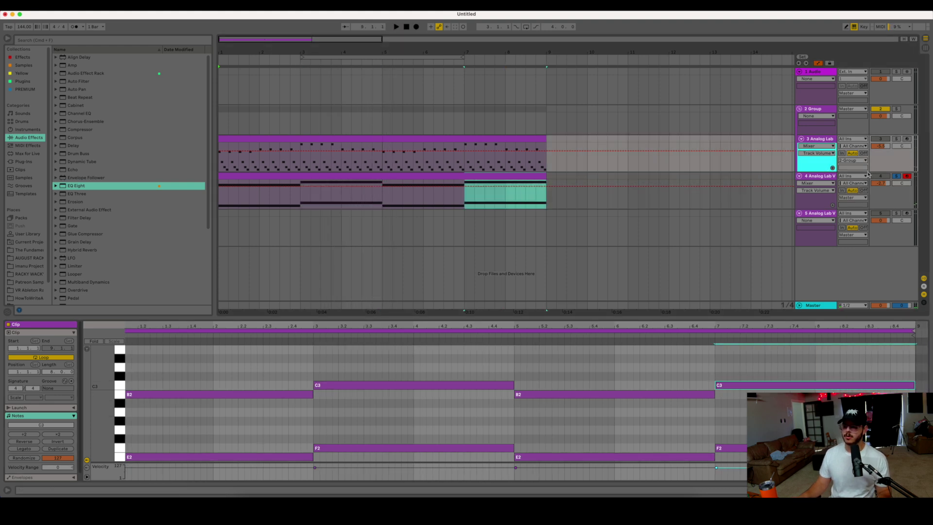
{"action": "left_click", "coordinate": [896, 176]}
{"action": "key", "text": "Home"}
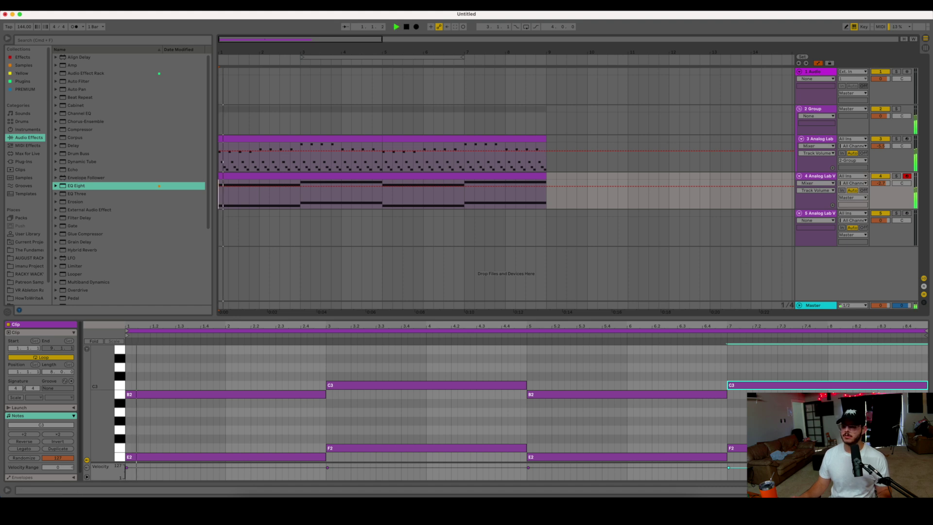
{"action": "left_click", "coordinate": [925, 490]}
{"action": "left_click", "coordinate": [879, 183]}
In track 4's Analog Lab V, lower Time to about its midpoint and raise Movement to about 0.79.
{"action": "key", "text": "super+alt+l"}
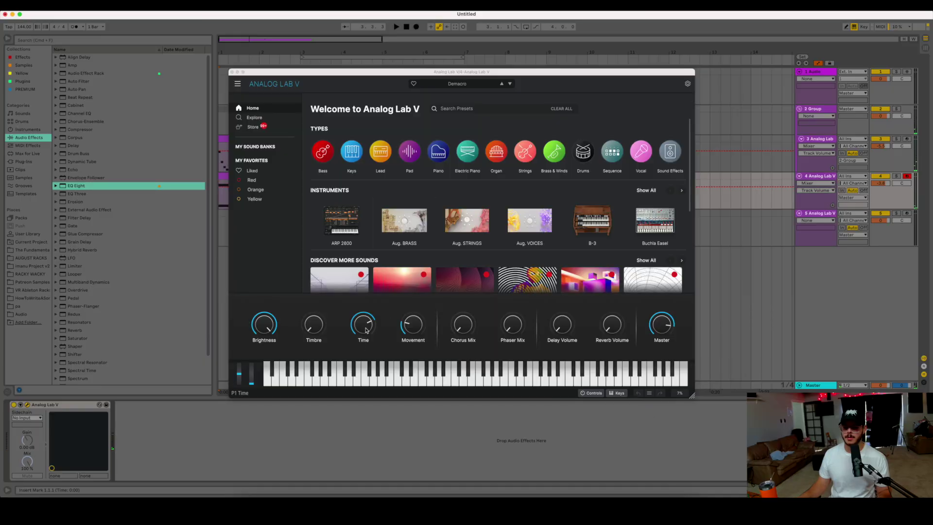
{"action": "left_click_drag", "start_coordinate": [366, 330], "coordinate": [366, 343]}
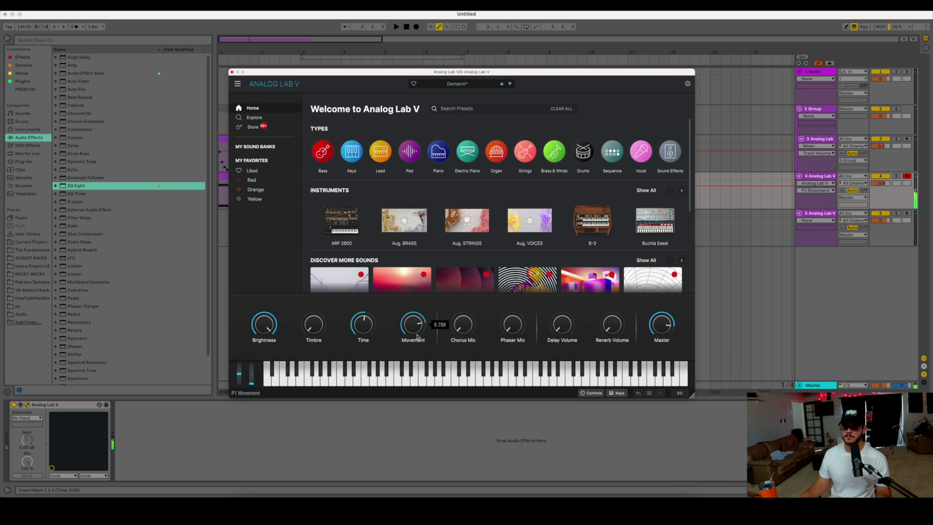
{"action": "left_click", "coordinate": [231, 72]}
Add the LFO.adv effect to track 4 and set an inverted sawtooth with rate 1, offset 0° and phase 0°.
{"action": "scroll", "coordinate": [120, 220], "scroll_direction": "down", "scroll_amount": 2}
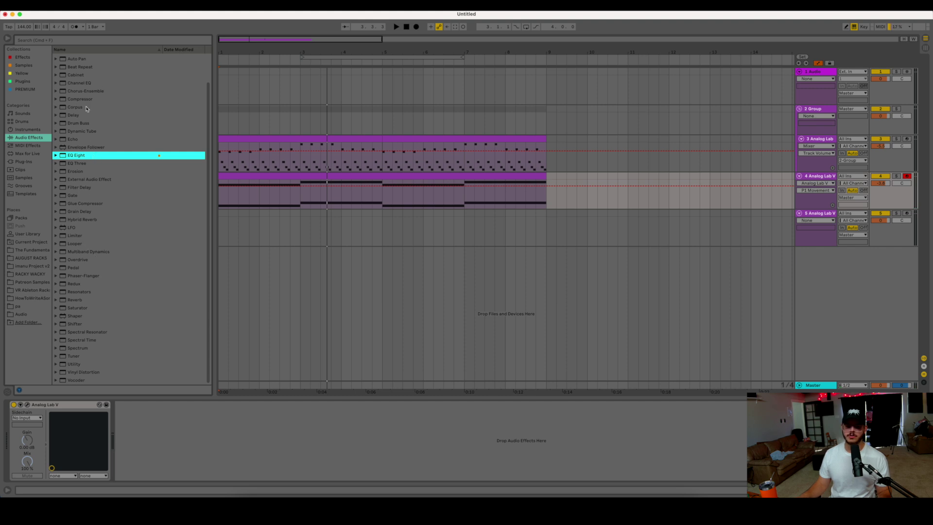
{"action": "left_click", "coordinate": [23, 58]}
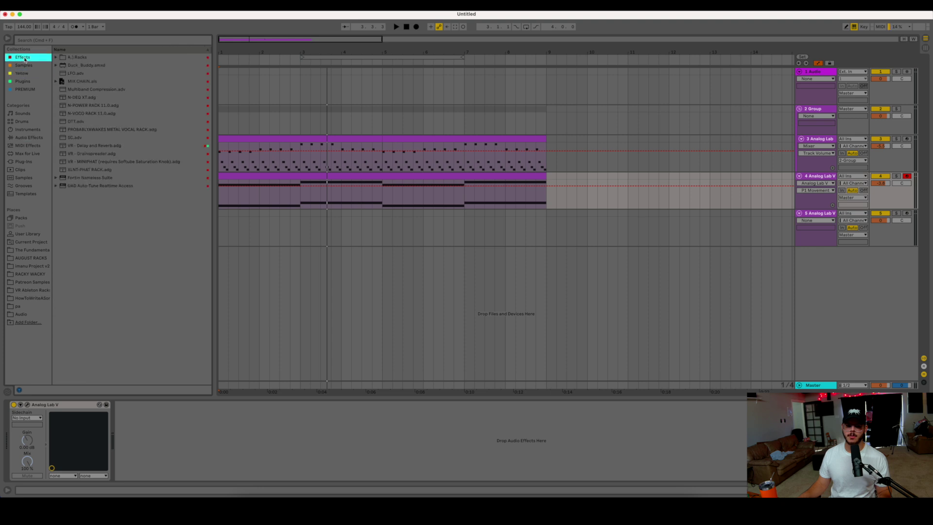
{"action": "double_click", "coordinate": [78, 74]}
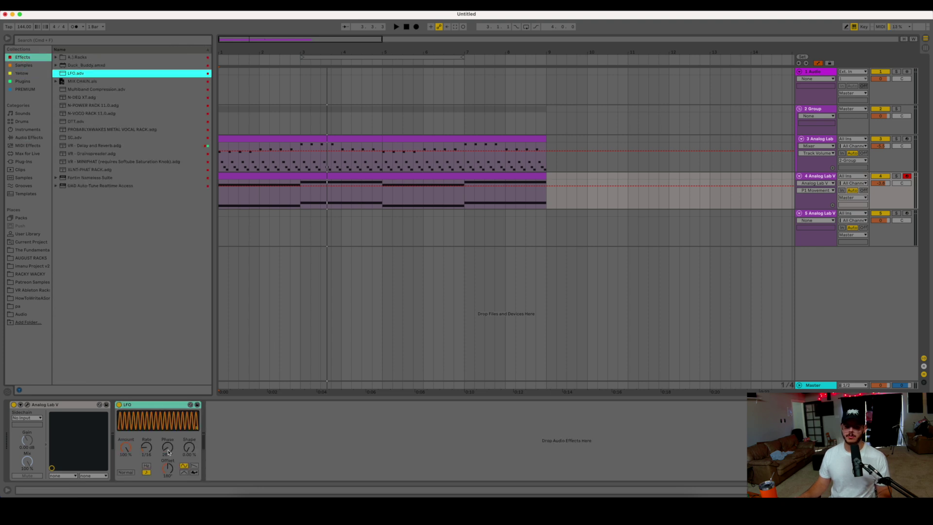
{"action": "left_click", "coordinate": [194, 466]}
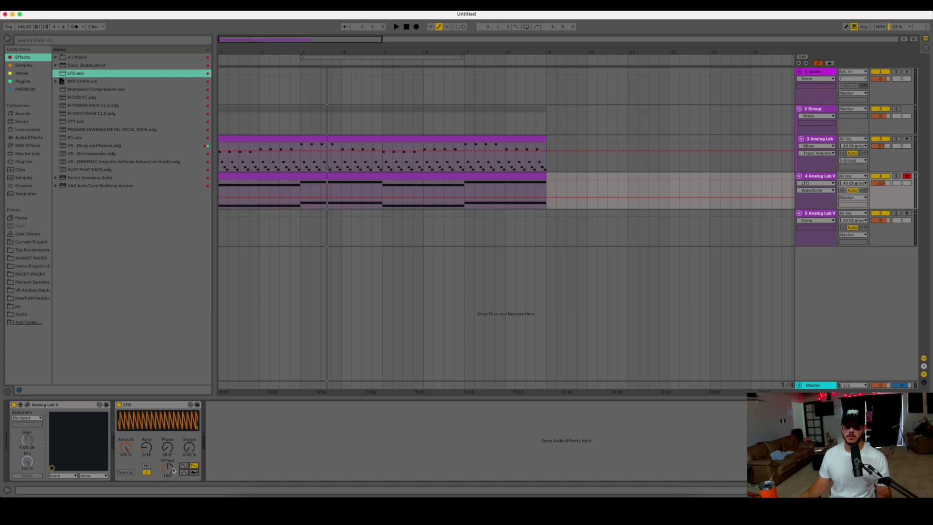
{"action": "left_click_drag", "start_coordinate": [168, 468], "coordinate": [168, 495]}
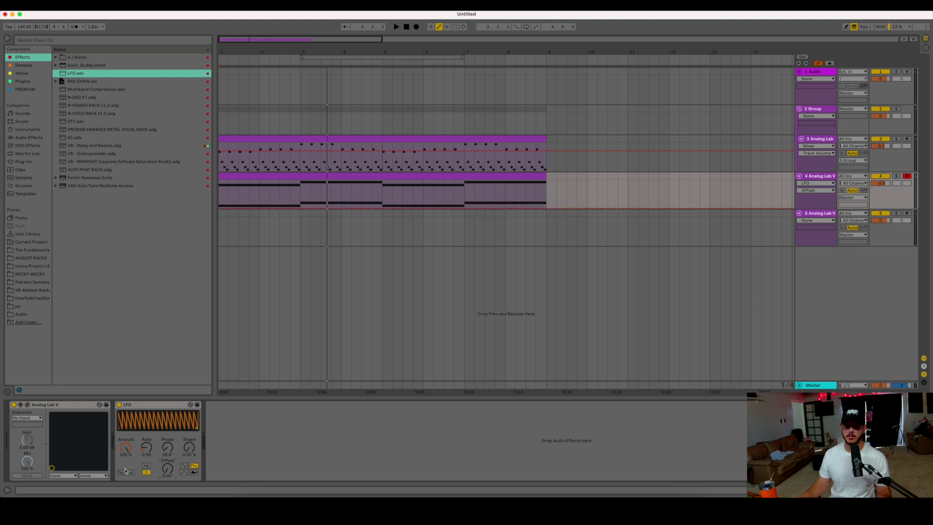
{"action": "left_click", "coordinate": [125, 472]}
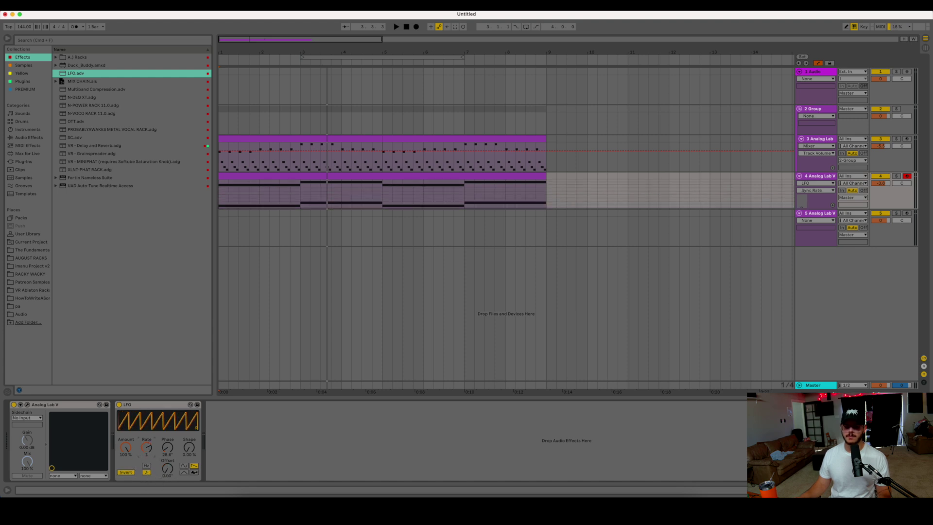
{"action": "left_click_drag", "start_coordinate": [167, 447], "coordinate": [168, 461]}
Play track 4 soloed and reduce the LFO effect's Amount to about 79%.
{"action": "left_click", "coordinate": [896, 176]}
{"action": "key", "text": "space"}
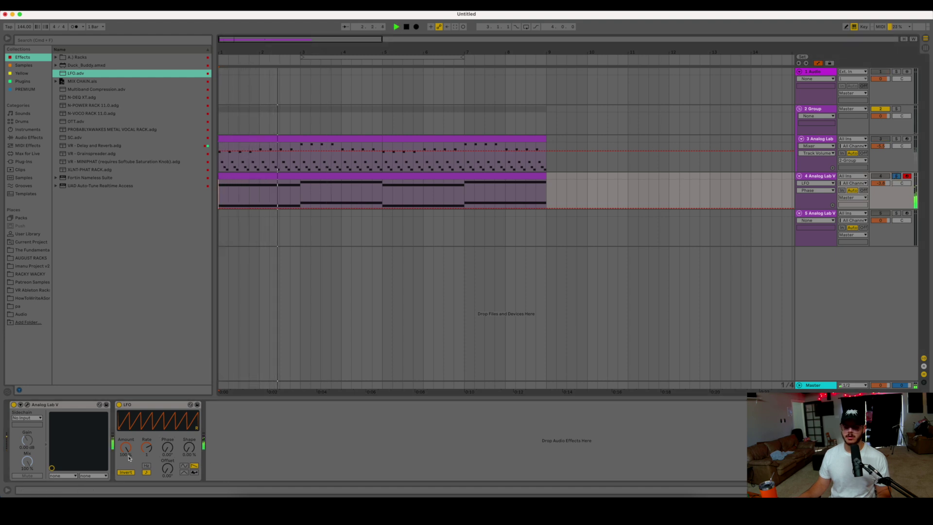
{"action": "left_click_drag", "start_coordinate": [127, 457], "coordinate": [127, 469]}
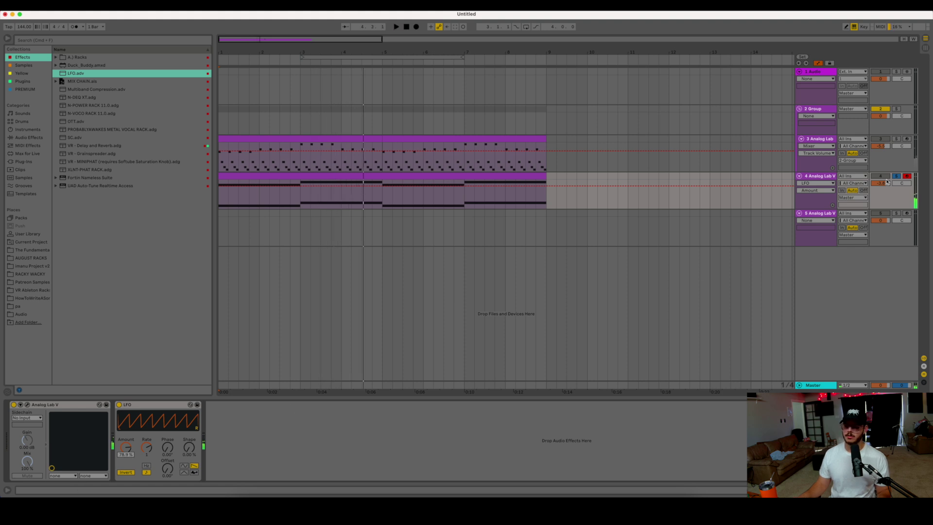
Move track 4 into the group and make track 5 the active track.
{"action": "mouse_move", "coordinate": [820, 176]}
{"action": "left_mouse_down"}
{"action": "mouse_move", "coordinate": [828, 139]}
{"action": "mouse_move", "coordinate": [829, 187]}
{"action": "left_mouse_up"}
{"action": "left_click", "coordinate": [829, 214]}
{"action": "left_click", "coordinate": [679, 225]}
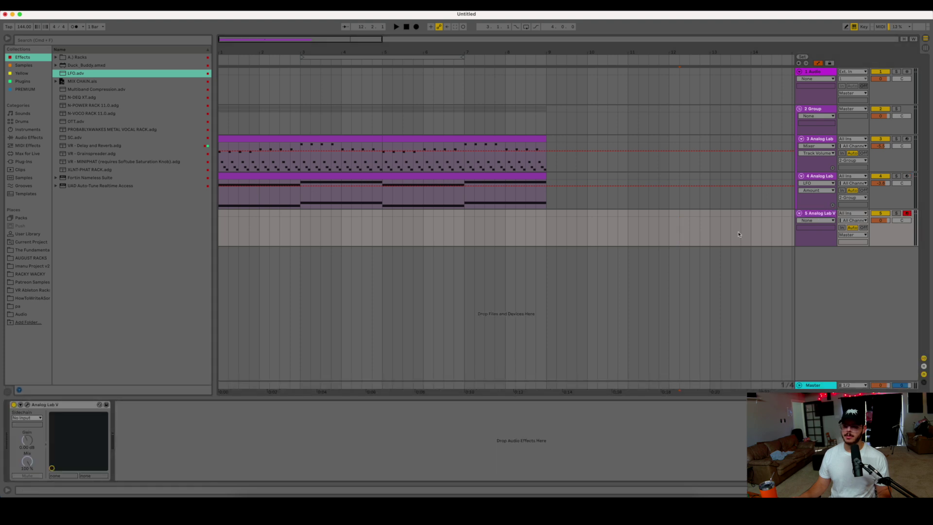
Audition lead presets in track 5's Analog Lab V, loading 4 Octave Saw and then A Virus Among.
{"action": "left_click", "coordinate": [27, 404]}
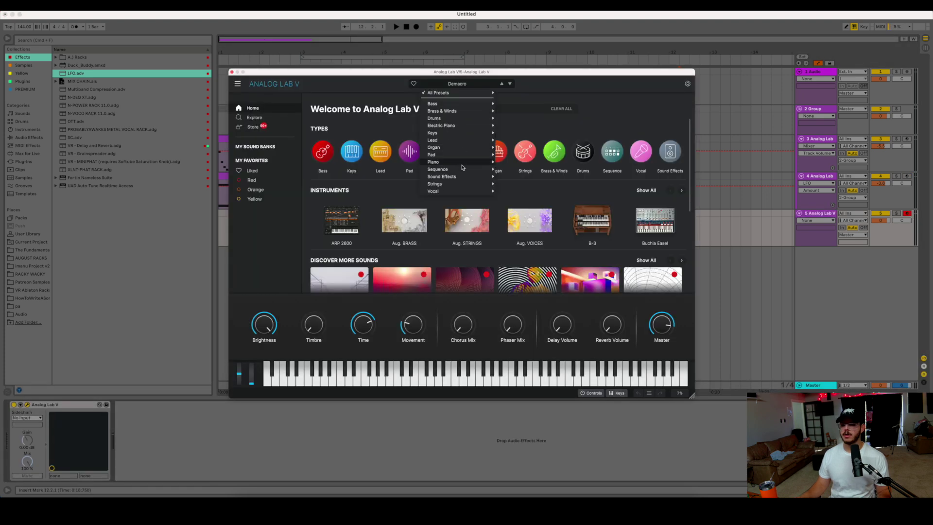
{"action": "mouse_move", "coordinate": [471, 142]}
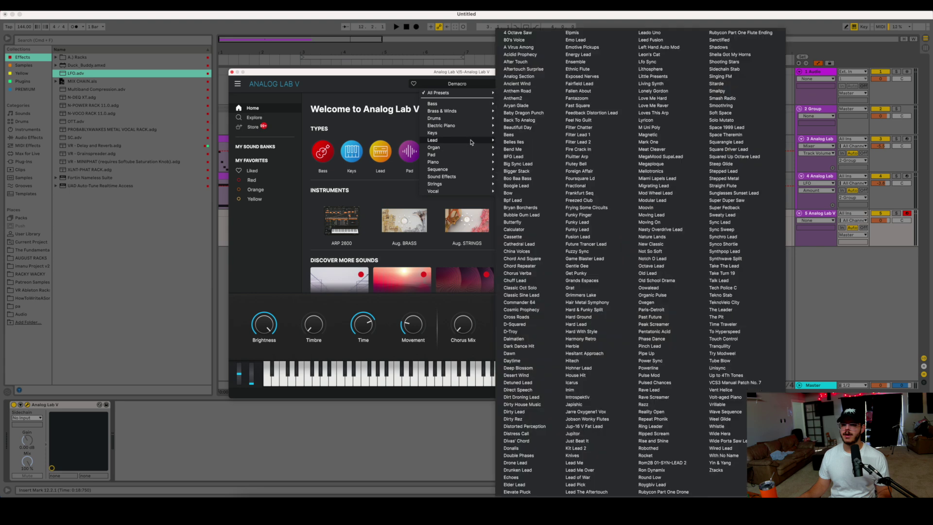
{"action": "left_click", "coordinate": [519, 33]}
{"action": "left_click", "coordinate": [510, 83]}
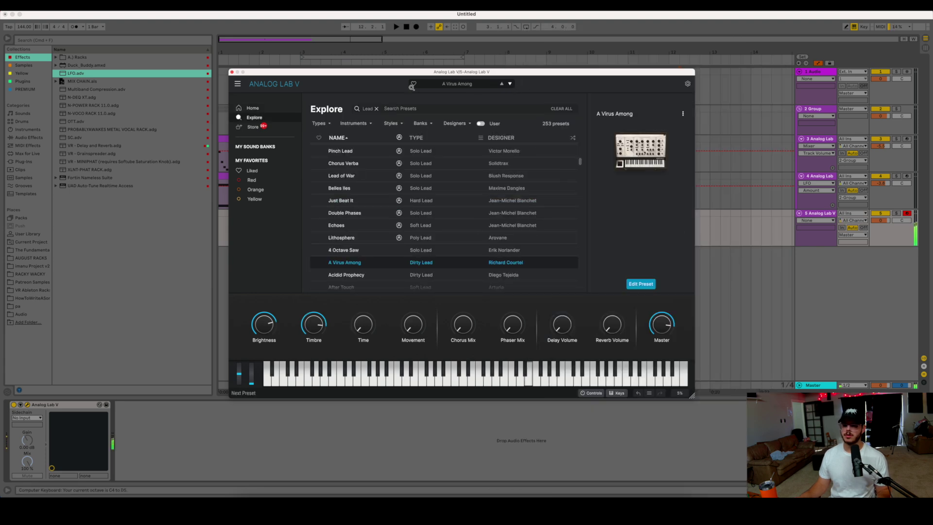
{"action": "left_click", "coordinate": [232, 72]}
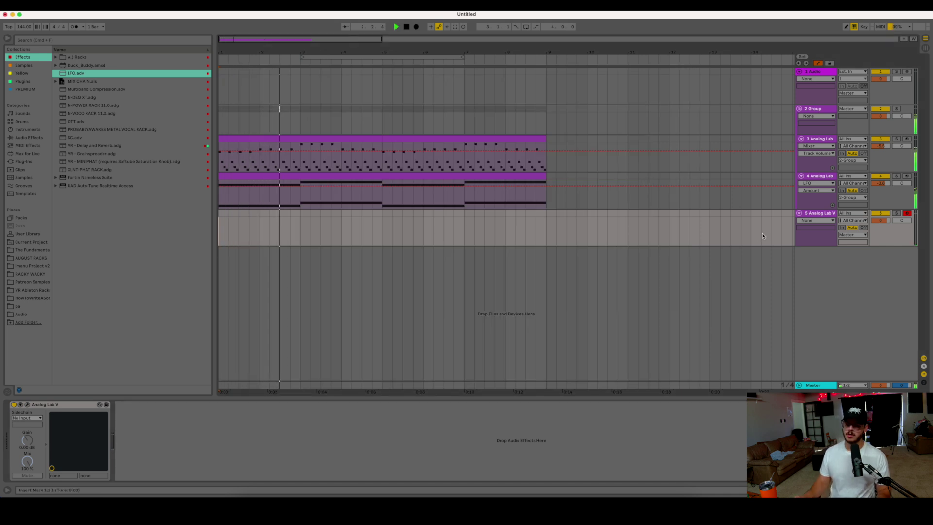
Lower track 5's volume and insert an empty MIDI clip across its first eight bars.
{"action": "left_click_drag", "start_coordinate": [880, 220], "coordinate": [880, 228]}
{"action": "left_click_drag", "start_coordinate": [546, 214], "coordinate": [216, 253]}
{"action": "key", "text": "super+shift+m"}
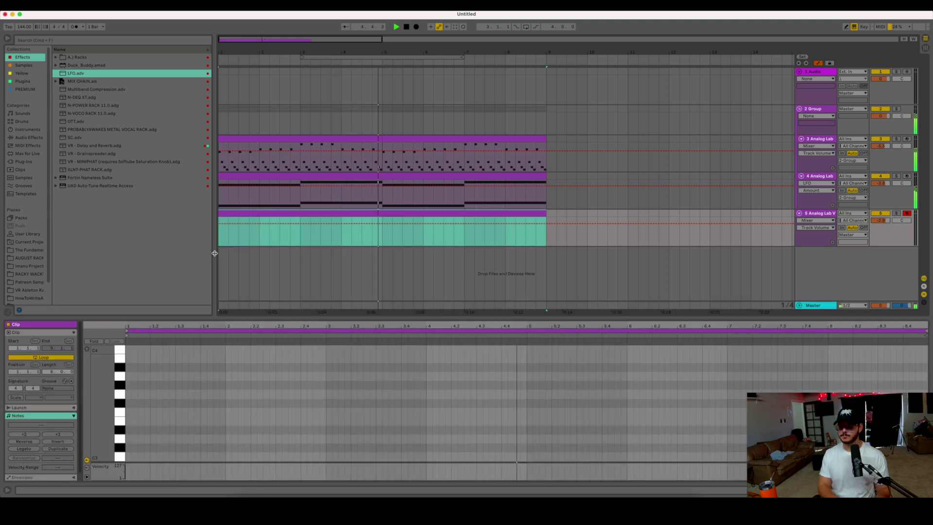
Draw an E4 note across bars 1–2 and a G3 note across bars 3–4 of track 5's clip, then play it.
{"action": "mouse_move", "coordinate": [127, 358]}
{"action": "left_mouse_down"}
{"action": "mouse_move", "coordinate": [281, 359]}
{"action": "mouse_move", "coordinate": [259, 351]}
{"action": "mouse_move", "coordinate": [261, 364]}
{"action": "mouse_move", "coordinate": [260, 348]}
{"action": "mouse_move", "coordinate": [252, 353]}
{"action": "mouse_move", "coordinate": [351, 354]}
{"action": "mouse_move", "coordinate": [350, 440]}
{"action": "left_mouse_up"}
{"action": "key", "text": "space"}
{"action": "key", "text": "ctrl+d"}
{"action": "key", "text": "space"}
{"action": "key", "text": "Home"}
{"action": "key", "text": "space"}
{"action": "left_click", "coordinate": [342, 397]}
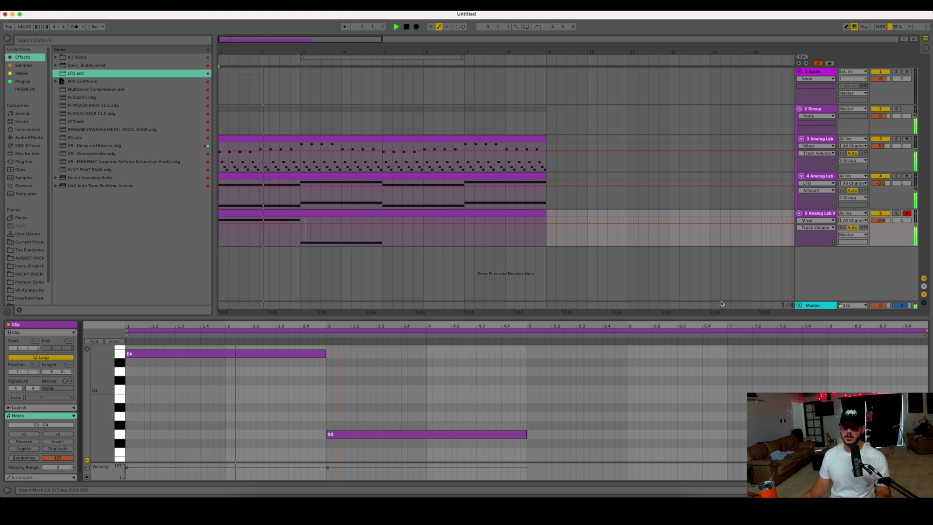
Shorten the G note to bar 3, add an F note in bar 4, and shift all three notes down an octave.
{"action": "left_click", "coordinate": [483, 427]}
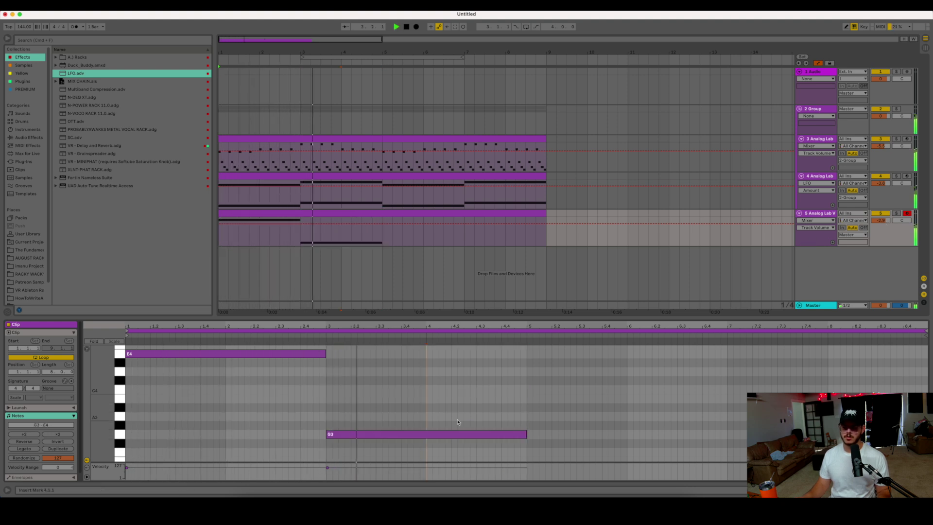
{"action": "key", "text": "space"}
{"action": "left_click_drag", "start_coordinate": [525, 434], "coordinate": [424, 433]}
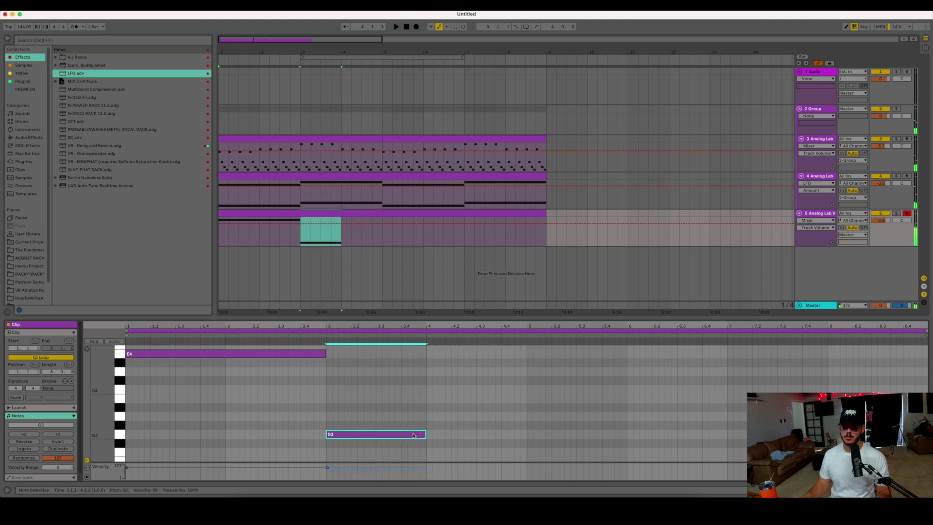
{"action": "key", "text": "super+d"}
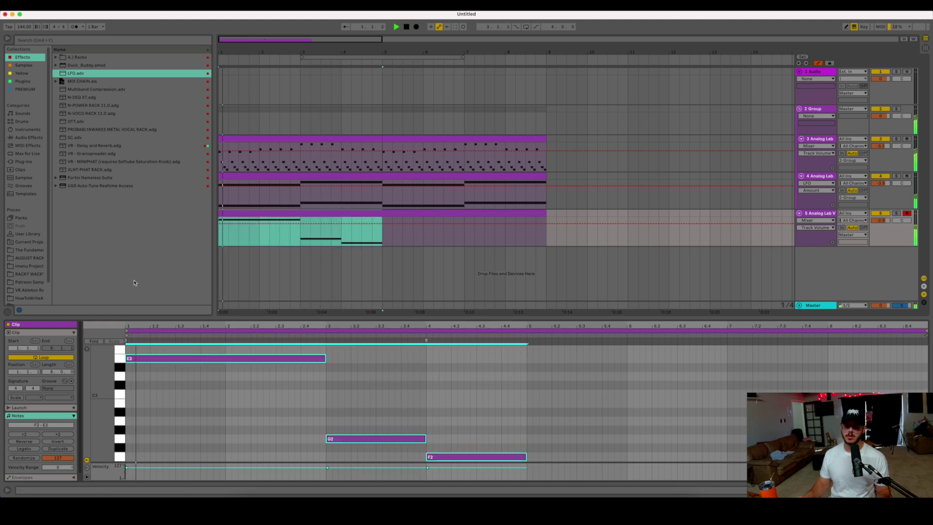
Raise the bar 3 and bar 4 notes to G3 and F3, keeping E3 first, and play the phrase.
{"action": "left_click", "coordinate": [170, 354]}
{"action": "key", "text": "shift+Down"}
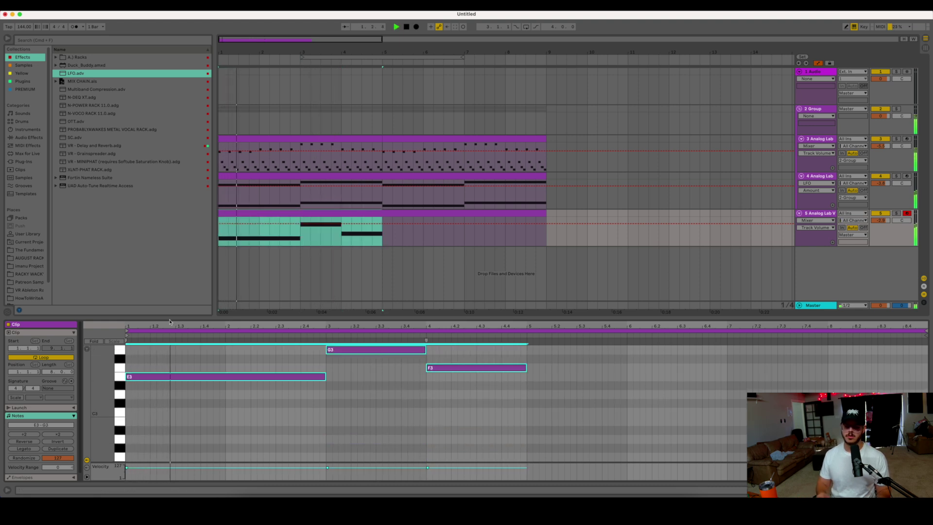
{"action": "left_click", "coordinate": [413, 393]}
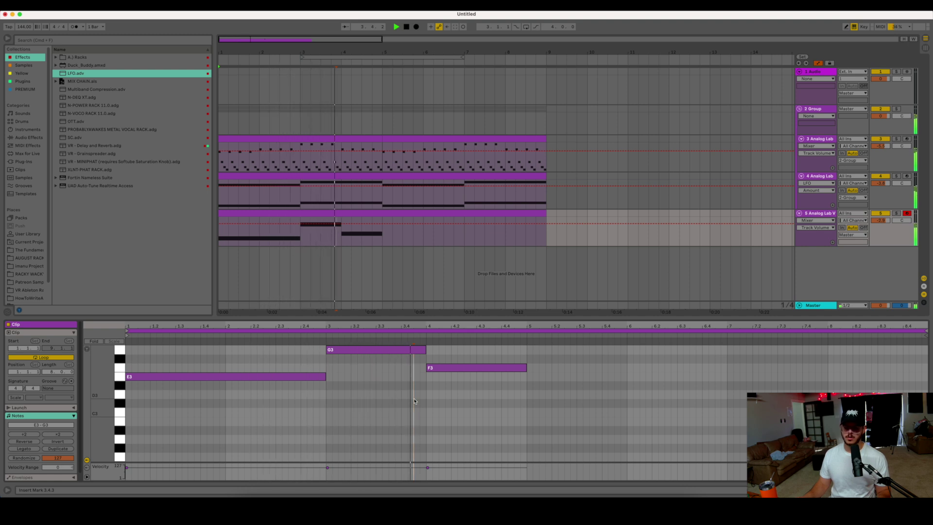
Duplicate the three-note phrase into bars 5–8 and transpose the whole clip up one octave.
{"action": "key", "text": "ctrl+a"}
{"action": "key", "text": "ctrl+d"}
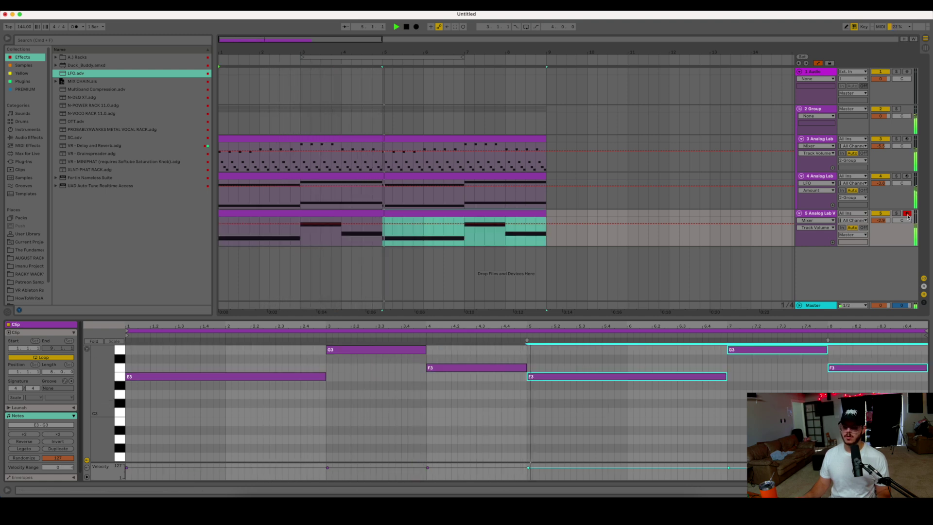
{"action": "key", "text": "space"}
{"action": "key", "text": "ctrl+a"}
{"action": "key", "text": "shift+Up"}
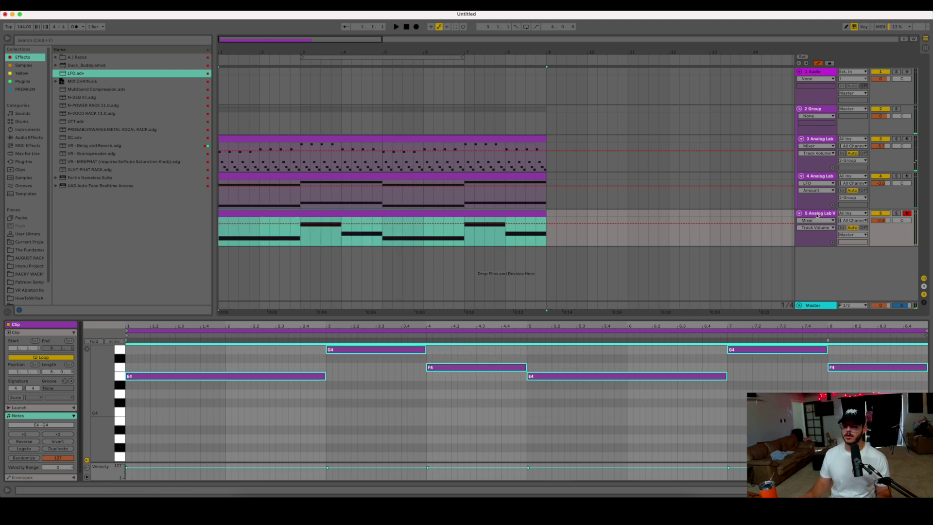
Move track 5 into the group and lower its volume while playing all the layers.
{"action": "left_click", "coordinate": [817, 213]}
{"action": "key", "text": "space"}
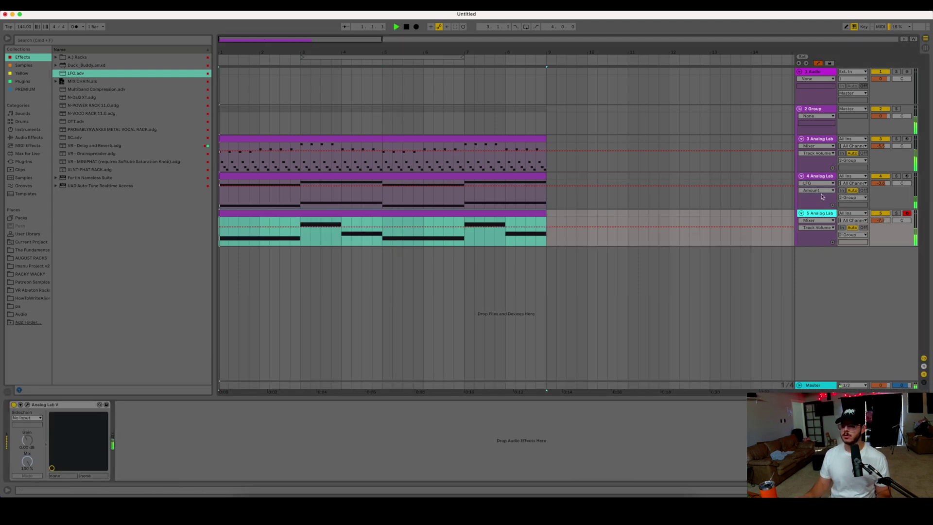
{"action": "left_click_drag", "start_coordinate": [883, 222], "coordinate": [883, 225]}
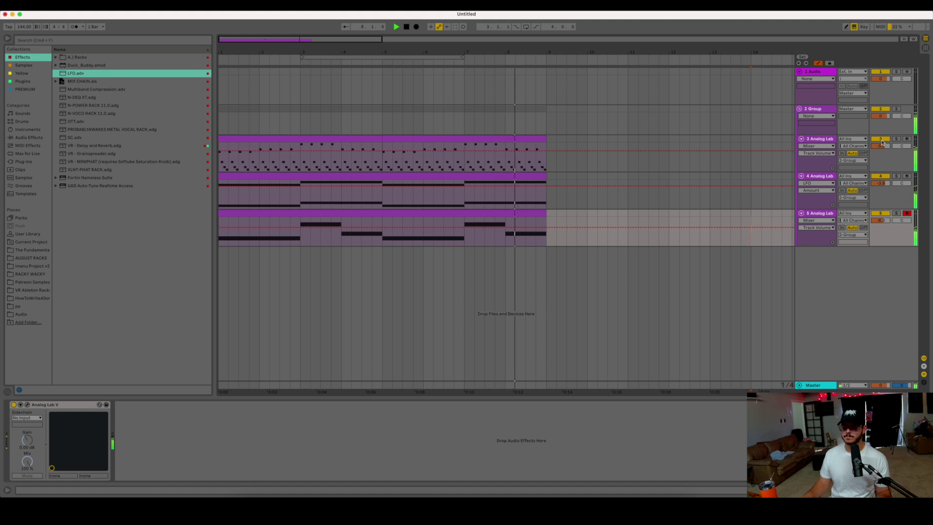
{"action": "double_click", "coordinate": [834, 215]}
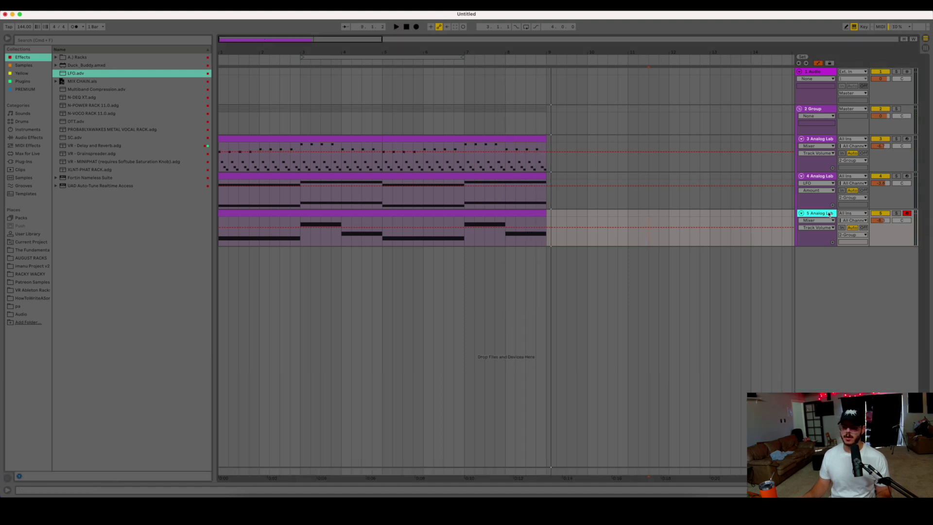
Add Arturia's Augmented BRASS on a new track and step through its presets to Lost in Time.
{"action": "left_click", "coordinate": [35, 82]}
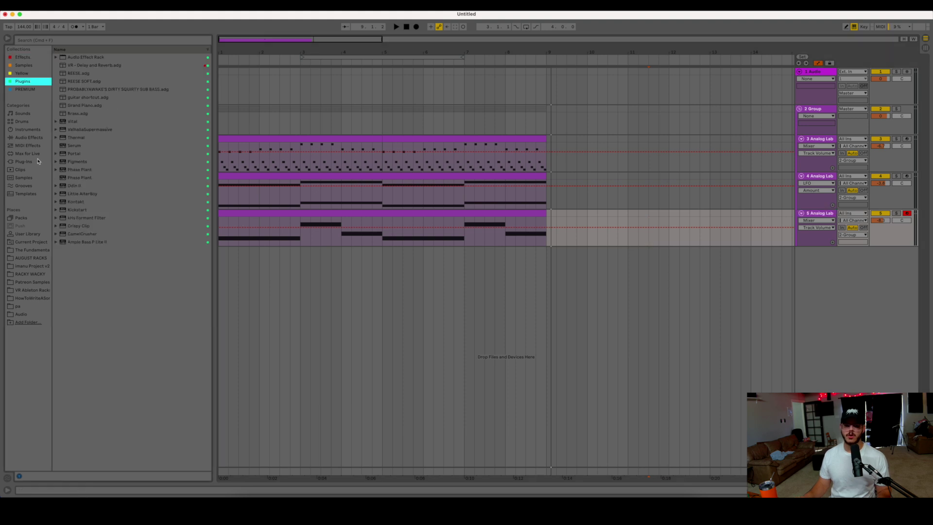
{"action": "left_click", "coordinate": [22, 162]}
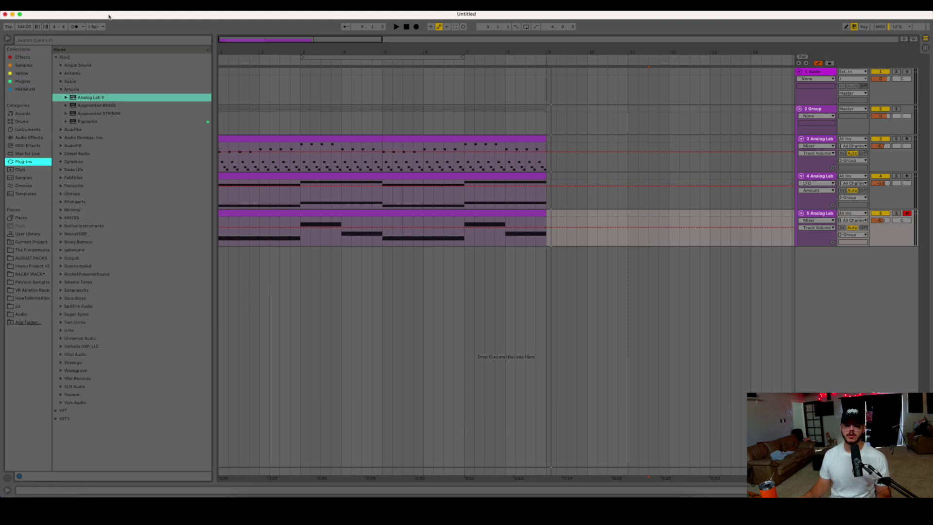
{"action": "left_click", "coordinate": [100, 105]}
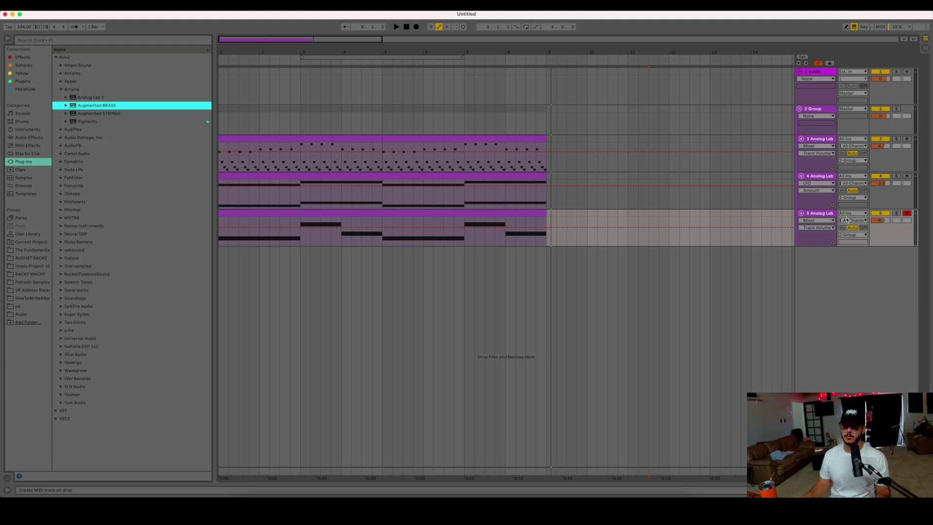
{"action": "key", "text": "Return"}
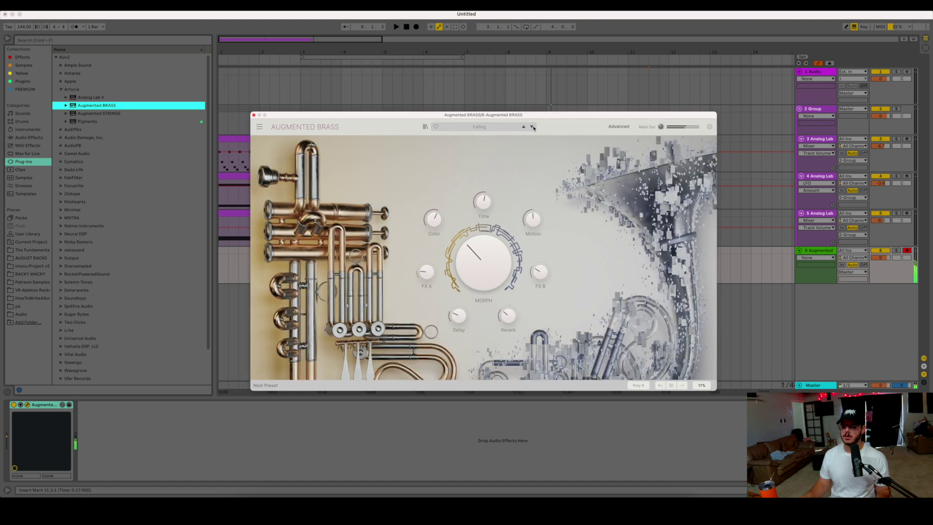
{"action": "left_click", "coordinate": [532, 126]}
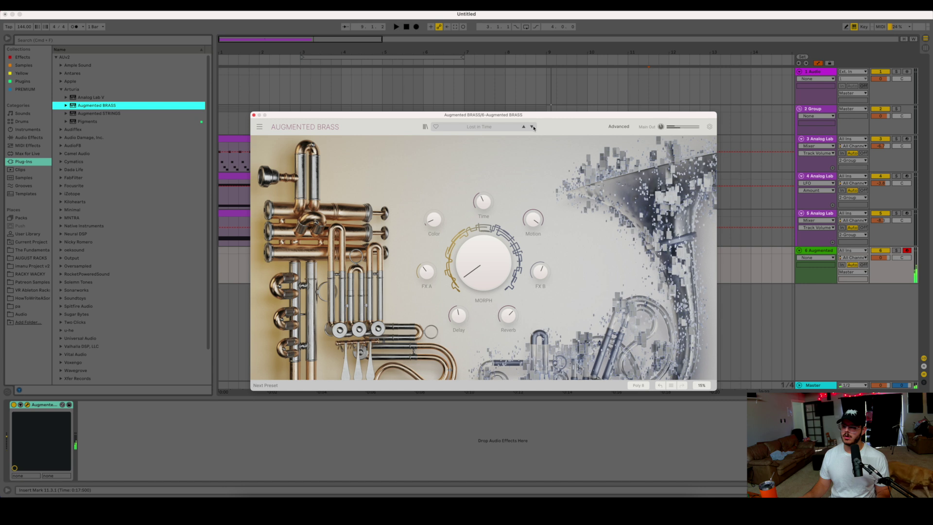
Audition the brass preset, create an eight-bar MIDI clip on track 6, fill it with one sustained B3 note and play it.
{"action": "key", "text": "z"}
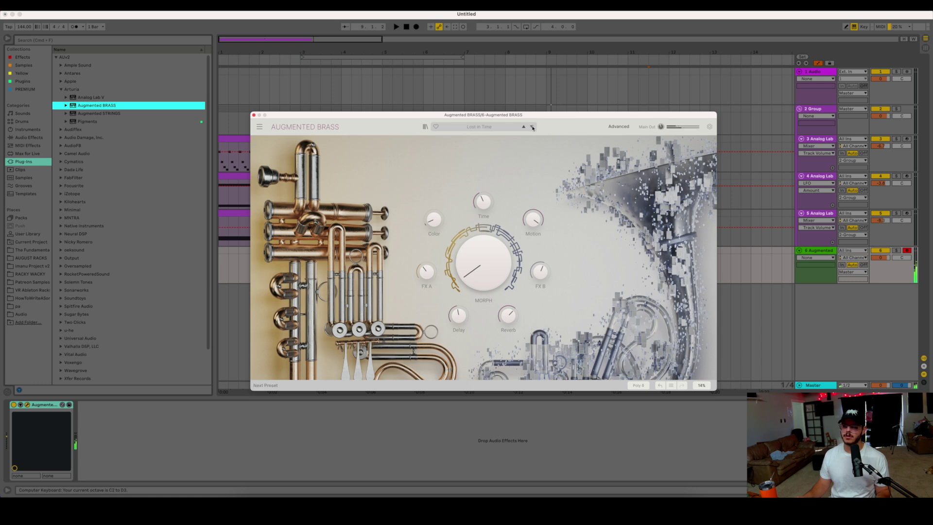
{"action": "left_click", "coordinate": [253, 115]}
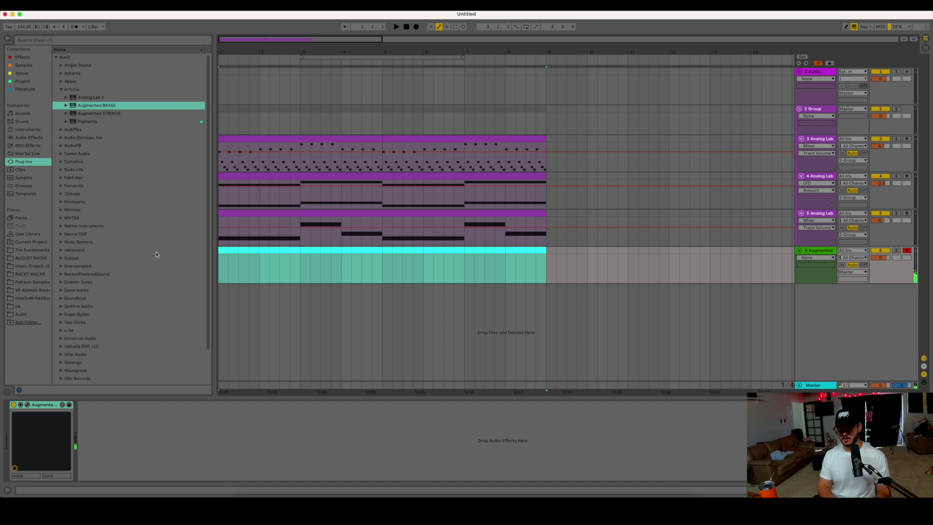
{"action": "key", "text": "super+shift+m"}
{"action": "double_click", "coordinate": [129, 359]}
{"action": "left_click_drag", "start_coordinate": [130, 359], "coordinate": [926, 360]}
{"action": "key", "text": "space"}
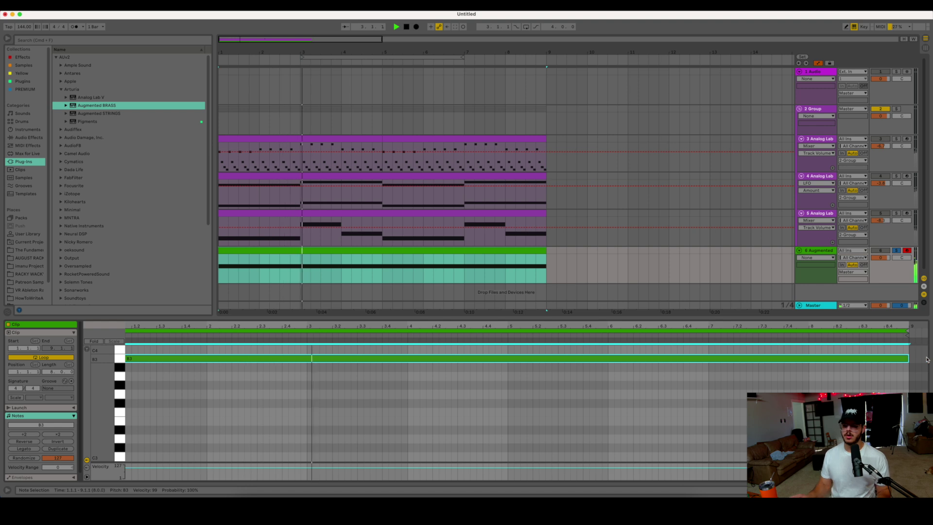
Transpose the sustained brass note down to E3, check it in playback and take track 6 out of solo.
{"action": "key", "text": "space"}
{"action": "key", "text": "shift+Down"}
{"action": "key", "text": "Up"}
{"action": "key", "text": "Up"}
{"action": "key", "text": "Up"}
{"action": "key", "text": "Up"}
{"action": "key", "text": "Up"}
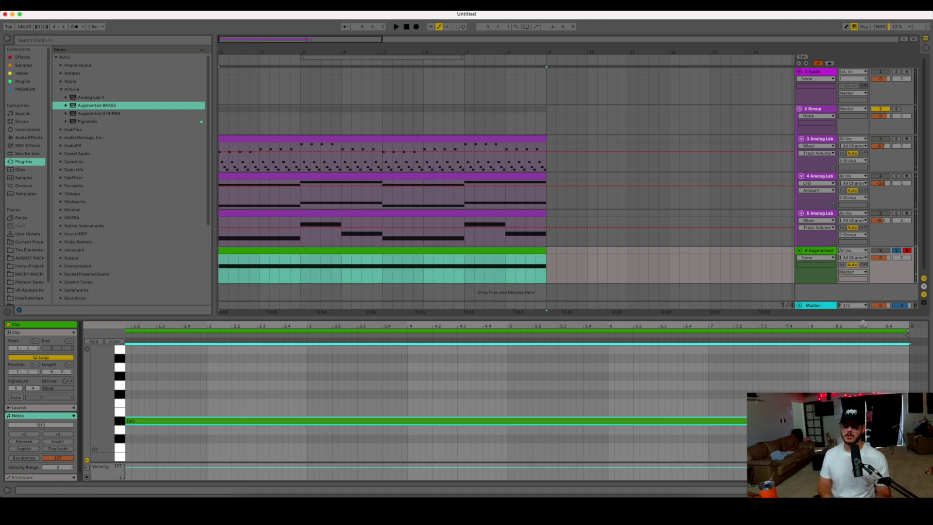
{"action": "key", "text": "space"}
{"action": "key", "text": "space"}
{"action": "left_click", "coordinate": [896, 251]}
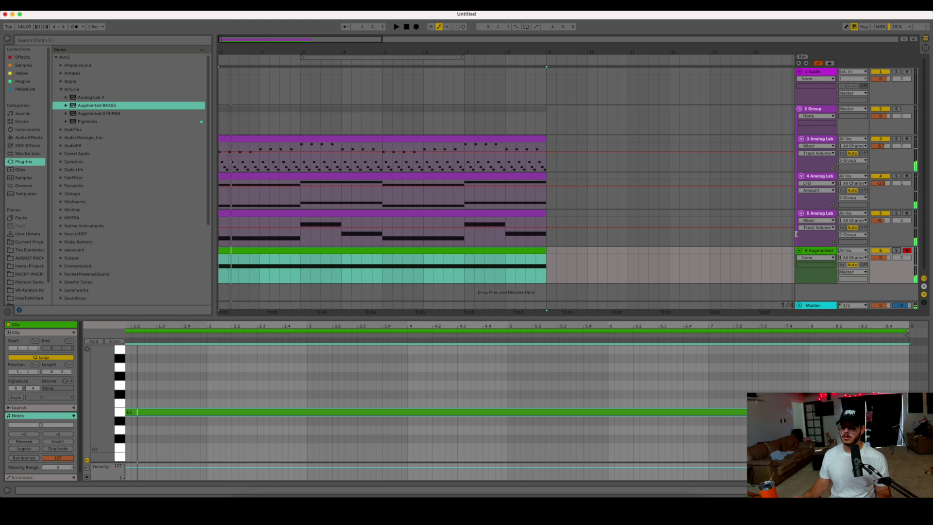
Lower track 6's volume and move it into the group while playing it with the other layers.
{"action": "key", "text": "space"}
{"action": "left_click_drag", "start_coordinate": [879, 256], "coordinate": [878, 258]}
{"action": "left_click", "coordinate": [408, 380]}
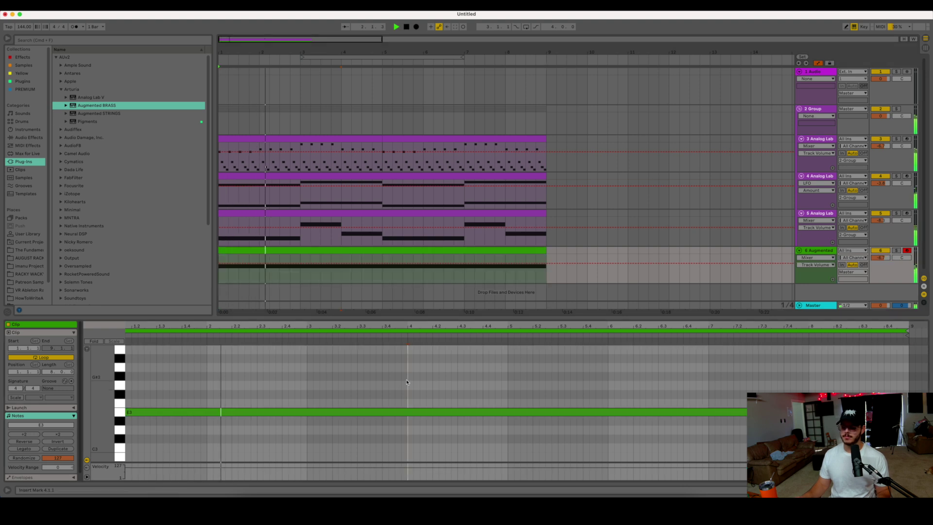
{"action": "left_click", "coordinate": [926, 490]}
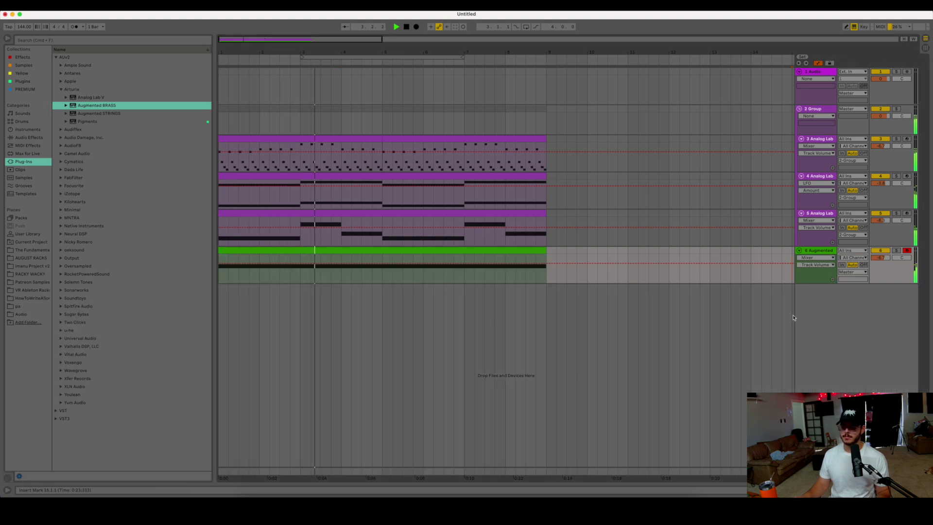
{"action": "left_click", "coordinate": [813, 251]}
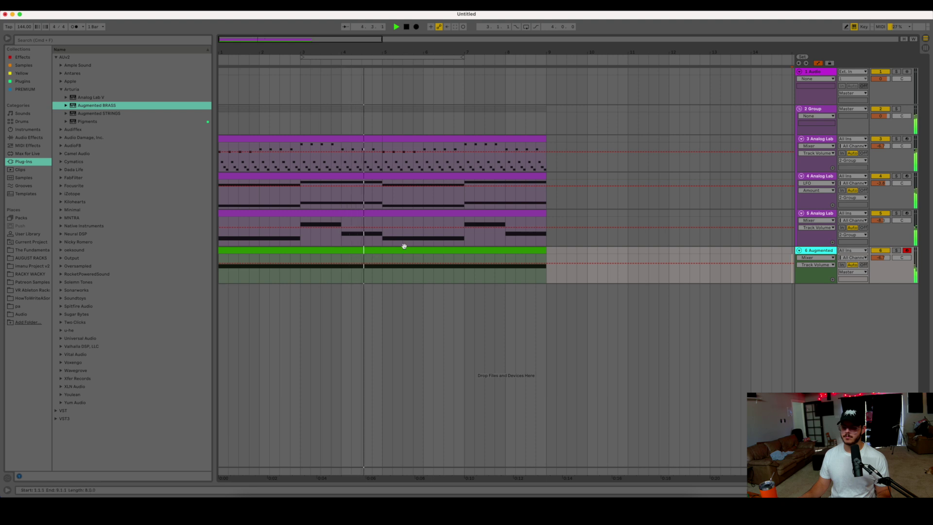
{"action": "left_click_drag", "start_coordinate": [828, 251], "coordinate": [828, 242]}
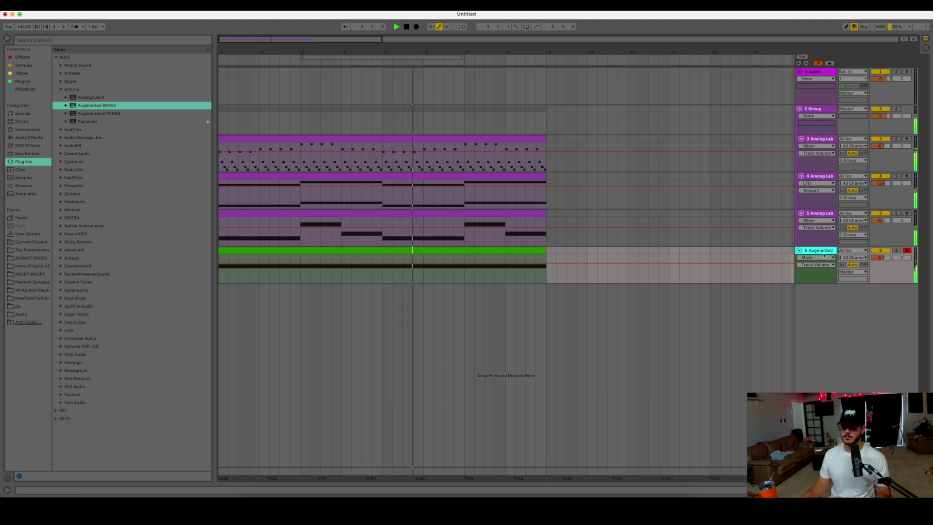
{"action": "key", "text": "space"}
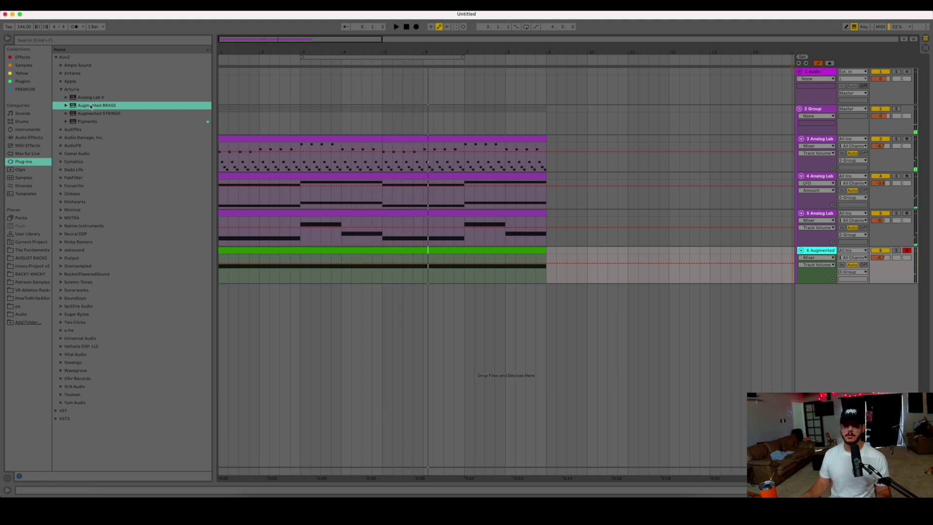
Add another Augmented BRASS on a new track, load A New Day and step onward to audition another preset.
{"action": "left_click_drag", "start_coordinate": [90, 107], "coordinate": [398, 342]}
{"action": "left_click_drag", "start_coordinate": [599, 297], "coordinate": [598, 297]}
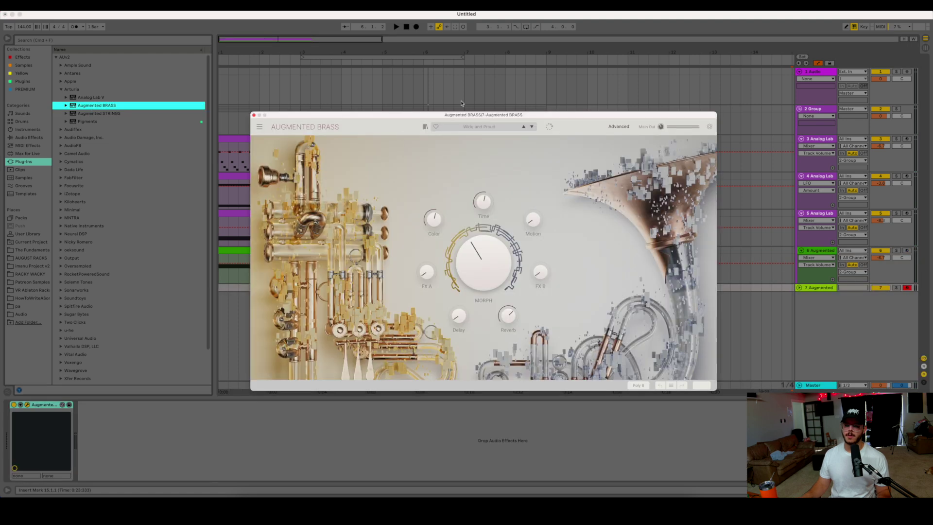
{"action": "left_click", "coordinate": [478, 126]}
{"action": "mouse_move", "coordinate": [483, 161]}
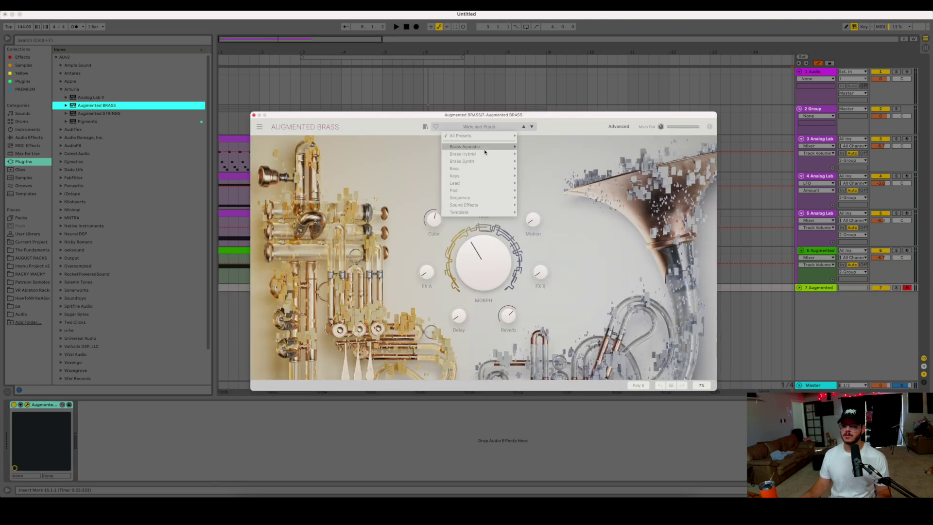
{"action": "left_click", "coordinate": [543, 147]}
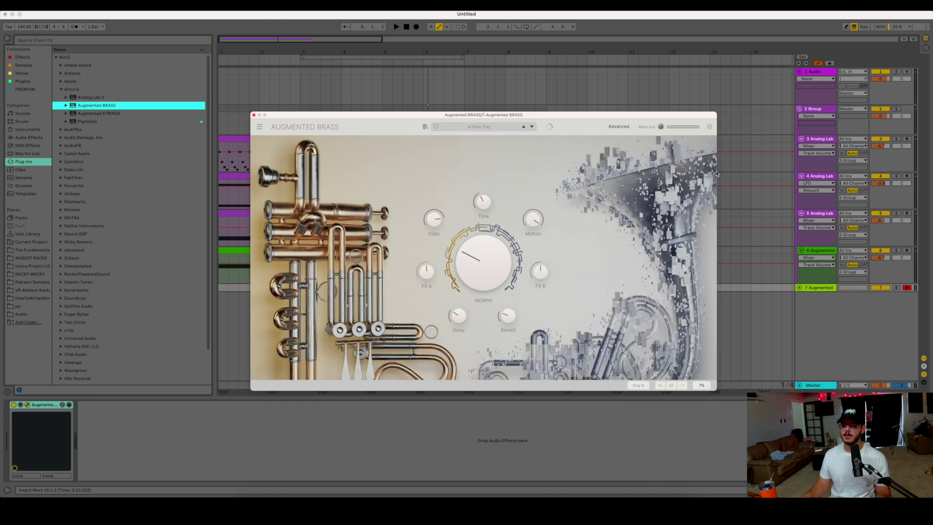
{"action": "left_click", "coordinate": [799, 287]}
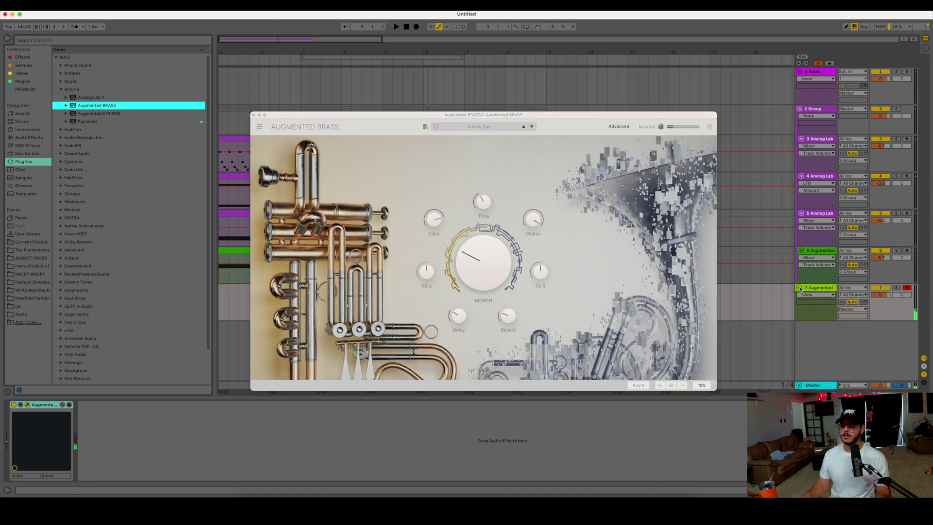
{"action": "left_click", "coordinate": [533, 128]}
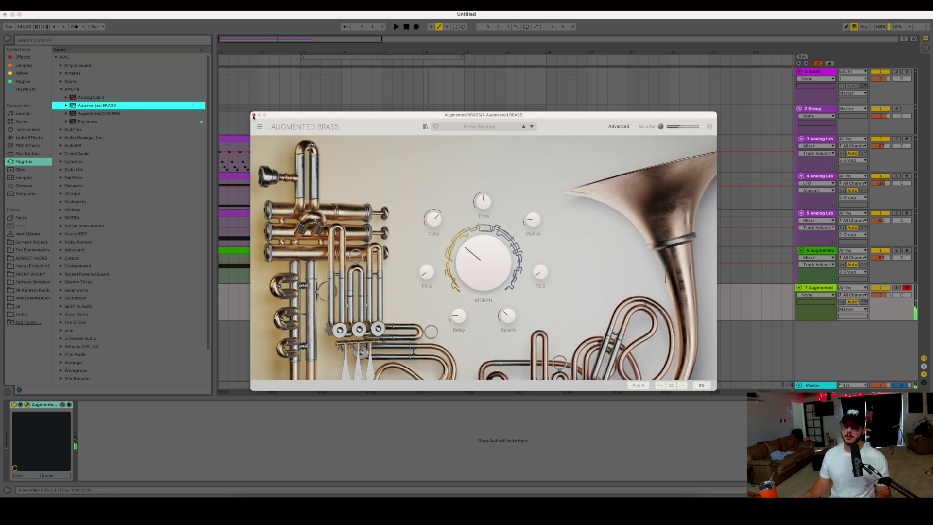
{"action": "left_click", "coordinate": [254, 115]}
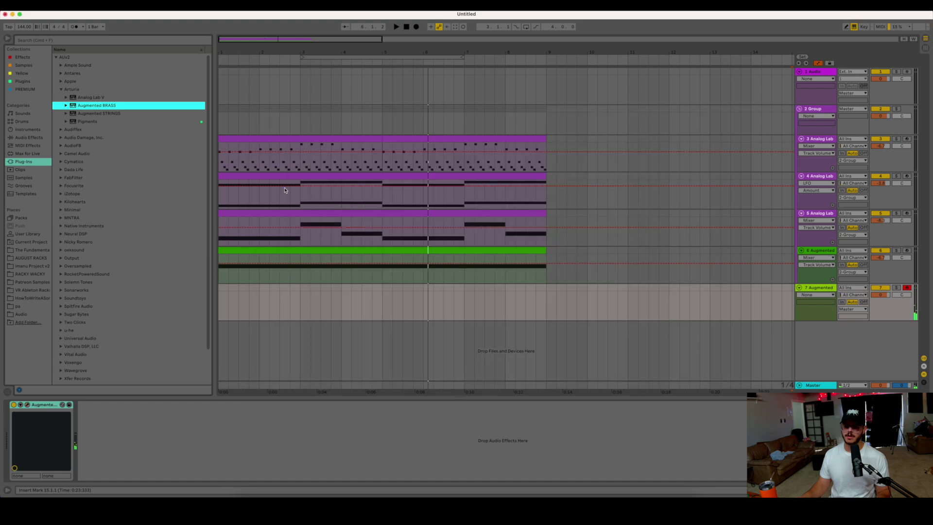
Copy the sustained harmony clip from track 4 onto track 7 and play it soloed.
{"action": "left_click_drag", "start_coordinate": [295, 176], "coordinate": [297, 287]}
{"action": "key", "text": "shift+s"}
{"action": "key", "text": "space"}
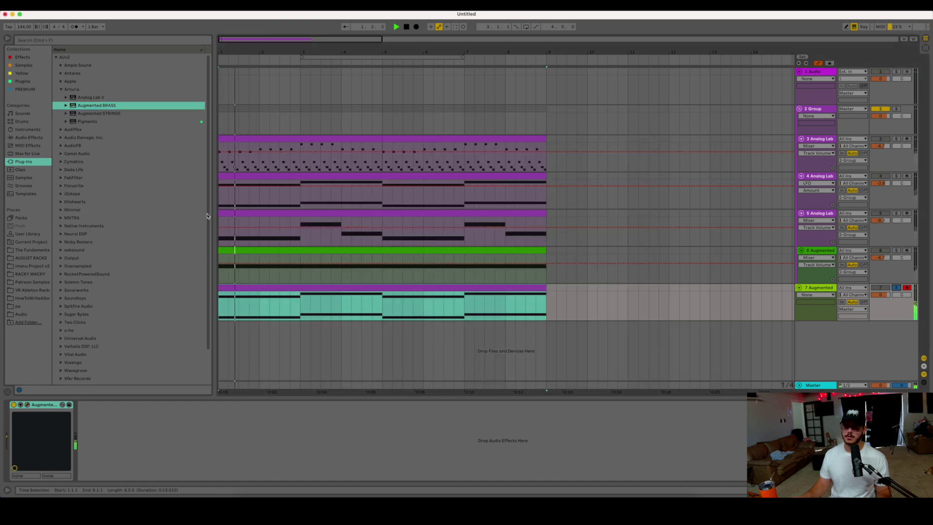
{"action": "key", "text": "space"}
Transpose all notes in track 7's clip down one octave and listen to them.
{"action": "double_click", "coordinate": [328, 287]}
{"action": "left_click", "coordinate": [425, 387]}
{"action": "key", "text": "super+a"}
{"action": "key", "text": "shift+Down"}
{"action": "key", "text": "space"}
Find the OTT preset in the Effects collection, add it to track 7 and take the track out of solo after listening.
{"action": "left_click", "coordinate": [98, 39]}
{"action": "type", "text": "ott"}
{"action": "left_click", "coordinate": [23, 57]}
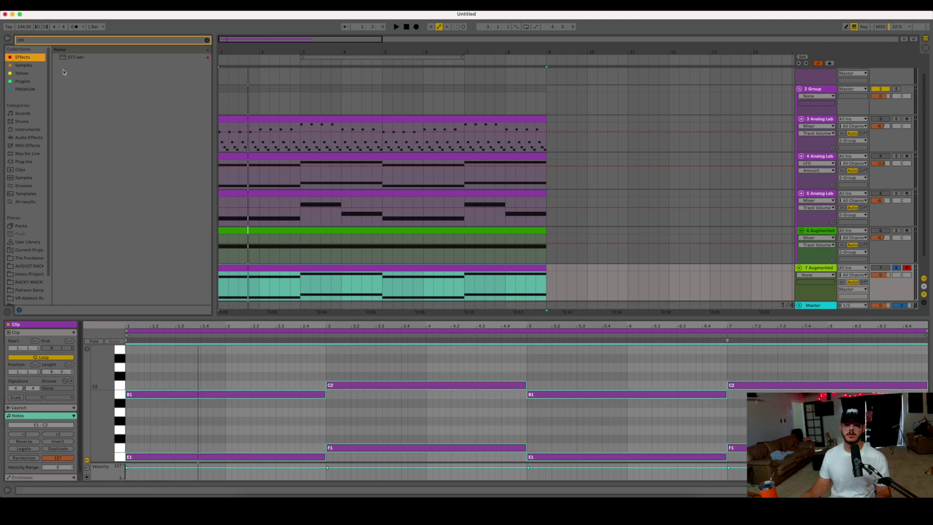
{"action": "double_click", "coordinate": [75, 58]}
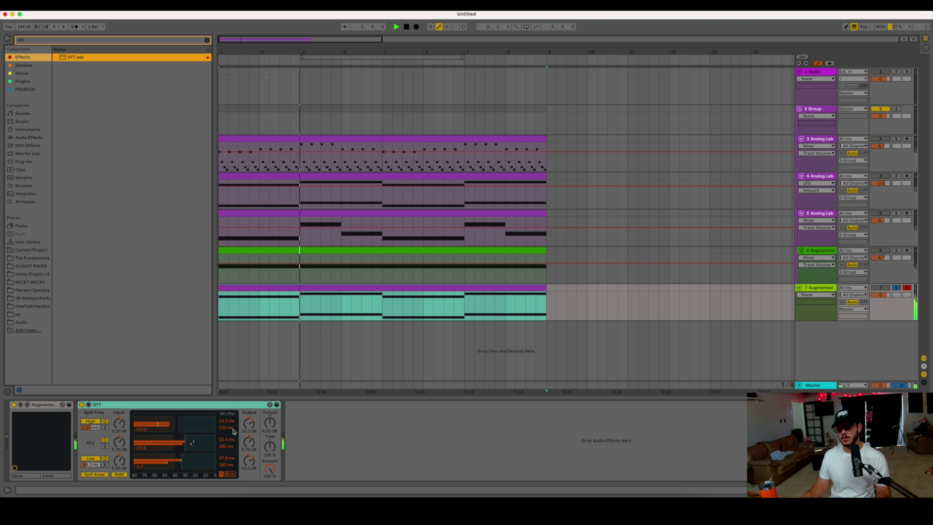
{"action": "left_click", "coordinate": [820, 287]}
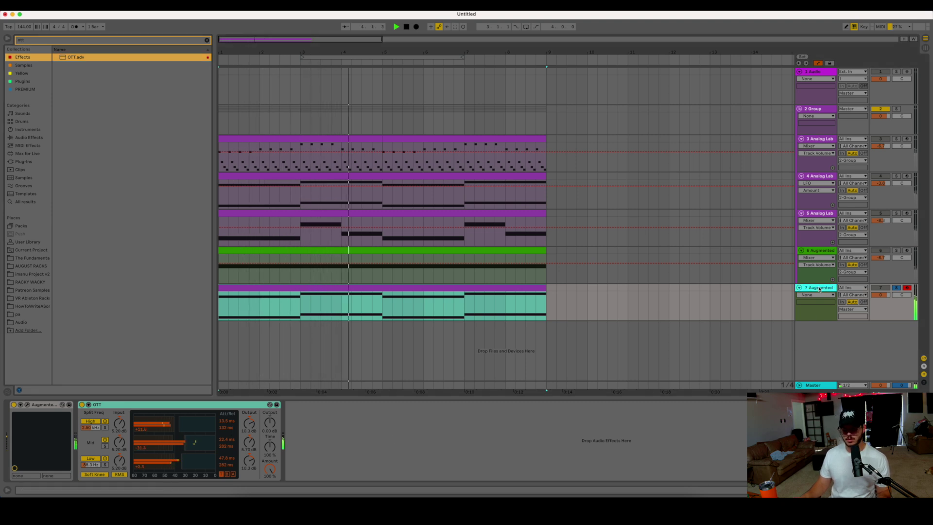
{"action": "key", "text": "space"}
{"action": "left_click", "coordinate": [896, 287]}
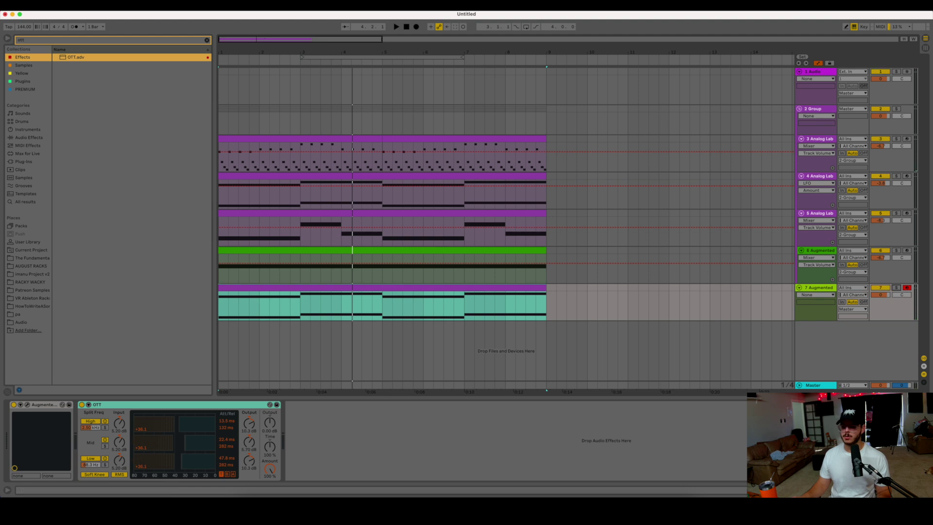
Lower track 7's volume, play it with all the layers and clear the browser search.
{"action": "key", "text": "super+alt+l"}
{"action": "left_click", "coordinate": [830, 290]}
{"action": "left_click_drag", "start_coordinate": [879, 294], "coordinate": [880, 298]}
{"action": "key", "text": "space"}
{"action": "left_click", "coordinate": [484, 429]}
{"action": "left_click", "coordinate": [207, 40]}
{"action": "left_click", "coordinate": [156, 185]}
{"action": "left_click", "coordinate": [395, 379]}
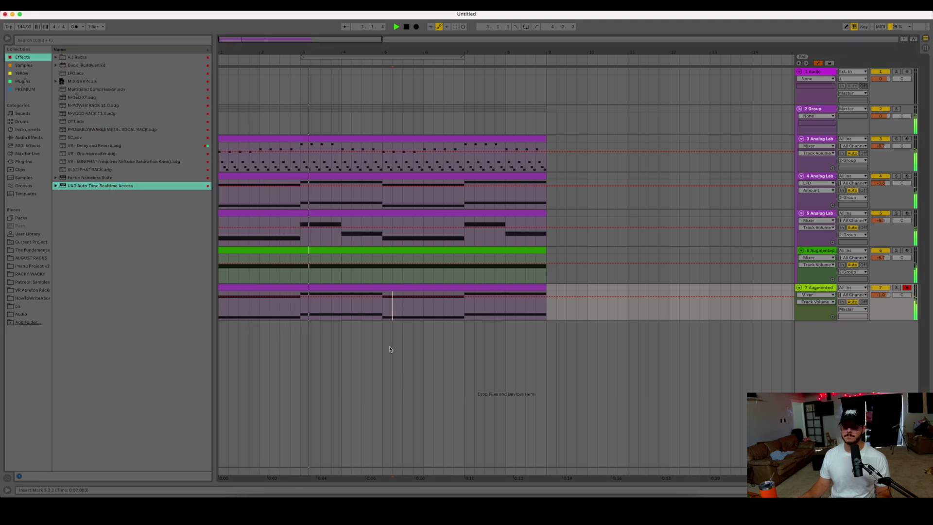
Look at track 5's lead clip, deactivate the track and play the remaining layers without it.
{"action": "double_click", "coordinate": [313, 228]}
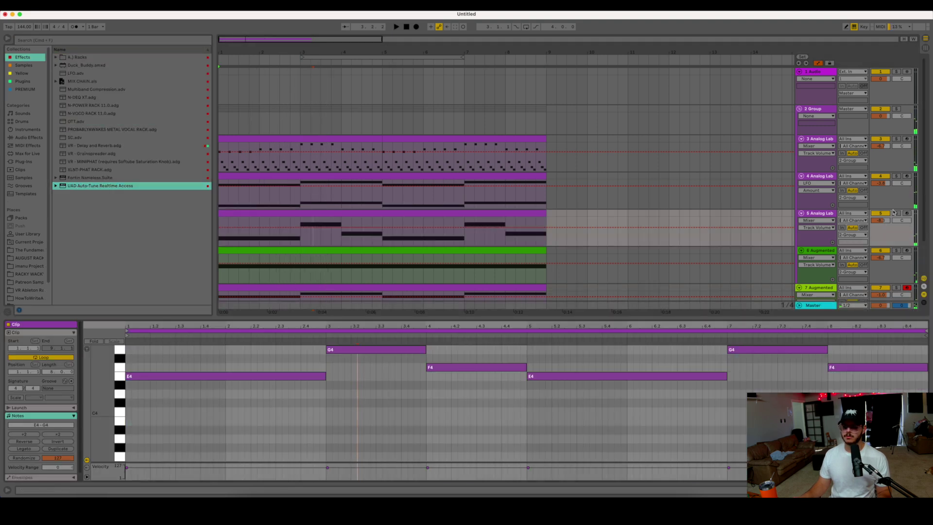
{"action": "left_click", "coordinate": [880, 213]}
{"action": "key", "text": "space"}
{"action": "left_click", "coordinate": [926, 489]}
{"action": "left_click", "coordinate": [444, 389]}
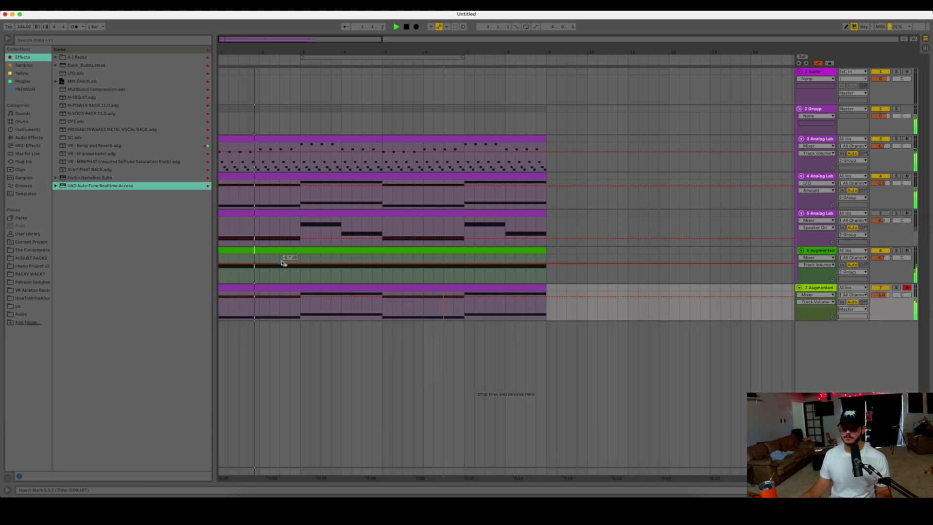
{"action": "left_click", "coordinate": [510, 287]}
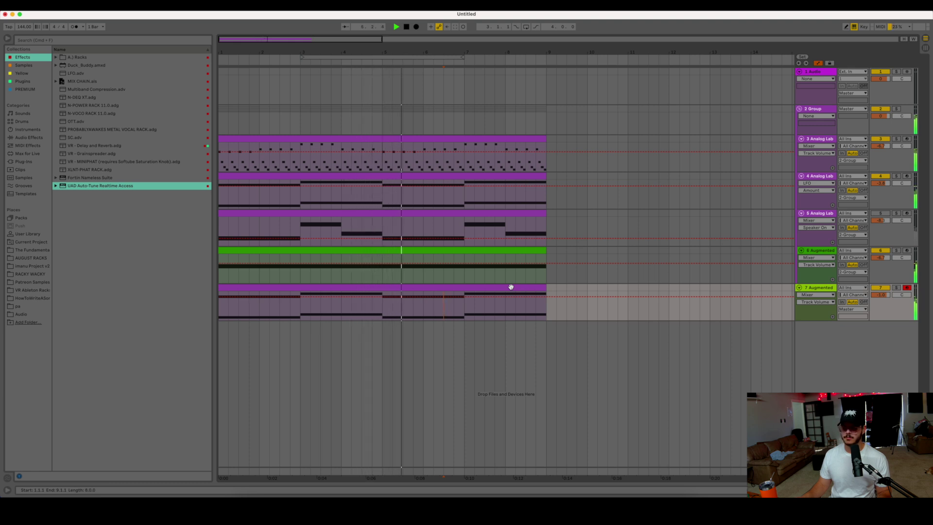
Replace track 5's lead clip with a copy of the arpeggio clip from track 3 and open its notes.
{"action": "left_click", "coordinate": [463, 134]}
{"action": "key", "text": "space"}
{"action": "left_click", "coordinate": [338, 137]}
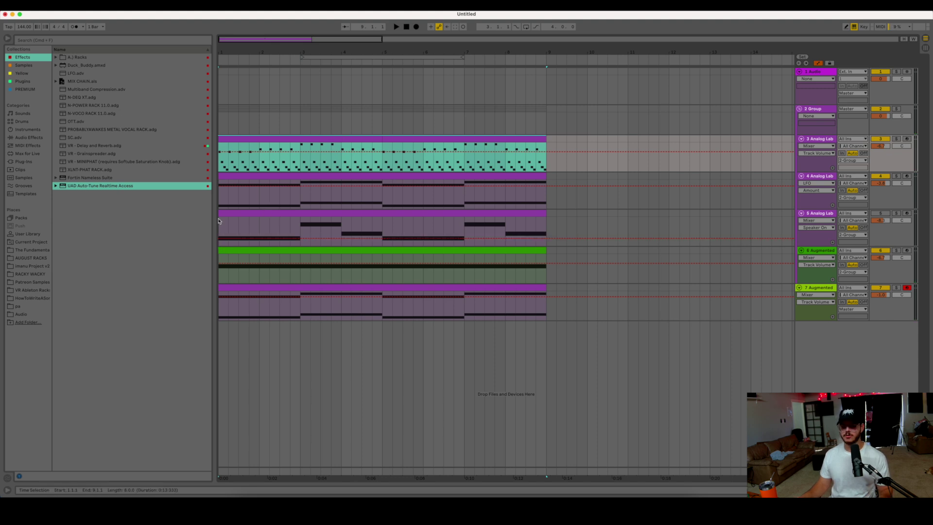
{"action": "left_click", "coordinate": [375, 219]}
{"action": "double_click", "coordinate": [377, 212]}
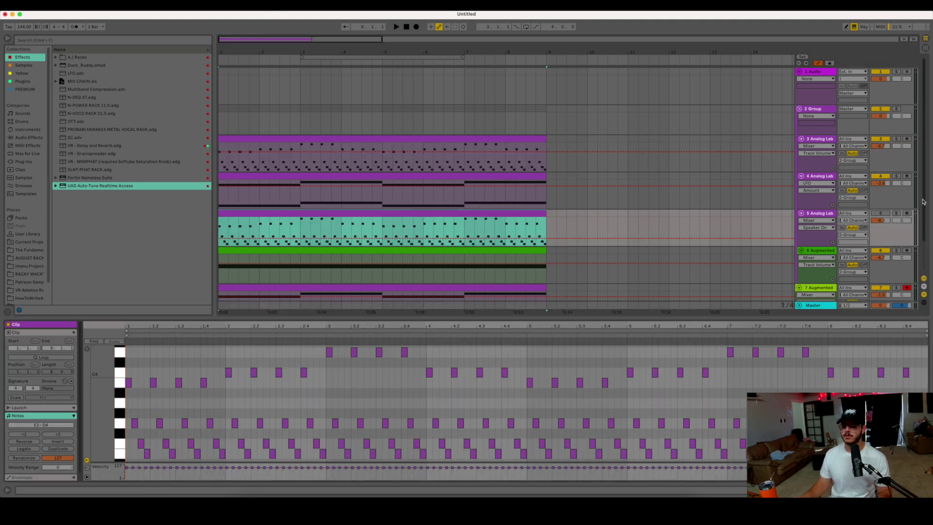
Solo track 5 and transpose the arpeggio notes in bars 1–4 down one octave.
{"action": "left_click", "coordinate": [896, 213]}
{"action": "key", "text": "space"}
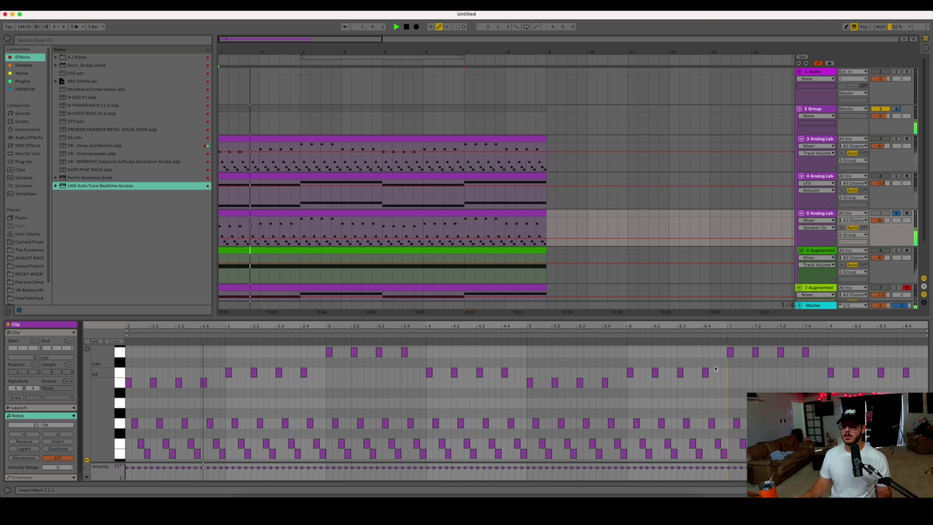
{"action": "key", "text": "super+a"}
{"action": "left_click", "coordinate": [525, 352]}
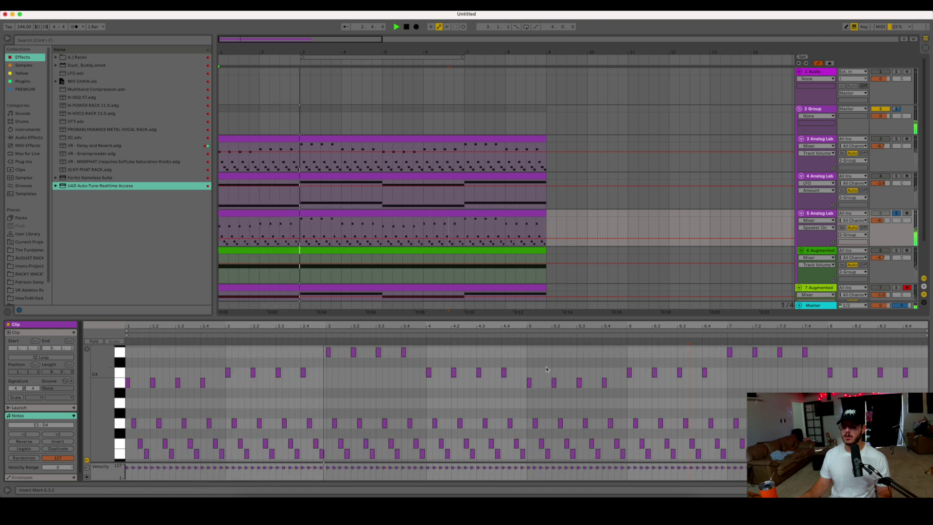
{"action": "left_click_drag", "start_coordinate": [525, 352], "coordinate": [126, 458]}
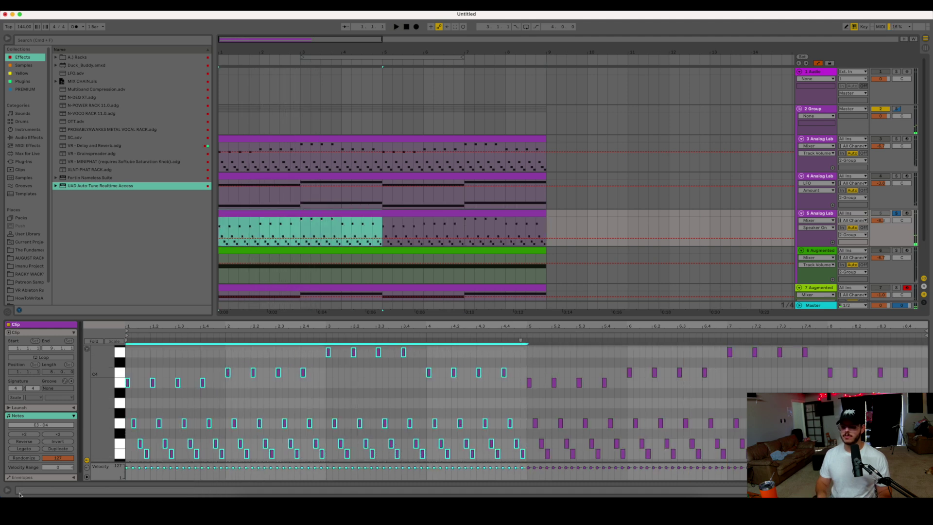
{"action": "key", "text": "shift+Down"}
{"action": "key", "text": "space"}
Take track 5 out of solo, reactivate it and play the full set of layers through.
{"action": "left_click", "coordinate": [895, 214]}
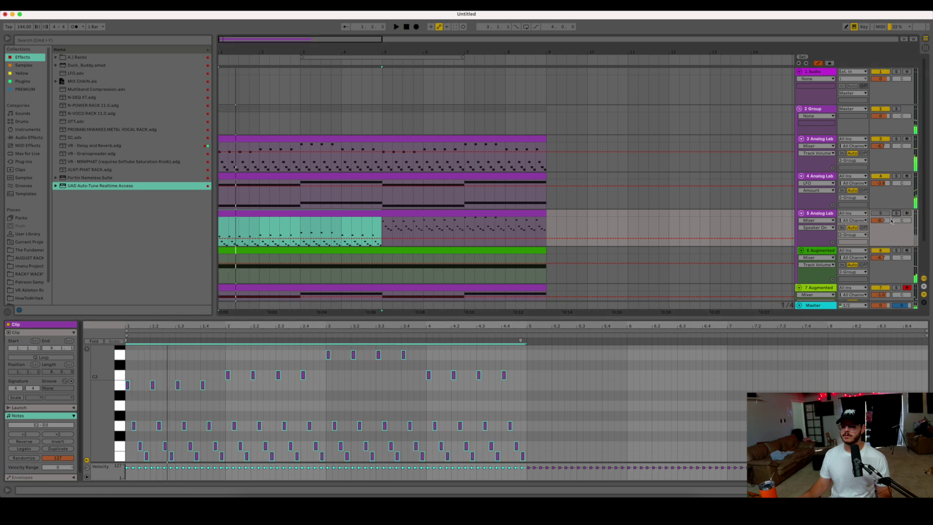
{"action": "left_click", "coordinate": [925, 490]}
{"action": "left_click", "coordinate": [880, 213]}
{"action": "key", "text": "space"}
{"action": "left_click", "coordinate": [491, 381]}
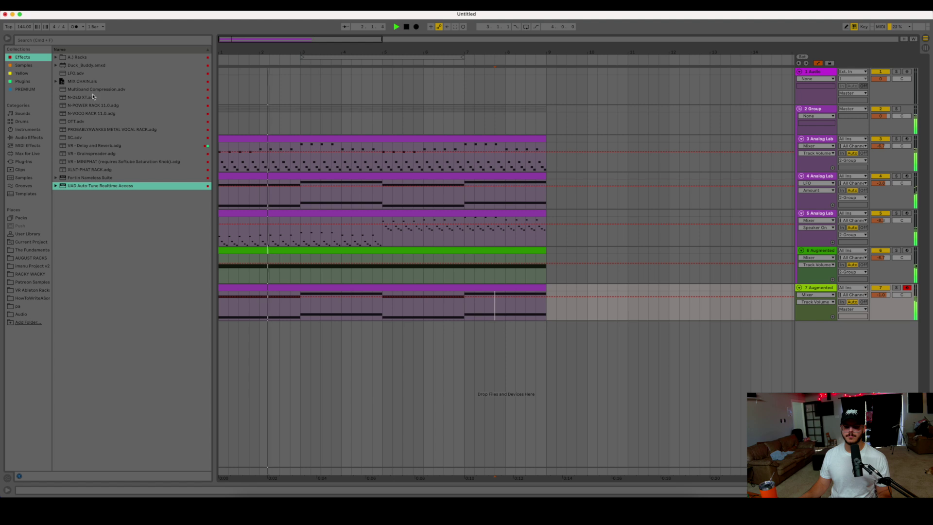
{"action": "left_click_drag", "start_coordinate": [293, 38], "coordinate": [293, 24]}
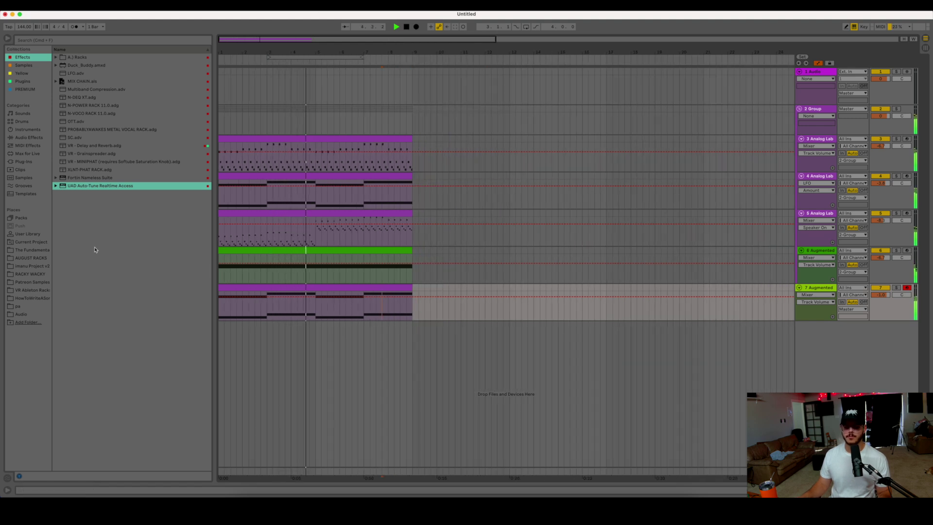
{"action": "left_click", "coordinate": [788, 348]}
{"action": "key", "text": "space"}
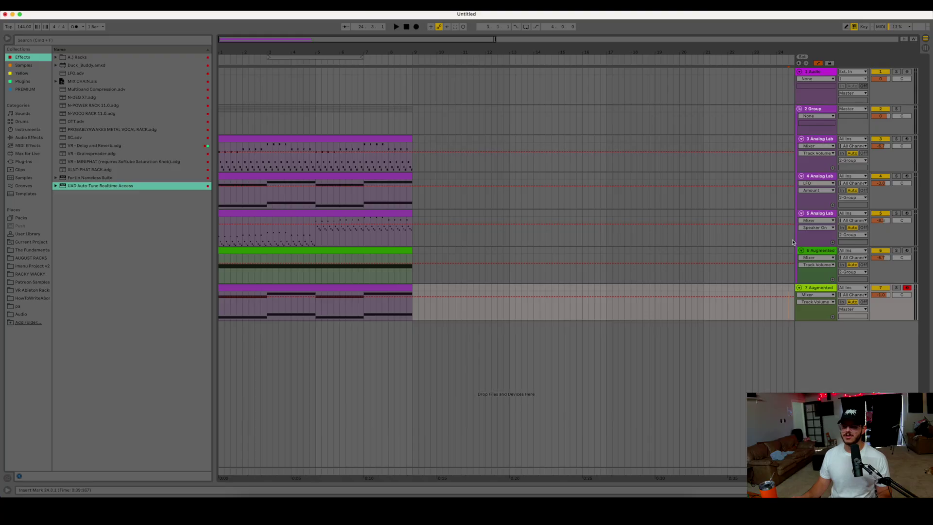
Find Arturia's Augmented BRASS among the plug-ins and load it on a new track 8.
{"action": "left_click", "coordinate": [32, 133]}
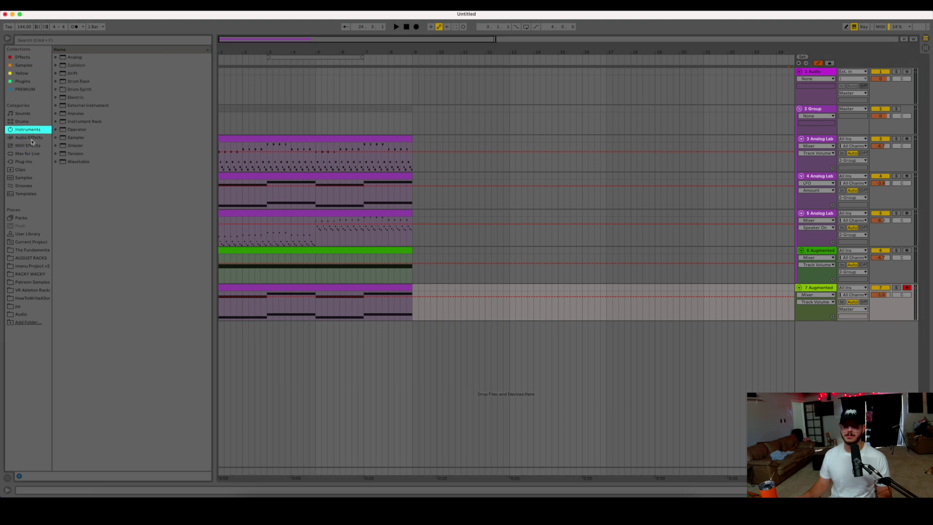
{"action": "left_click", "coordinate": [31, 140]}
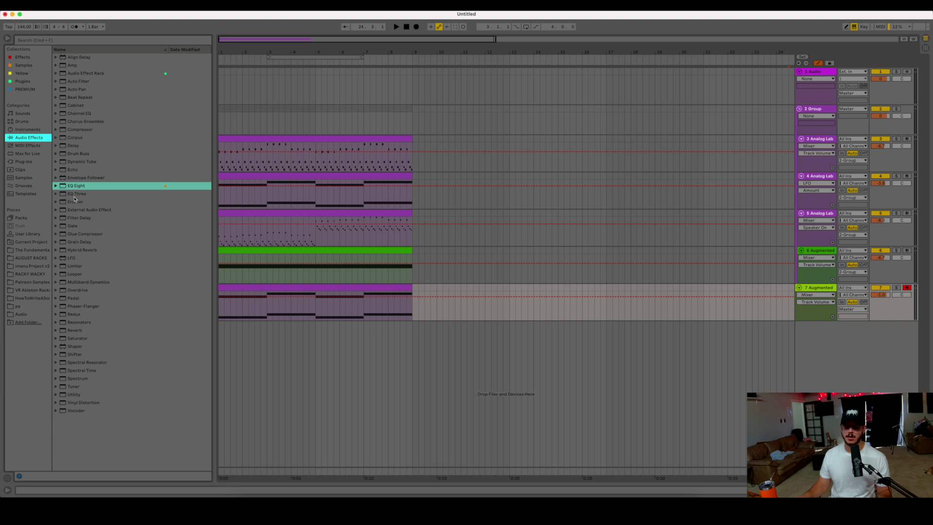
{"action": "left_click", "coordinate": [25, 81]}
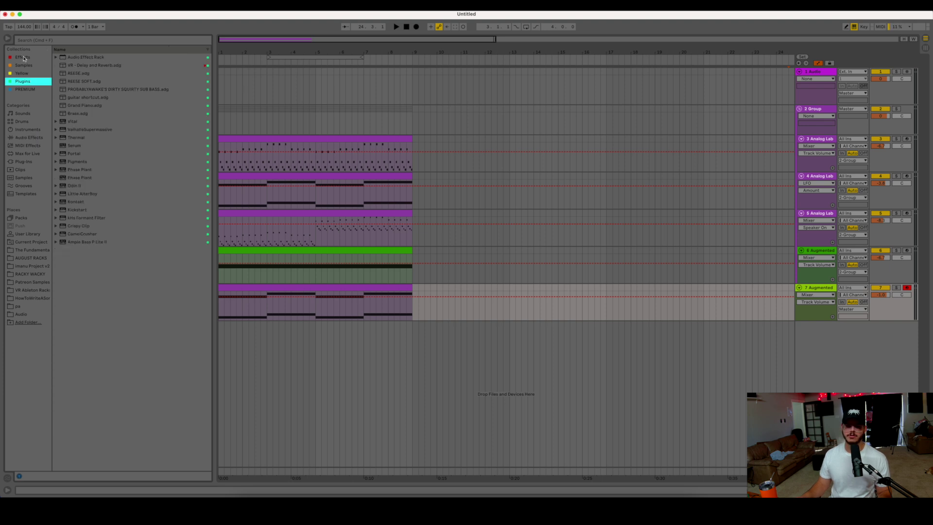
{"action": "left_click", "coordinate": [27, 153]}
{"action": "left_click", "coordinate": [25, 161]}
{"action": "left_click", "coordinate": [99, 106]}
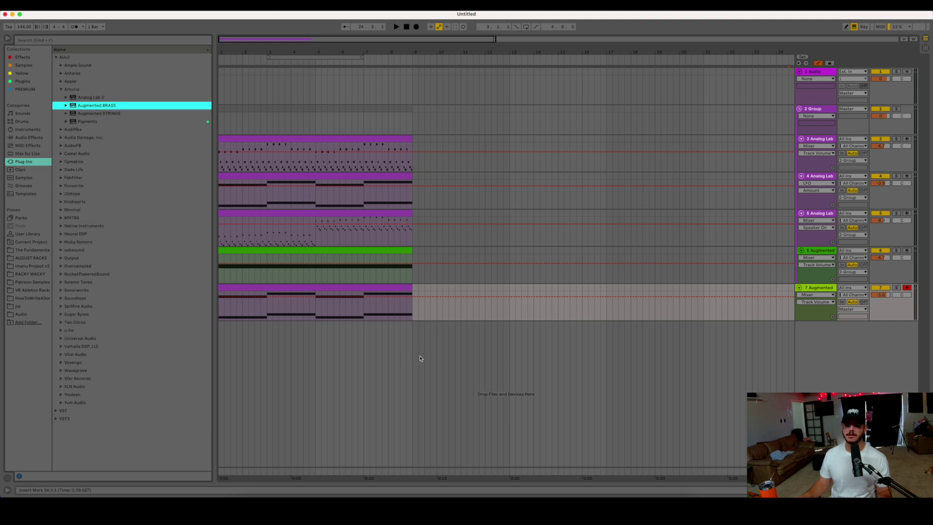
{"action": "key", "text": "Return"}
Load a preset from the Bass category in Augmented BRASS, unfold track 8 and close the plug-in window.
{"action": "left_click", "coordinate": [490, 128]}
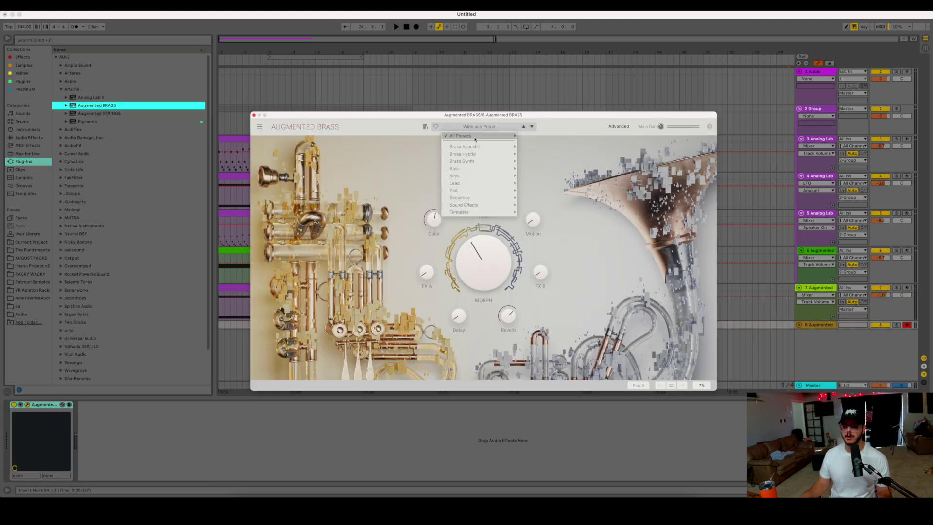
{"action": "mouse_move", "coordinate": [505, 169]}
{"action": "left_click", "coordinate": [533, 169]}
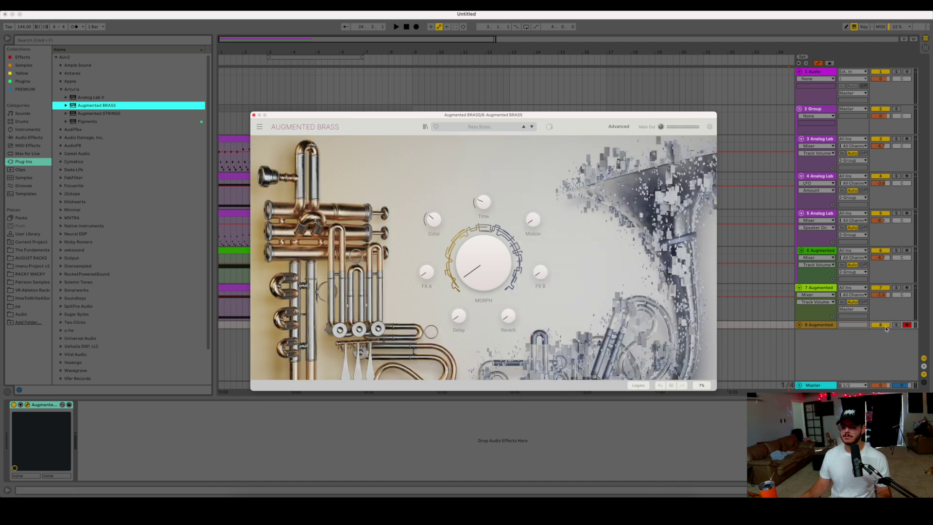
{"action": "left_click", "coordinate": [799, 325]}
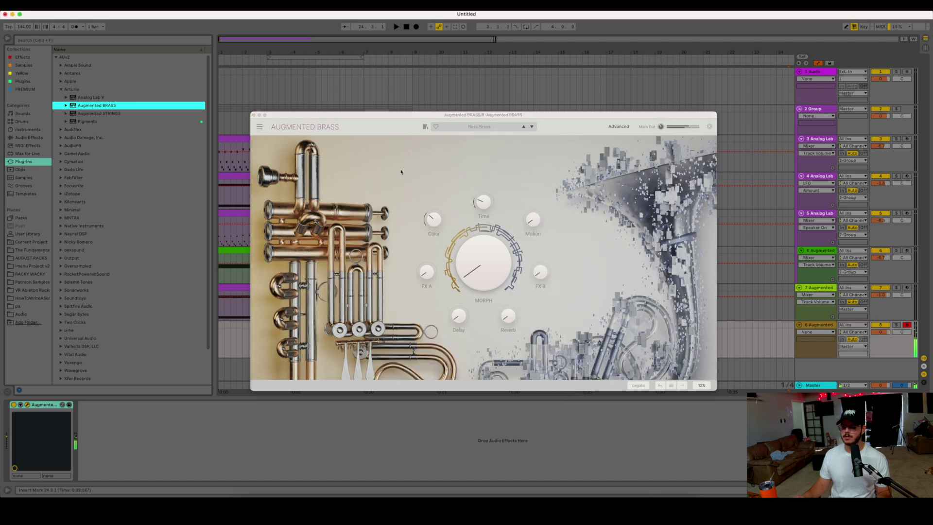
{"action": "left_click", "coordinate": [254, 115]}
Copy track 7's sustained clip to the start of track 8 and solo track 8.
{"action": "left_click", "coordinate": [316, 290]}
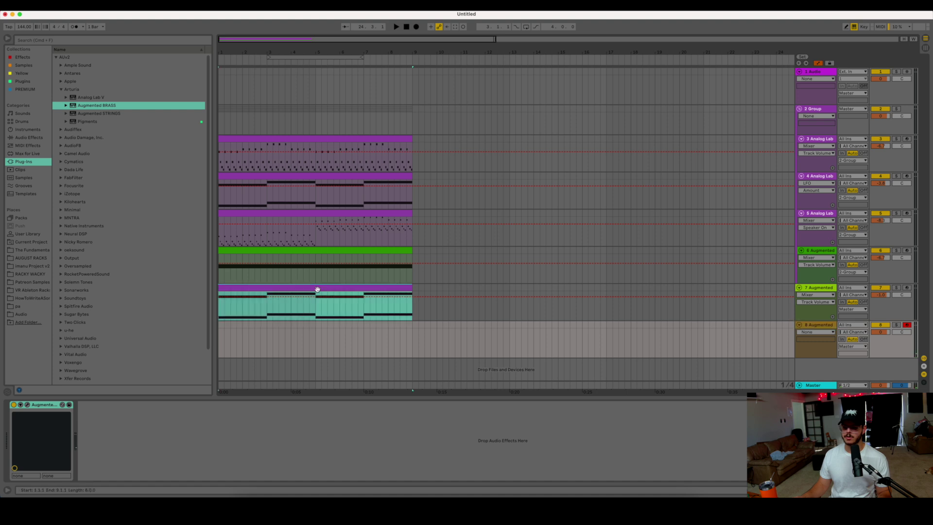
{"action": "left_click", "coordinate": [219, 328]}
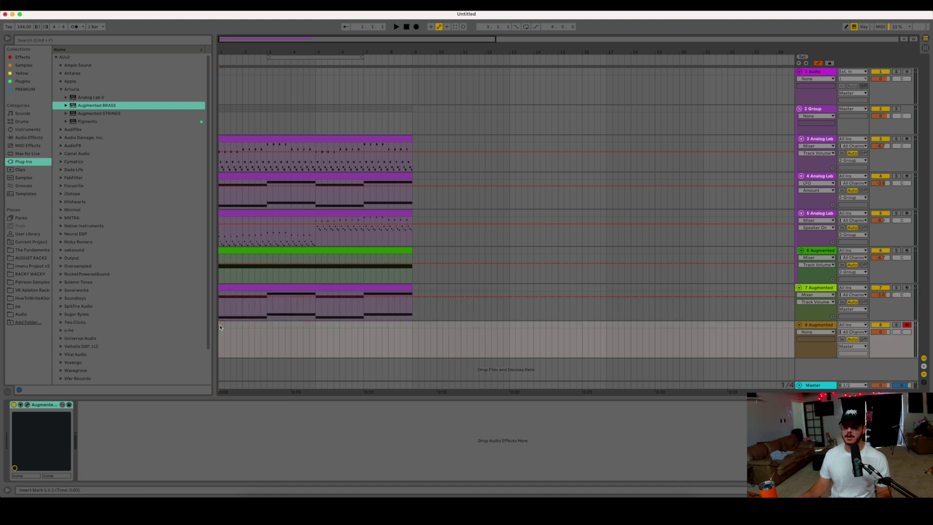
{"action": "key", "text": "super+v"}
{"action": "left_click", "coordinate": [896, 324]}
Reduce track 8's clip to a single note line and lower the track's volume slightly during playback.
{"action": "double_click", "coordinate": [387, 325]}
{"action": "left_click_drag", "start_coordinate": [272, 365], "coordinate": [743, 402]}
{"action": "key", "text": "Delete"}
{"action": "key", "text": "space"}
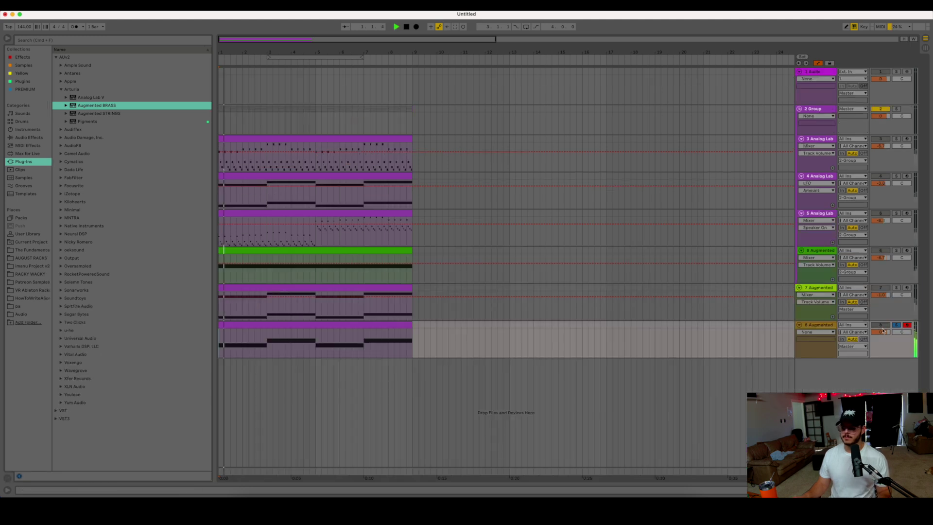
{"action": "left_click_drag", "start_coordinate": [881, 332], "coordinate": [881, 340]}
Group the two Augmented BRASS tracks 7 and 8.
{"action": "left_click", "coordinate": [818, 324]}
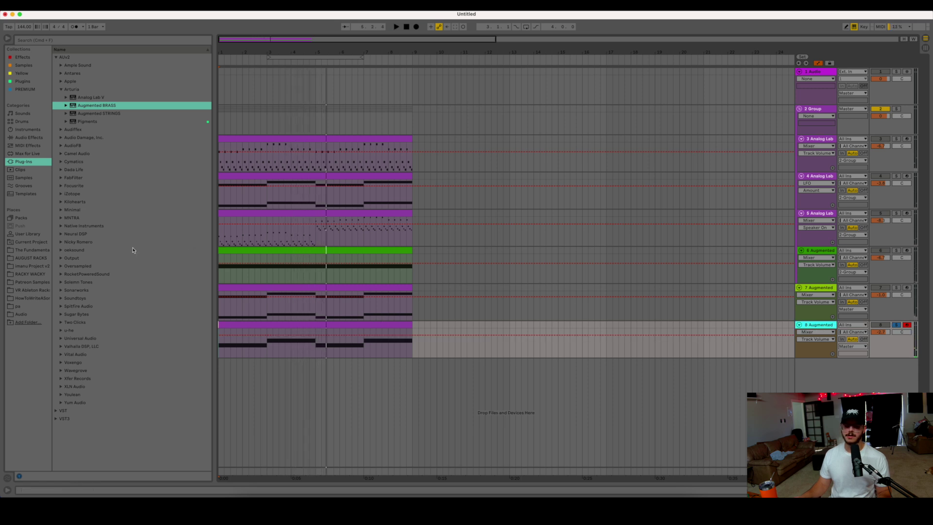
{"action": "left_click", "coordinate": [828, 316], "text": "shift"}
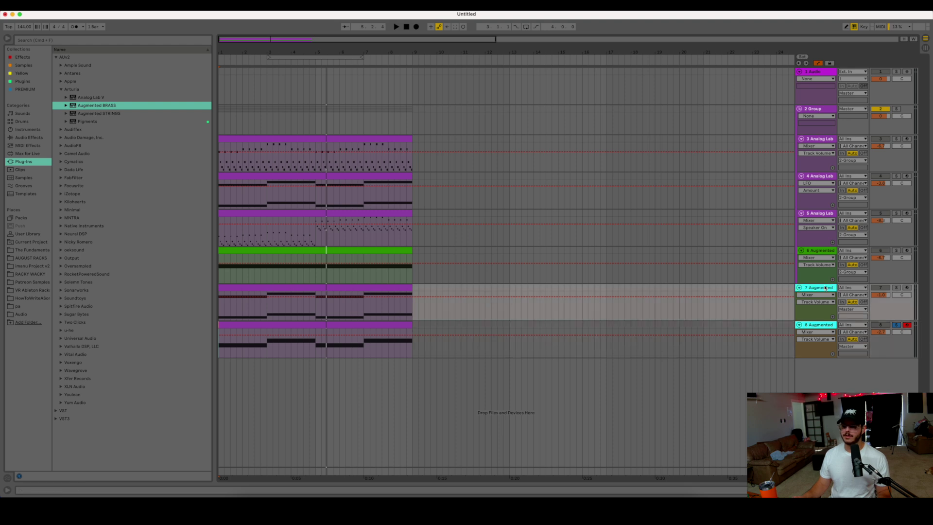
{"action": "key", "text": "super+g"}
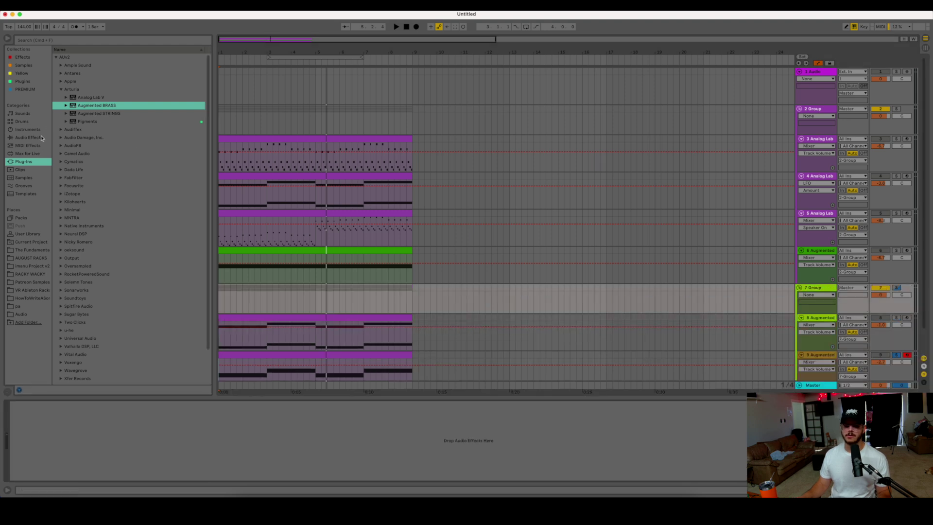
Add EQ Eight to the brass group with a steep low cut at about 130 Hz and play the result.
{"action": "left_click", "coordinate": [30, 138]}
{"action": "left_click_drag", "start_coordinate": [82, 189], "coordinate": [335, 412]}
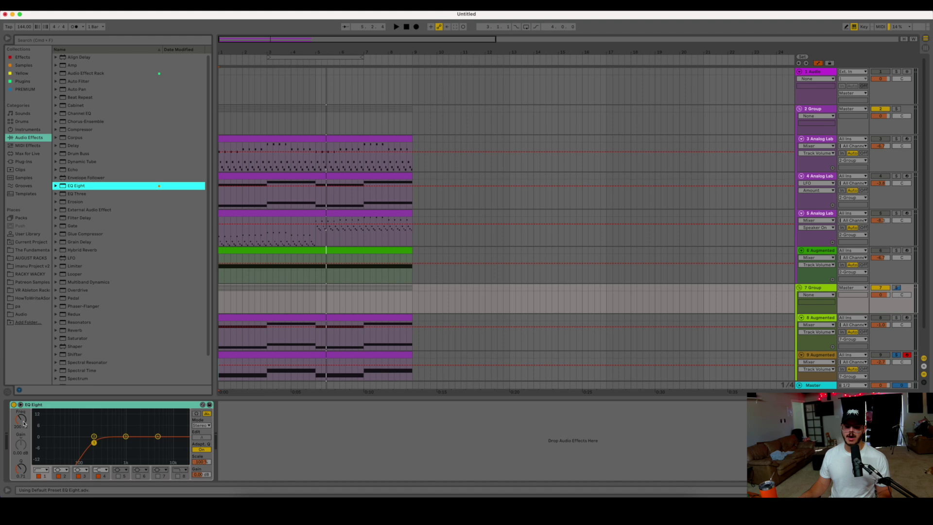
{"action": "left_click_drag", "start_coordinate": [23, 424], "coordinate": [23, 435]}
{"action": "scroll", "coordinate": [930, 274], "scroll_direction": "down", "scroll_amount": 2}
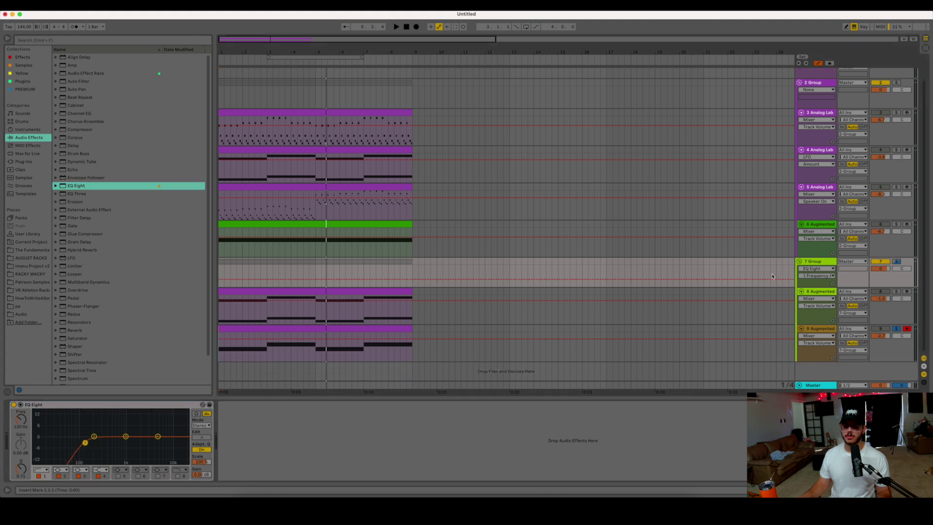
{"action": "left_click", "coordinate": [40, 469]}
{"action": "left_click", "coordinate": [42, 416]}
{"action": "key", "text": "space"}
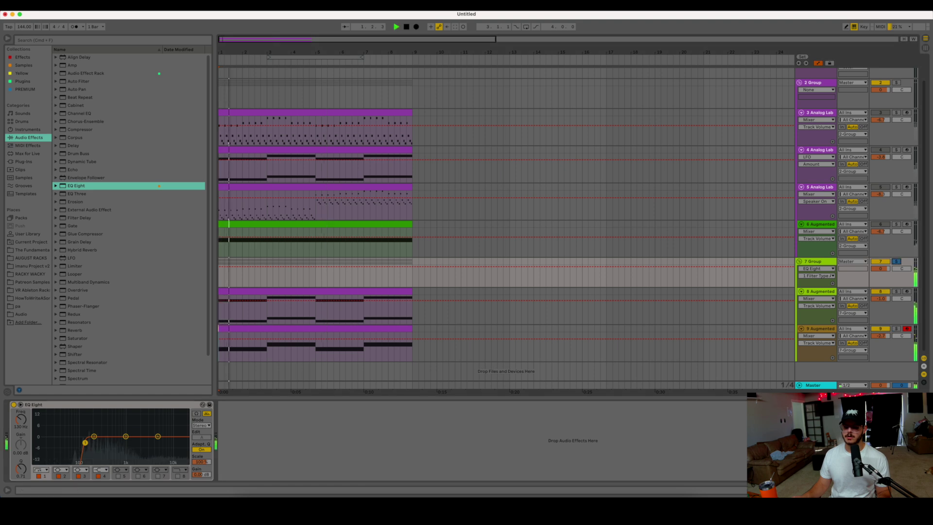
{"action": "key", "text": "space"}
{"action": "left_click", "coordinate": [925, 490]}
{"action": "left_click", "coordinate": [820, 318]}
{"action": "left_click", "coordinate": [733, 374]}
{"action": "left_click", "coordinate": [22, 154]}
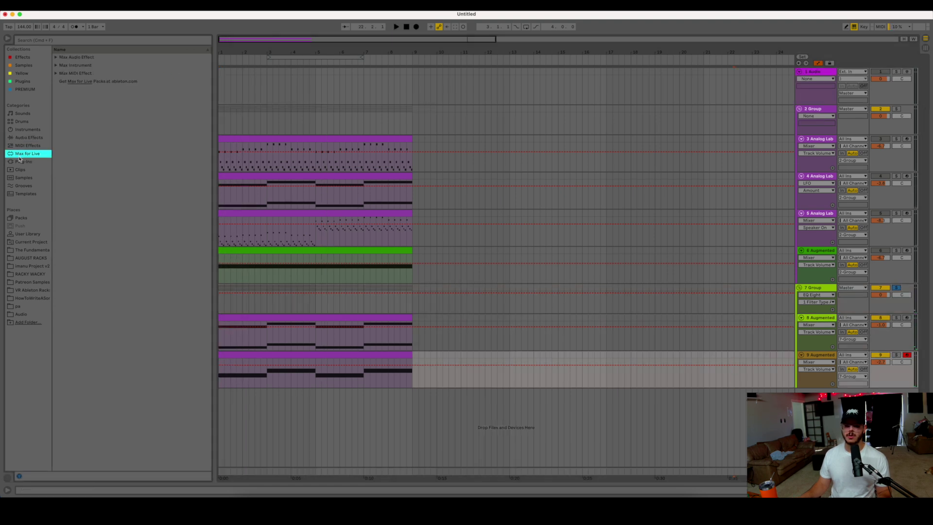
{"action": "left_click", "coordinate": [31, 83]}
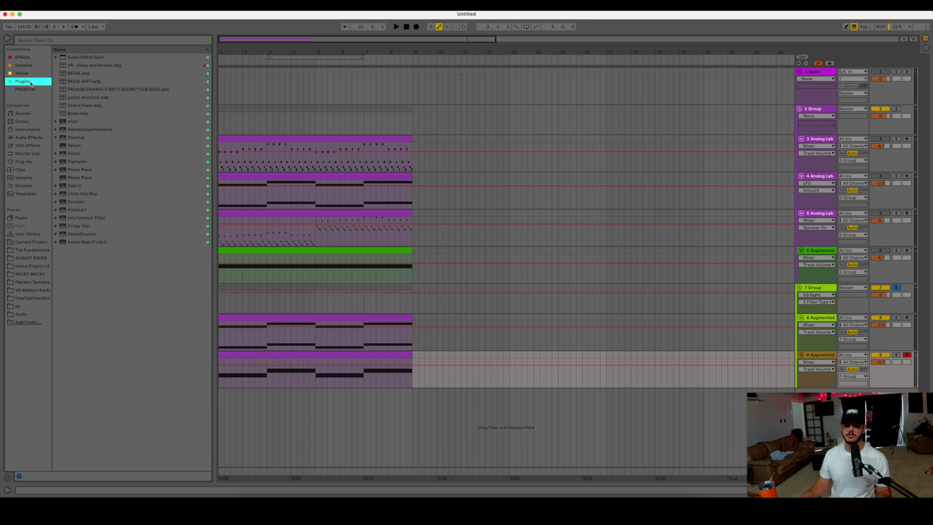
{"action": "left_click", "coordinate": [24, 138]}
{"action": "left_click", "coordinate": [28, 153]}
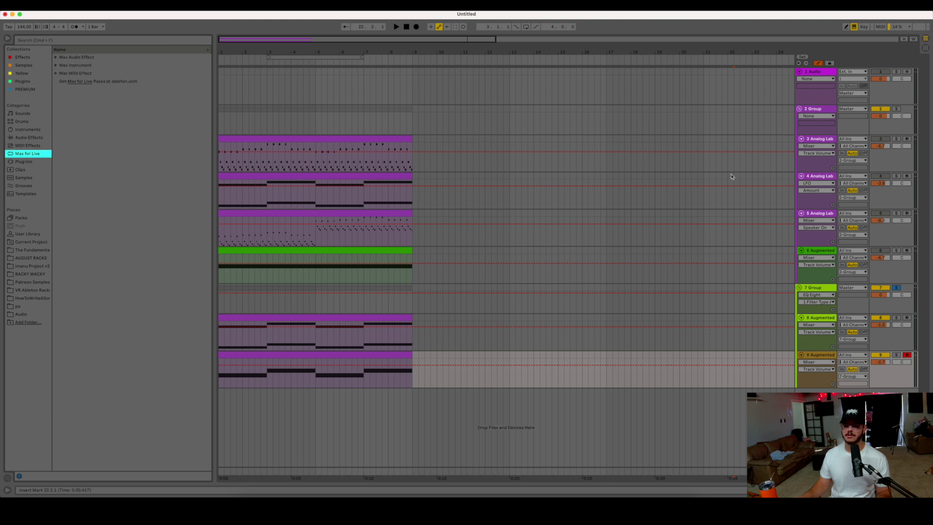
Duplicate track 4's Analog Lab V as soloed track 10 with track 9's note line, delete its LFO and open the instrument.
{"action": "left_click", "coordinate": [825, 178]}
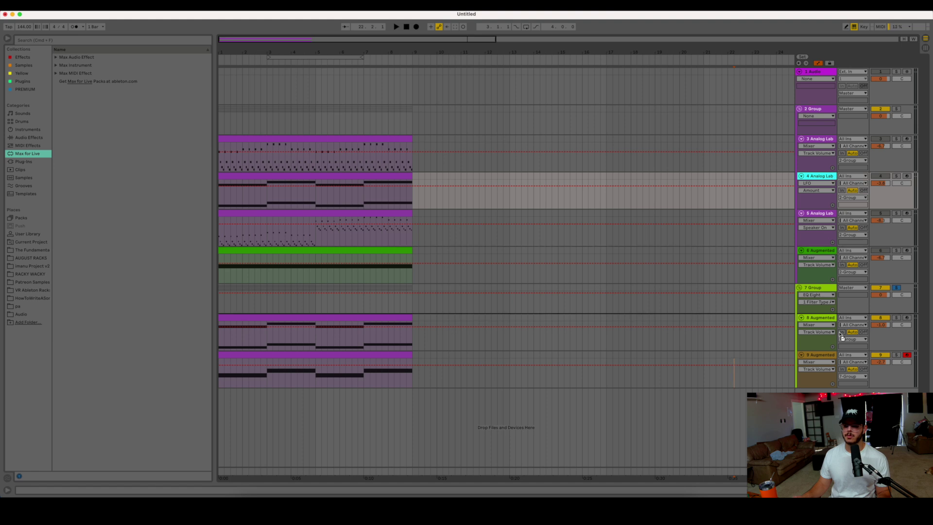
{"action": "key", "text": "super+d"}
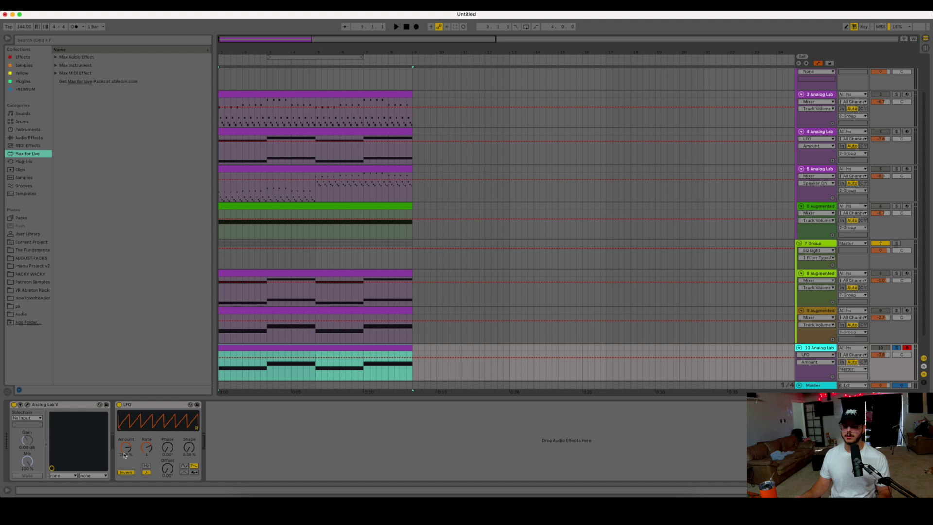
{"action": "left_click", "coordinate": [158, 404]}
{"action": "key", "text": "Delete"}
{"action": "left_click", "coordinate": [27, 404]}
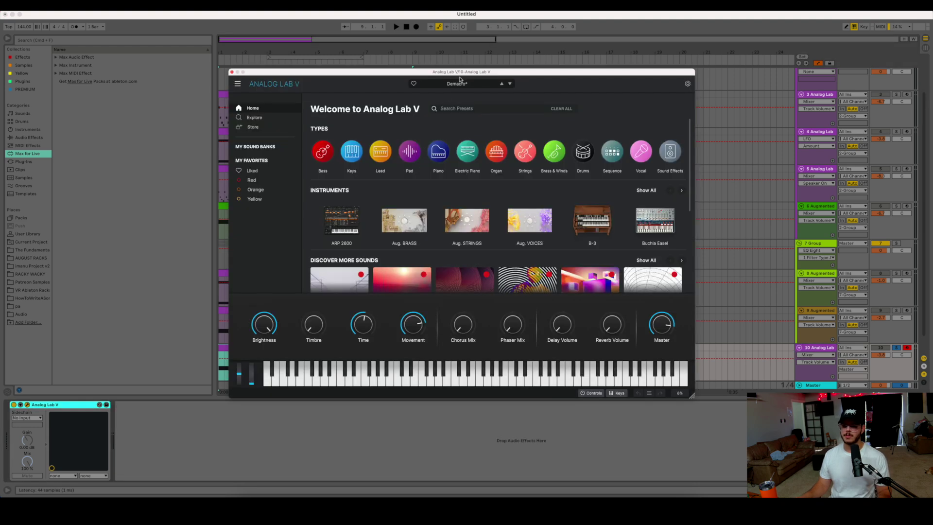
Audition Analog Lab V bass presets from 3 Octave Knock to Acid Bass 1 and clear the preset filter.
{"action": "left_click", "coordinate": [464, 85]}
{"action": "mouse_move", "coordinate": [474, 103]}
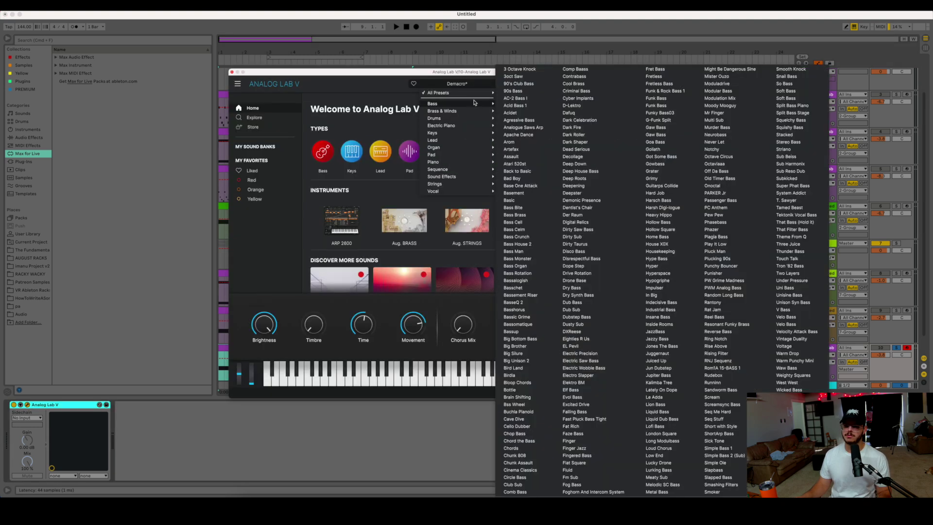
{"action": "left_click", "coordinate": [529, 69]}
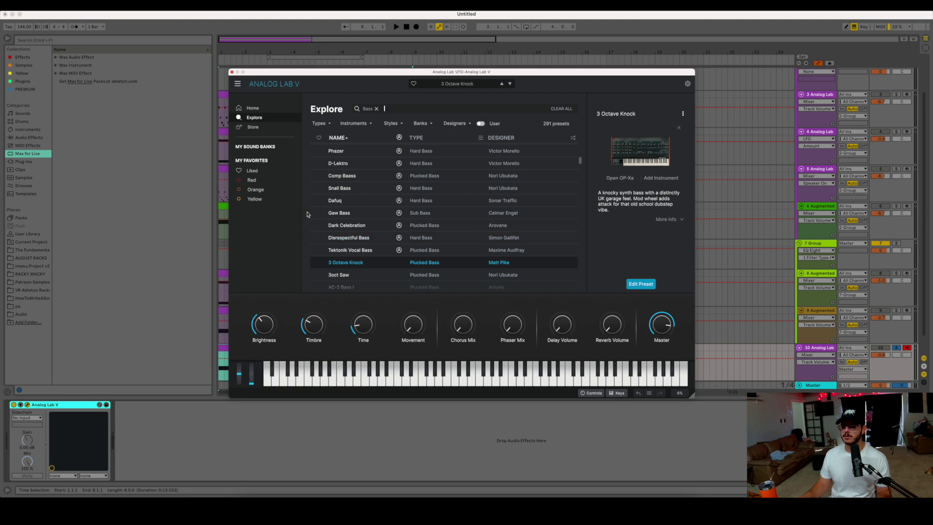
{"action": "type", "text": "dd"}
{"action": "left_click", "coordinate": [356, 204]}
{"action": "left_click", "coordinate": [561, 108]}
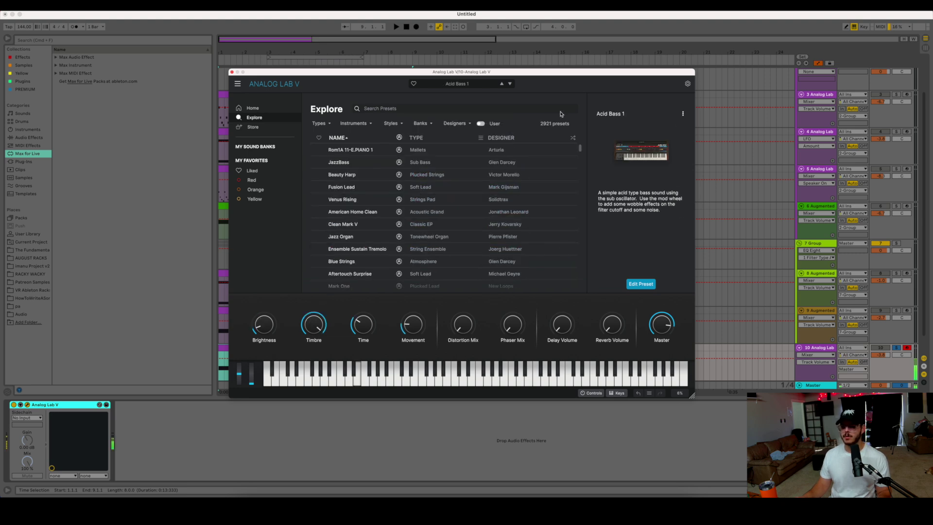
Audition the Bass presets in Analog Lab V one after another and load Analogue Saws Arp.
{"action": "left_click", "coordinate": [460, 88]}
{"action": "mouse_move", "coordinate": [462, 104]}
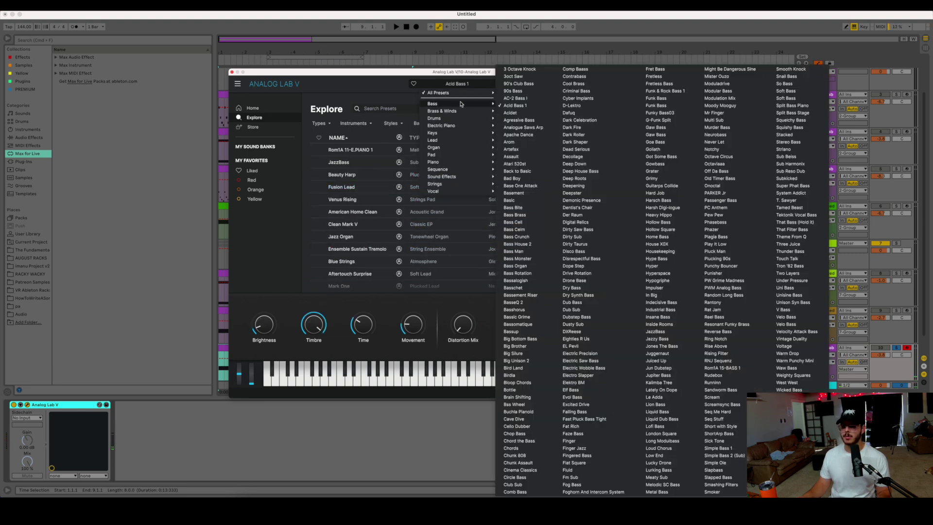
{"action": "left_click", "coordinate": [534, 71]}
{"action": "key", "text": "Down"}
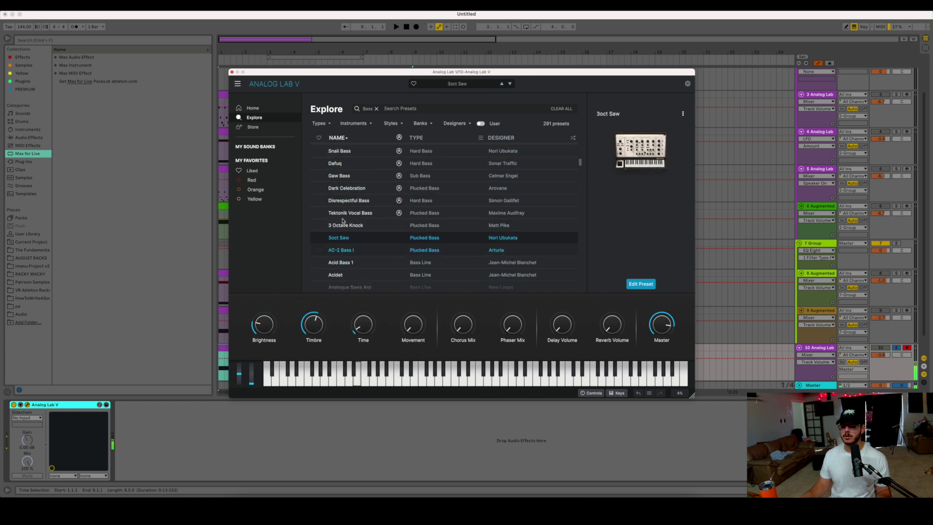
{"action": "key", "text": "Down"}
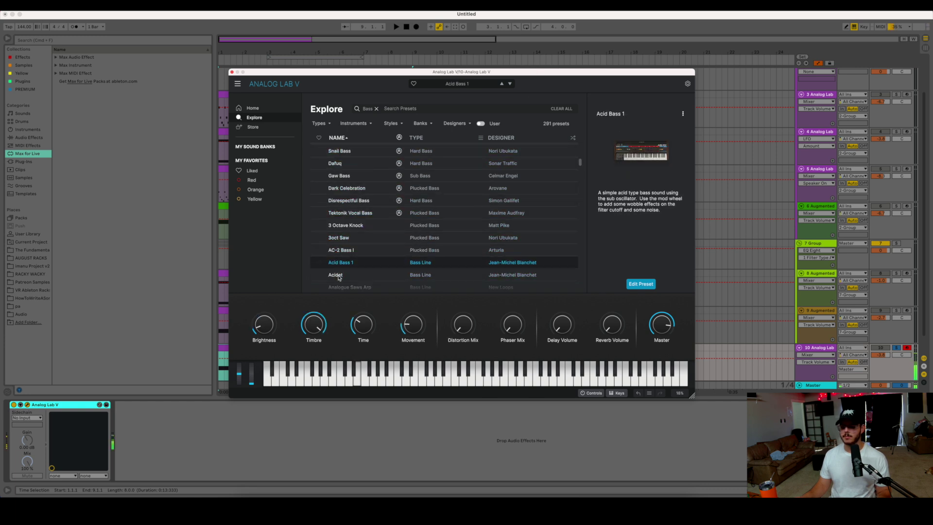
{"action": "key", "text": "Down"}
{"action": "key", "text": "Down"}
{"action": "left_click", "coordinate": [344, 265]}
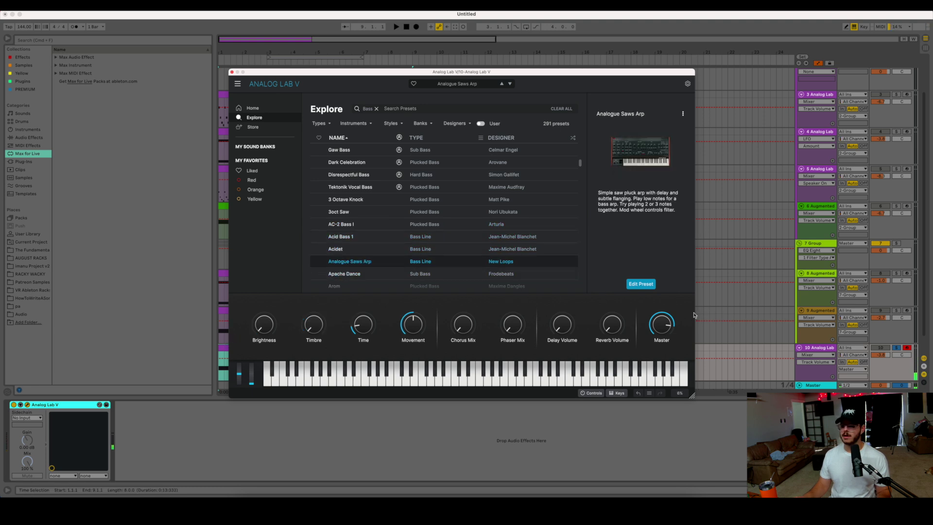
Play track 10 while sweeping Analog Lab V's Brightness, and close the plug-in window.
{"action": "key", "text": "space"}
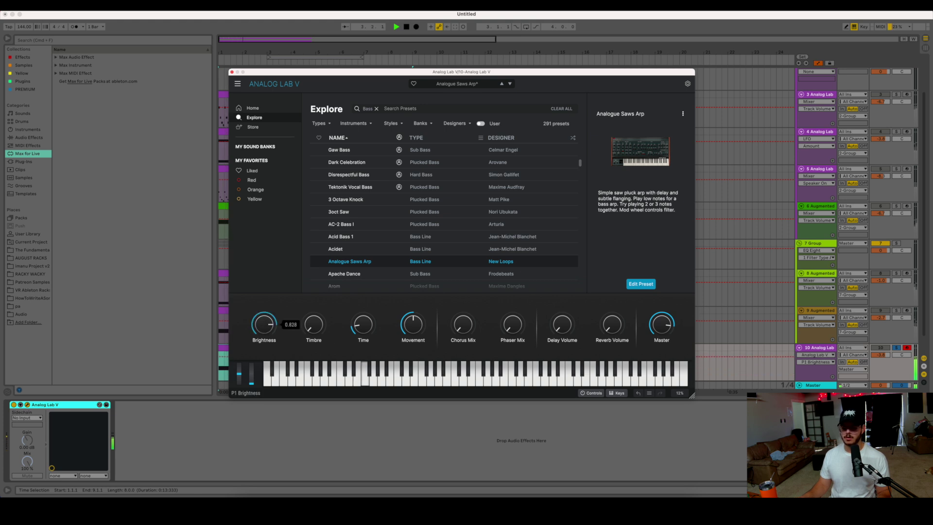
{"action": "left_click", "coordinate": [231, 72]}
{"action": "key", "text": "space"}
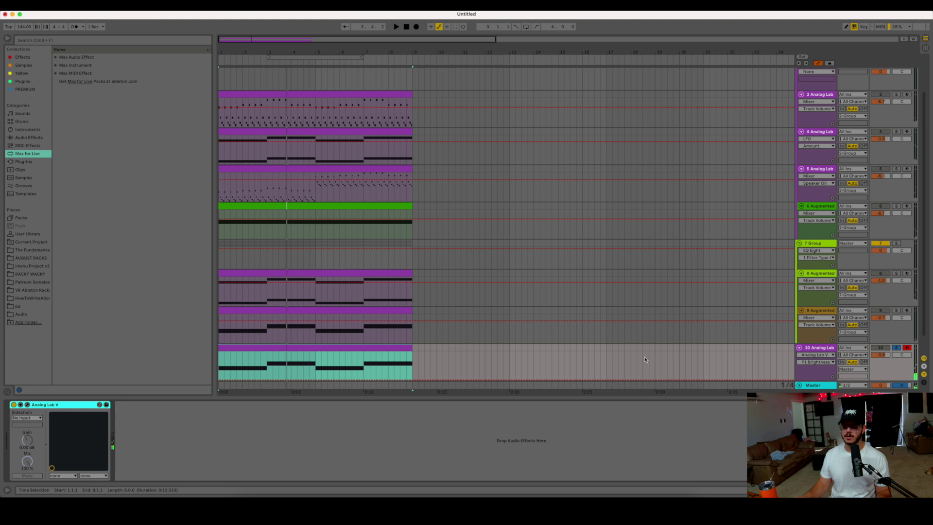
Automate track 10's Brightness to rise from 0 across the eight-bar clip in a slow-starting curve that steepens towards the end.
{"action": "left_click", "coordinate": [438, 365]}
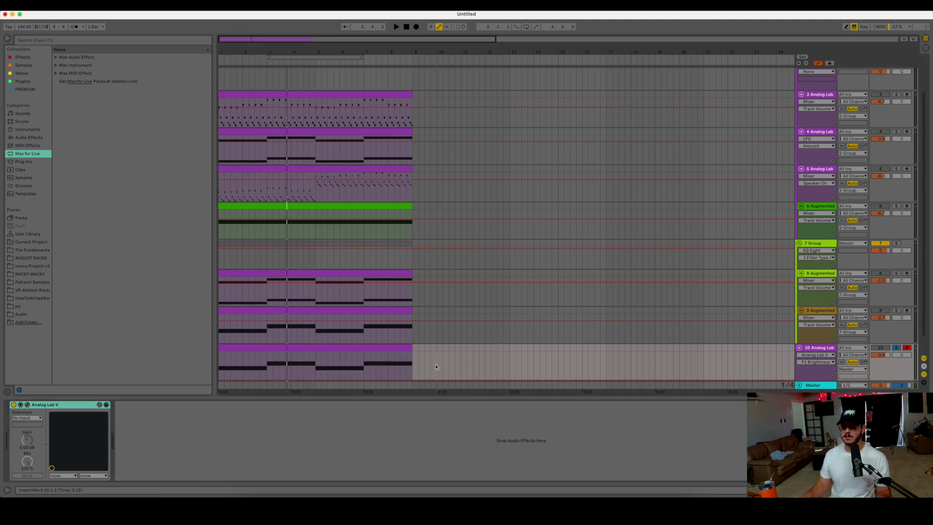
{"action": "left_click", "coordinate": [412, 380]}
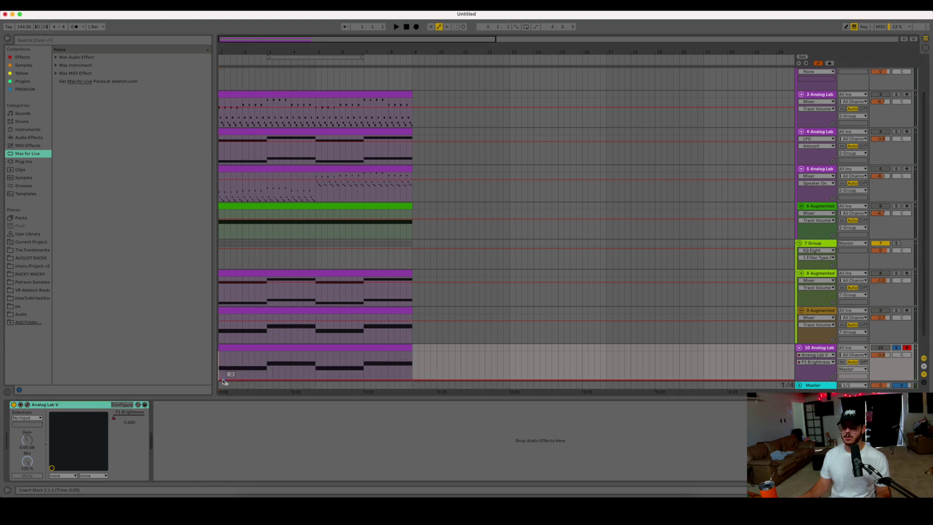
{"action": "left_click_drag", "start_coordinate": [412, 380], "coordinate": [413, 351]}
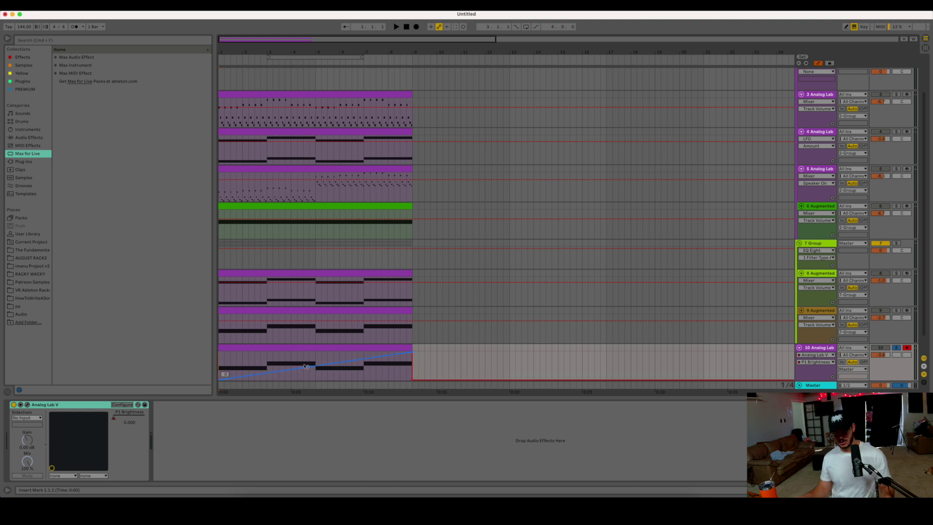
{"action": "left_click_drag", "start_coordinate": [324, 365], "coordinate": [324, 374]}
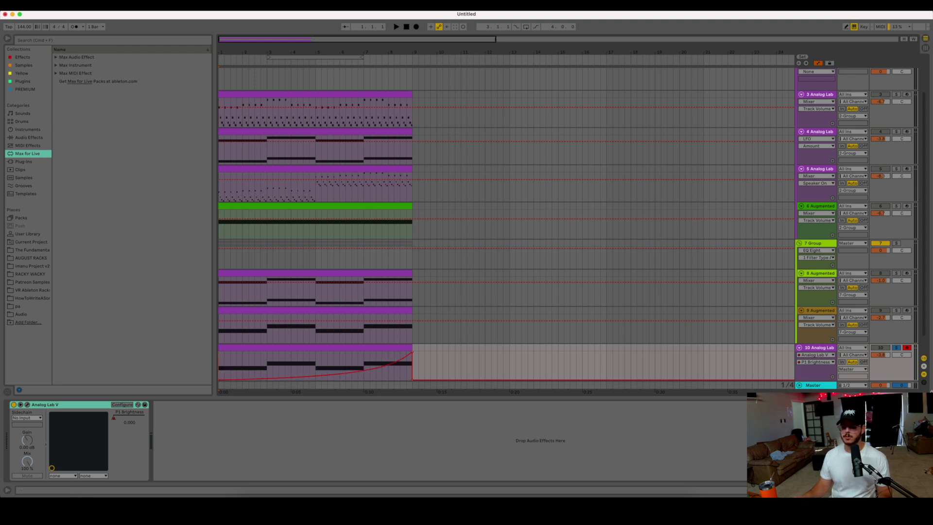
Add the OTT preset after Analog Lab V on track 10 and adjust the track volume during playback.
{"action": "key", "text": "super+alt+l"}
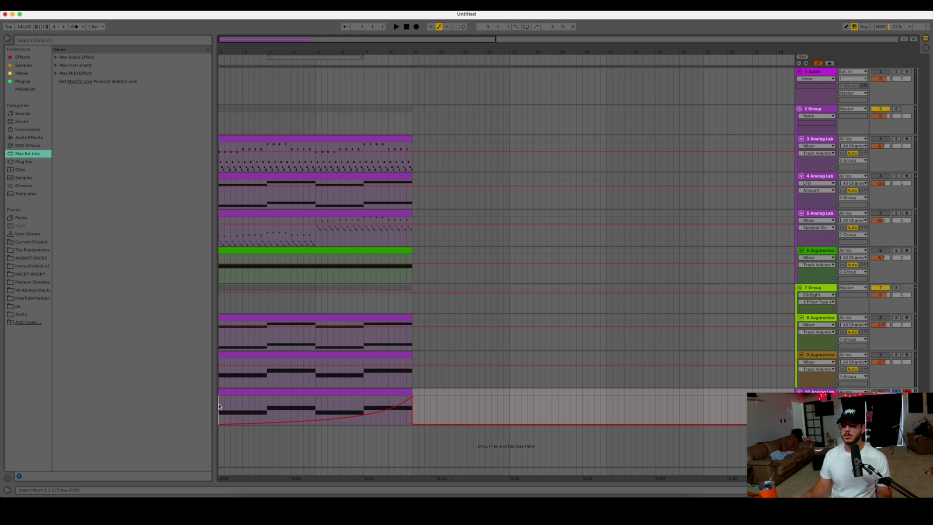
{"action": "key", "text": "super+alt+l"}
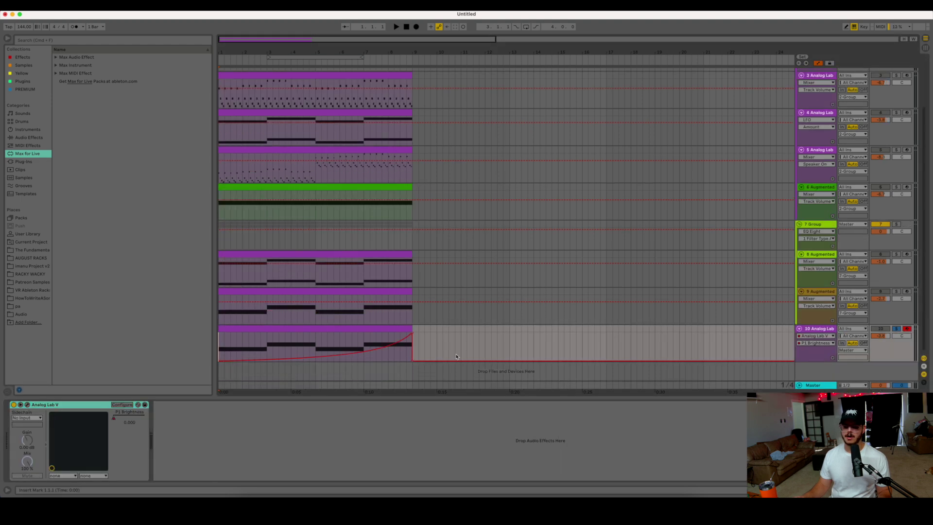
{"action": "left_click", "coordinate": [34, 56]}
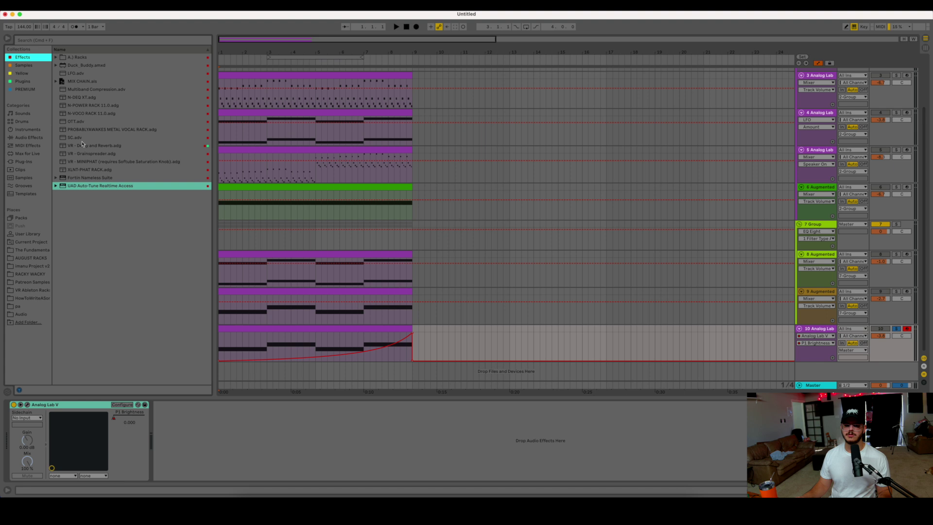
{"action": "double_click", "coordinate": [83, 121]}
{"action": "key", "text": "space"}
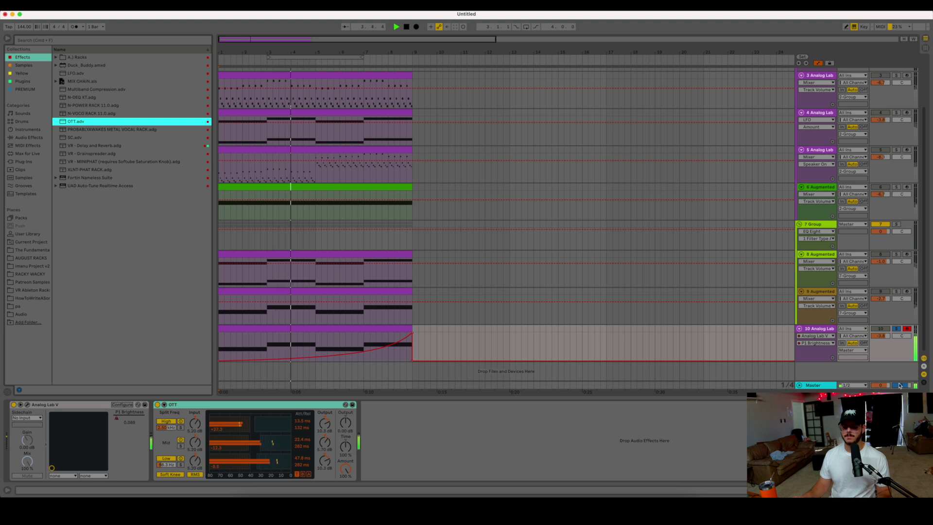
{"action": "left_click", "coordinate": [880, 336]}
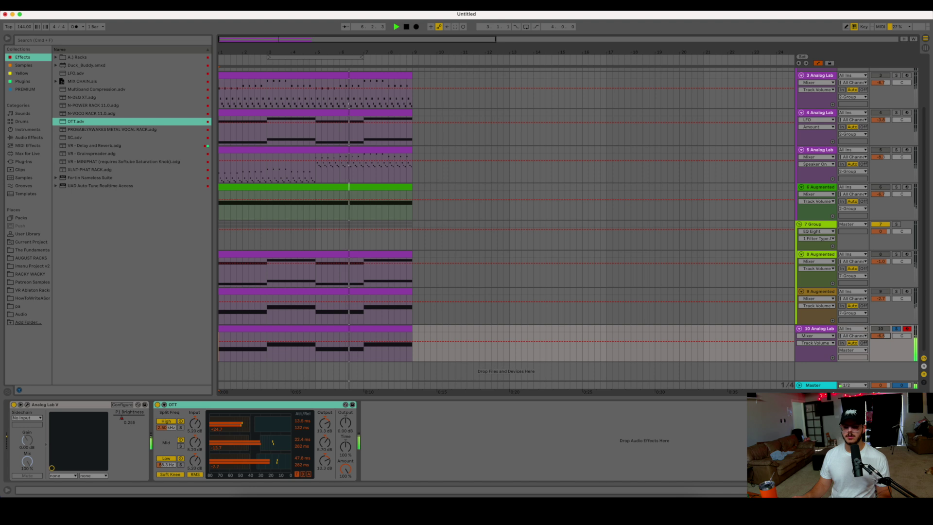
{"action": "key", "text": "space"}
{"action": "left_click", "coordinate": [925, 489]}
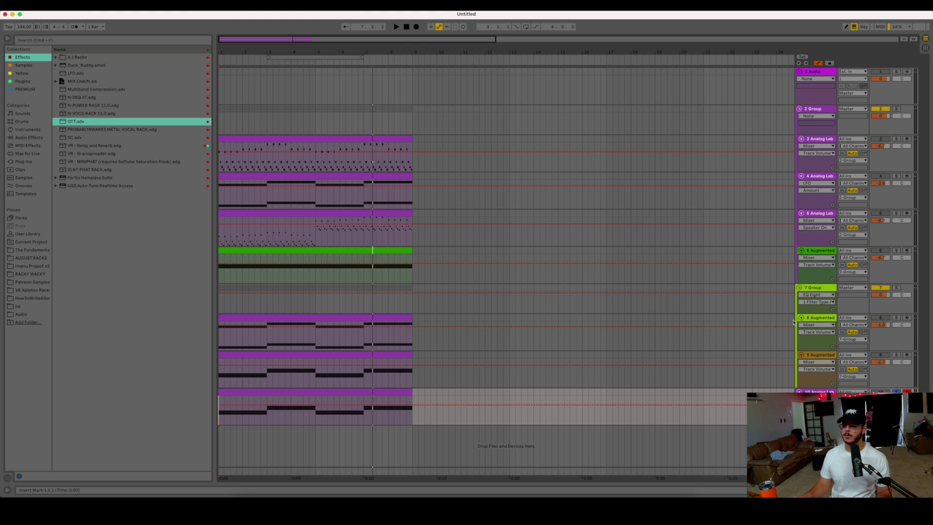
Turn off soloing and play all the layers together from the start.
{"action": "left_click", "coordinate": [218, 311]}
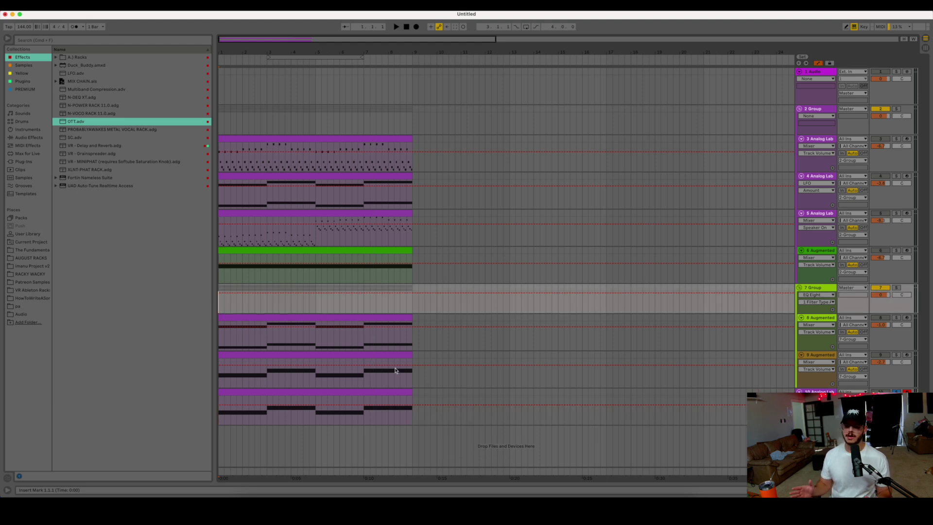
{"action": "left_click", "coordinate": [893, 289]}
{"action": "key", "text": "space"}
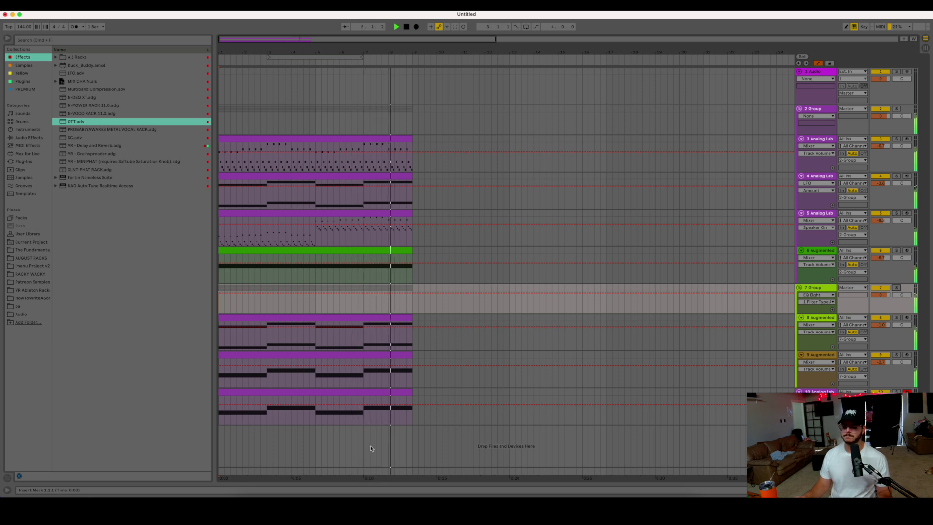
{"action": "key", "text": "space"}
Duplicate the eight-bar section on all tracks so it repeats from bar 9 to bar 17.
{"action": "key", "text": "super+a"}
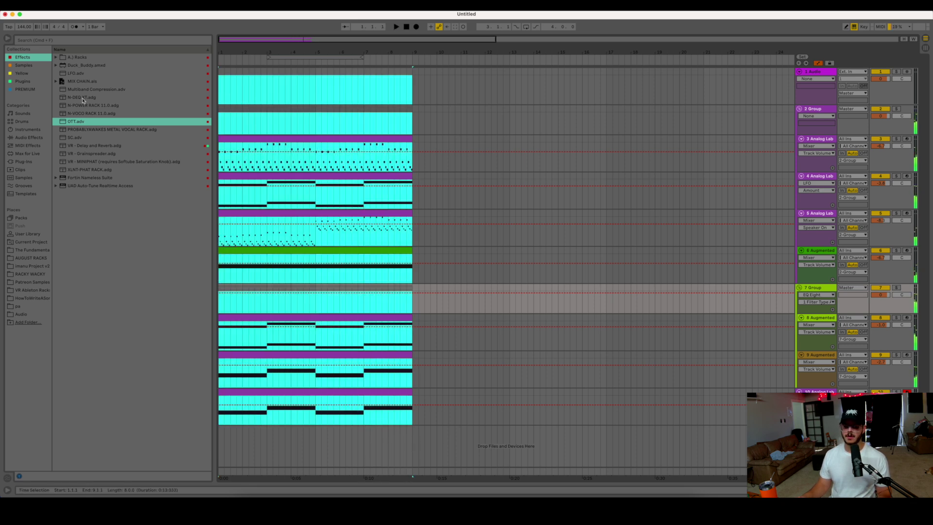
{"action": "left_click_drag", "start_coordinate": [80, 111], "coordinate": [80, 141]}
{"action": "left_click_drag", "start_coordinate": [413, 139], "coordinate": [57, 404]}
{"action": "key", "text": "super+d"}
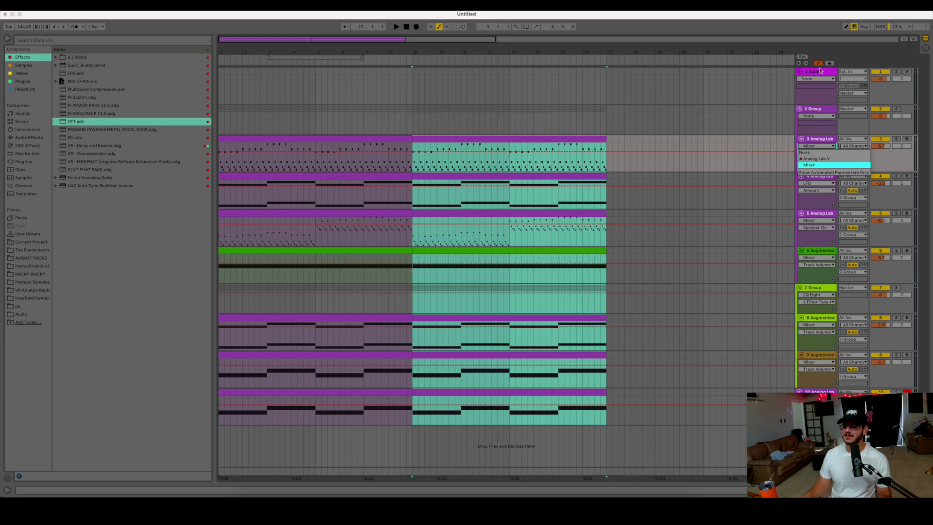
Show track 3's P1 Brightness automation and remove the second ramp so the level holds at its peak from bar 9.
{"action": "left_click", "coordinate": [818, 165]}
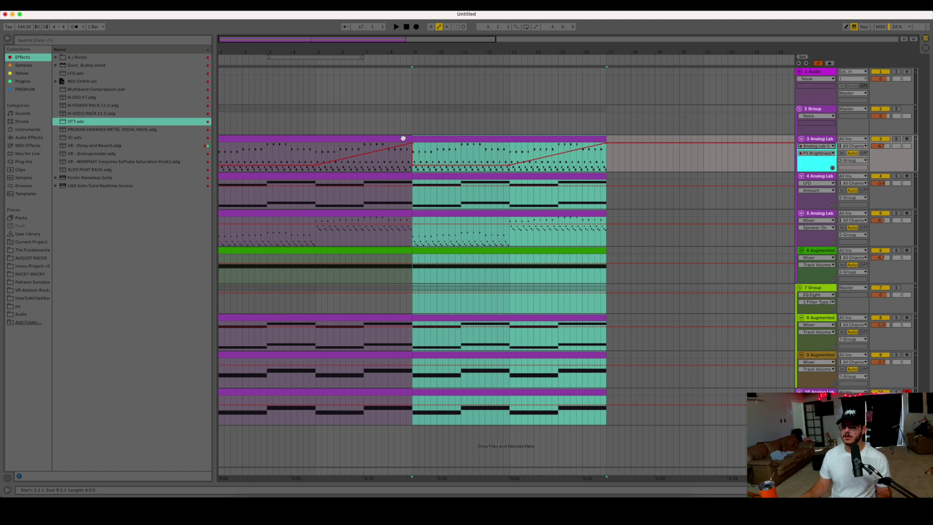
{"action": "left_click", "coordinate": [448, 155]}
{"action": "left_click", "coordinate": [411, 165]}
{"action": "left_click", "coordinate": [508, 166]}
Show track 10's P1 Brightness automation and remove the drop at bar 9 so the peak holds to bar 17.
{"action": "left_click", "coordinate": [816, 391]}
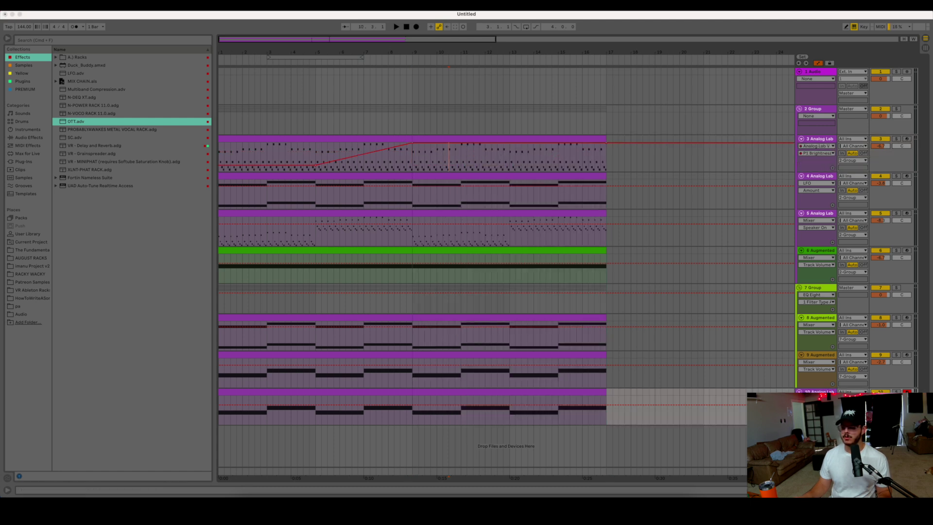
{"action": "left_click", "coordinate": [488, 442]}
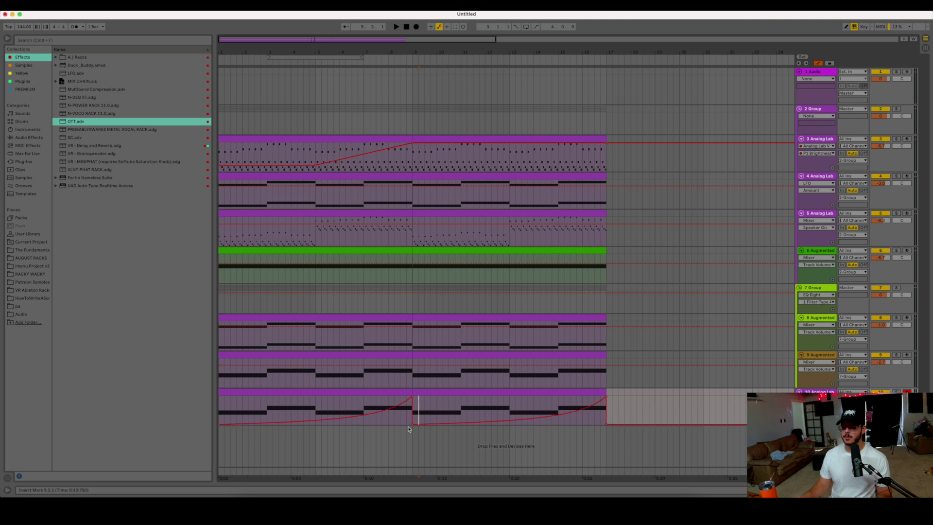
{"action": "left_click", "coordinate": [412, 424]}
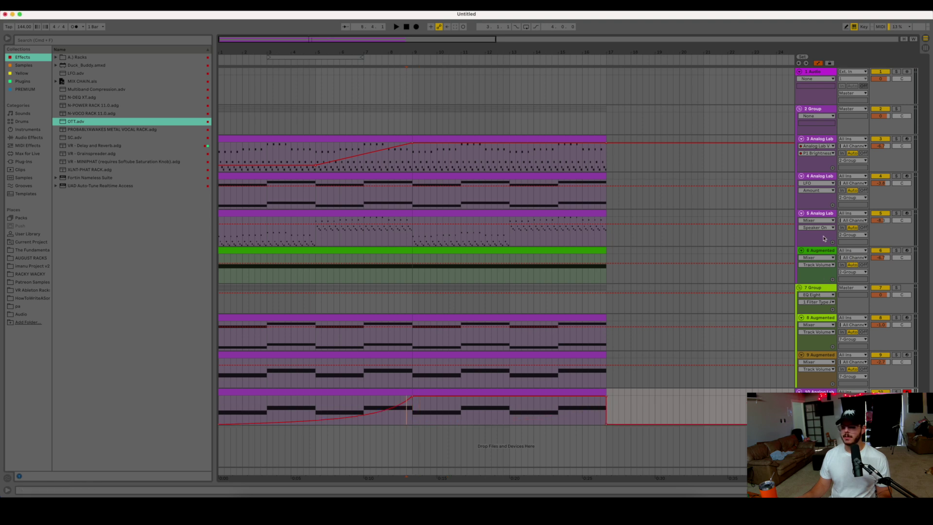
Insert a MIDI track below track 6 and load Augmented STRINGS on it, dismissing the welcome message.
{"action": "left_click", "coordinate": [778, 263]}
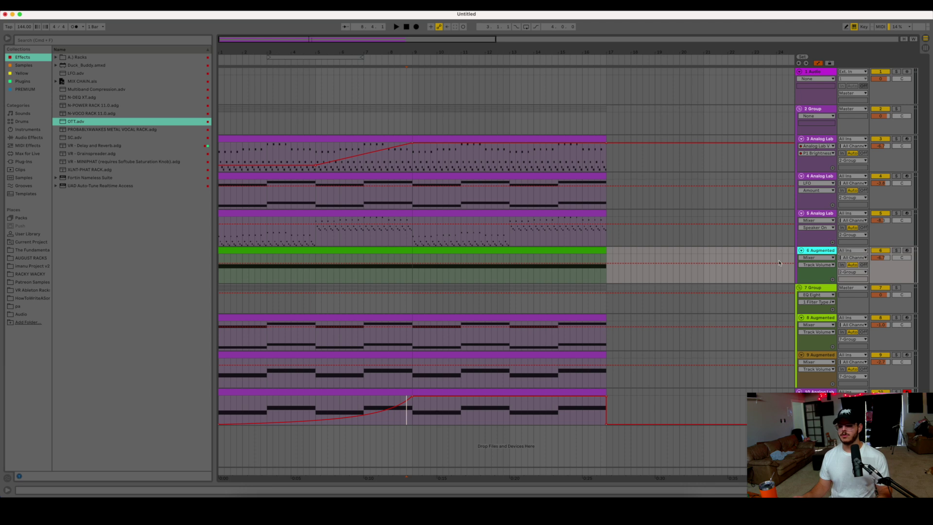
{"action": "key", "text": "super+shift+t"}
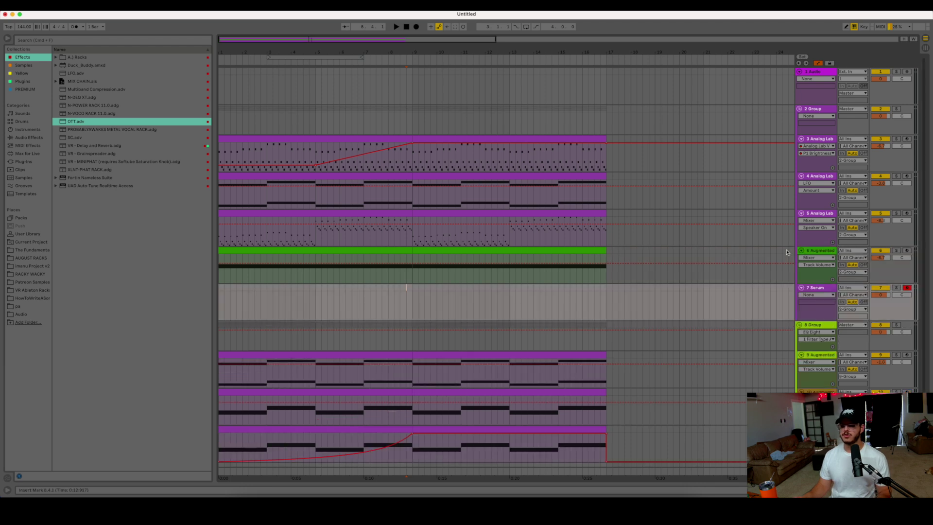
{"action": "left_click", "coordinate": [39, 82]}
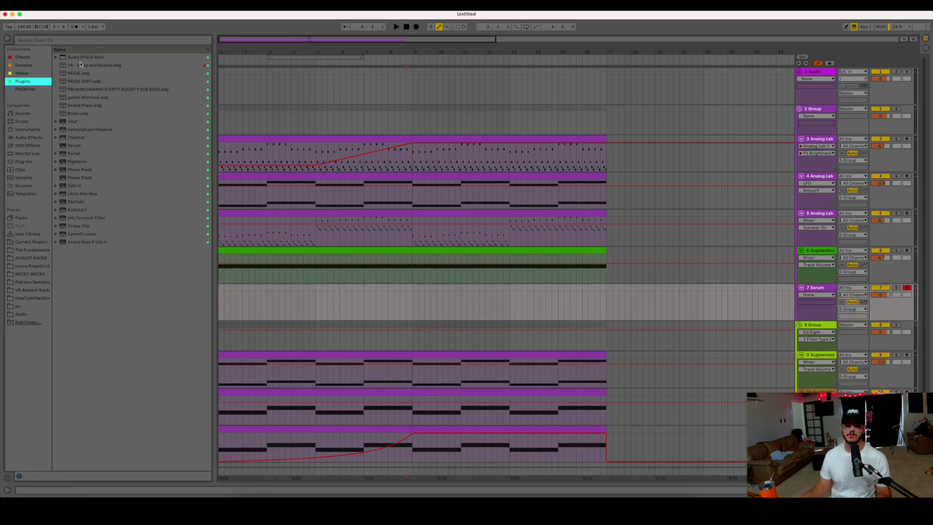
{"action": "left_click", "coordinate": [24, 161]}
{"action": "left_click_drag", "start_coordinate": [81, 114], "coordinate": [565, 299]}
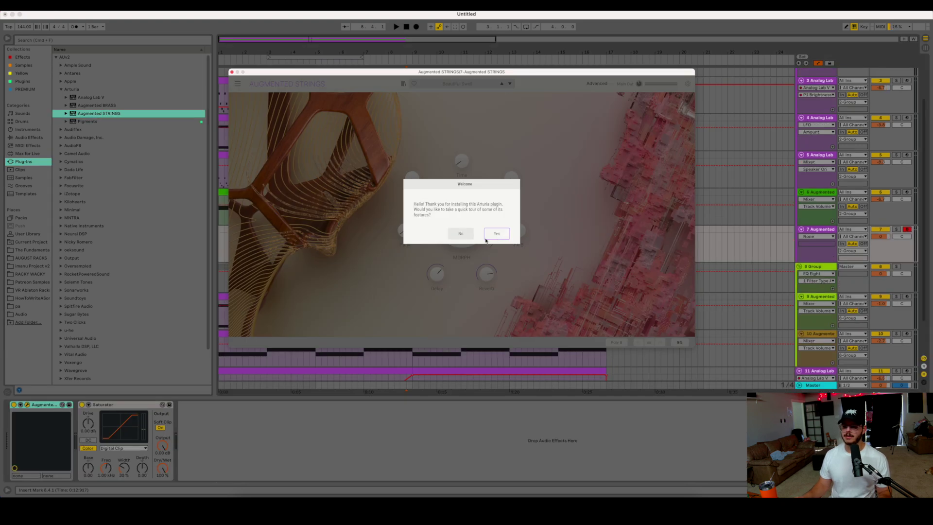
{"action": "left_click", "coordinate": [489, 236]}
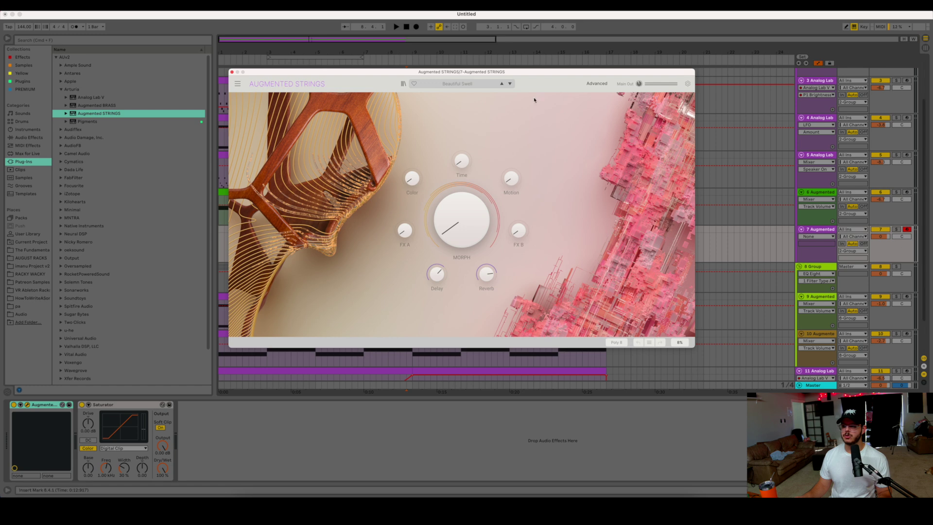
Copy track 3's arpeggio clip from bars 9 to 17 to the same position on the Augmented STRINGS track.
{"action": "left_click_drag", "start_coordinate": [540, 72], "coordinate": [568, 205]}
{"action": "left_click", "coordinate": [517, 79]}
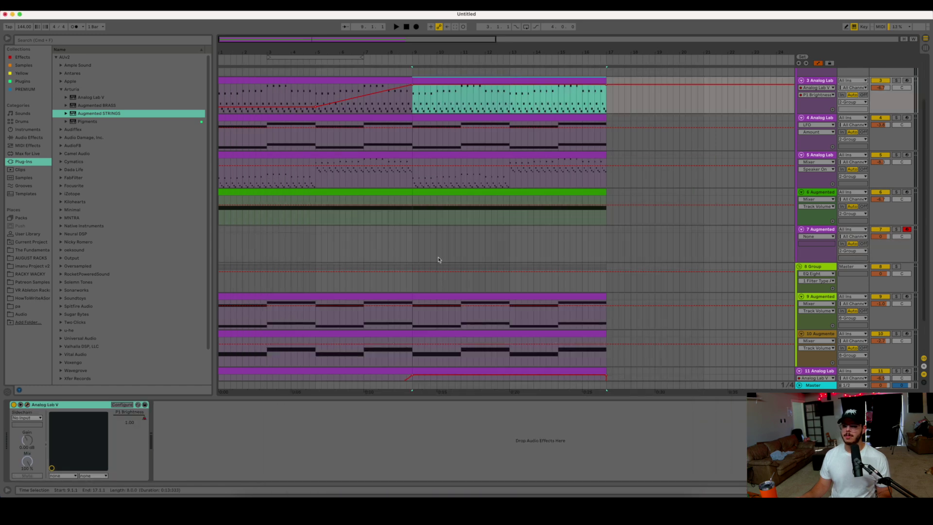
{"action": "left_click", "coordinate": [411, 228]}
{"action": "left_click_drag", "start_coordinate": [410, 205], "coordinate": [479, 239]}
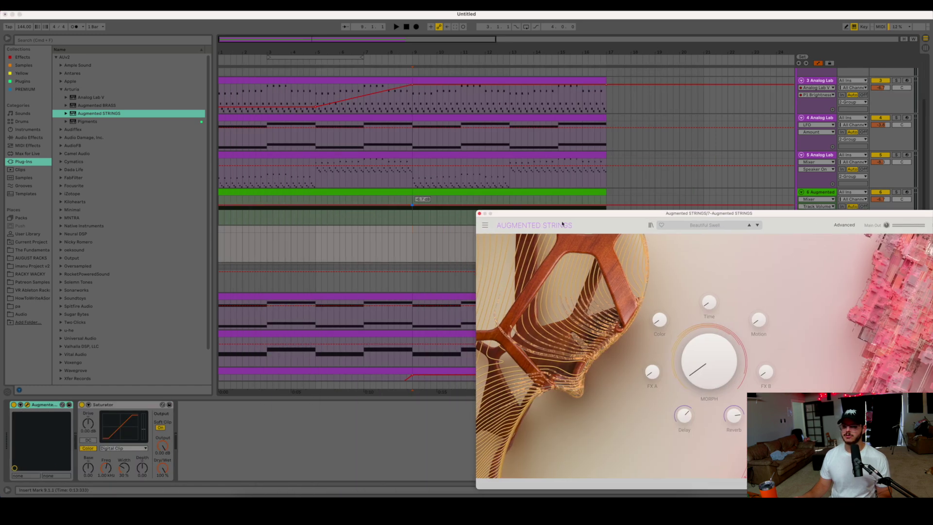
{"action": "left_click", "coordinate": [411, 227]}
{"action": "key", "text": "super+v"}
Solo the Augmented STRINGS track and play its arpeggio clip.
{"action": "left_click_drag", "start_coordinate": [593, 213], "coordinate": [269, 115]}
{"action": "key", "text": "s"}
{"action": "key", "text": "space"}
{"action": "key", "text": "space"}
{"action": "left_click_drag", "start_coordinate": [451, 116], "coordinate": [508, 202]}
Replace track 5's high arpeggio in bars 13 to 17 with a duplicate of its preceding four bars.
{"action": "double_click", "coordinate": [469, 152]}
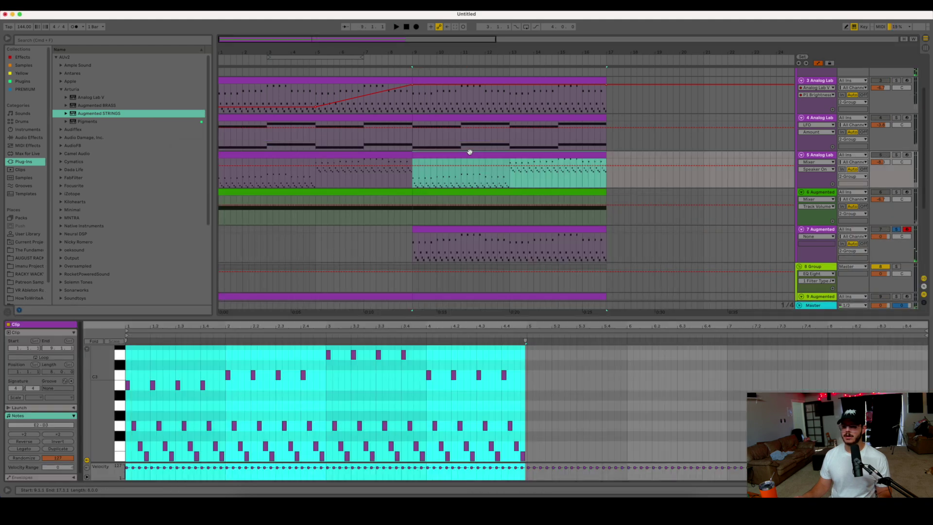
{"action": "scroll", "coordinate": [554, 370], "scroll_direction": "up", "scroll_amount": 5}
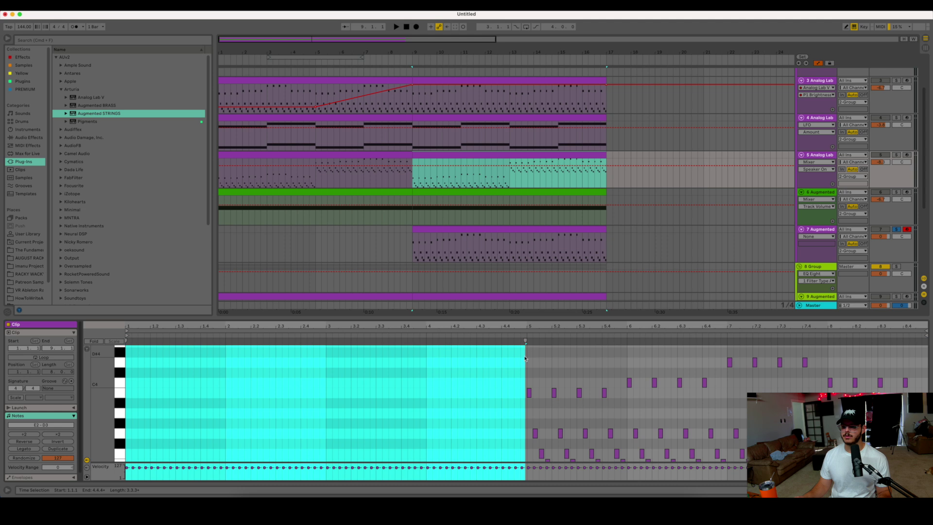
{"action": "left_click_drag", "start_coordinate": [510, 182], "coordinate": [412, 156]}
{"action": "key", "text": "super+d"}
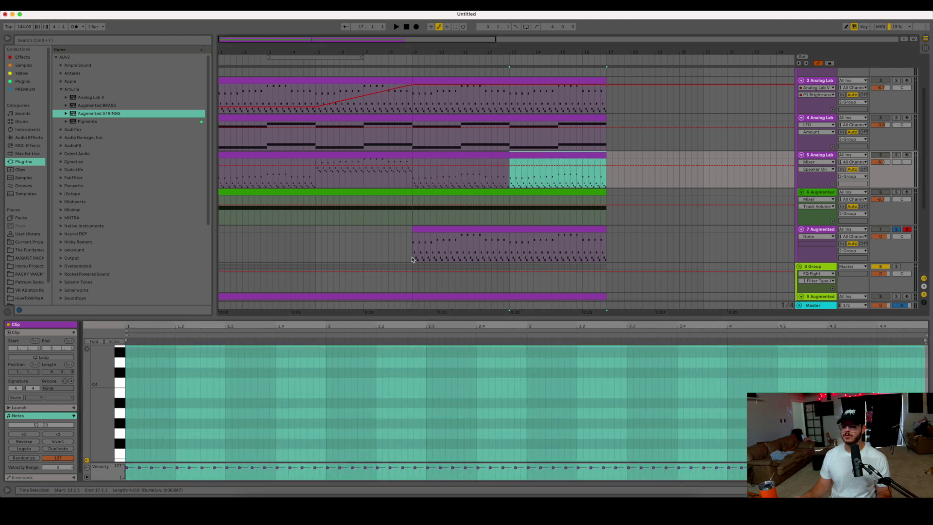
Load the first Plucked Strings preset in track 7's Augmented STRINGS and play the track.
{"action": "left_click", "coordinate": [830, 228]}
{"action": "left_click", "coordinate": [827, 228]}
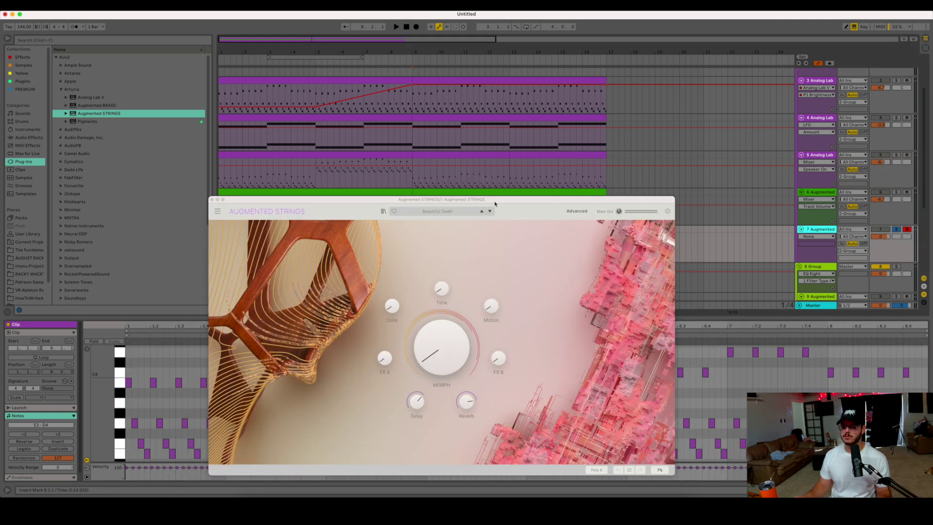
{"action": "left_click_drag", "start_coordinate": [494, 204], "coordinate": [502, 114]}
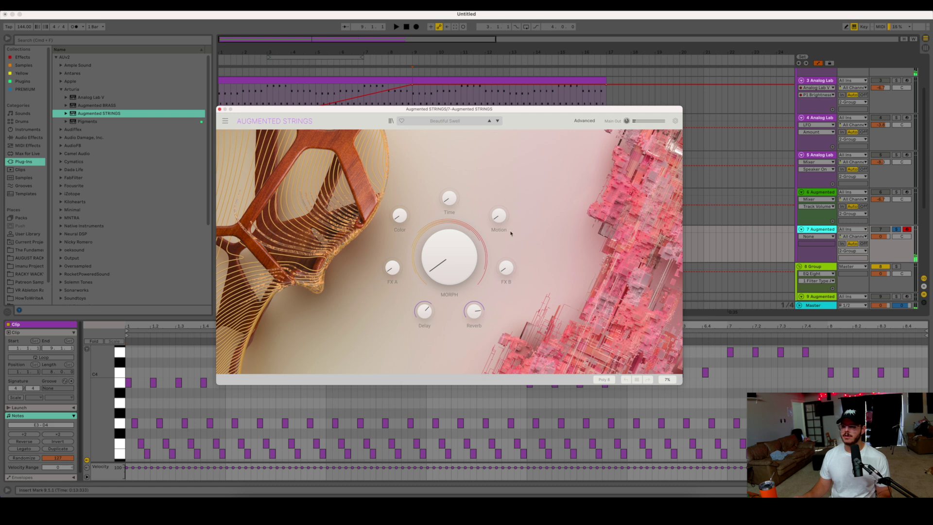
{"action": "left_click", "coordinate": [470, 124]}
{"action": "mouse_move", "coordinate": [467, 148]}
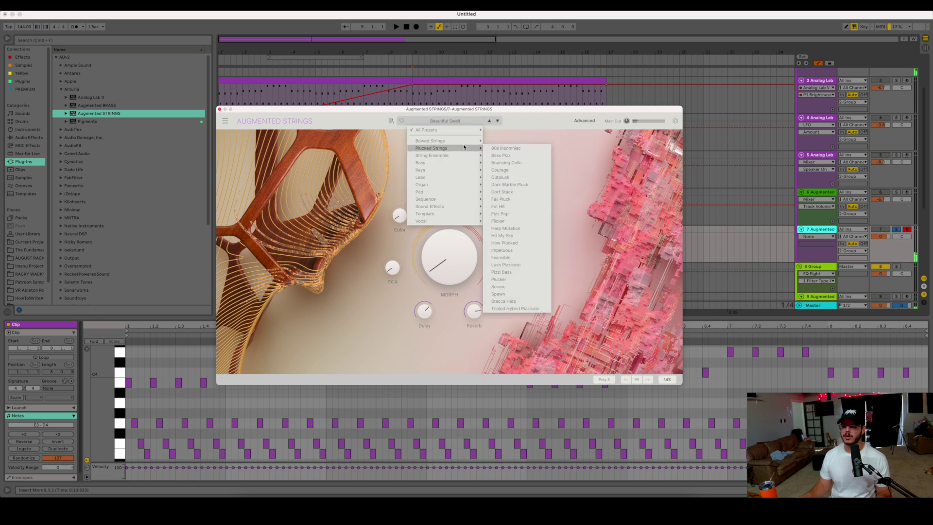
{"action": "left_click", "coordinate": [538, 148]}
{"action": "key", "text": "space"}
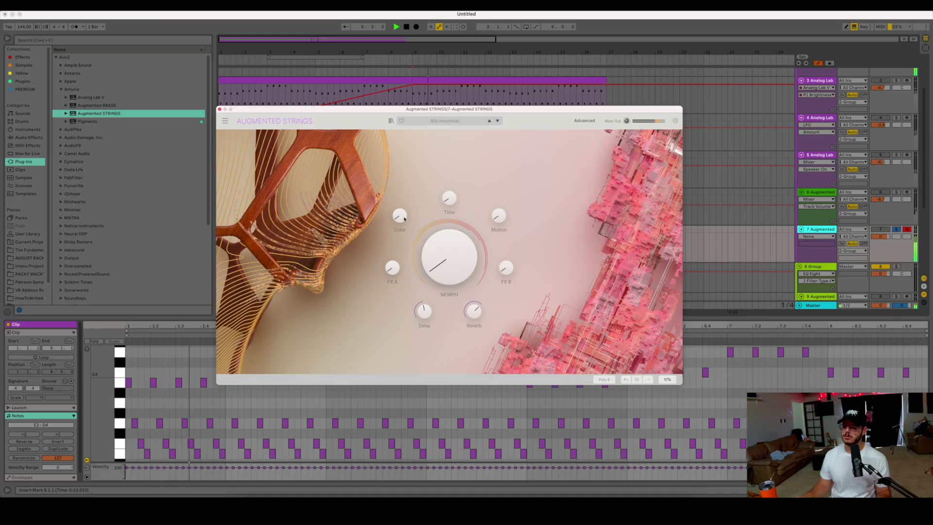
Try raising Color and Morph, switch to the Bouncing Cello preset, and close the plug-in window.
{"action": "left_click_drag", "start_coordinate": [400, 217], "coordinate": [400, 187]}
{"action": "left_click_drag", "start_coordinate": [449, 255], "coordinate": [449, 245]}
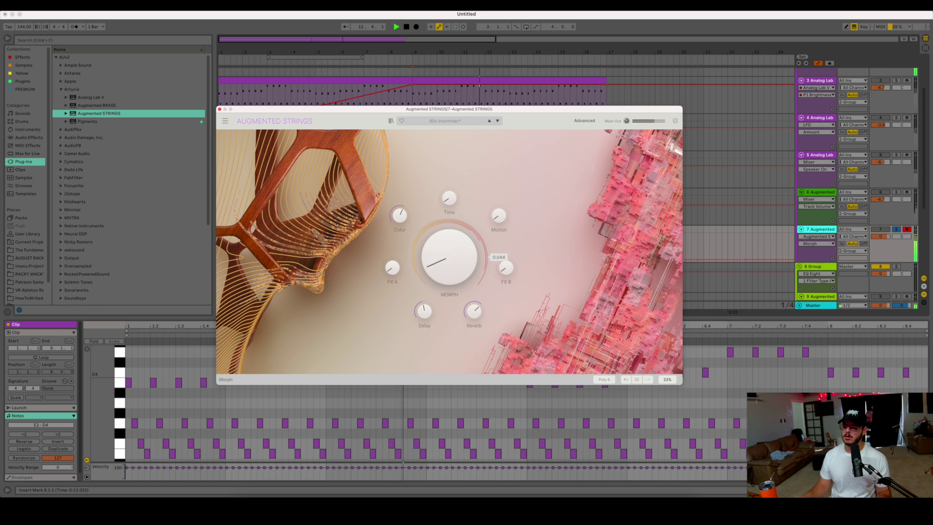
{"action": "left_click", "coordinate": [497, 121]}
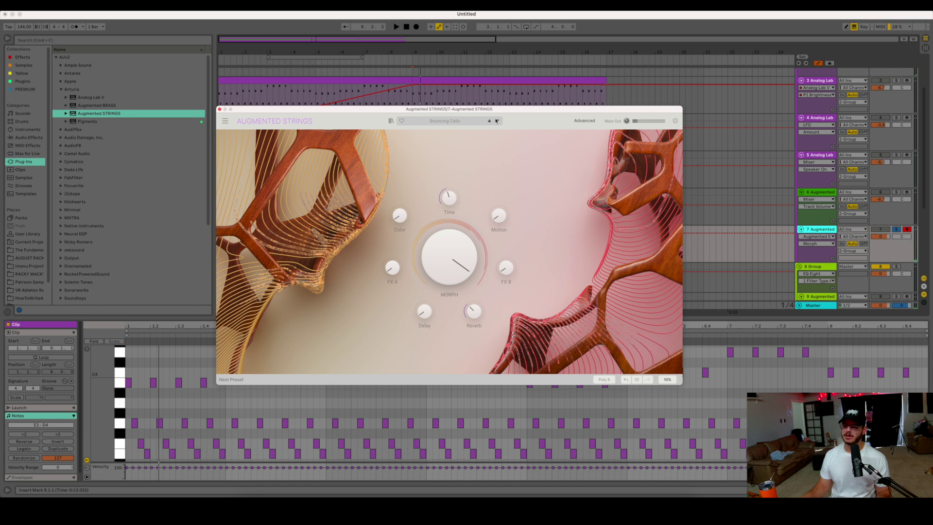
{"action": "left_click", "coordinate": [219, 110]}
Insert a one-bar MIDI clip at bar 17 on track 7 and fill it with a single sustained E1 note.
{"action": "left_click_drag", "start_coordinate": [607, 245], "coordinate": [630, 245]}
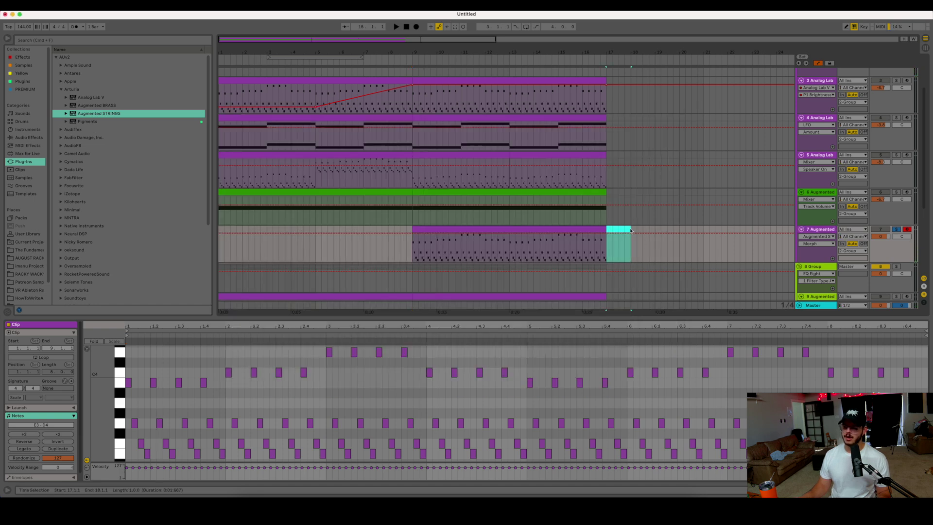
{"action": "key", "text": "ctrl+shift+m"}
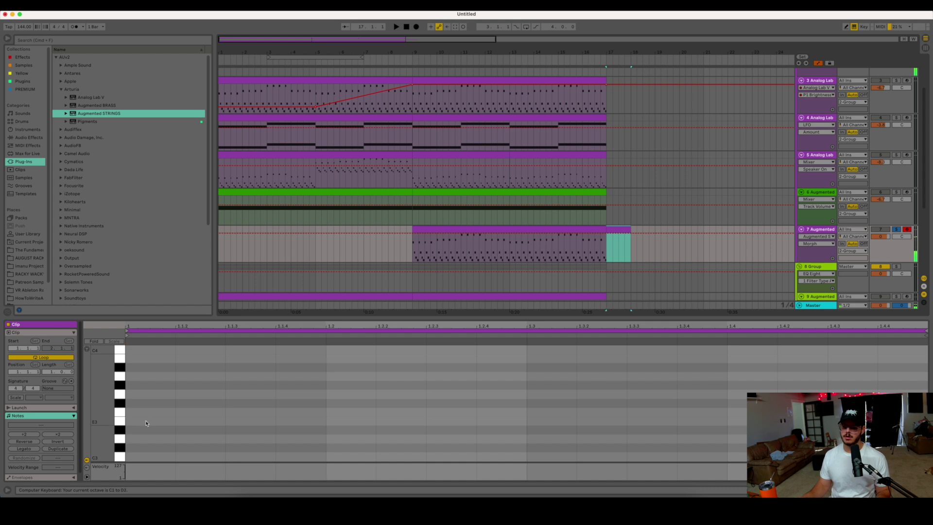
{"action": "scroll", "coordinate": [145, 423], "scroll_direction": "down", "scroll_amount": 5}
{"action": "double_click", "coordinate": [172, 457]}
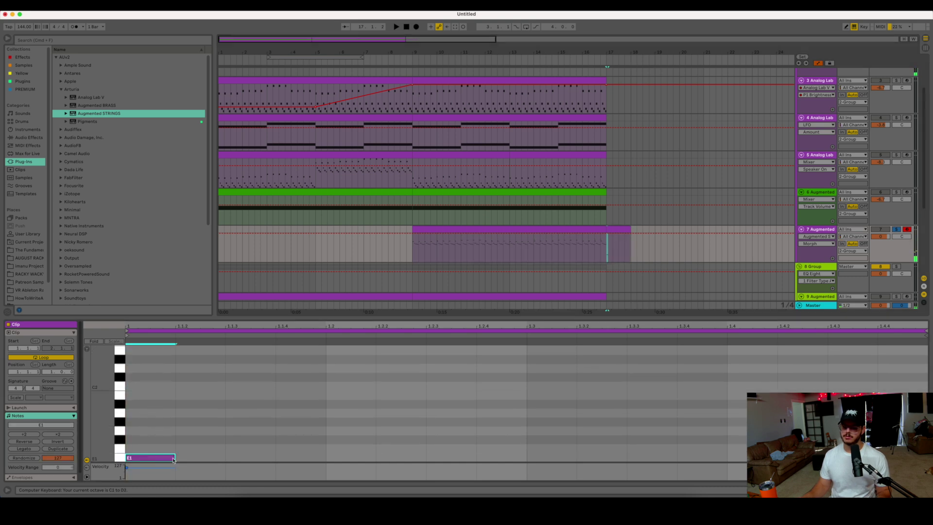
{"action": "left_click_drag", "start_coordinate": [174, 459], "coordinate": [927, 456]}
Insert an audio track below track 7 and freeze the Augmented STRINGS track.
{"action": "left_click", "coordinate": [841, 254]}
{"action": "key", "text": "super+t"}
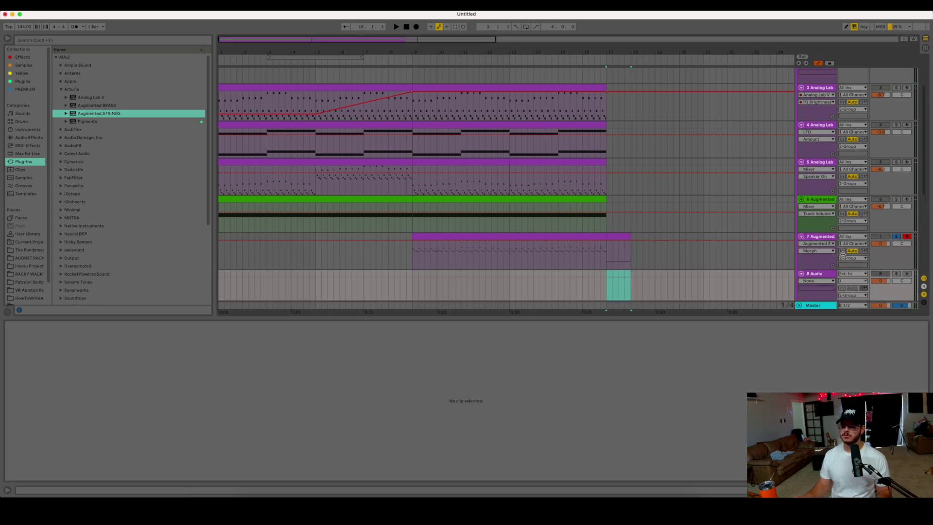
{"action": "right_click", "coordinate": [624, 235]}
{"action": "right_click", "coordinate": [829, 236]}
{"action": "left_click", "coordinate": [778, 296]}
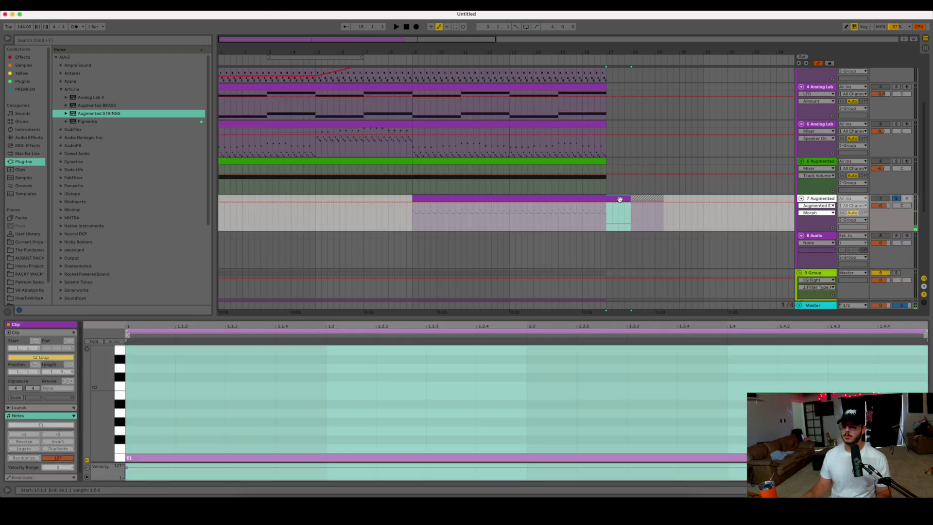
Copy the frozen one-bar clip at bar 17 from track 7 to the audio track below, and unfreeze track 7.
{"action": "left_click_drag", "start_coordinate": [620, 199], "coordinate": [619, 237]}
{"action": "right_click", "coordinate": [816, 199]}
{"action": "left_click", "coordinate": [835, 250]}
Rename the audio track below track 7 as fx.
{"action": "left_click", "coordinate": [811, 237]}
{"action": "key", "text": "super+r"}
{"action": "type", "text": "x"}
{"action": "key", "text": "BackSpace"}
{"action": "type", "text": "fx"}
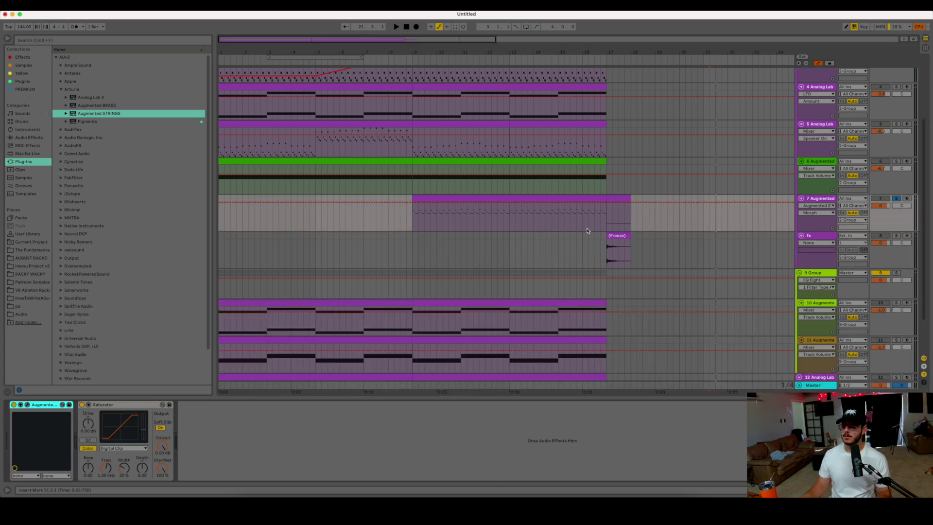
Delete the one-bar MIDI clip at bar 17 on track 7 and reopen the track's Augmented STRINGS.
{"action": "left_click", "coordinate": [626, 198]}
{"action": "key", "text": "Delete"}
{"action": "left_click", "coordinate": [816, 198]}
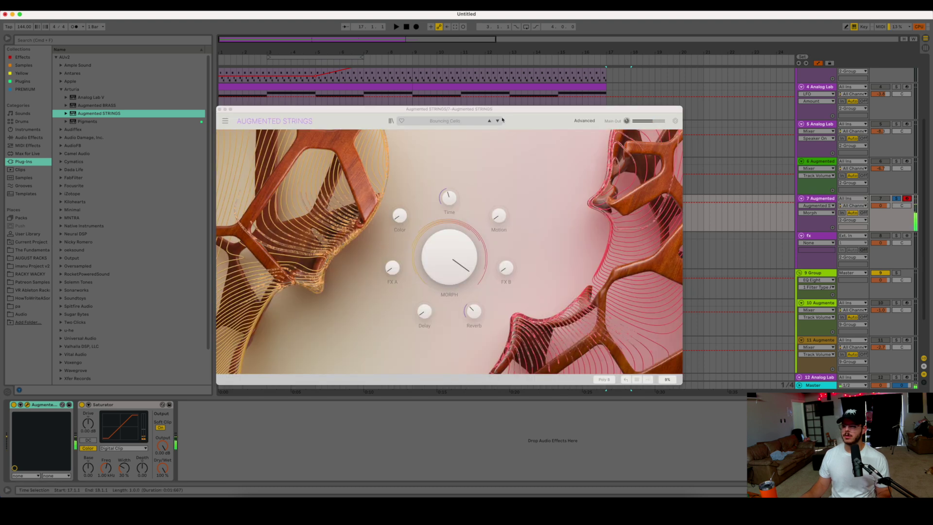
Audition the three presets after Bouncing Cello in Augmented STRINGS and close the plug-in window.
{"action": "left_click", "coordinate": [497, 120]}
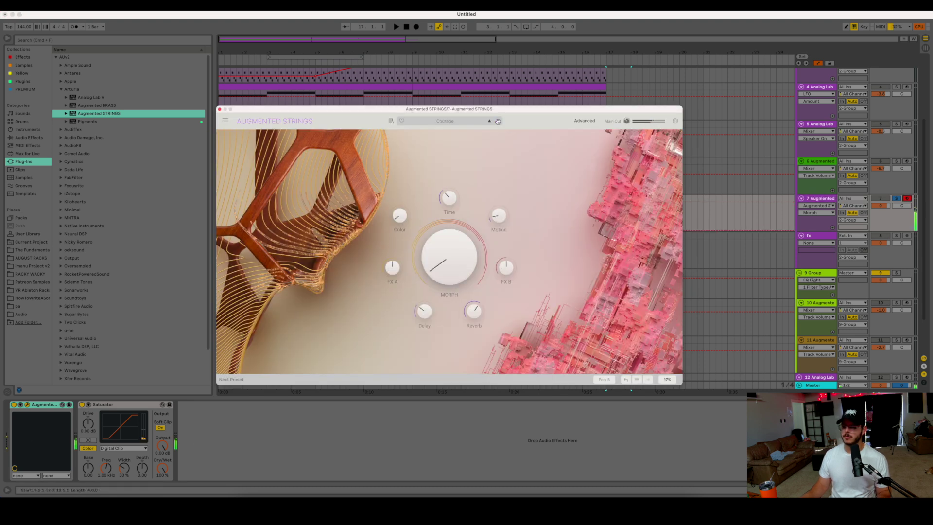
{"action": "left_click", "coordinate": [498, 121]}
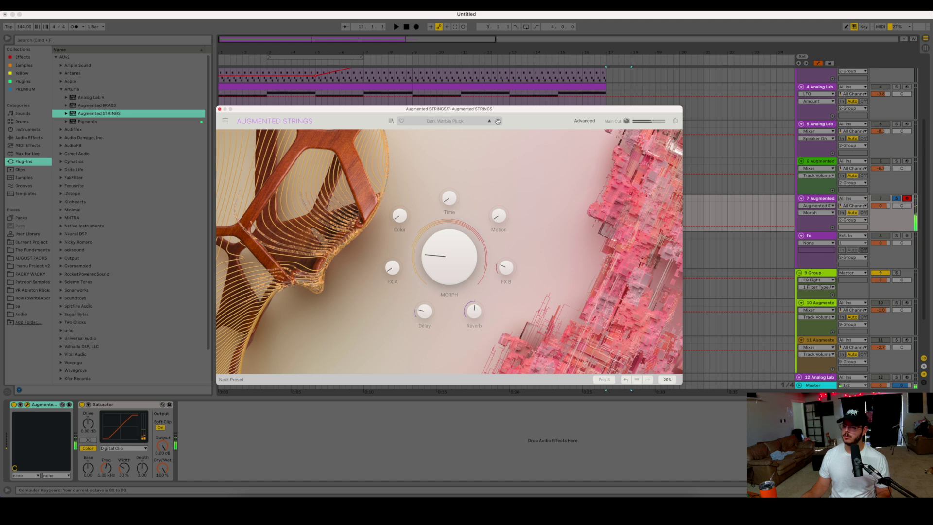
{"action": "left_click", "coordinate": [498, 121]}
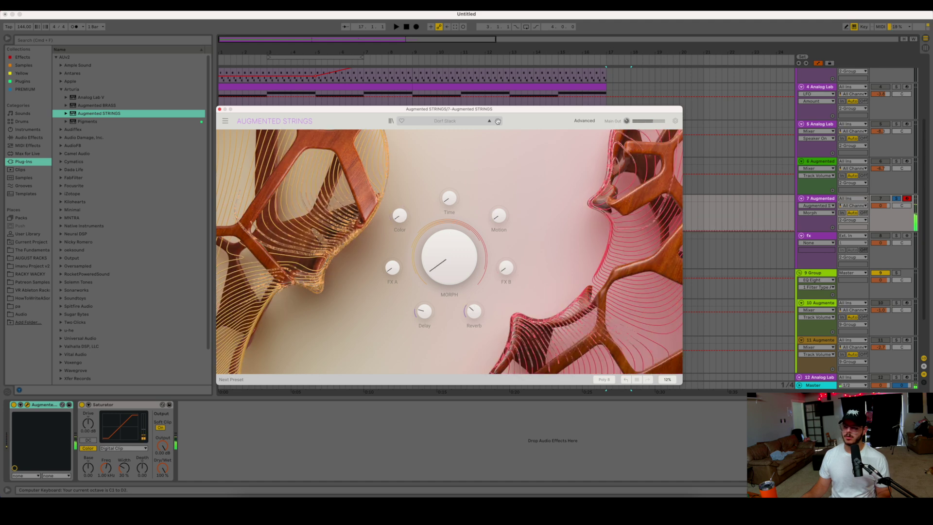
{"action": "left_click", "coordinate": [220, 110]}
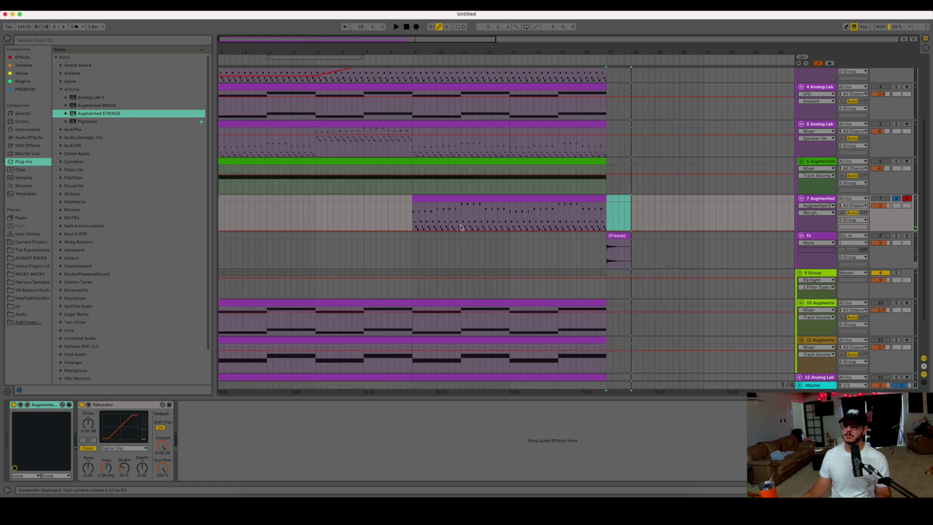
Play track 7's clip from bar 9 and browse the Augmented STRINGS preset categories.
{"action": "left_click", "coordinate": [437, 198]}
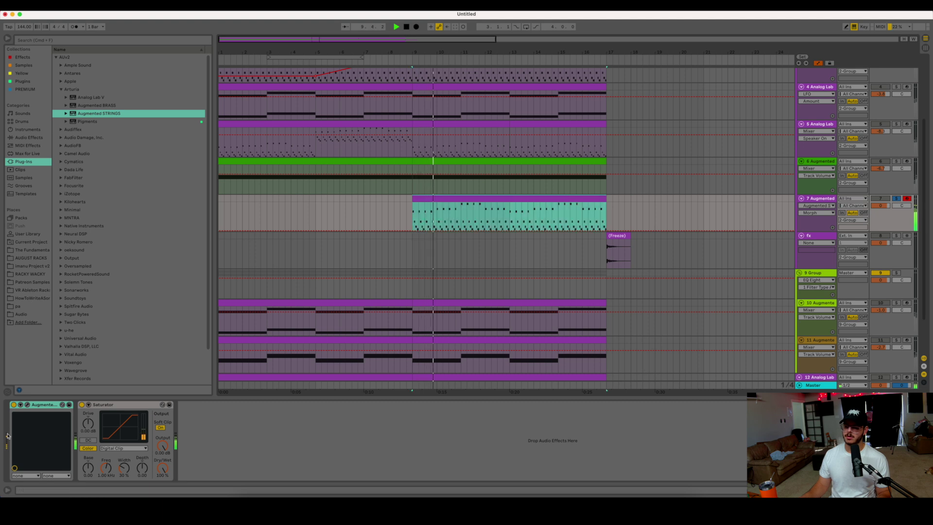
{"action": "left_click", "coordinate": [27, 405]}
{"action": "left_click", "coordinate": [444, 121]}
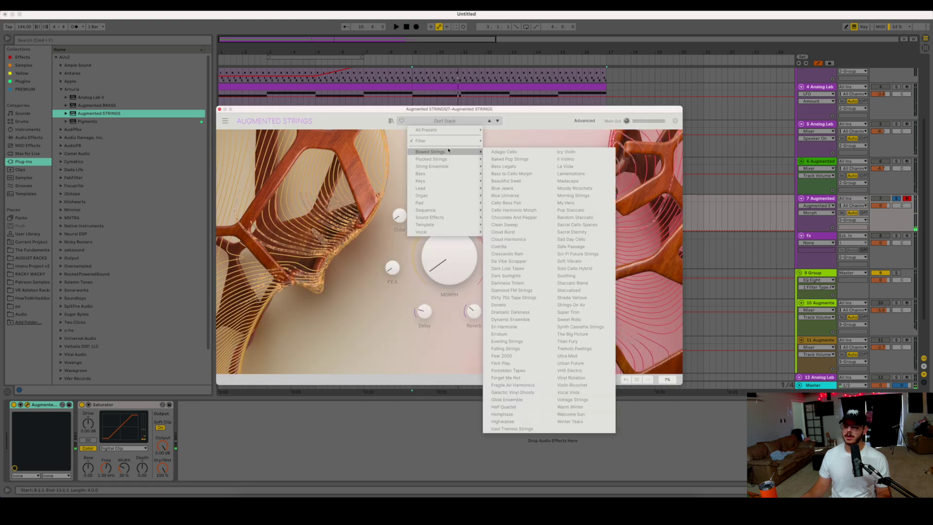
{"action": "mouse_move", "coordinate": [454, 154]}
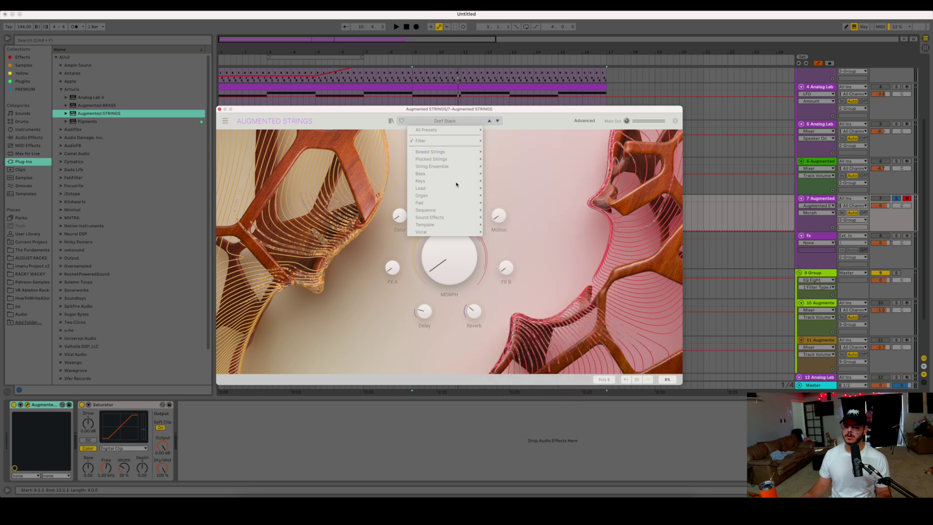
{"action": "left_click", "coordinate": [534, 189]}
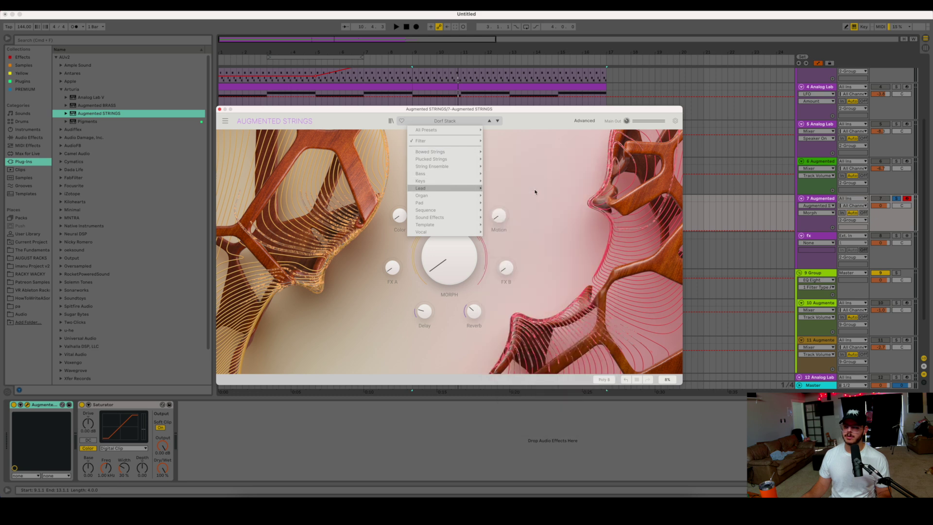
Step forward through the Augmented STRINGS presets up to Deep Session, auditioning them with track 7's clip.
{"action": "left_click", "coordinate": [498, 122]}
{"action": "left_click", "coordinate": [498, 122]}
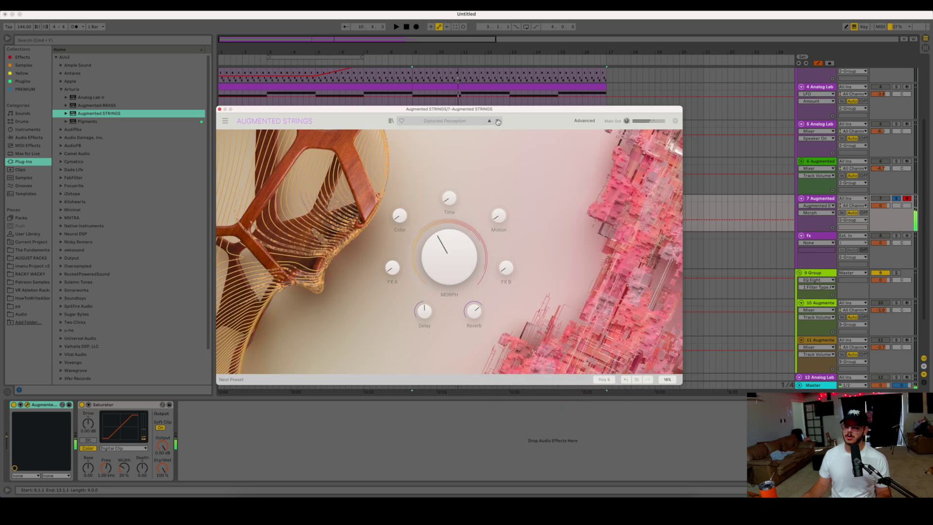
{"action": "left_click", "coordinate": [498, 122]}
{"action": "key", "text": "space"}
{"action": "key", "text": "space"}
{"action": "left_click", "coordinate": [498, 122]}
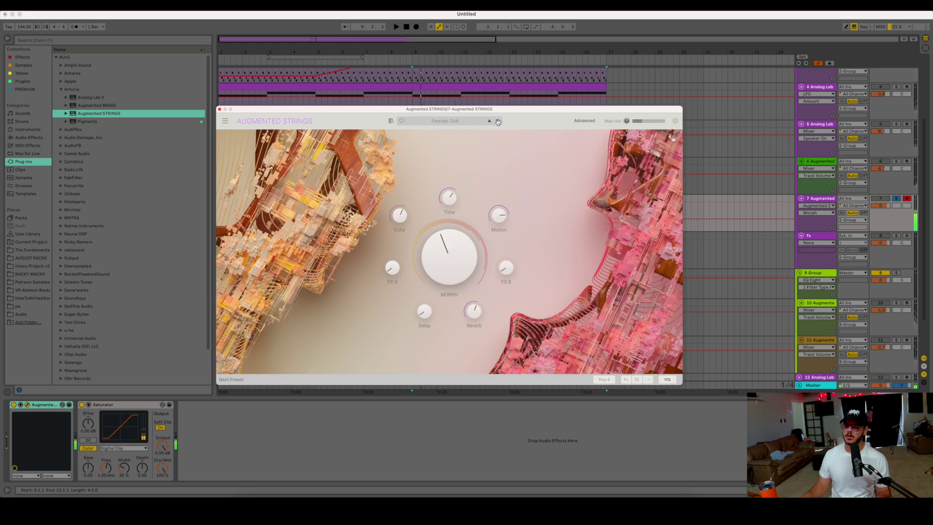
{"action": "left_click", "coordinate": [498, 122]}
{"action": "left_click", "coordinate": [498, 122]}
{"action": "key", "text": "space"}
{"action": "left_click", "coordinate": [498, 122]}
{"action": "left_click", "coordinate": [498, 121]}
{"action": "left_click", "coordinate": [498, 122]}
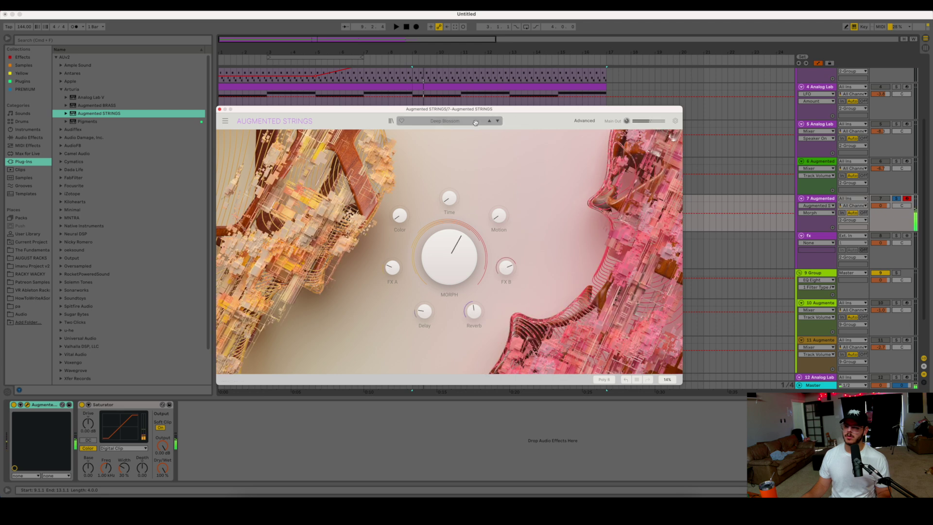
Pick another preset from the list, advance to Plucked Heaven and play the clip.
{"action": "left_click", "coordinate": [444, 121]}
{"action": "mouse_move", "coordinate": [454, 177]}
{"action": "left_click", "coordinate": [490, 169]}
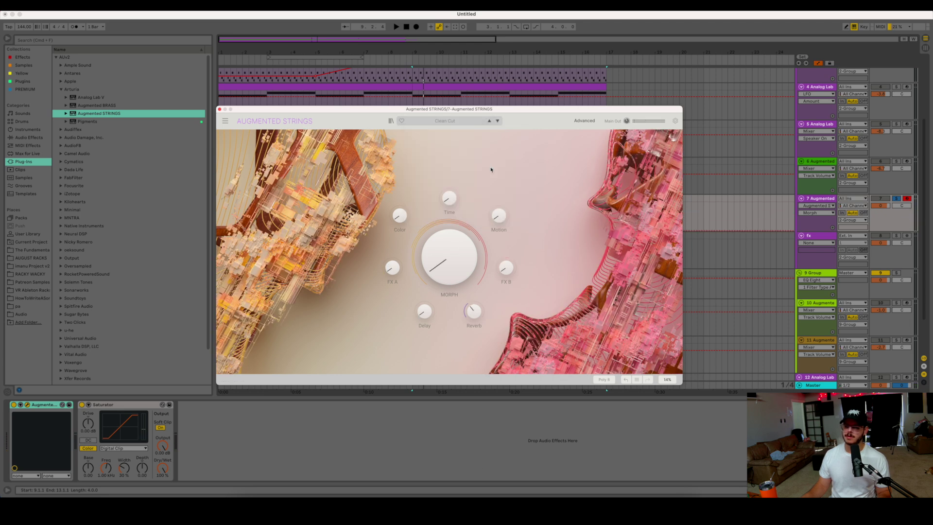
{"action": "left_click", "coordinate": [498, 121]}
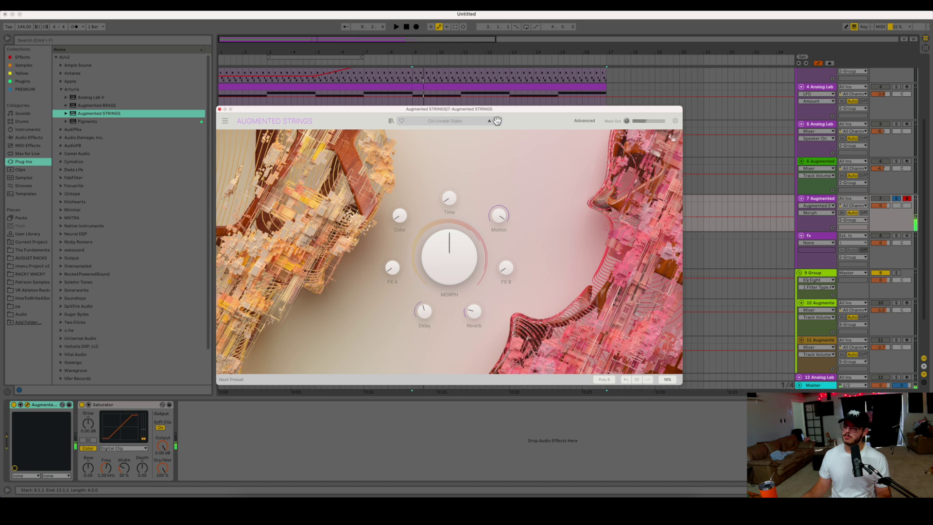
{"action": "left_click", "coordinate": [496, 121]}
{"action": "key", "text": "space"}
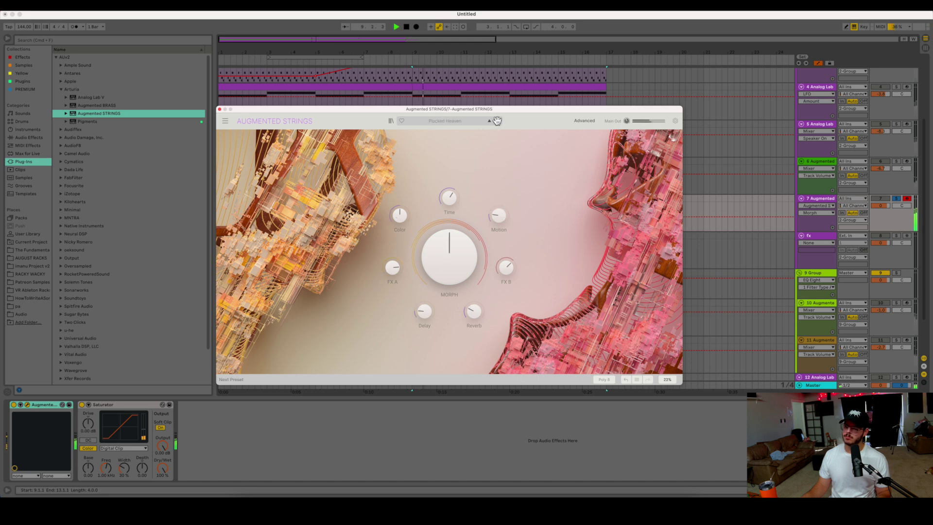
Lower Plucked Heaven's Reverb slightly, raise its Color to 0.744 and close the plug-in window.
{"action": "left_click_drag", "start_coordinate": [478, 314], "coordinate": [479, 317]}
{"action": "left_click_drag", "start_coordinate": [403, 220], "coordinate": [404, 209]}
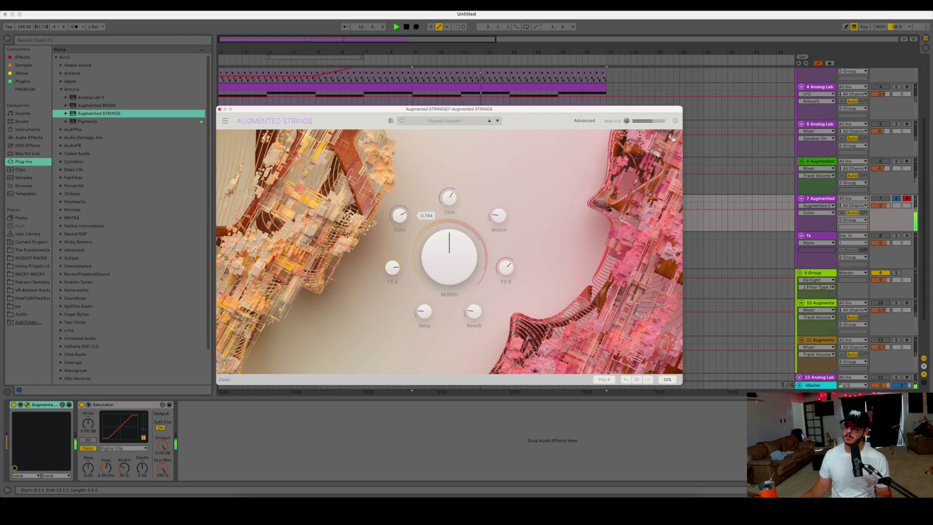
{"action": "key", "text": "space"}
{"action": "left_click", "coordinate": [219, 110]}
Transpose all the notes in track 7's MIDI clip down and play it.
{"action": "double_click", "coordinate": [567, 199]}
{"action": "left_click", "coordinate": [292, 442]}
{"action": "key", "text": "super+a"}
{"action": "scroll", "coordinate": [183, 435], "scroll_direction": "down", "scroll_amount": 3}
{"action": "scroll", "coordinate": [160, 413], "scroll_direction": "up", "scroll_amount": 3}
{"action": "left_click_drag", "start_coordinate": [127, 357], "coordinate": [126, 430]}
{"action": "key", "text": "space"}
{"action": "left_click", "coordinate": [476, 214]}
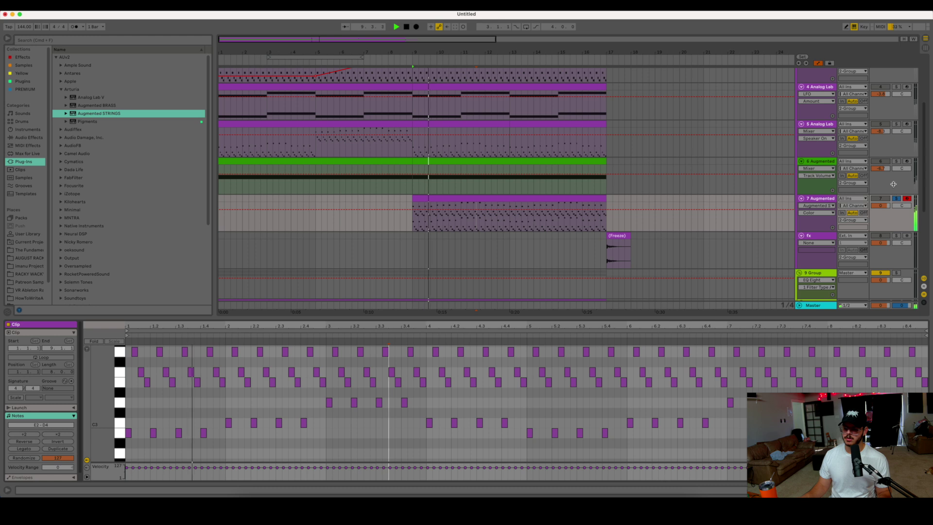
Turn Delay, Reverb, FX B and FX A fully down in track 7's Augmented STRINGS.
{"action": "key", "text": "shift+Tab"}
{"action": "key", "text": "space"}
{"action": "left_click", "coordinate": [27, 405]}
{"action": "left_click", "coordinate": [486, 211]}
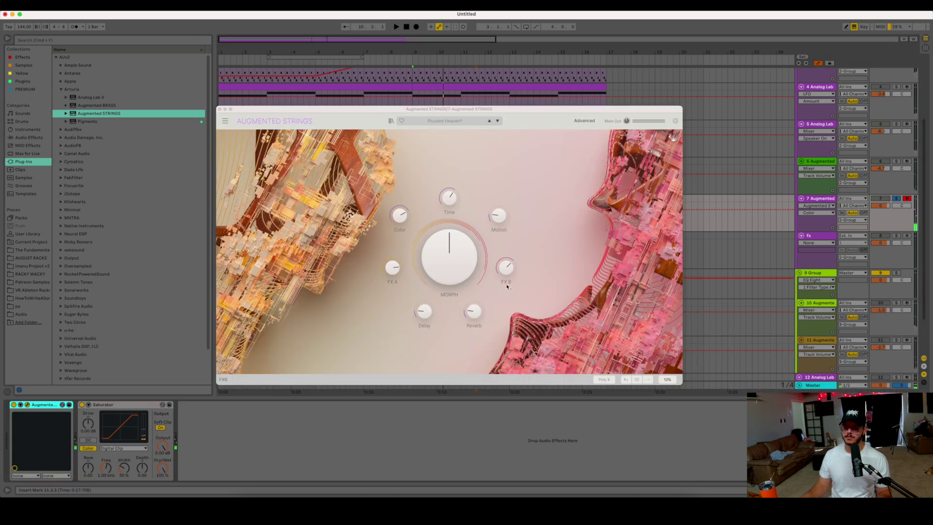
{"action": "left_click", "coordinate": [468, 315]}
{"action": "key", "text": "space"}
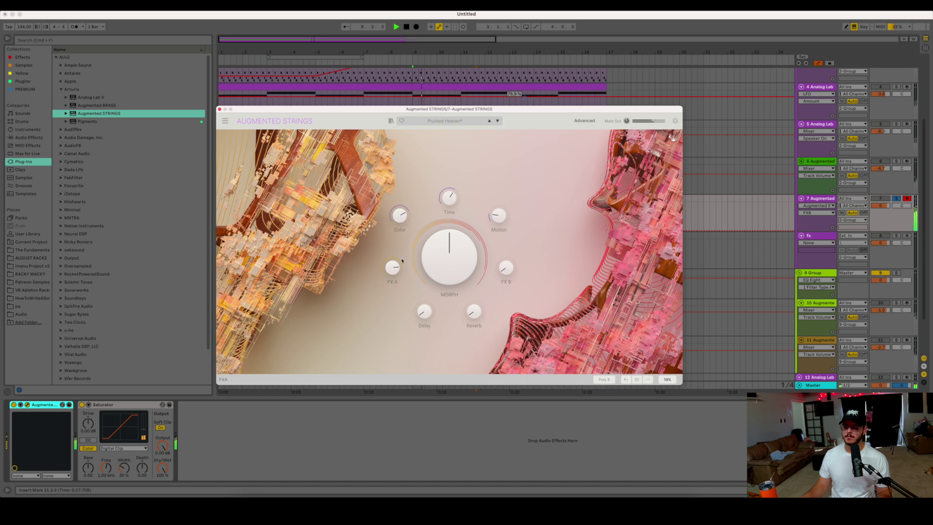
{"action": "left_click_drag", "start_coordinate": [387, 267], "coordinate": [385, 272]}
Audition the two presets after Plucked Heaven and pick a different one from the preset list.
{"action": "left_click", "coordinate": [498, 121]}
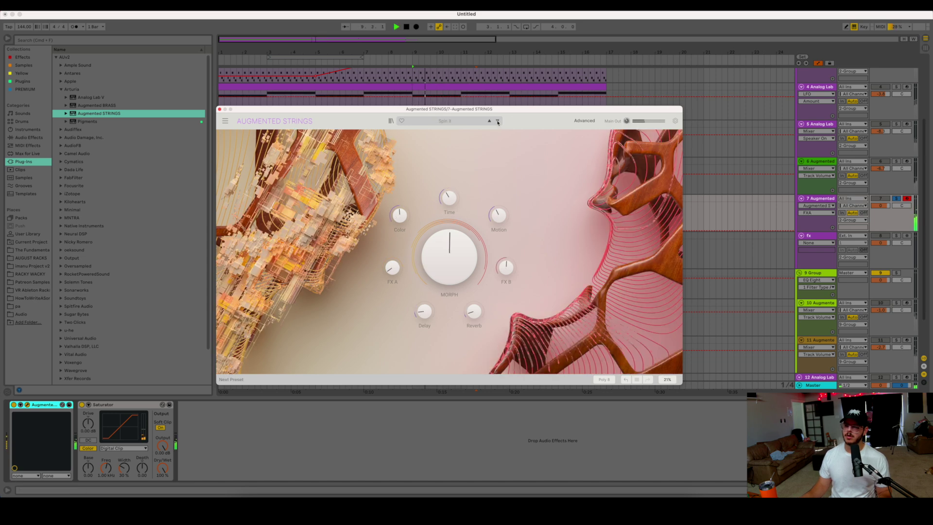
{"action": "left_click", "coordinate": [497, 121]}
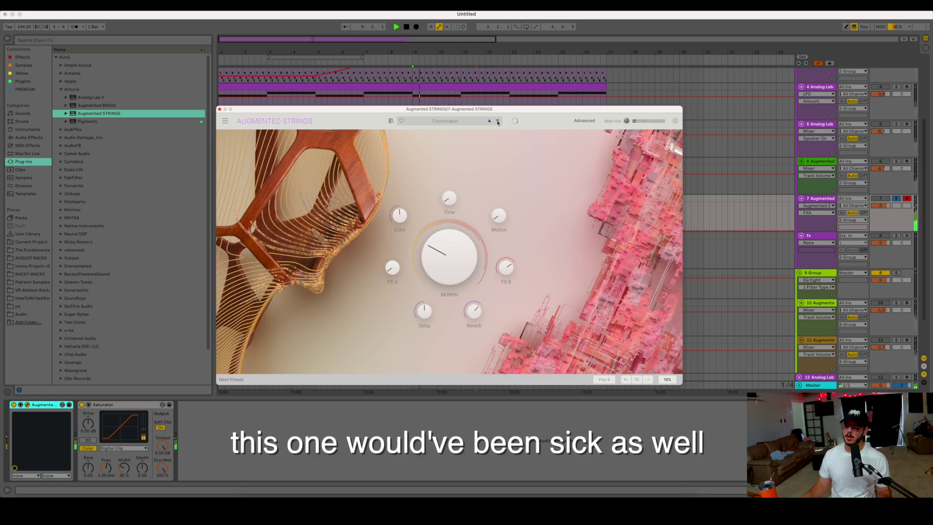
{"action": "left_click", "coordinate": [444, 121]}
{"action": "mouse_move", "coordinate": [475, 141]}
{"action": "left_click", "coordinate": [505, 140]}
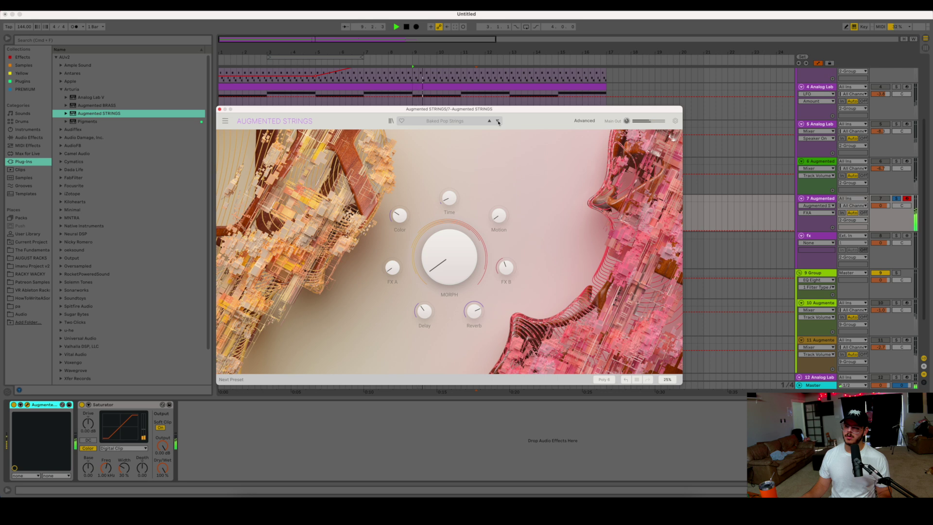
Step forward through the presets from Baked Pop Strings to Crescendo Rain, auditioning them with the clip.
{"action": "left_click", "coordinate": [497, 121]}
{"action": "key", "text": "space"}
{"action": "left_click", "coordinate": [498, 121]}
{"action": "left_click", "coordinate": [497, 122]}
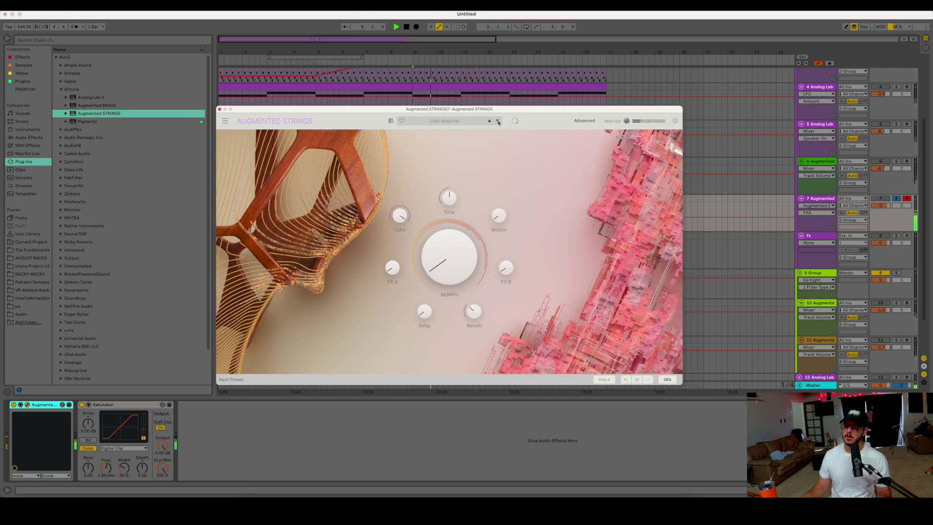
{"action": "left_click", "coordinate": [497, 122]}
{"action": "left_click", "coordinate": [497, 121]}
{"action": "left_click", "coordinate": [497, 122]}
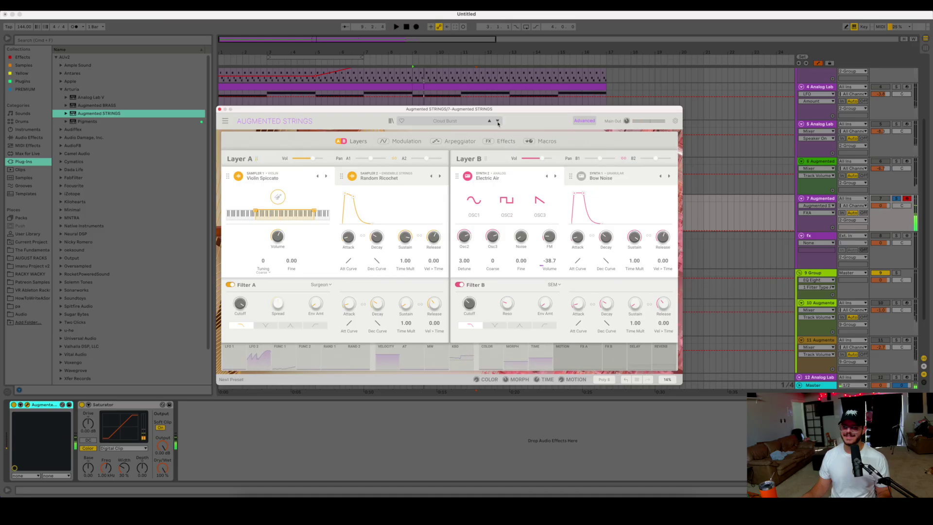
{"action": "left_click", "coordinate": [497, 121]}
{"action": "left_click", "coordinate": [498, 122]}
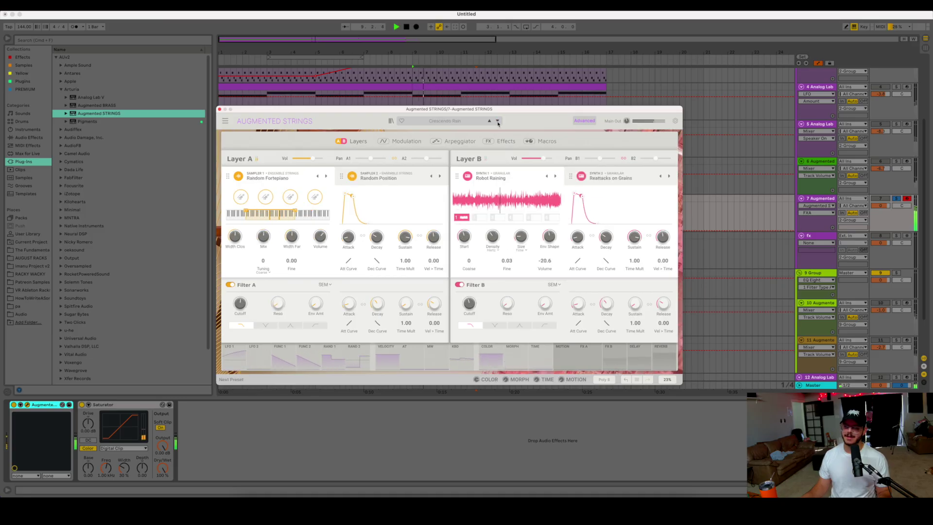
Lower the attack and shorten the decay of Crescendo Rain's Layer A and Layer B amplitude envelopes.
{"action": "left_click_drag", "start_coordinate": [348, 235], "coordinate": [348, 244]}
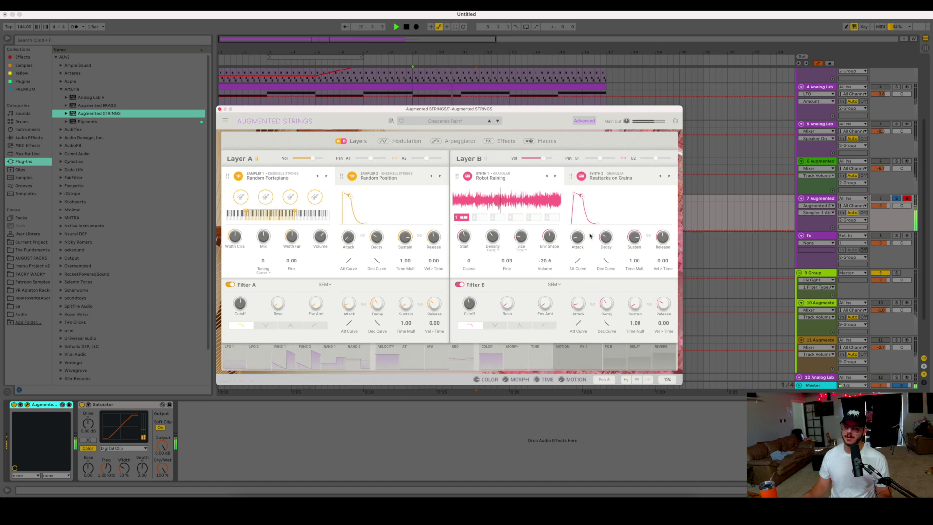
{"action": "left_click_drag", "start_coordinate": [576, 232], "coordinate": [575, 237]}
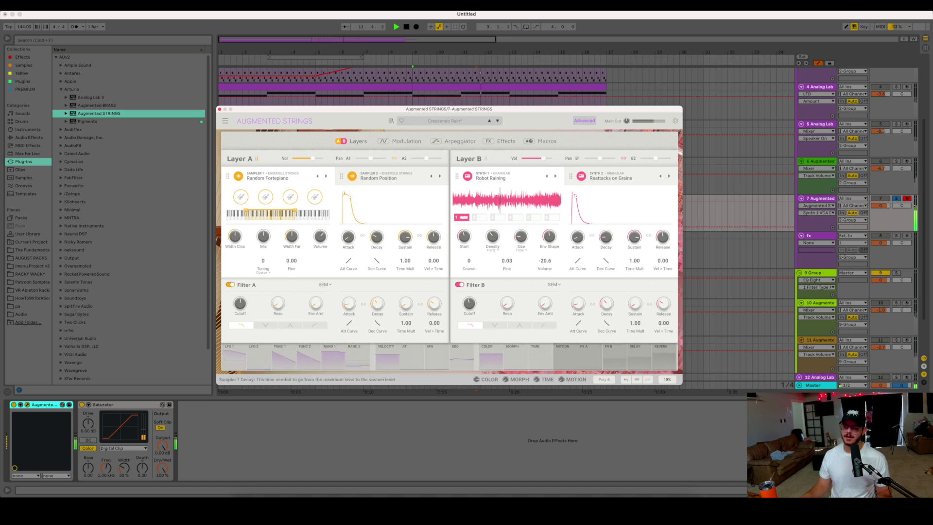
{"action": "double_click", "coordinate": [376, 237]}
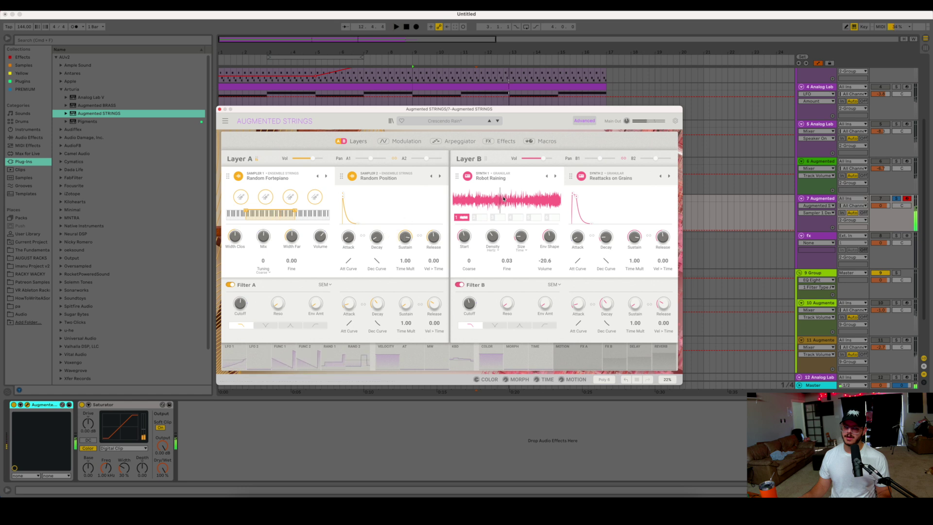
{"action": "left_click_drag", "start_coordinate": [378, 236], "coordinate": [348, 245]}
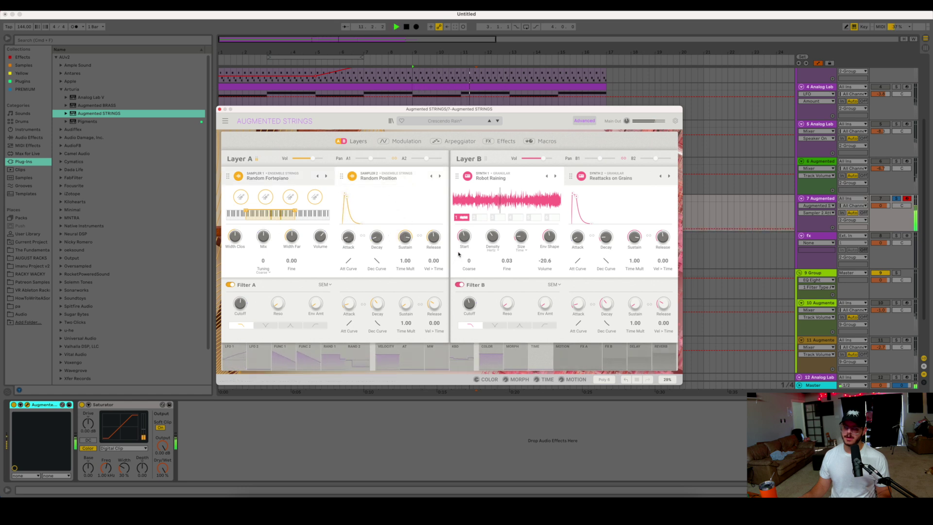
{"action": "double_click", "coordinate": [613, 233]}
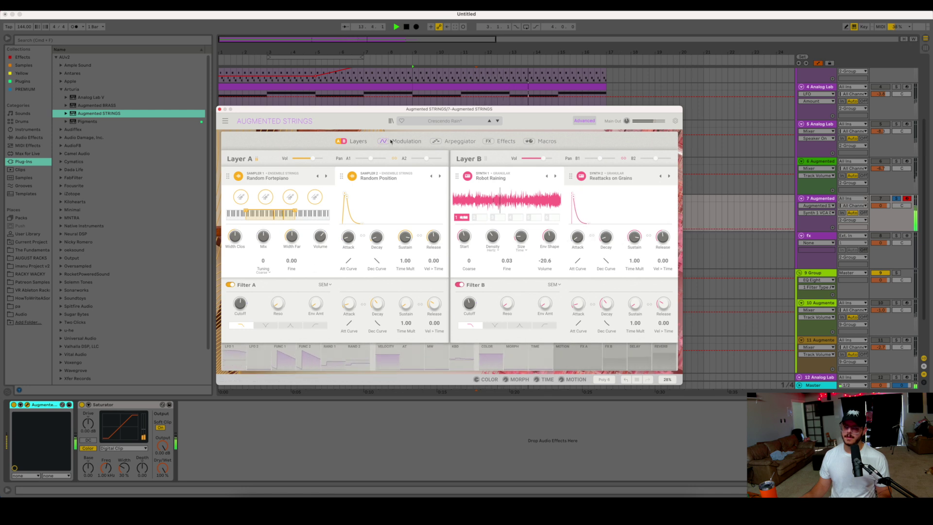
Examine Crescendo Rain's arpeggiator, layer effects and macro assignments.
{"action": "left_click", "coordinate": [462, 142]}
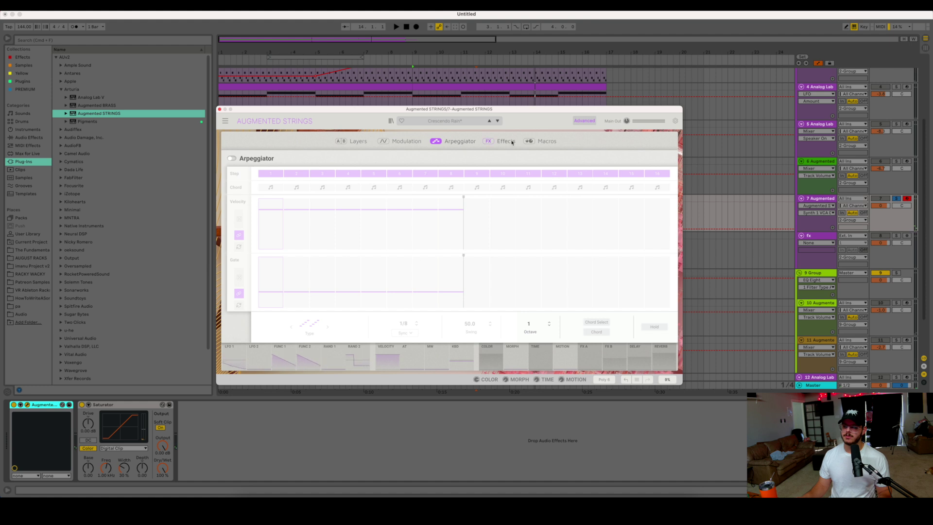
{"action": "left_click", "coordinate": [511, 142]}
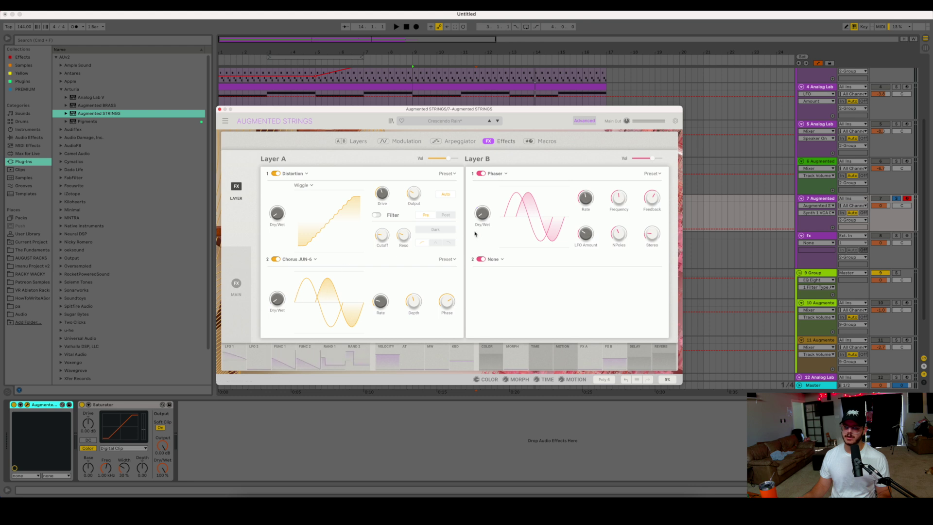
{"action": "left_click", "coordinate": [503, 174]}
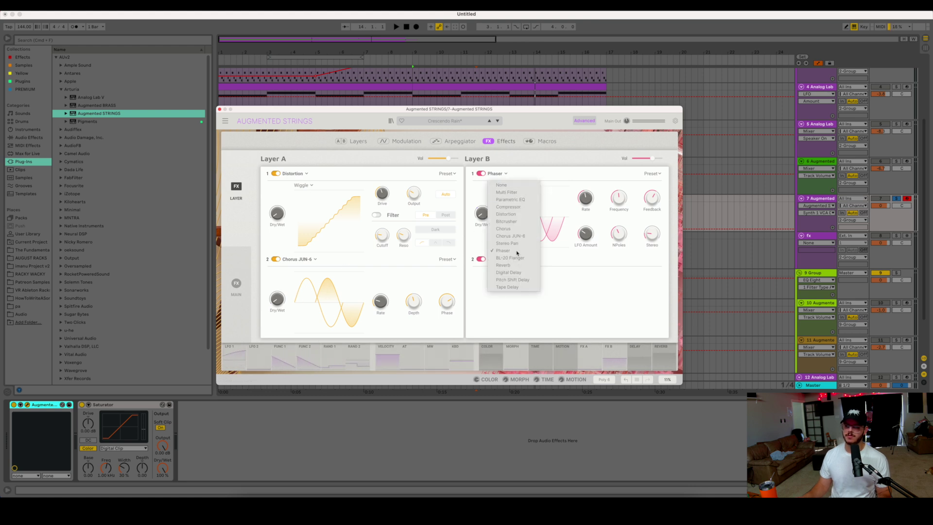
{"action": "left_click", "coordinate": [516, 158]}
{"action": "left_click", "coordinate": [540, 141]}
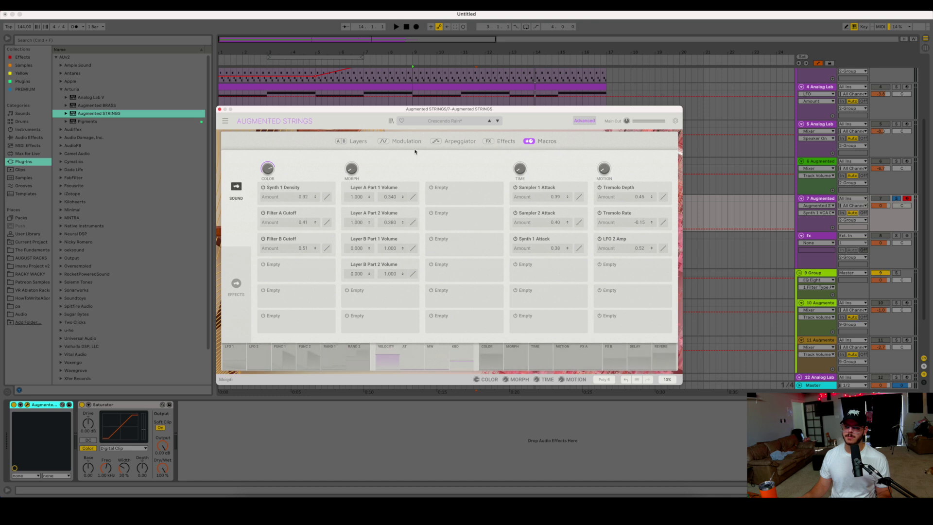
Turn on the Arpeggiator for Crescendo Rain, check its modulation and layers, and return to the macro view.
{"action": "left_click", "coordinate": [454, 141]}
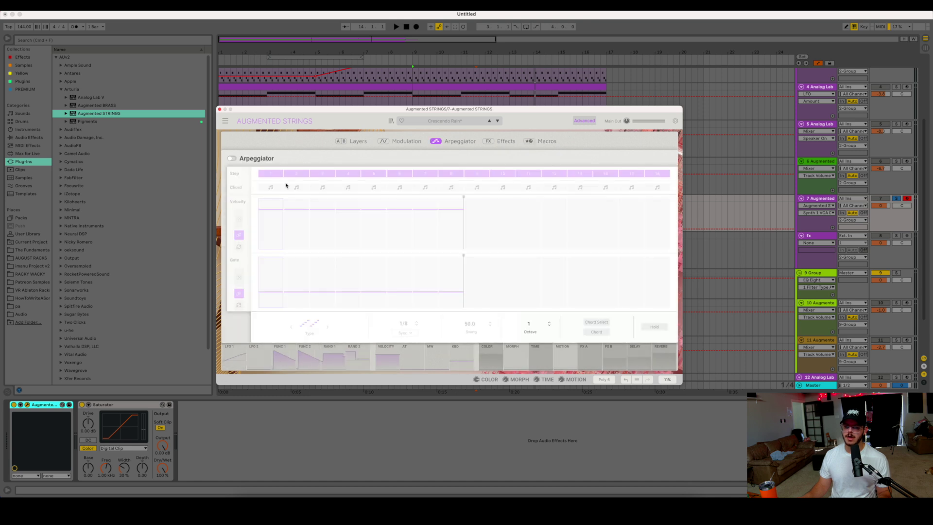
{"action": "left_click", "coordinate": [231, 158]}
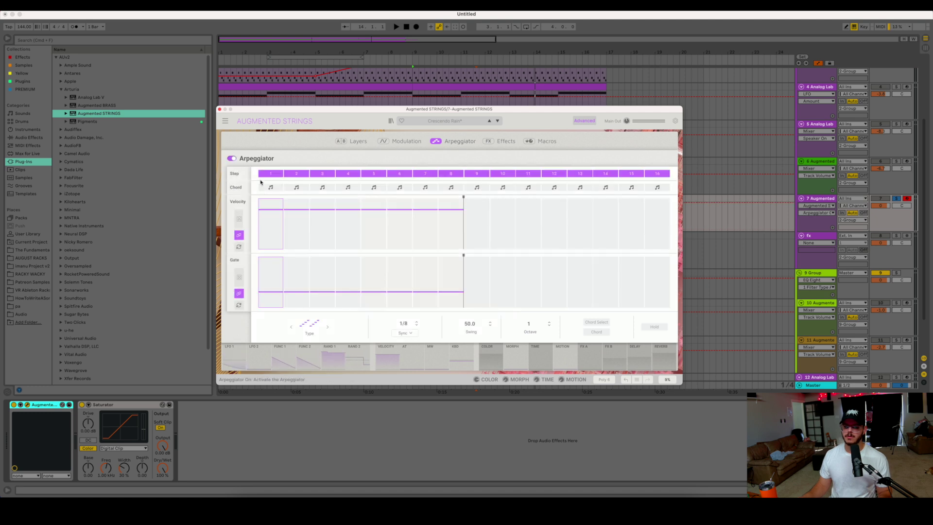
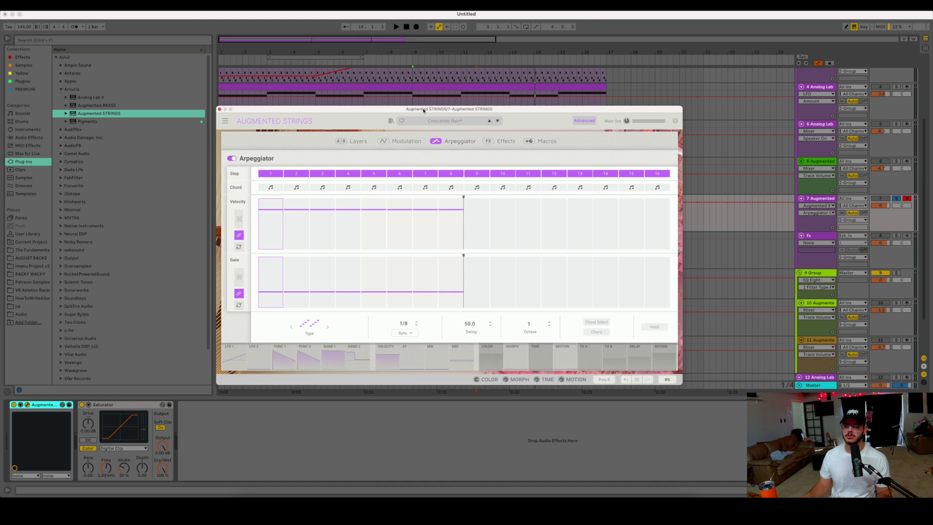
{"action": "left_click", "coordinate": [401, 141]}
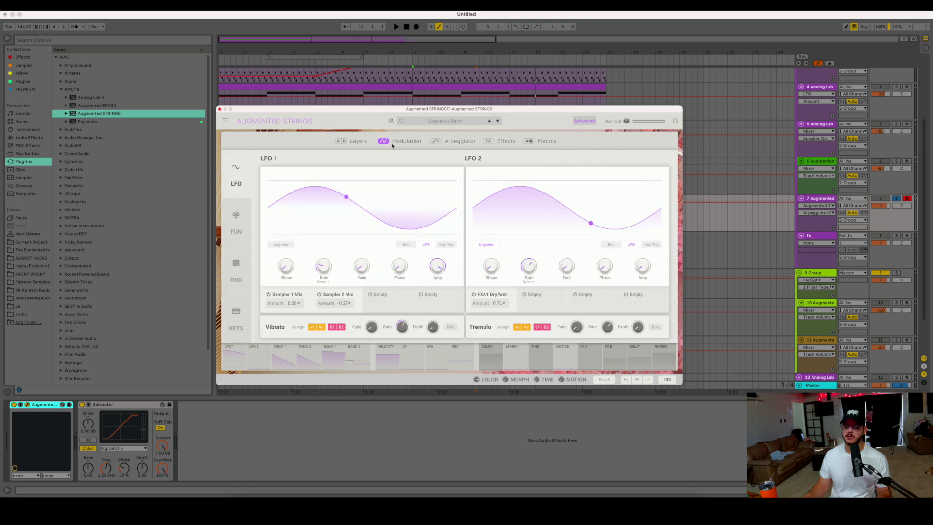
{"action": "left_click", "coordinate": [354, 141]}
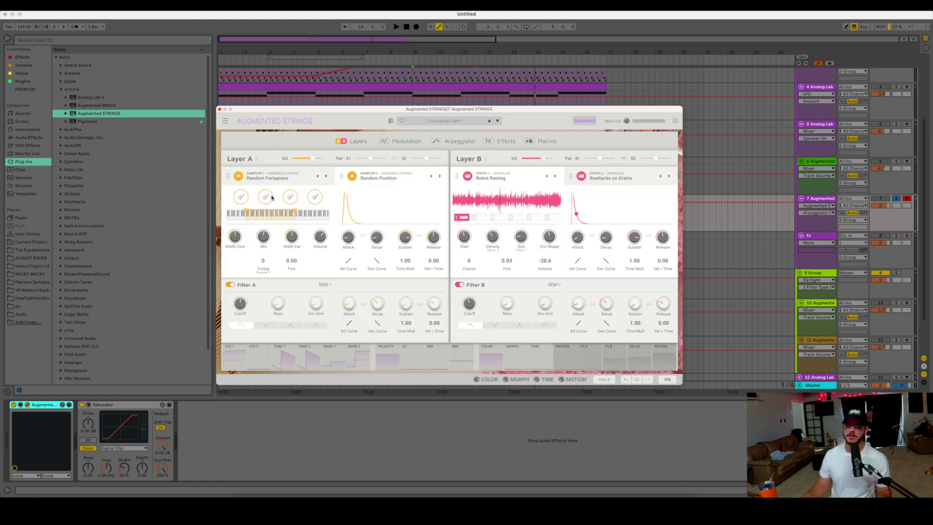
{"action": "left_click", "coordinate": [585, 121]}
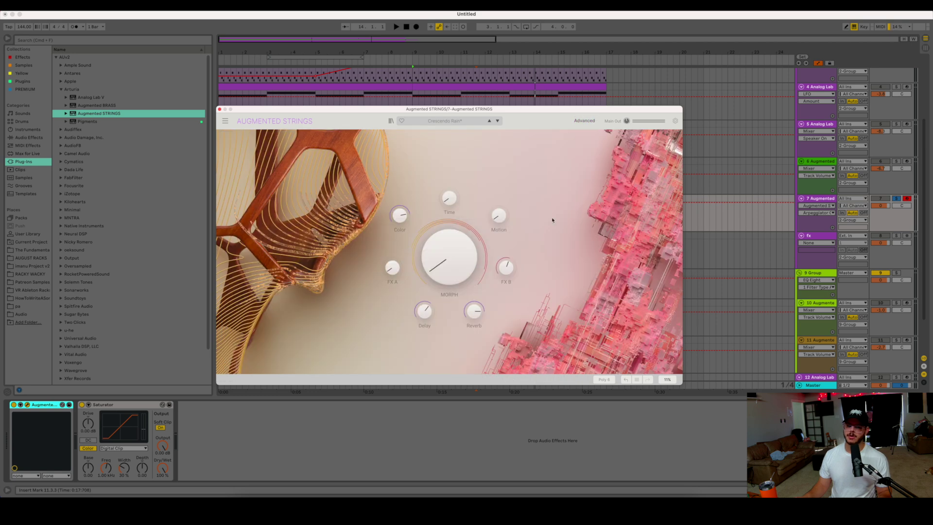
Try extending the track 7 clip to 16 bars, ending at bar 25, and stretching all its notes to double length.
{"action": "left_click_drag", "start_coordinate": [587, 111], "coordinate": [592, 250]}
{"action": "left_click", "coordinate": [408, 229]}
{"action": "left_click_drag", "start_coordinate": [443, 248], "coordinate": [456, 104]}
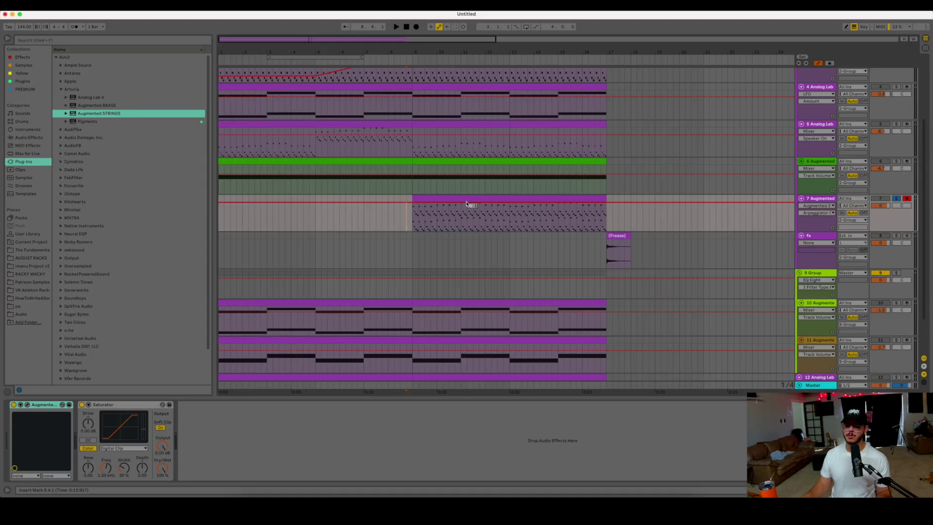
{"action": "mouse_move", "coordinate": [469, 40]}
{"action": "left_mouse_down"}
{"action": "mouse_move", "coordinate": [469, 20]}
{"action": "mouse_move", "coordinate": [470, 29]}
{"action": "left_mouse_up"}
{"action": "scroll", "coordinate": [481, 196], "scroll_direction": "down", "scroll_amount": 1}
{"action": "left_click", "coordinate": [452, 199]}
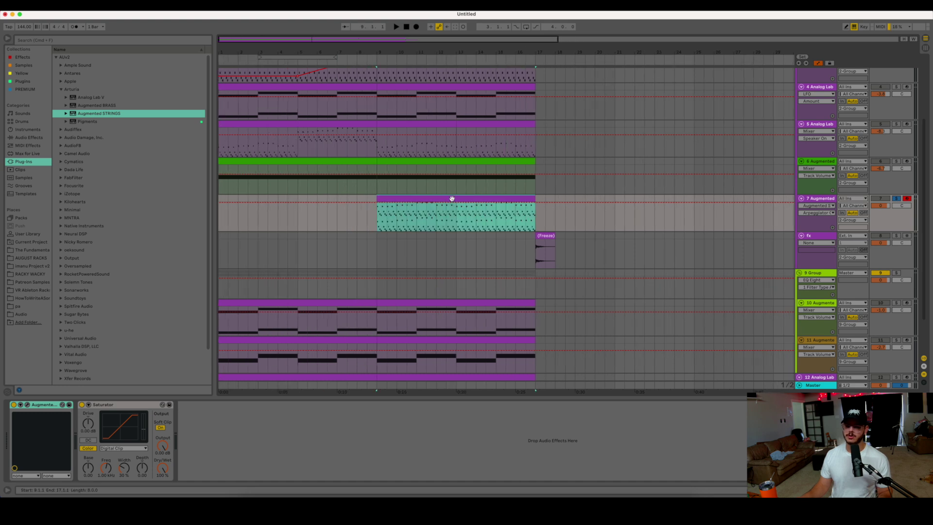
{"action": "double_click", "coordinate": [402, 197]}
{"action": "left_click_drag", "start_coordinate": [549, 197], "coordinate": [694, 197]}
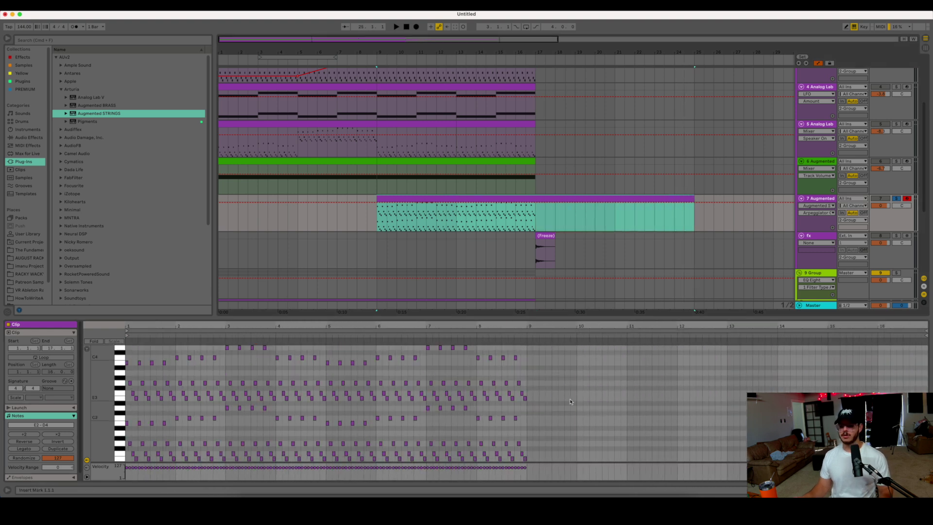
{"action": "left_click", "coordinate": [89, 415]}
{"action": "key", "text": "super+a"}
{"action": "left_click", "coordinate": [57, 435]}
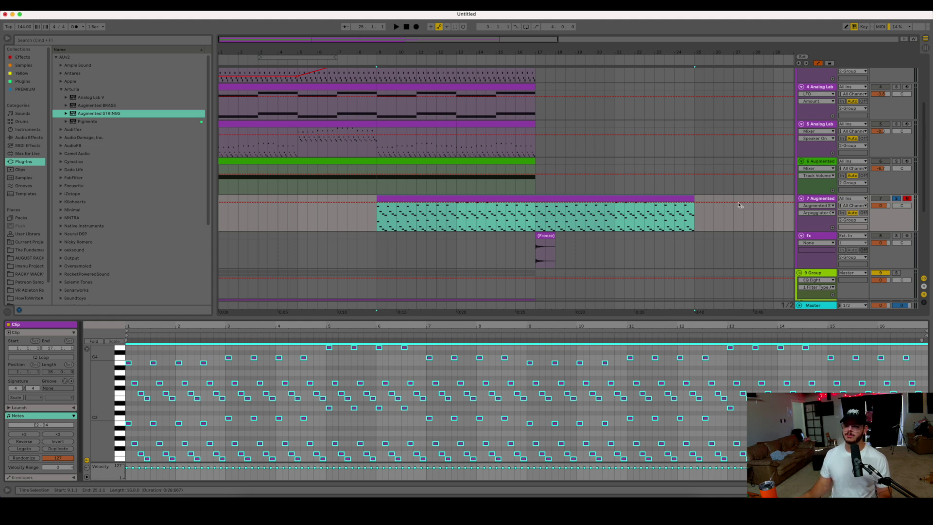
Undo the note stretch, shorten the track 7 clip to end at bar 17 and play it from bar 9.
{"action": "key", "text": "super+z"}
{"action": "left_click_drag", "start_coordinate": [693, 199], "coordinate": [535, 213]}
{"action": "left_click", "coordinate": [377, 229]}
{"action": "key", "text": "space"}
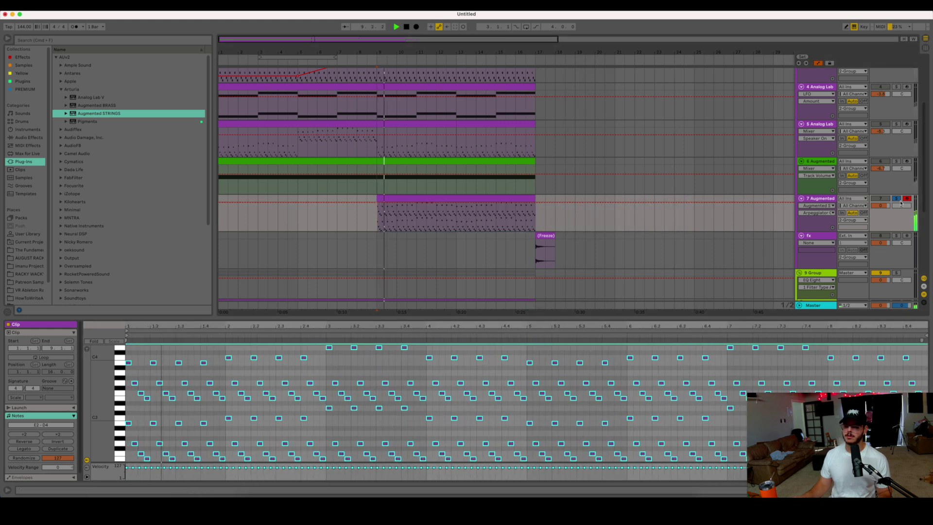
{"action": "left_click", "coordinate": [357, 418]}
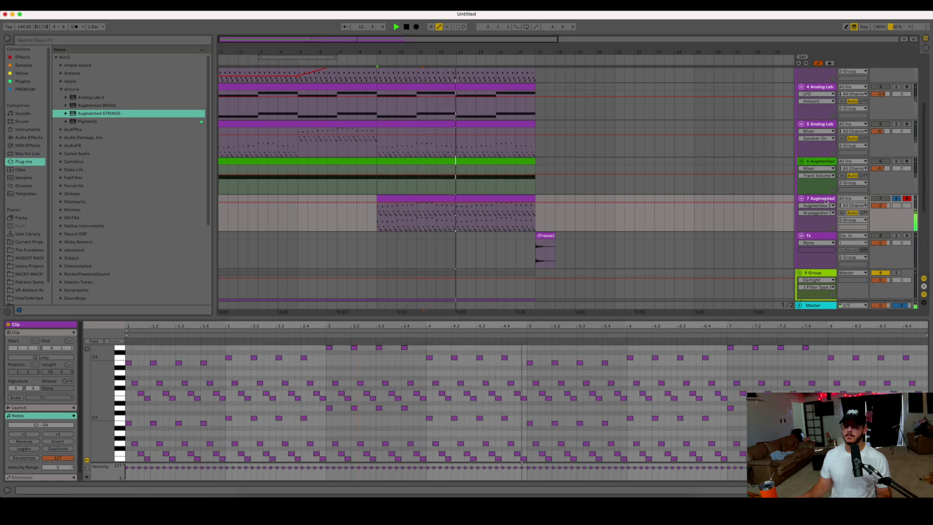
Reopen Augmented STRINGS on track 7 and step forward two presets past Crescendo Rain, auditioning each with the clip.
{"action": "left_click", "coordinate": [826, 199]}
{"action": "left_click", "coordinate": [62, 404]}
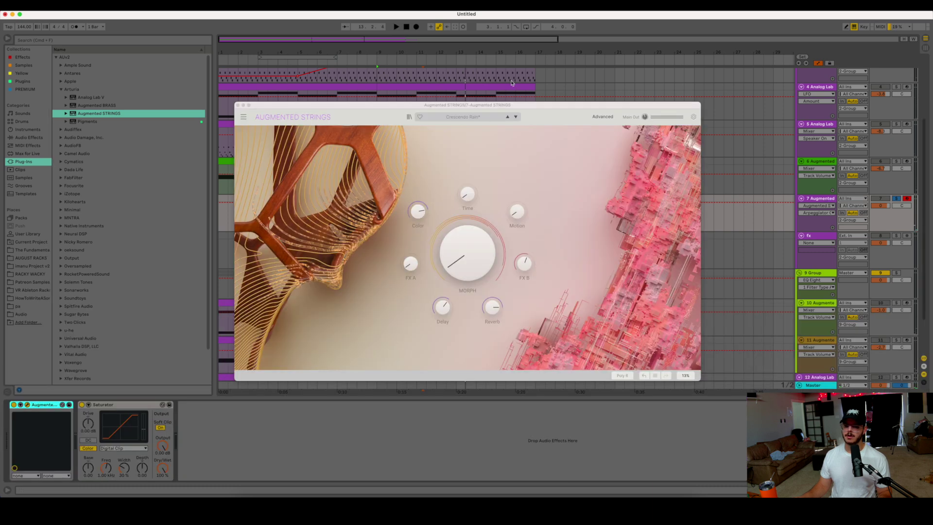
{"action": "left_click", "coordinate": [515, 118]}
{"action": "key", "text": "space"}
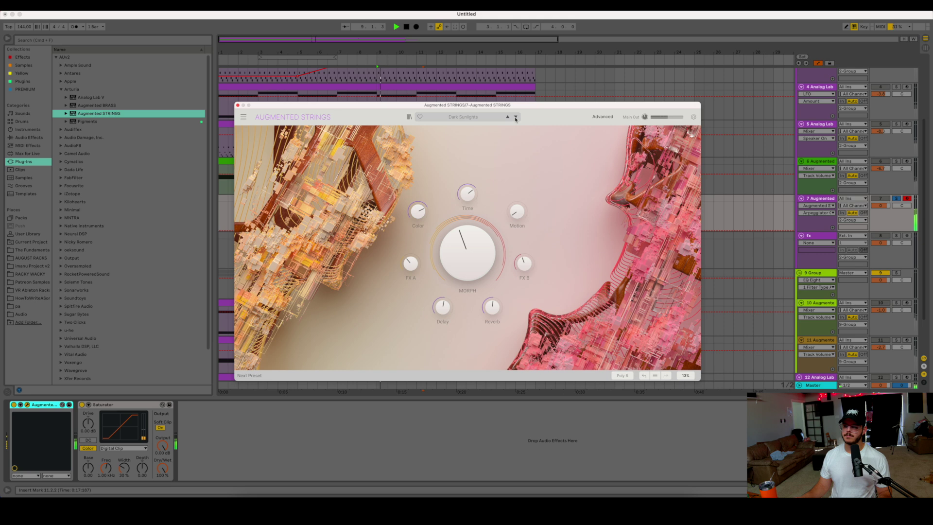
{"action": "key", "text": "space"}
{"action": "key", "text": "space"}
{"action": "left_click", "coordinate": [515, 118]}
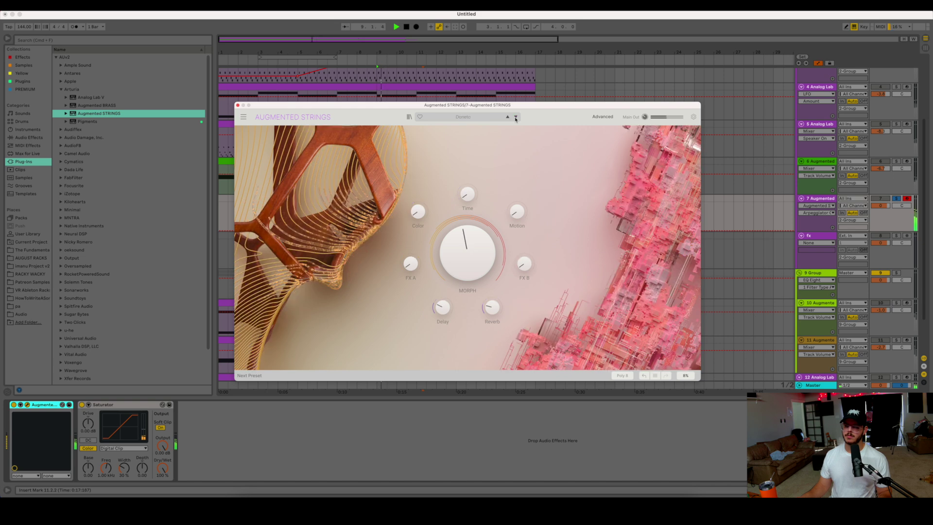
{"action": "key", "text": "space"}
{"action": "left_click", "coordinate": [238, 105]}
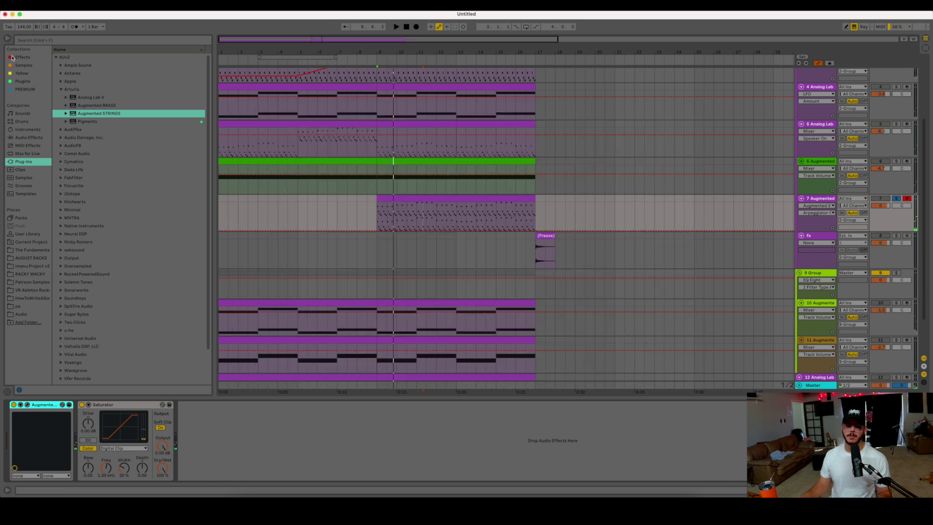
Add the LFO.adv effect to track 7, set its phase to 0° with a sawtooth waveform and adjust its rate during playback.
{"action": "left_click", "coordinate": [12, 57]}
{"action": "double_click", "coordinate": [73, 73]}
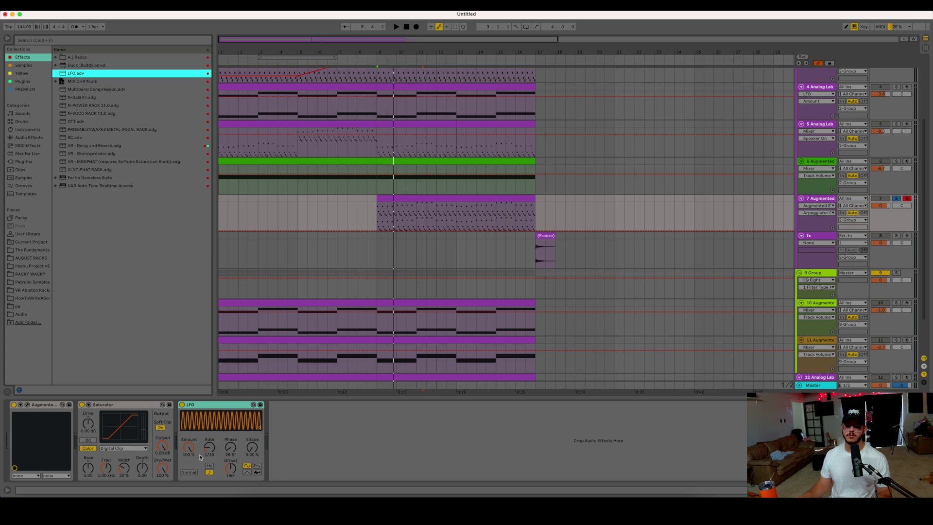
{"action": "left_click_drag", "start_coordinate": [232, 447], "coordinate": [239, 486]}
{"action": "left_click", "coordinate": [258, 465]}
{"action": "key", "text": "space"}
{"action": "left_click_drag", "start_coordinate": [211, 449], "coordinate": [230, 469]}
{"action": "key", "text": "space"}
{"action": "key", "text": "space"}
Move track 7's Saturator after the LFO, adjust its drive and reduce the LFO amount.
{"action": "left_click_drag", "start_coordinate": [86, 428], "coordinate": [427, 444]}
{"action": "left_click_drag", "start_coordinate": [179, 423], "coordinate": [179, 423]}
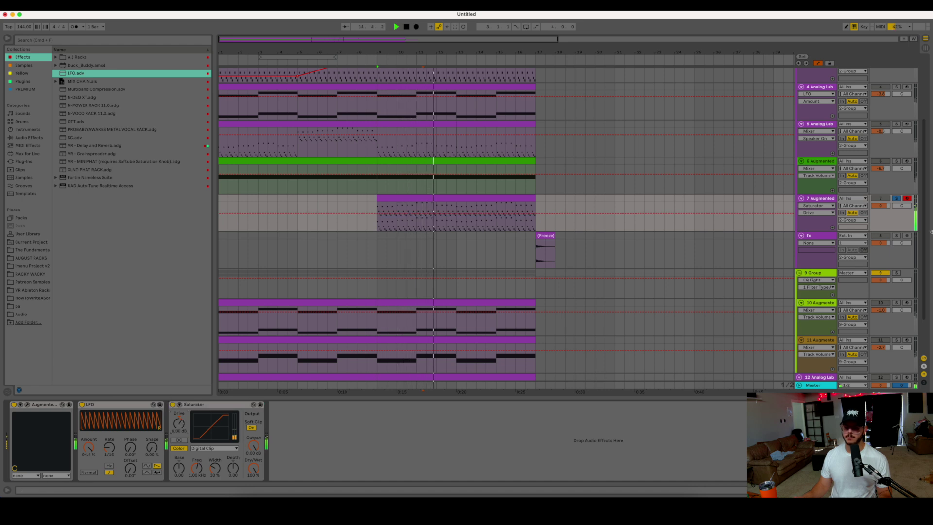
{"action": "left_click_drag", "start_coordinate": [92, 435], "coordinate": [96, 439]}
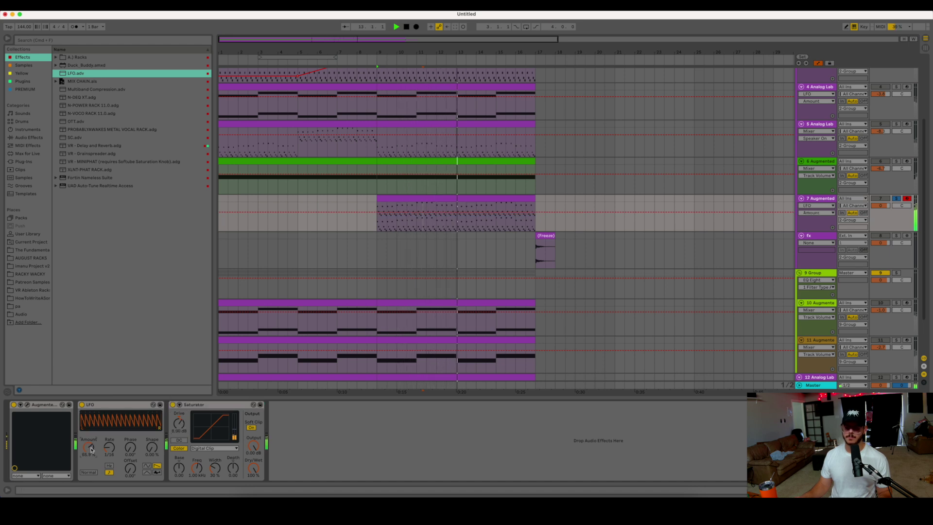
Play track 7 from bar 9 and fine-tune the LFO's synced rate.
{"action": "key", "text": "space"}
{"action": "left_click", "coordinate": [926, 489]}
{"action": "scroll", "coordinate": [363, 253], "scroll_direction": "up", "scroll_amount": 5}
{"action": "left_click", "coordinate": [433, 251]}
{"action": "key", "text": "space"}
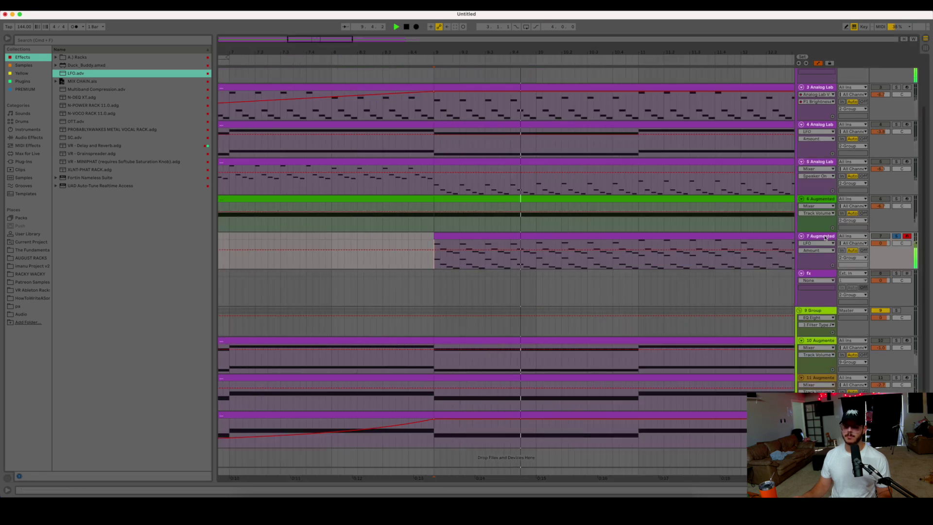
{"action": "key", "text": "space"}
{"action": "key", "text": "super+alt+l"}
{"action": "left_click_drag", "start_coordinate": [110, 447], "coordinate": [109, 440]}
{"action": "key", "text": "space"}
{"action": "key", "text": "space"}
{"action": "key", "text": "space"}
Try placing the frozen clip of the fx track in the bar just before bar 9.
{"action": "key", "text": "minus"}
{"action": "key", "text": "minus"}
{"action": "key", "text": "minus"}
{"action": "key", "text": "minus"}
{"action": "key", "text": "minus"}
{"action": "key", "text": "minus"}
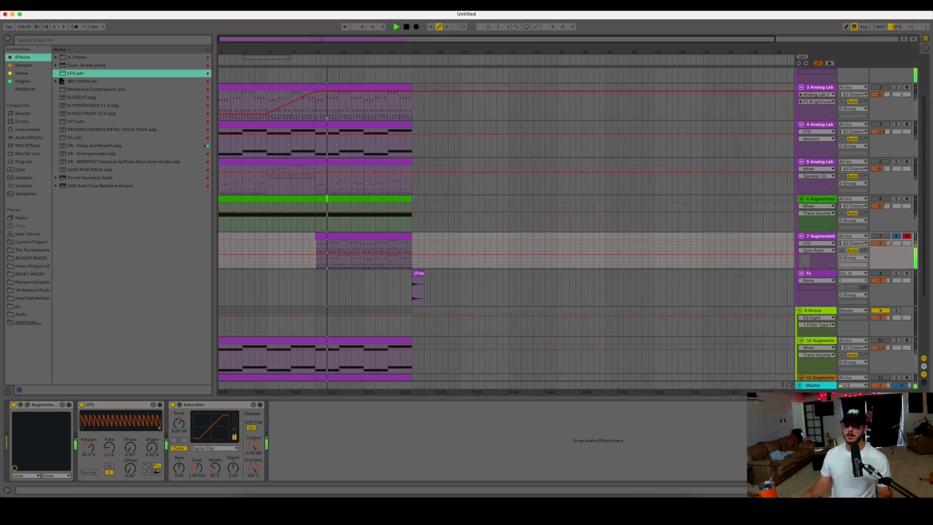
{"action": "key", "text": "space"}
{"action": "key", "text": "super+alt+l"}
{"action": "left_click", "coordinate": [812, 273]}
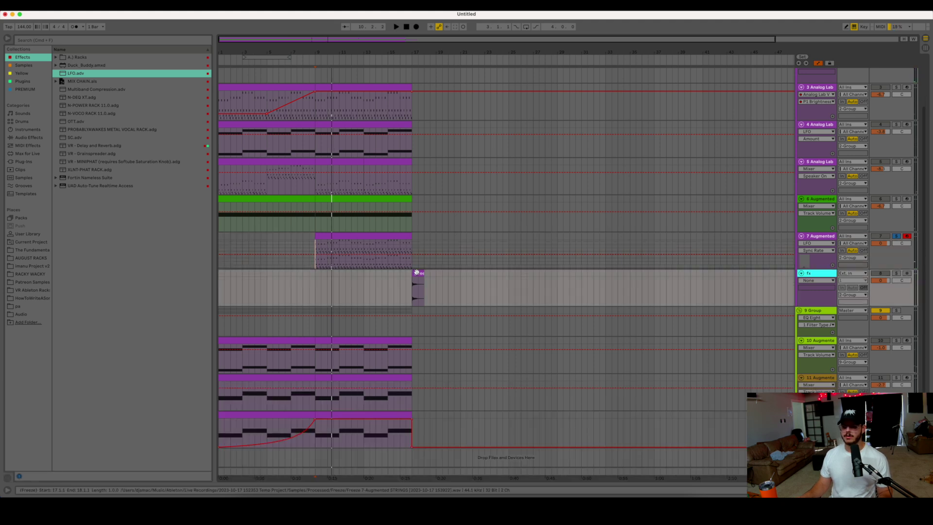
{"action": "left_click_drag", "start_coordinate": [416, 272], "coordinate": [310, 284]}
Add a Reverb ahead of the fx track's Saturator with about 11 s decay and low cut on, and raise the Saturator drive.
{"action": "double_click", "coordinate": [828, 273]}
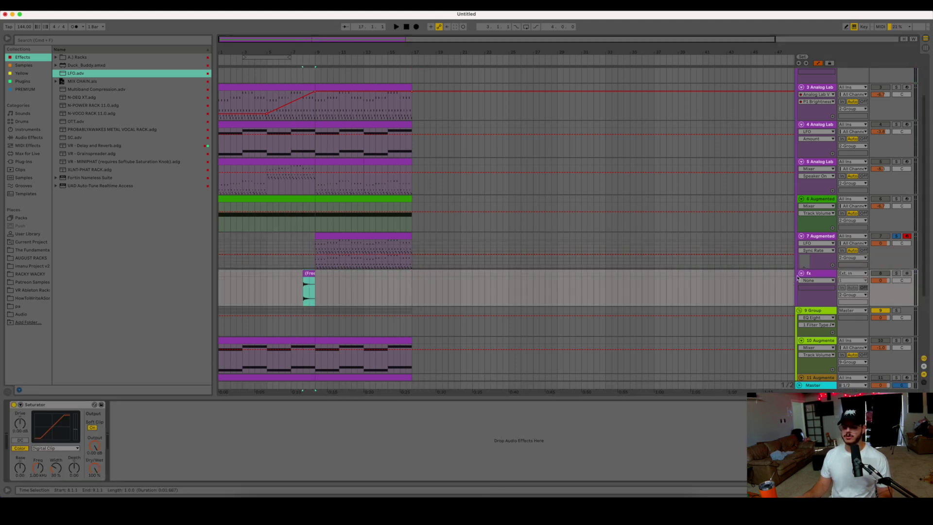
{"action": "left_click", "coordinate": [28, 137]}
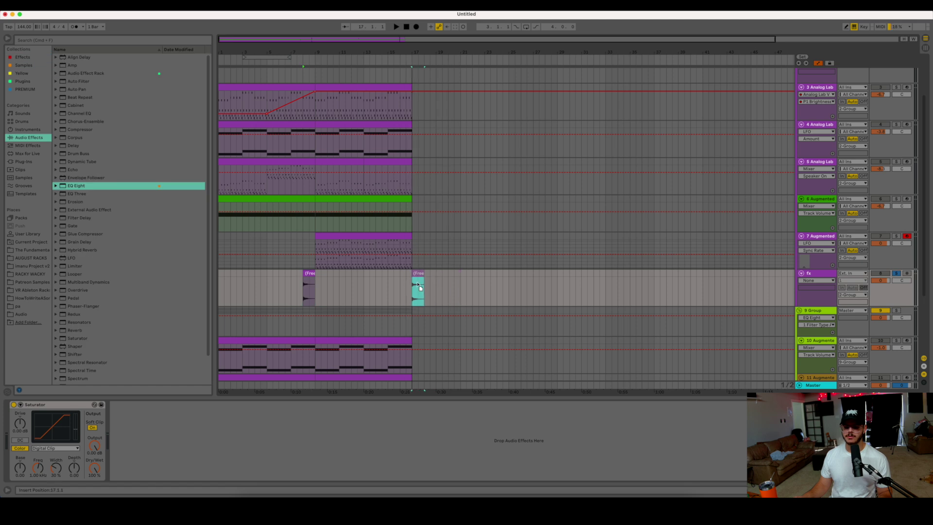
{"action": "left_click", "coordinate": [74, 329]}
{"action": "left_click_drag", "start_coordinate": [74, 330], "coordinate": [304, 426]}
{"action": "left_click_drag", "start_coordinate": [209, 469], "coordinate": [211, 456]}
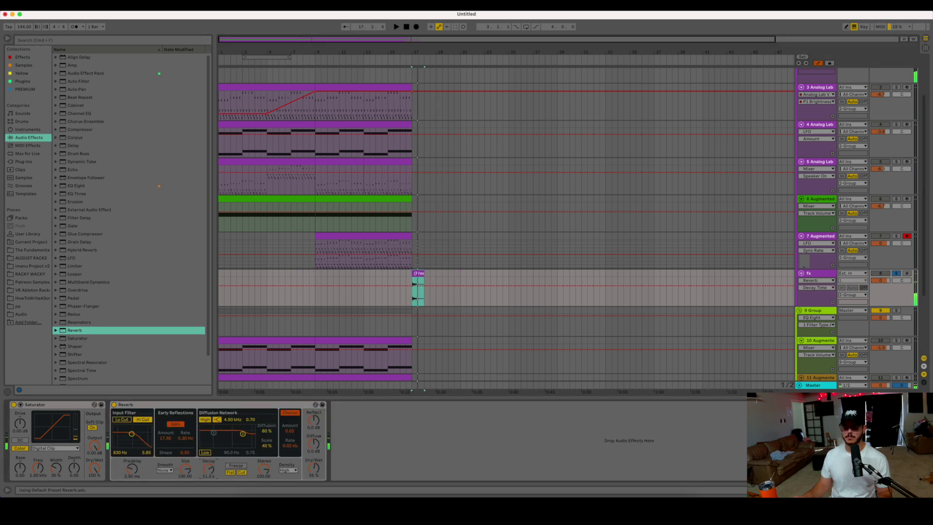
{"action": "left_click", "coordinate": [122, 420]}
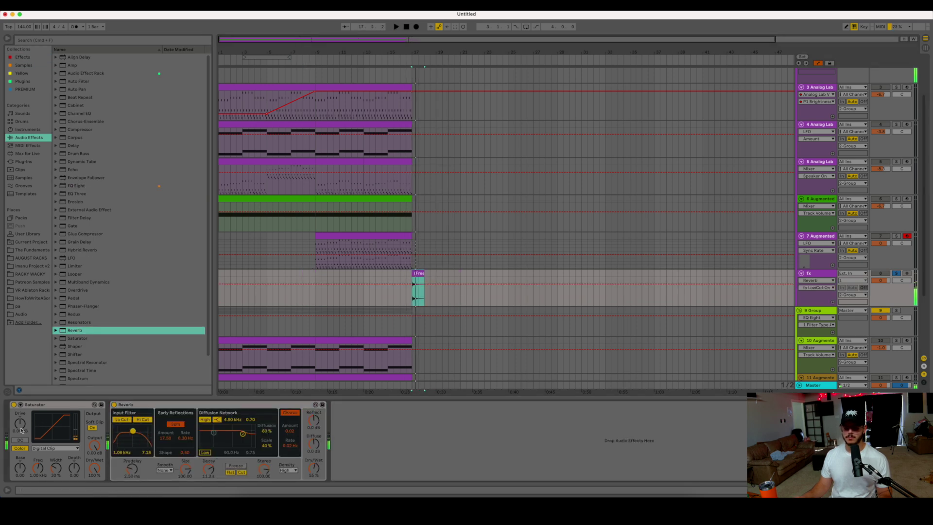
{"action": "left_click_drag", "start_coordinate": [36, 404], "coordinate": [370, 436]}
{"action": "left_click_drag", "start_coordinate": [240, 434], "coordinate": [240, 442]}
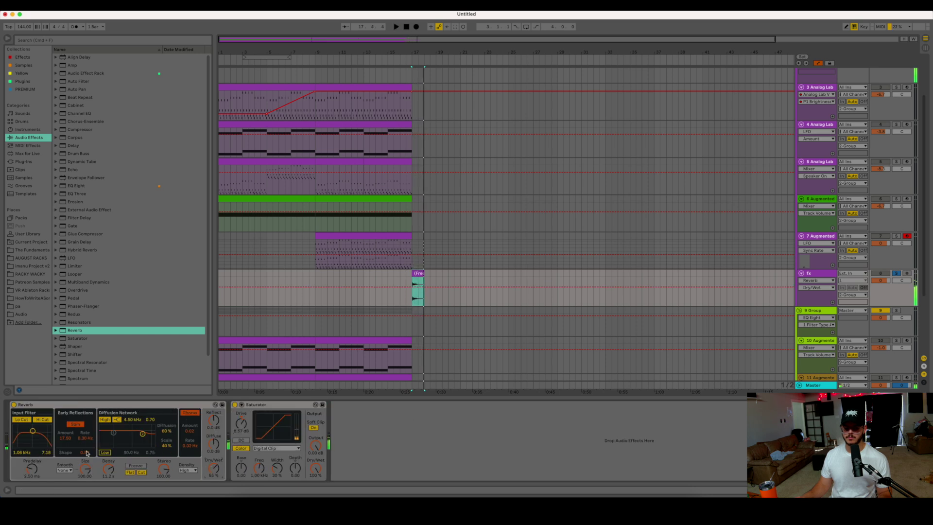
Reduce the Reverb size to about 3 and turn off its Spin and Chorus.
{"action": "left_click_drag", "start_coordinate": [84, 470], "coordinate": [84, 490]}
{"action": "left_click", "coordinate": [76, 424]}
{"action": "left_click", "coordinate": [189, 413]}
{"action": "key", "text": "space"}
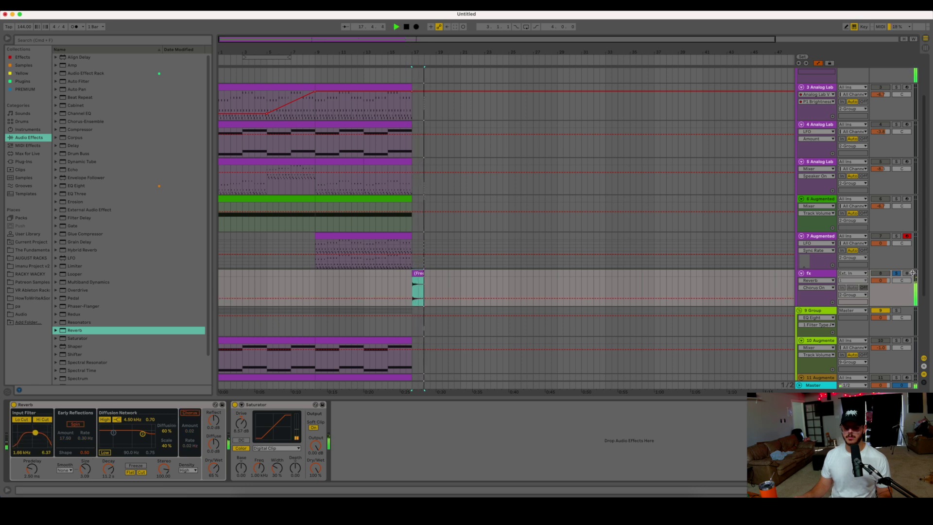
Increase the Reverb size to about 9.9, lengthen its decay and turn Spin and Chorus back on.
{"action": "left_click", "coordinate": [107, 472]}
{"action": "left_click_drag", "start_coordinate": [82, 474], "coordinate": [82, 464]}
{"action": "key", "text": "space"}
{"action": "key", "text": "space"}
{"action": "left_click", "coordinate": [75, 424]}
{"action": "left_click", "coordinate": [190, 413]}
{"action": "key", "text": "space"}
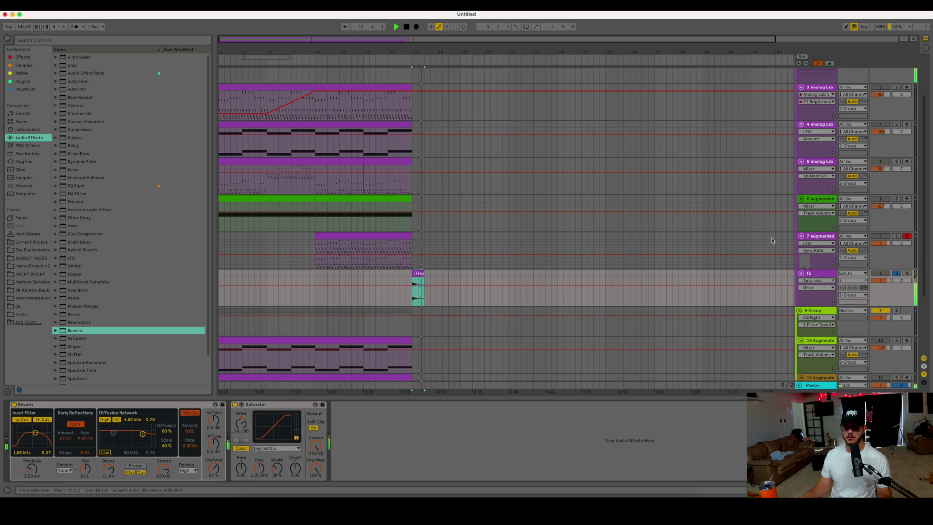
{"action": "left_click", "coordinate": [11, 406]}
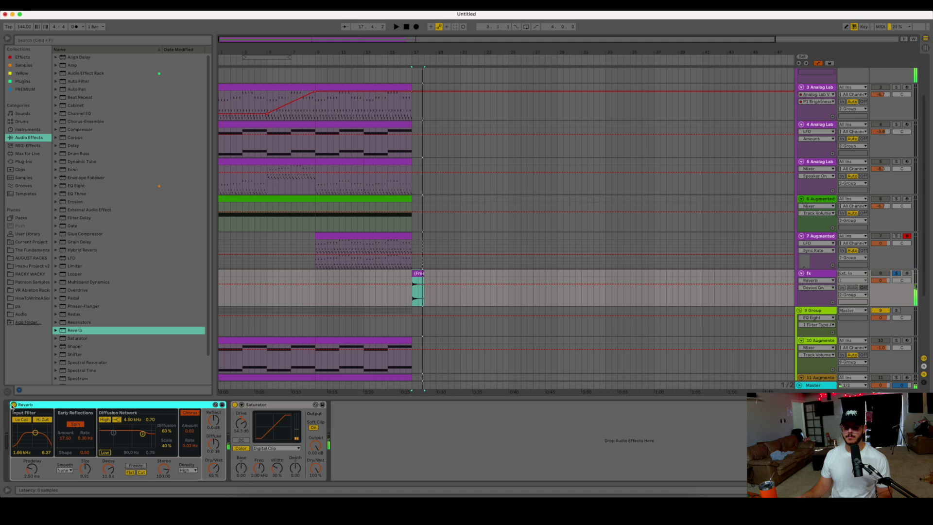
Freeze the fx track and flatten it to audio with the reverb tail.
{"action": "right_click", "coordinate": [807, 276]}
{"action": "left_click", "coordinate": [821, 326]}
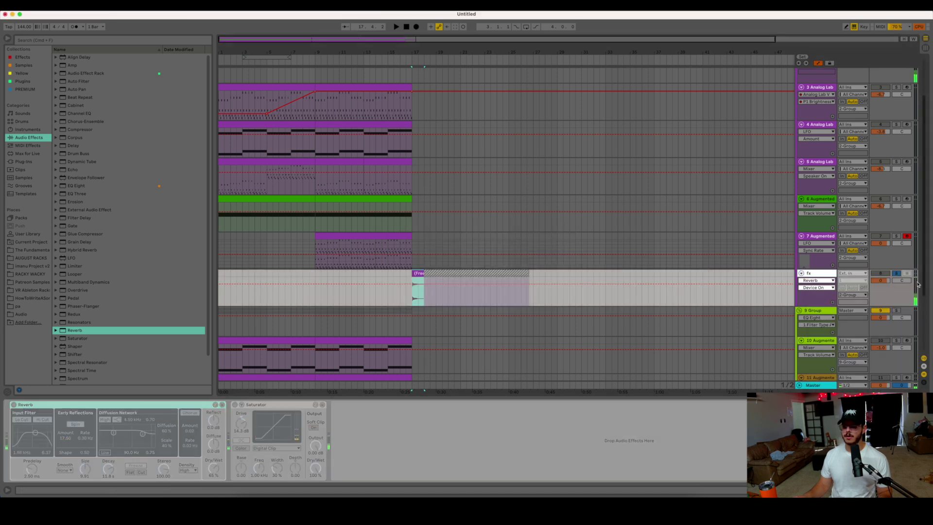
{"action": "right_click", "coordinate": [824, 273]}
{"action": "left_click", "coordinate": [814, 330]}
Arrange copies of the flattened fx clip at bars 1, 5 and 9, and reverse the copy spanning bars 5 to 9.
{"action": "left_click_drag", "start_coordinate": [500, 279], "coordinate": [196, 278]}
{"action": "key", "text": "ctrl+d"}
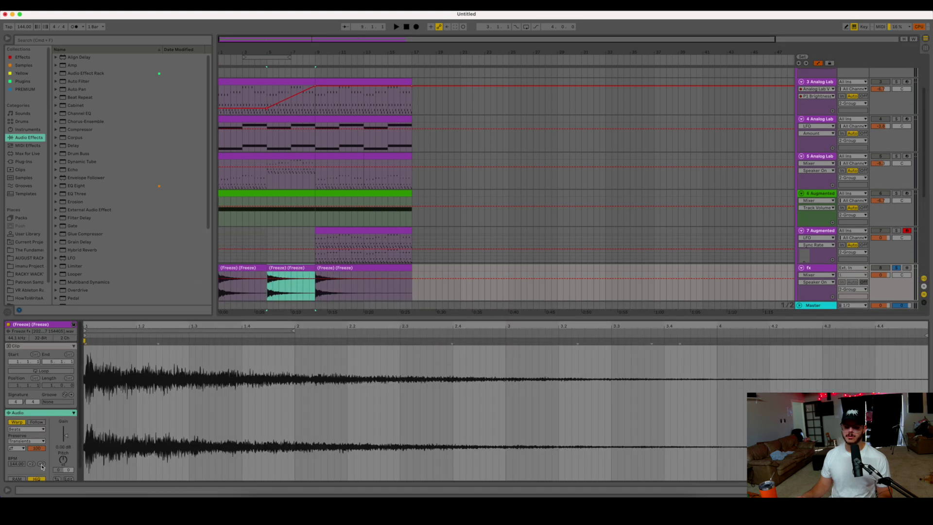
{"action": "left_click", "coordinate": [58, 478]}
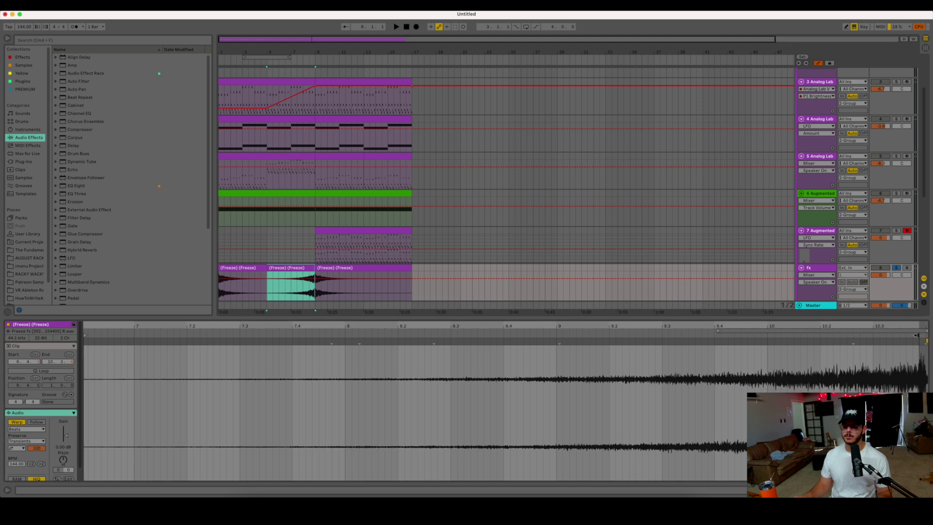
Audition the reversed fx swell leading into the hit at bar 9.
{"action": "left_click_drag", "start_coordinate": [254, 39], "coordinate": [254, 87]}
{"action": "left_click", "coordinate": [560, 289]}
{"action": "key", "text": "space"}
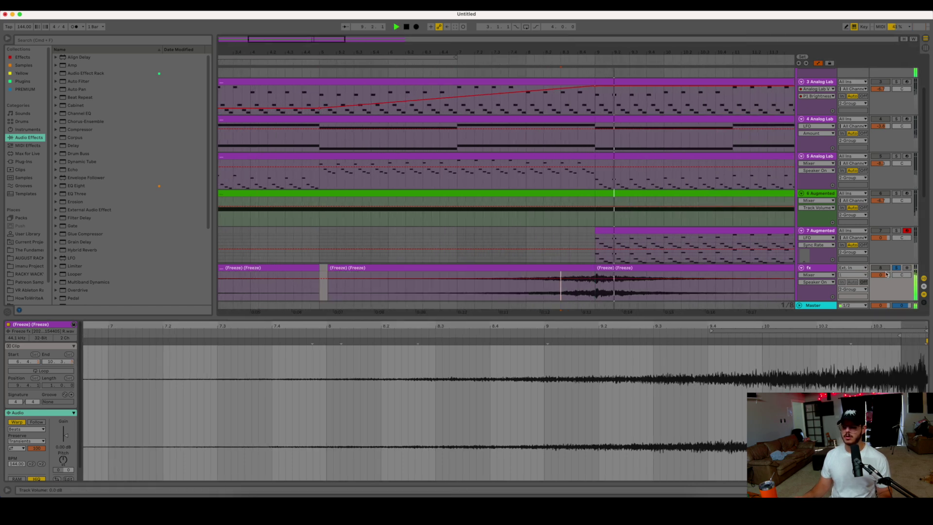
{"action": "left_click", "coordinate": [580, 294]}
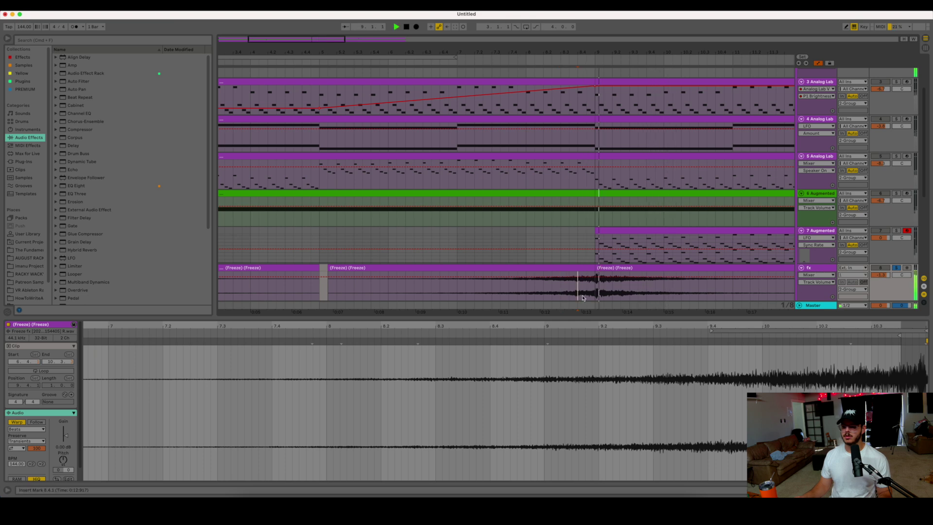
Replay the join between the reversed and forward fx clips at bar 9 up close and hide the automation lanes.
{"action": "key", "text": "space"}
{"action": "left_click_drag", "start_coordinate": [314, 42], "coordinate": [316, 85]}
{"action": "left_click_drag", "start_coordinate": [444, 267], "coordinate": [448, 267]}
{"action": "left_click", "coordinate": [341, 297]}
{"action": "key", "text": "space"}
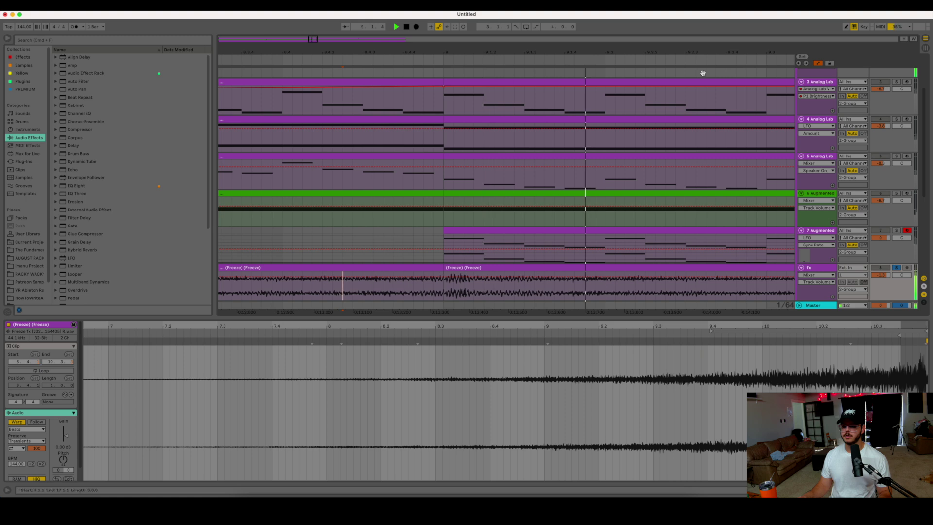
{"action": "key", "text": "space"}
{"action": "scroll", "coordinate": [537, 78], "scroll_direction": "down", "scroll_amount": 5}
{"action": "key", "text": "a"}
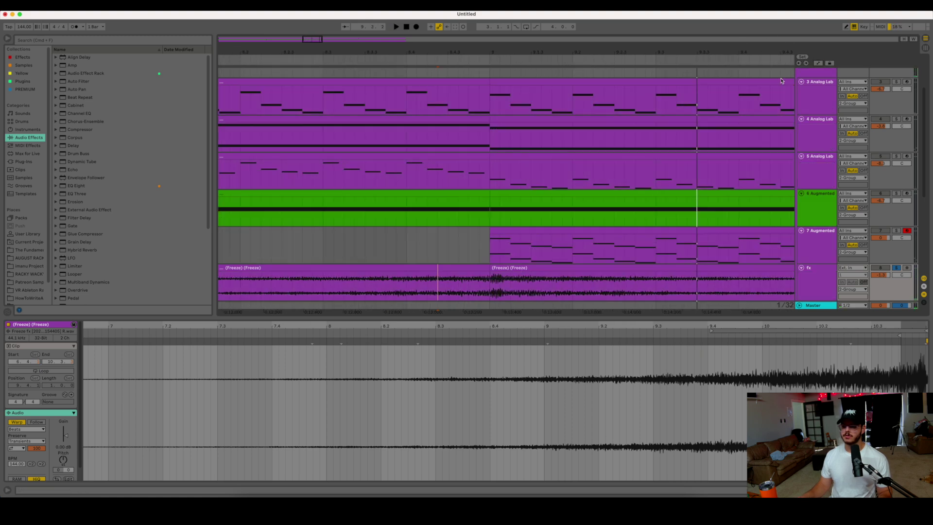
{"action": "left_click", "coordinate": [486, 275]}
{"action": "key", "text": "space"}
{"action": "left_click", "coordinate": [438, 293]}
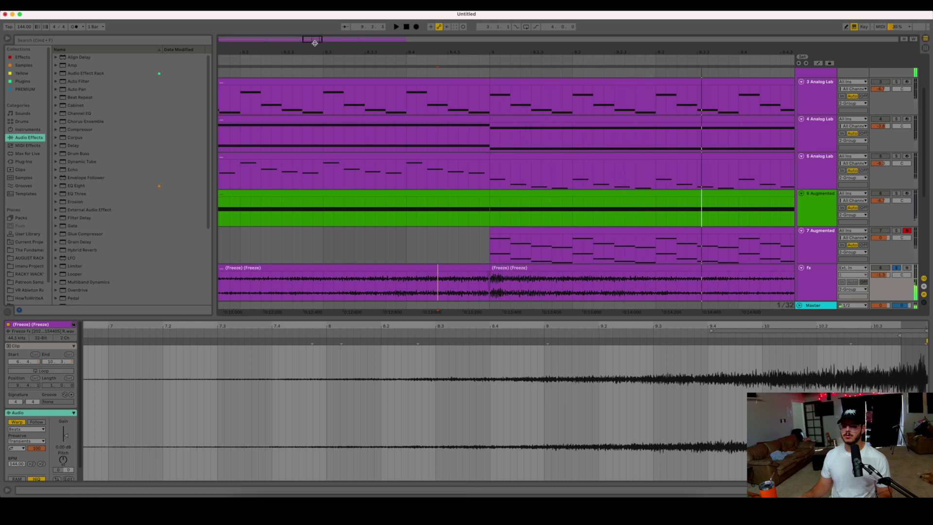
Add an EQ Eight to the fx group, raise its low-cut frequency slightly and play the result.
{"action": "scroll", "coordinate": [483, 261], "scroll_direction": "down", "scroll_amount": 10}
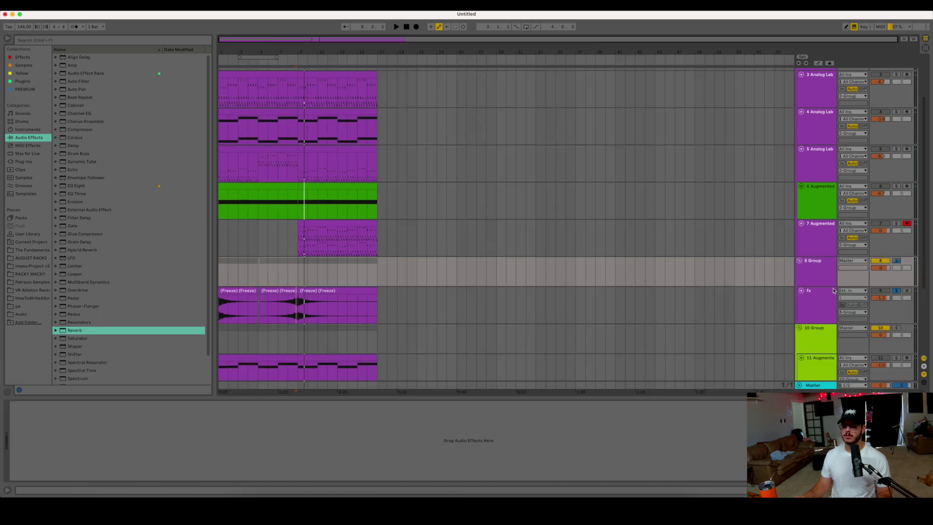
{"action": "left_click", "coordinate": [826, 272]}
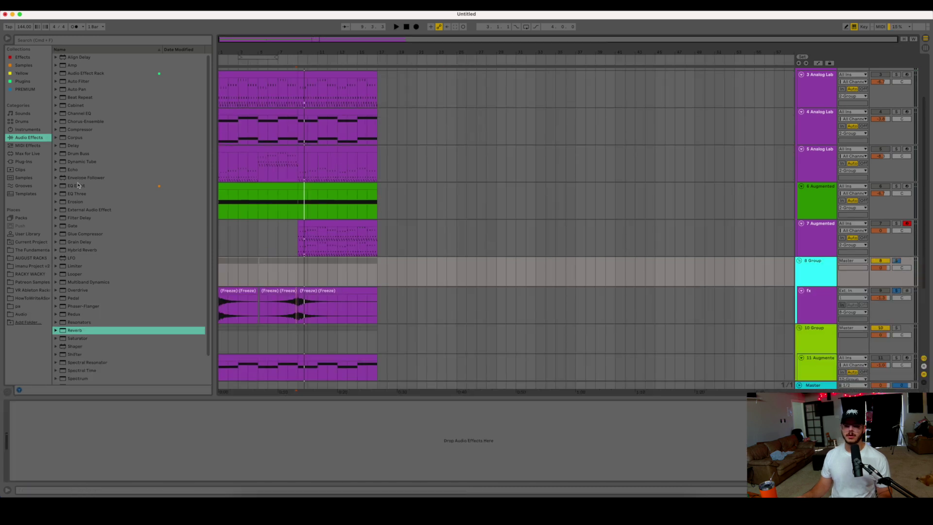
{"action": "left_click_drag", "start_coordinate": [78, 185], "coordinate": [182, 446]}
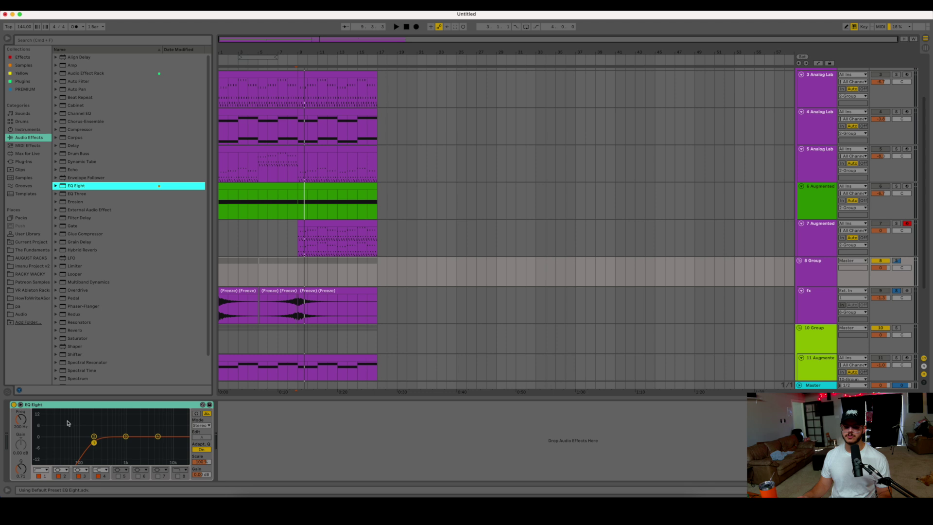
{"action": "left_click_drag", "start_coordinate": [94, 443], "coordinate": [97, 443]}
{"action": "key", "text": "space"}
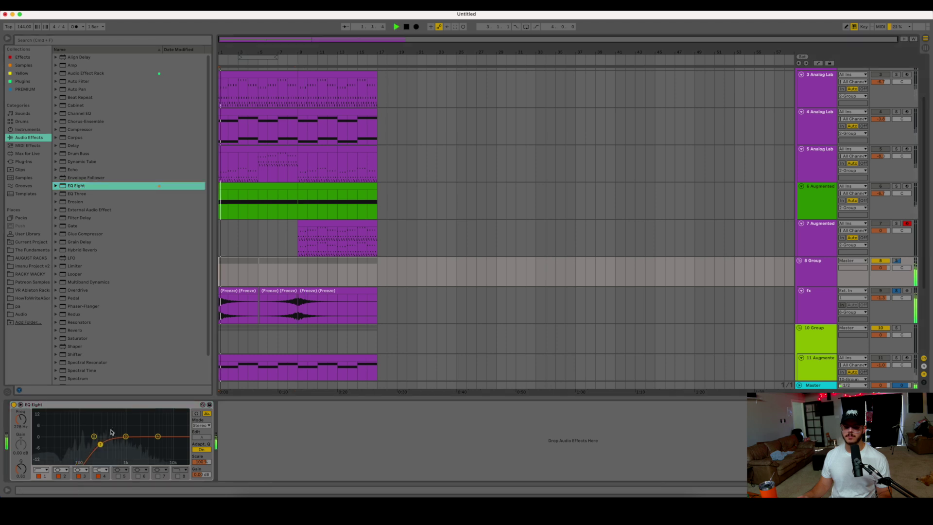
Hide the device view and browser, unsolo the fx group and play through the full arrangement.
{"action": "key", "text": "super+alt+l"}
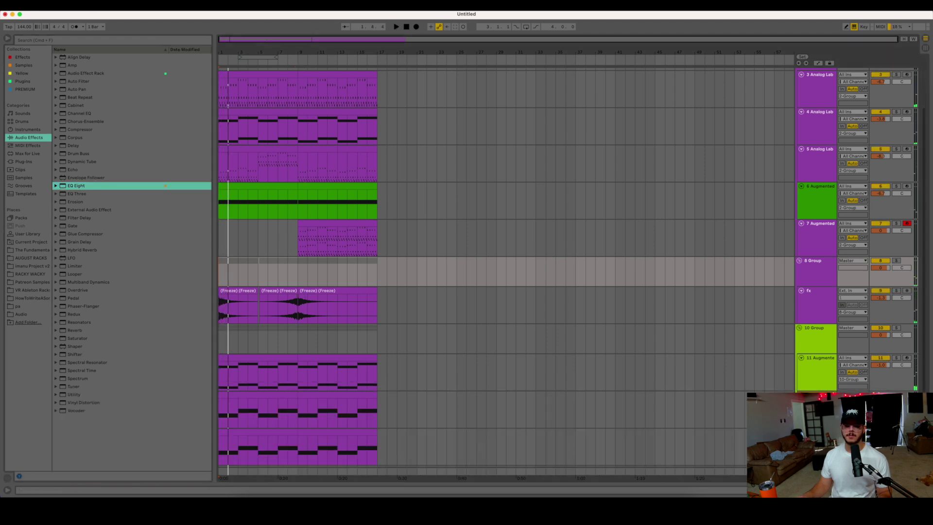
{"action": "key", "text": "super+alt+b"}
{"action": "key", "text": "plus"}
{"action": "key", "text": "space"}
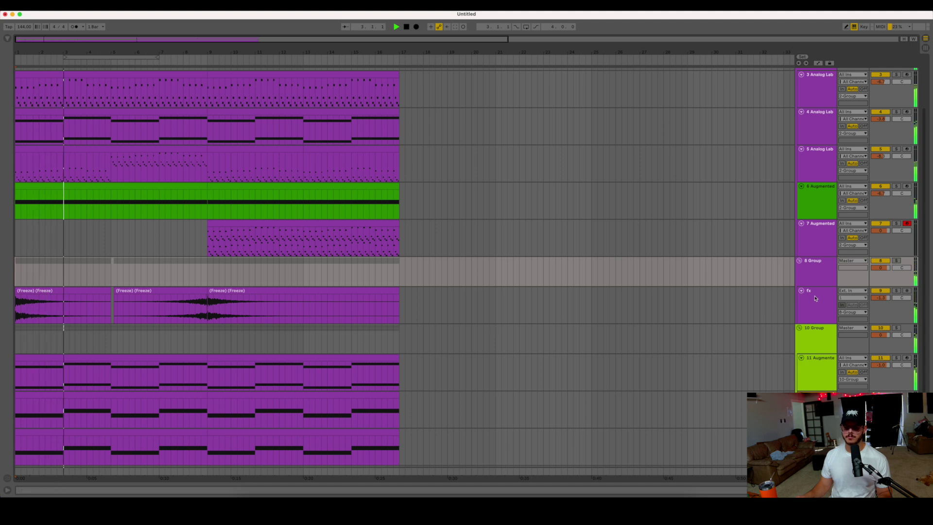
{"action": "key", "text": "minus"}
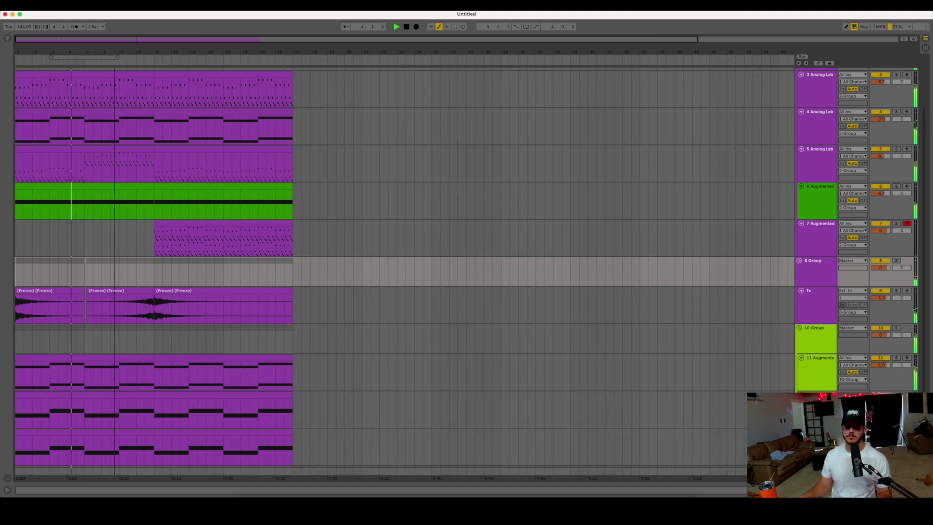
{"action": "scroll", "coordinate": [281, 339], "scroll_direction": "down", "scroll_amount": 2}
{"action": "scroll", "coordinate": [298, 367], "scroll_direction": "up", "scroll_amount": 5}
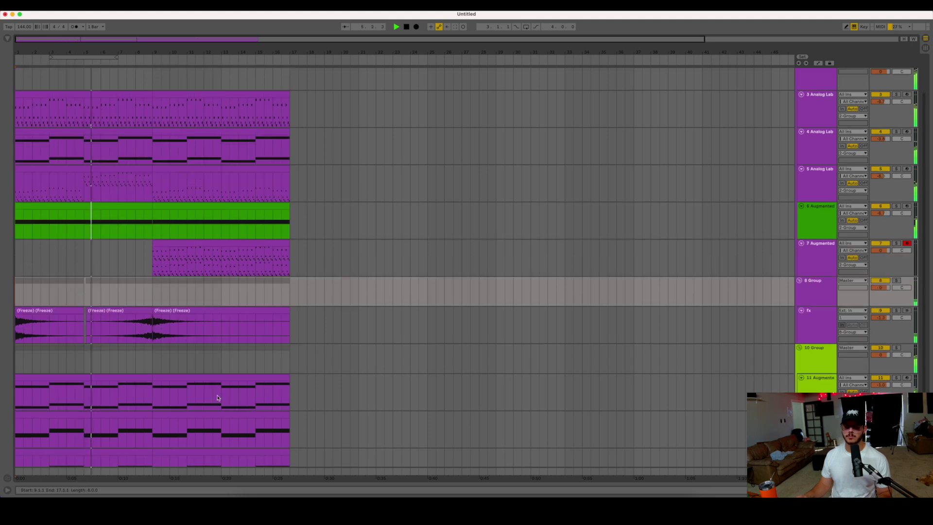
{"action": "left_click_drag", "start_coordinate": [21, 42], "coordinate": [30, 78]}
Turn the fx level up slightly during playback, and check the 7 Augmented layer's notes and device chain.
{"action": "left_click_drag", "start_coordinate": [887, 321], "coordinate": [887, 311]}
{"action": "left_click", "coordinate": [896, 288]}
{"action": "left_click", "coordinate": [895, 287]}
{"action": "left_click", "coordinate": [491, 283]}
{"action": "double_click", "coordinate": [492, 286]}
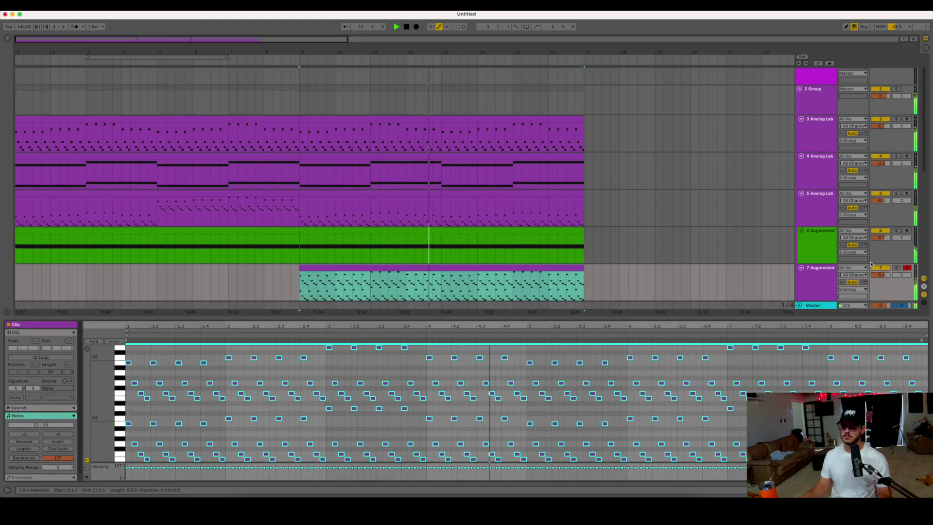
{"action": "left_click", "coordinate": [816, 270]}
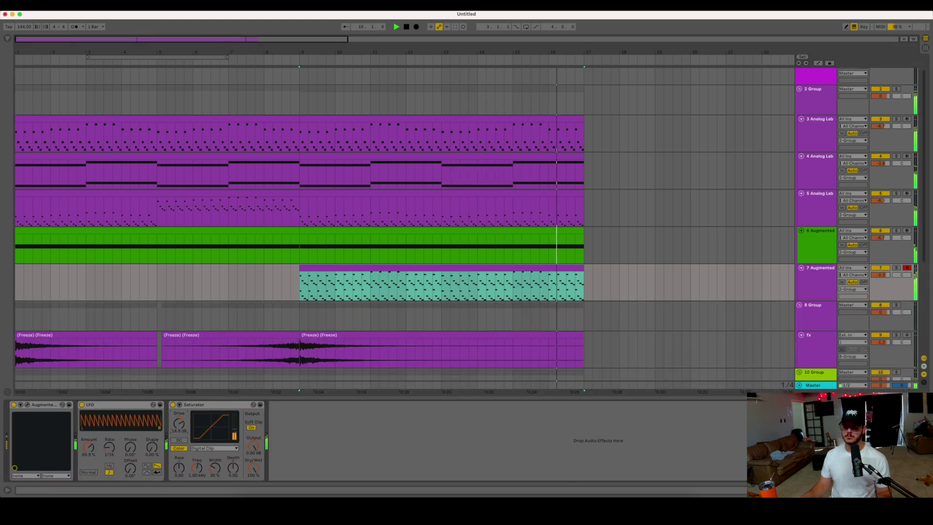
Stop playback and insert a new MIDI track directly below 7 Augmented.
{"action": "left_click", "coordinate": [925, 490]}
{"action": "key", "text": "space"}
{"action": "left_click", "coordinate": [817, 286]}
{"action": "key", "text": "shift+super+t"}
{"action": "scroll", "coordinate": [631, 394], "scroll_direction": "up", "scroll_amount": 1}
Copy the 4 Analog Lab chord clip from bars 9 to 17 onto the new Serum track.
{"action": "left_click_drag", "start_coordinate": [302, 356], "coordinate": [590, 348]}
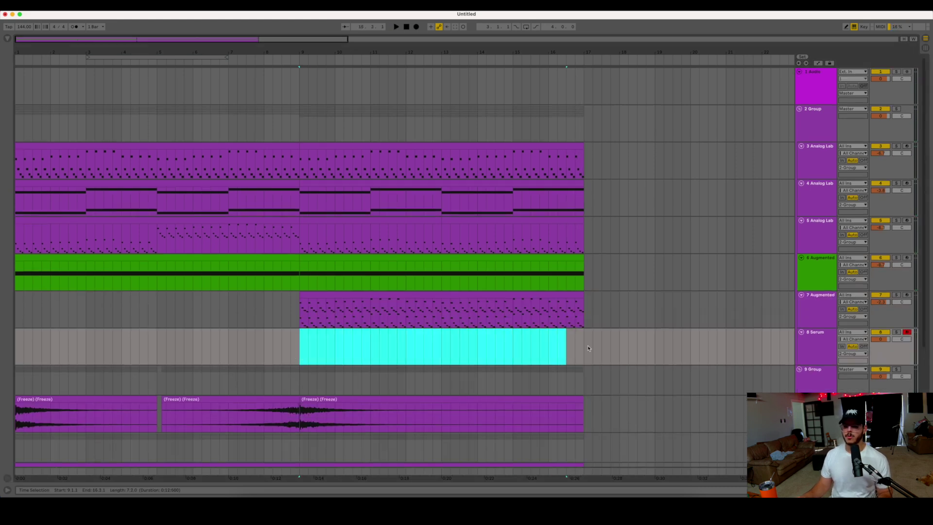
{"action": "left_click", "coordinate": [426, 189]}
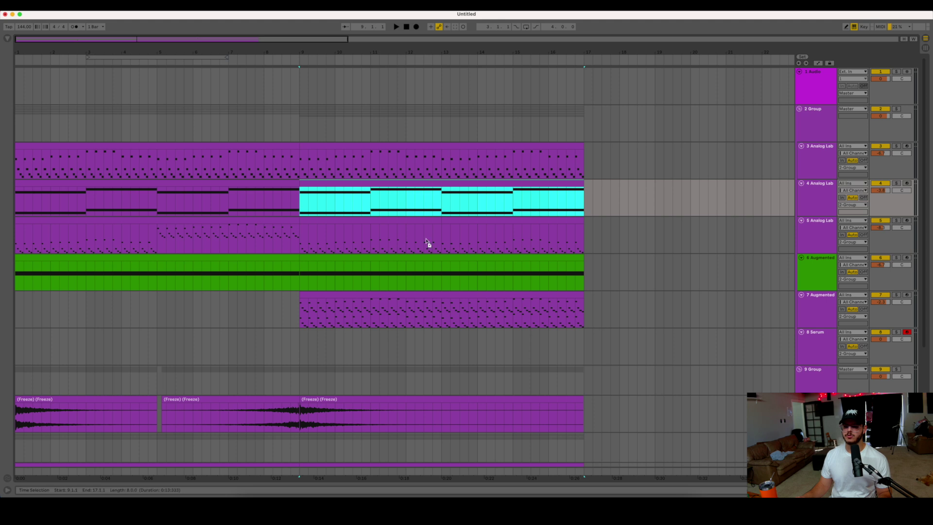
{"action": "left_click_drag", "start_coordinate": [425, 268], "coordinate": [425, 346]}
{"action": "double_click", "coordinate": [817, 344]}
Double the two-note chords in the Serum track's copied clip with an octave layer.
{"action": "double_click", "coordinate": [420, 331]}
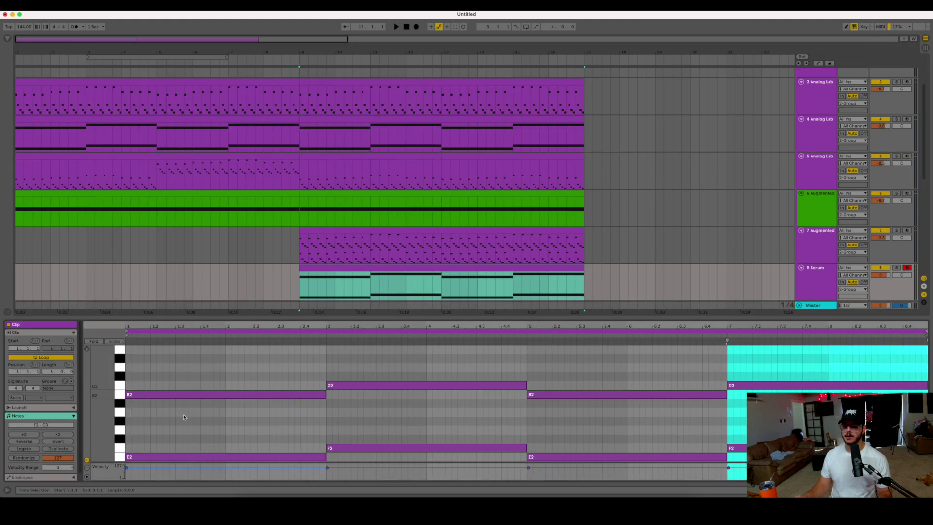
{"action": "left_click_drag", "start_coordinate": [208, 350], "coordinate": [208, 349]}
{"action": "scroll", "coordinate": [213, 362], "scroll_direction": "up", "scroll_amount": 3}
{"action": "left_click", "coordinate": [232, 374]}
{"action": "scroll", "coordinate": [232, 374], "scroll_direction": "up", "scroll_amount": 3}
Replace the Serum instrument on track 8 with Arturia's Analog Lab V, using the plug-in browser.
{"action": "left_click", "coordinate": [819, 267]}
{"action": "key", "text": "shift+Tab"}
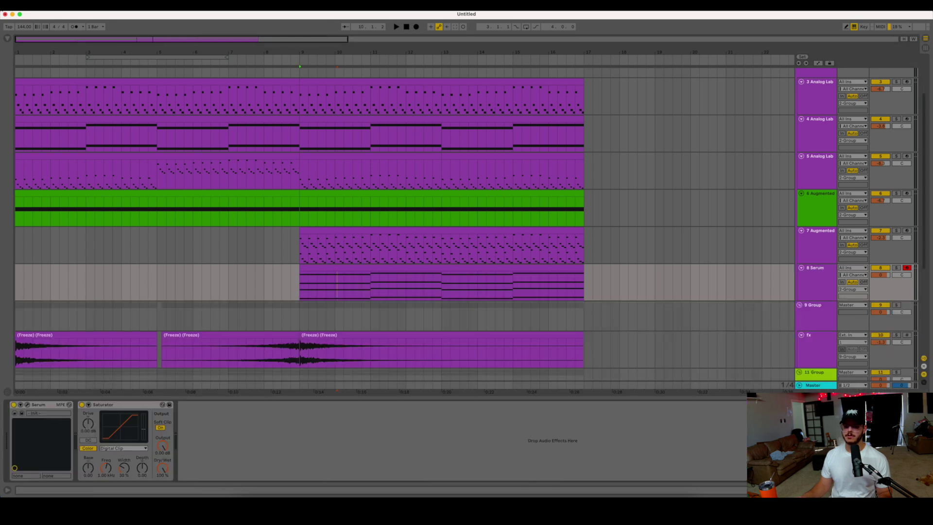
{"action": "left_click", "coordinate": [8, 37]}
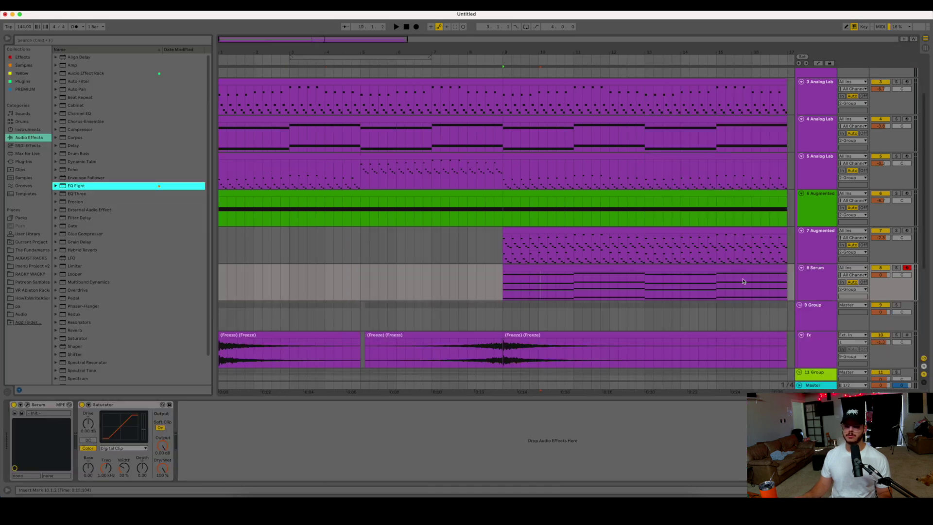
{"action": "left_click", "coordinate": [724, 248]}
{"action": "left_click", "coordinate": [809, 244]}
{"action": "key", "text": "Up"}
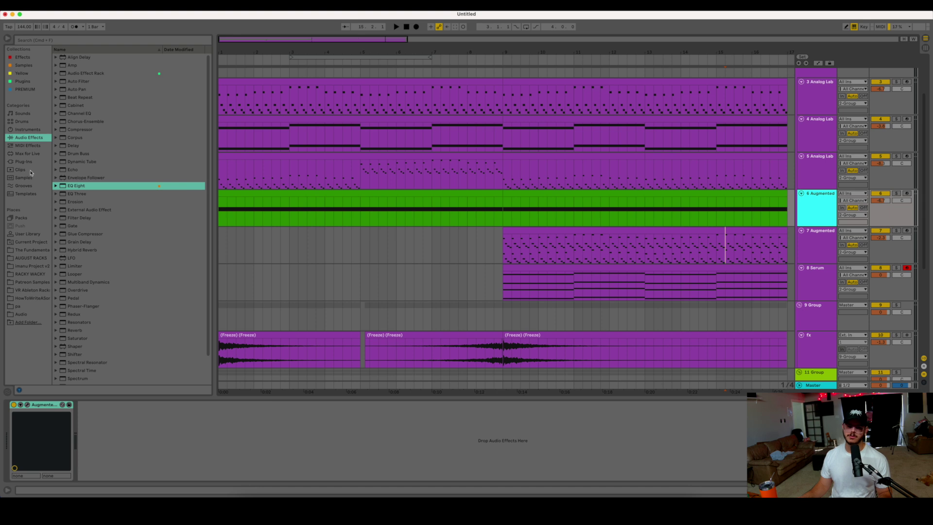
{"action": "left_click", "coordinate": [23, 57]}
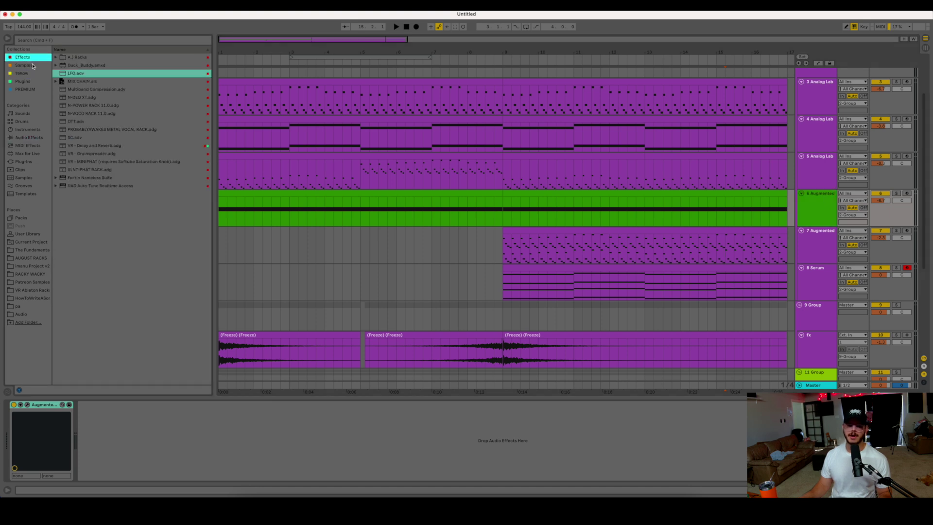
{"action": "left_click", "coordinate": [28, 161]}
{"action": "left_click_drag", "start_coordinate": [82, 99], "coordinate": [625, 267]}
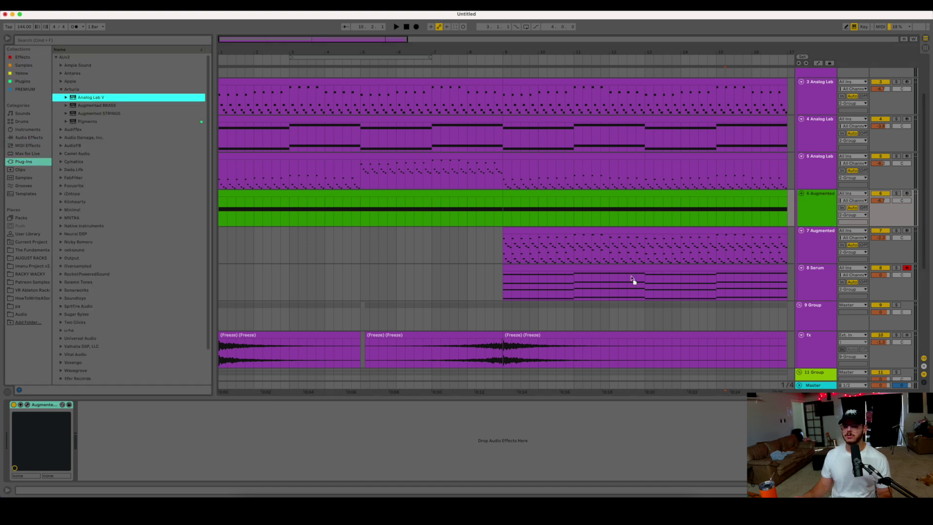
{"action": "left_click_drag", "start_coordinate": [525, 262], "coordinate": [508, 283]}
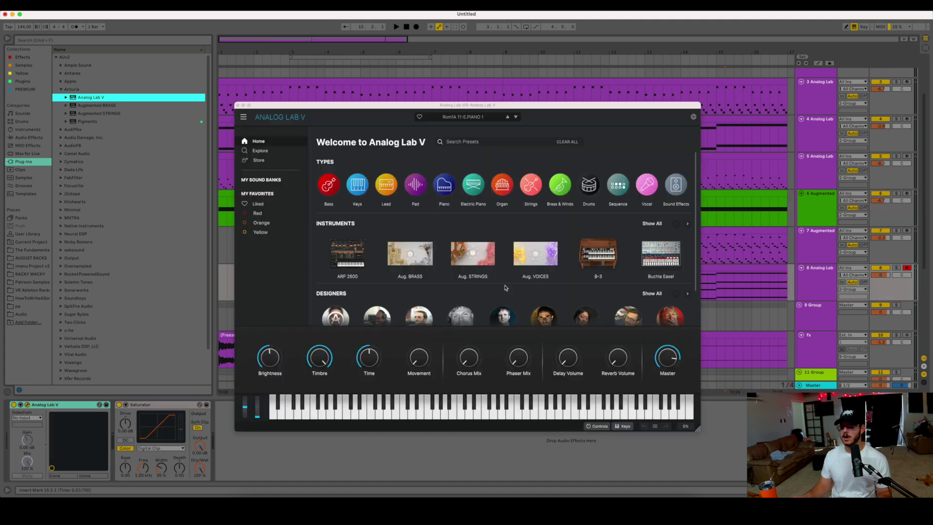
Load the Organ preset 16' 4' Blackface in Analog Lab V and compare it with 8880000 during solo playback.
{"action": "left_click", "coordinate": [462, 117]}
{"action": "mouse_move", "coordinate": [451, 181]}
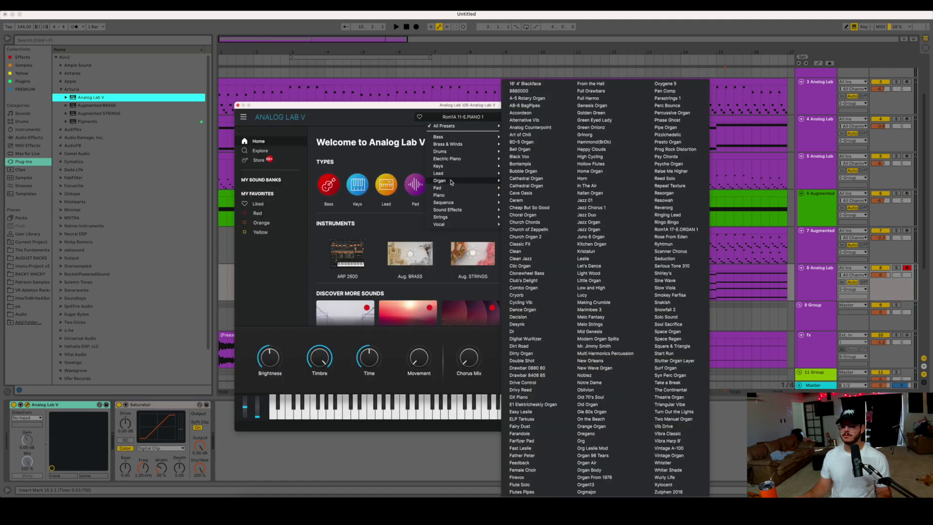
{"action": "left_click", "coordinate": [551, 86]}
{"action": "key", "text": "space"}
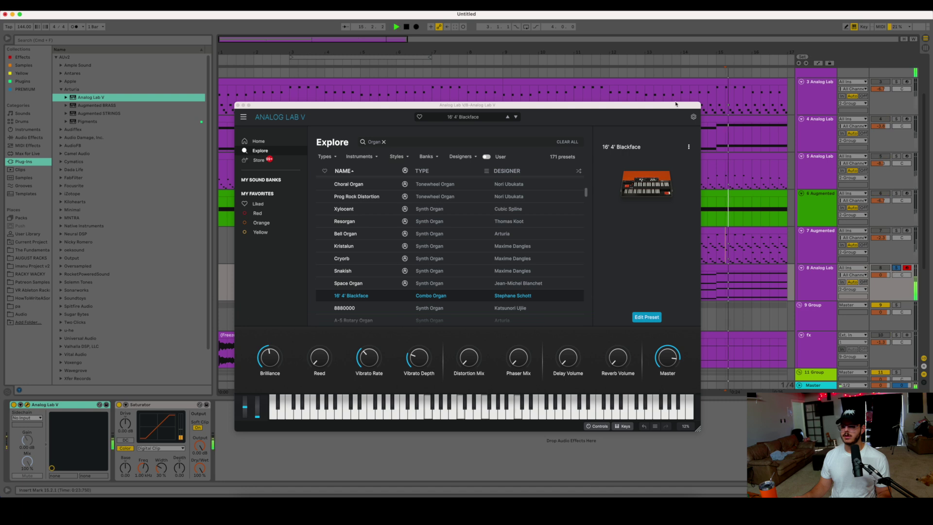
{"action": "left_click_drag", "start_coordinate": [639, 108], "coordinate": [465, 93]}
{"action": "left_click", "coordinate": [228, 127]}
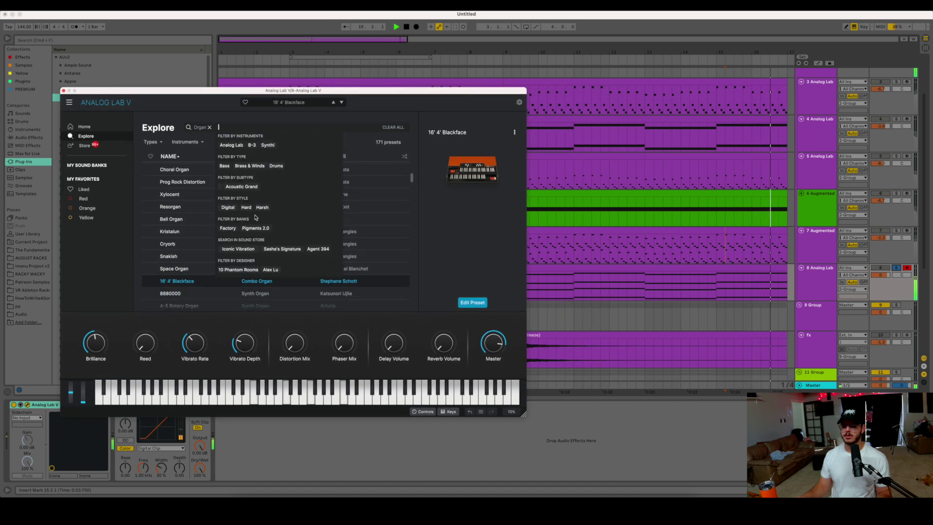
{"action": "key", "text": "Down"}
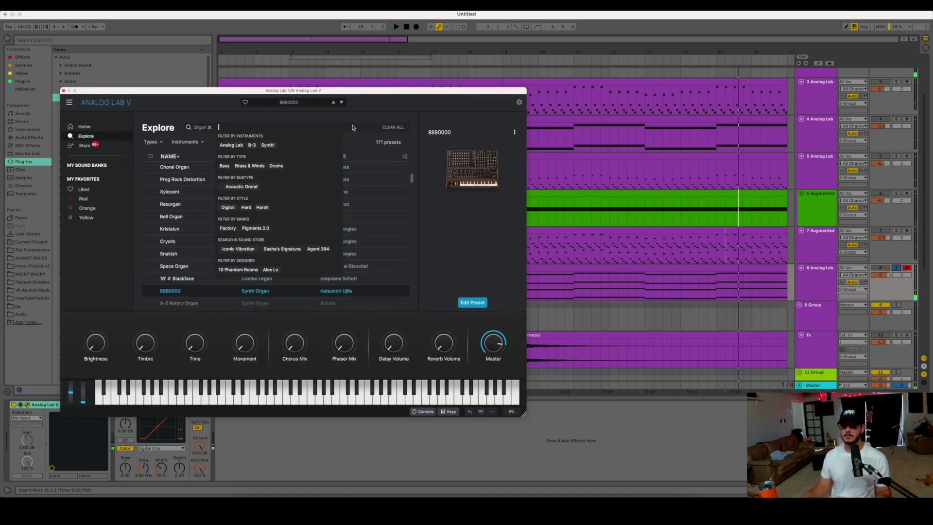
{"action": "left_click", "coordinate": [371, 142]}
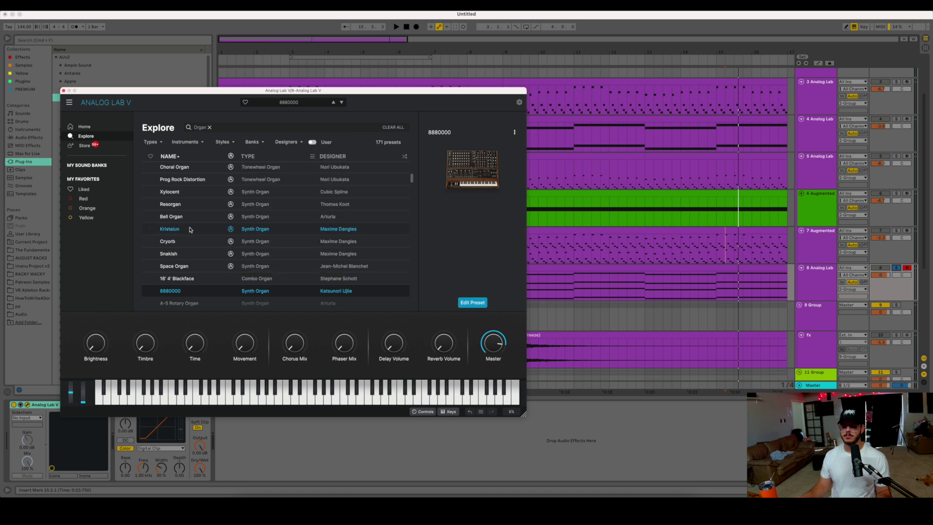
Audition the organ presets from Choral Organ through Snakish against the chord clip.
{"action": "left_click", "coordinate": [185, 168]}
{"action": "left_click", "coordinate": [183, 180]}
{"action": "left_click", "coordinate": [181, 192]}
{"action": "left_click", "coordinate": [181, 205]}
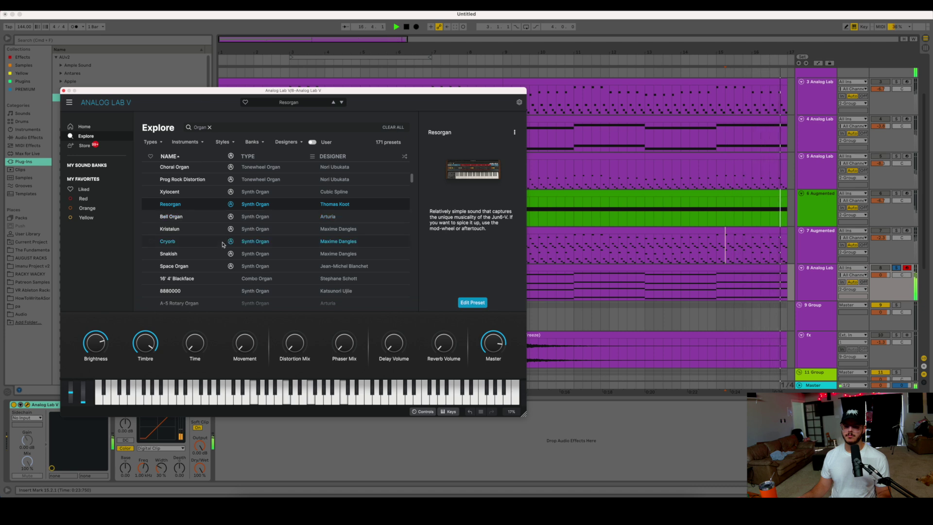
{"action": "left_click", "coordinate": [181, 217]}
{"action": "left_click", "coordinate": [206, 229]}
{"action": "left_click", "coordinate": [205, 242]}
{"action": "left_click", "coordinate": [204, 255]}
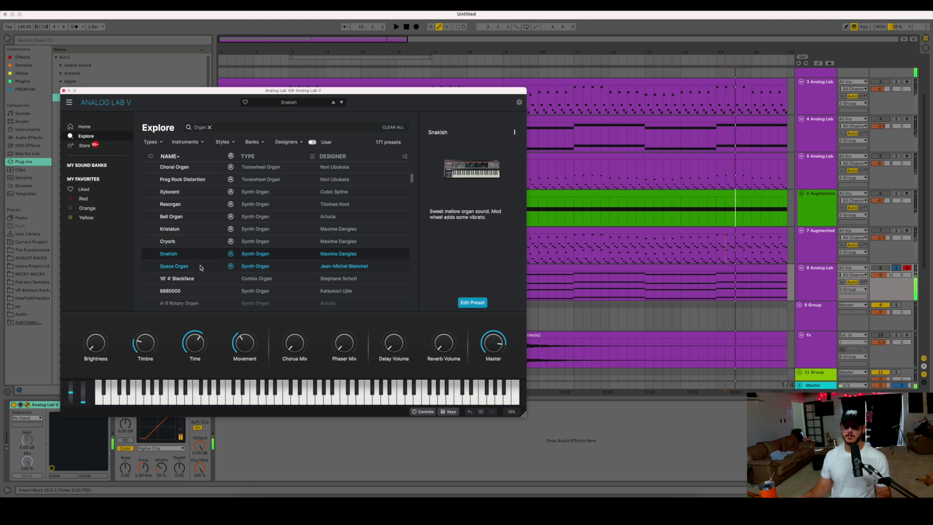
Continue auditioning organ presets from Space Organ through Art of Chill.
{"action": "left_click", "coordinate": [200, 267]}
{"action": "left_click", "coordinate": [201, 280]}
{"action": "left_click", "coordinate": [203, 294]}
{"action": "scroll", "coordinate": [204, 292], "scroll_direction": "down", "scroll_amount": 2}
{"action": "left_click", "coordinate": [205, 276]}
{"action": "left_click", "coordinate": [207, 287]}
{"action": "scroll", "coordinate": [208, 282], "scroll_direction": "down", "scroll_amount": 2}
{"action": "left_click", "coordinate": [209, 270]}
{"action": "left_click", "coordinate": [209, 284]}
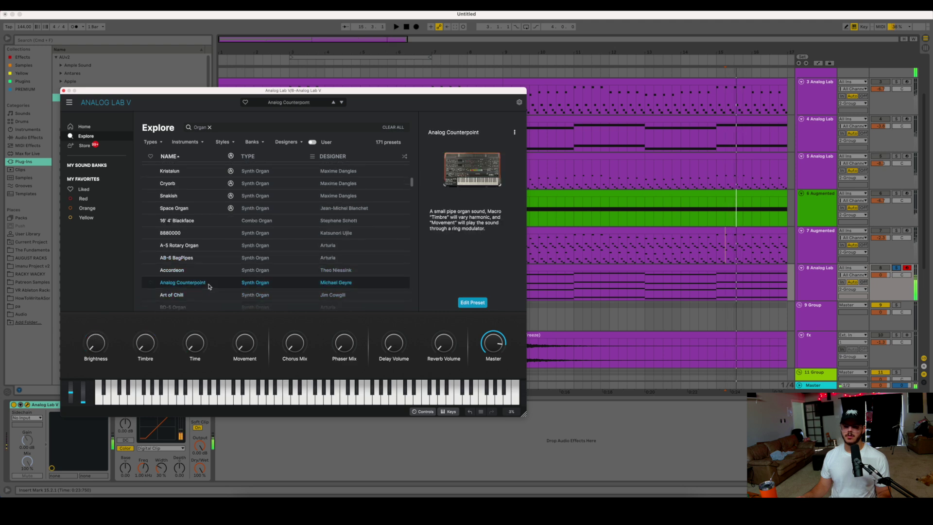
{"action": "left_click", "coordinate": [209, 295]}
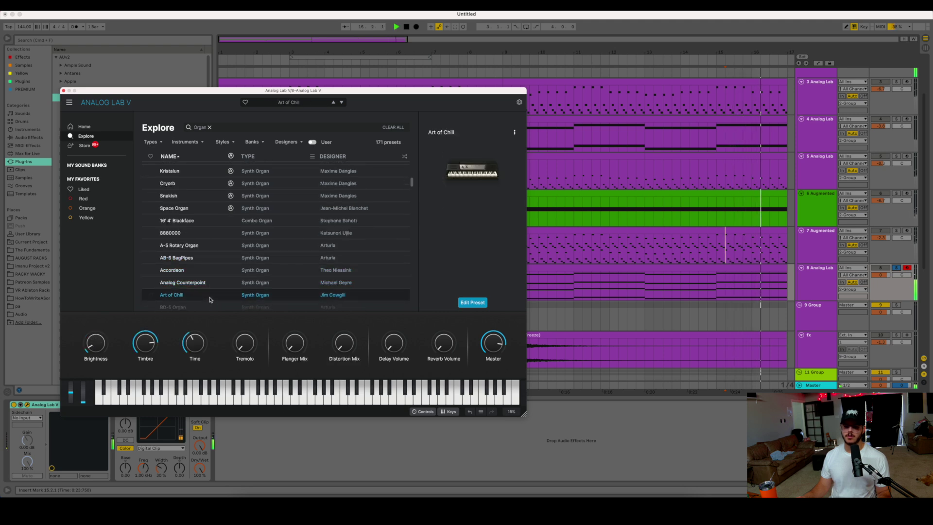
Try BD-5 Organ, Bubble Organ, Bontempis and both Cathedral Organ presets, then load Cave Oasis and close the plug-in window.
{"action": "scroll", "coordinate": [207, 286], "scroll_direction": "down", "scroll_amount": 2}
{"action": "left_click", "coordinate": [204, 276]}
{"action": "left_click", "coordinate": [204, 300]}
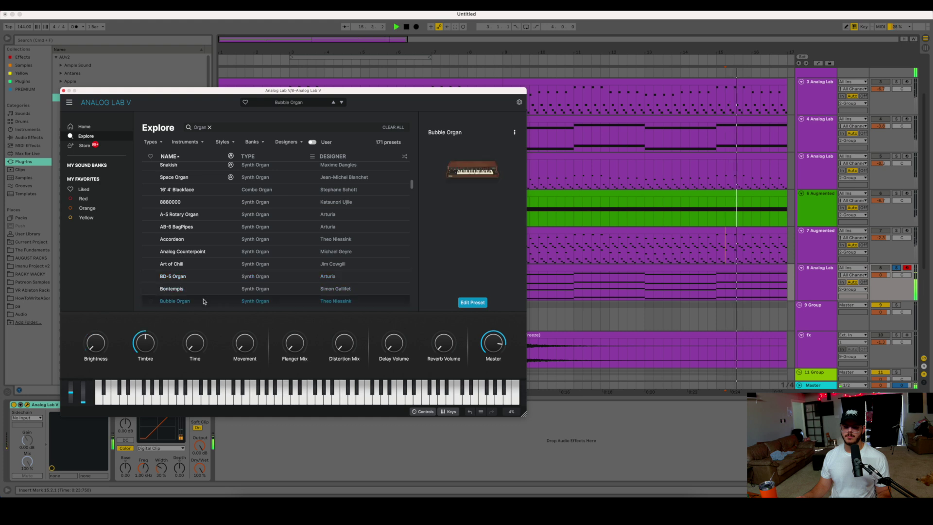
{"action": "left_click", "coordinate": [204, 290]}
{"action": "scroll", "coordinate": [204, 292], "scroll_direction": "down", "scroll_amount": 2}
{"action": "left_click", "coordinate": [203, 288]}
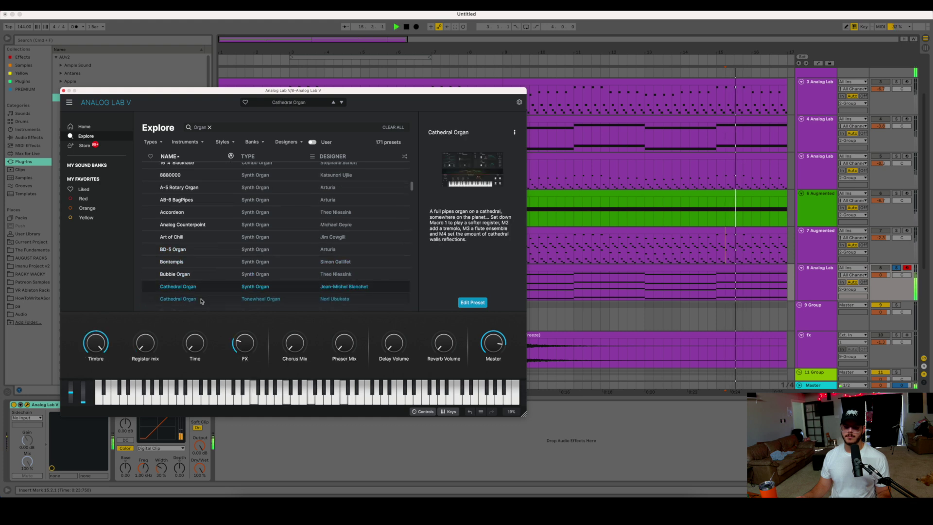
{"action": "left_click", "coordinate": [202, 299]}
{"action": "scroll", "coordinate": [202, 300], "scroll_direction": "down", "scroll_amount": 2}
{"action": "left_click", "coordinate": [202, 284]}
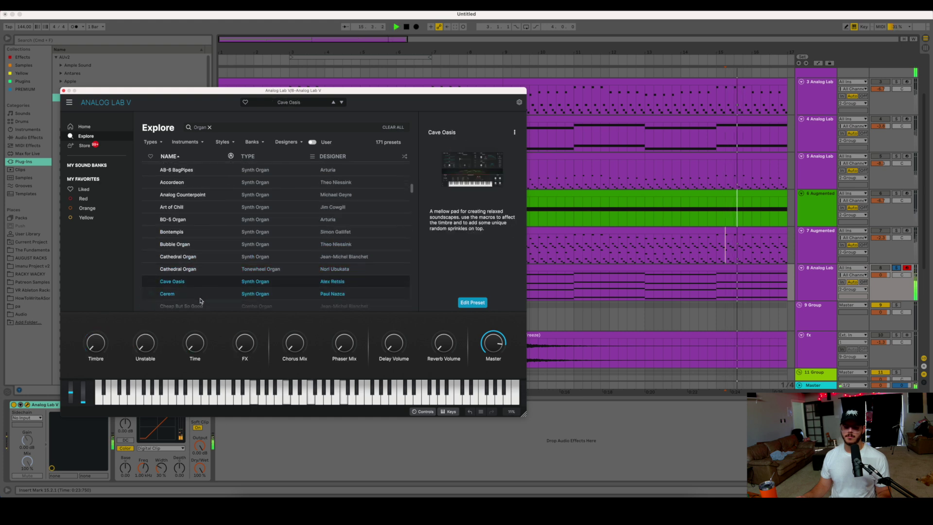
{"action": "left_click", "coordinate": [63, 91]}
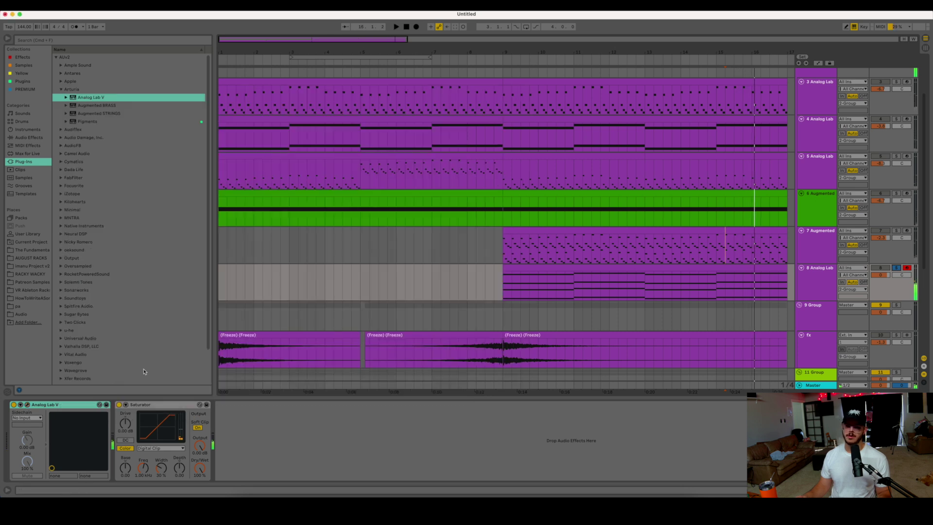
Search for OTT among the effects and add it after Saturator on the organ track.
{"action": "left_click", "coordinate": [68, 39]}
{"action": "type", "text": "ott"}
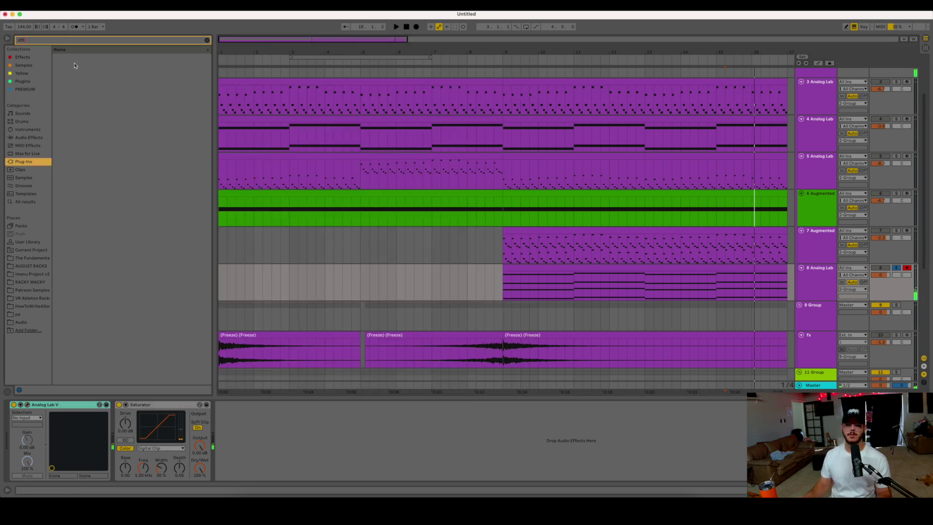
{"action": "left_click", "coordinate": [30, 57]}
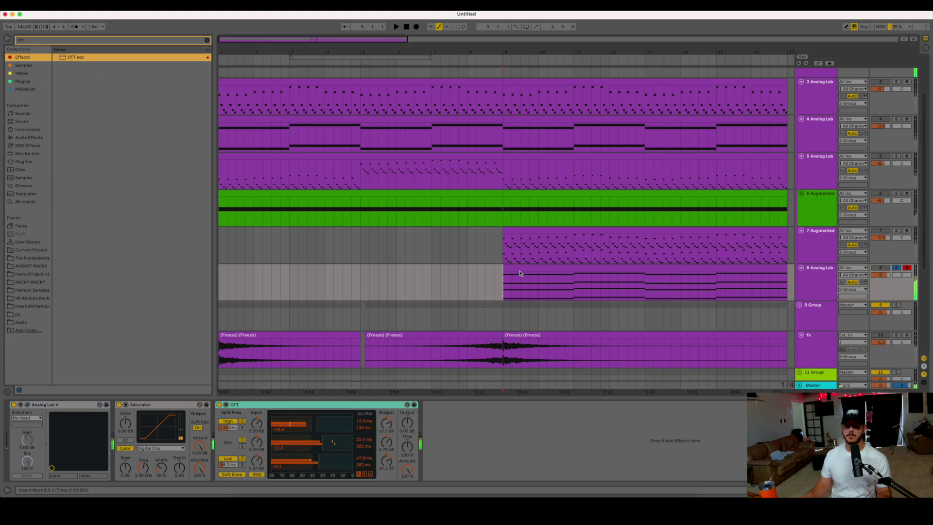
Select all chord notes in the organ clip, shift them up in pitch and play the result.
{"action": "double_click", "coordinate": [520, 268]}
{"action": "key", "text": "space"}
{"action": "left_click", "coordinate": [218, 412]}
{"action": "key", "text": "super+a"}
{"action": "left_click_drag", "start_coordinate": [142, 412], "coordinate": [146, 360]}
{"action": "key", "text": "space"}
{"action": "left_click", "coordinate": [634, 394]}
Adjust the high-band output gain of OTT on the organ track and duplicate the track with its chord clip.
{"action": "double_click", "coordinate": [820, 279]}
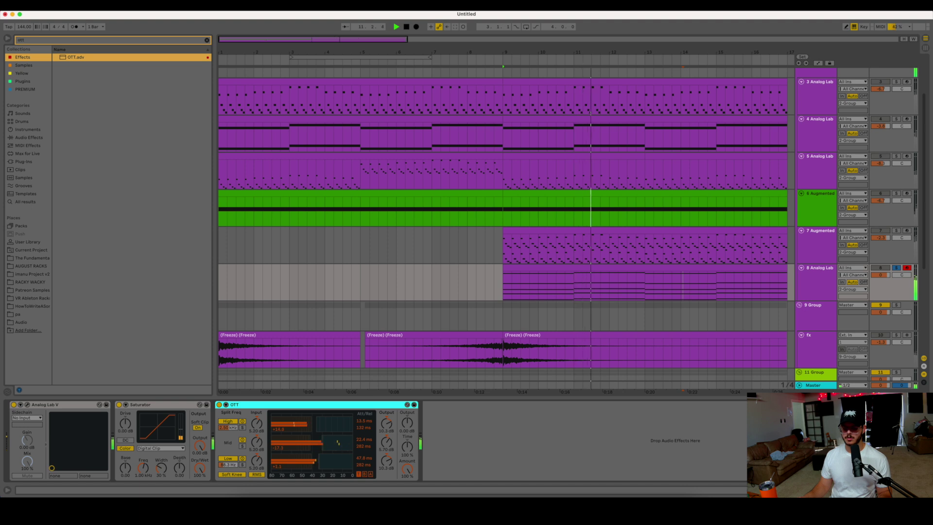
{"action": "left_click_drag", "start_coordinate": [387, 423], "coordinate": [387, 417]}
{"action": "left_click", "coordinate": [810, 276]}
{"action": "key", "text": "space"}
{"action": "key", "text": "super+d"}
{"action": "scroll", "coordinate": [575, 279], "scroll_direction": "down", "scroll_amount": 4}
{"action": "left_click", "coordinate": [576, 217]}
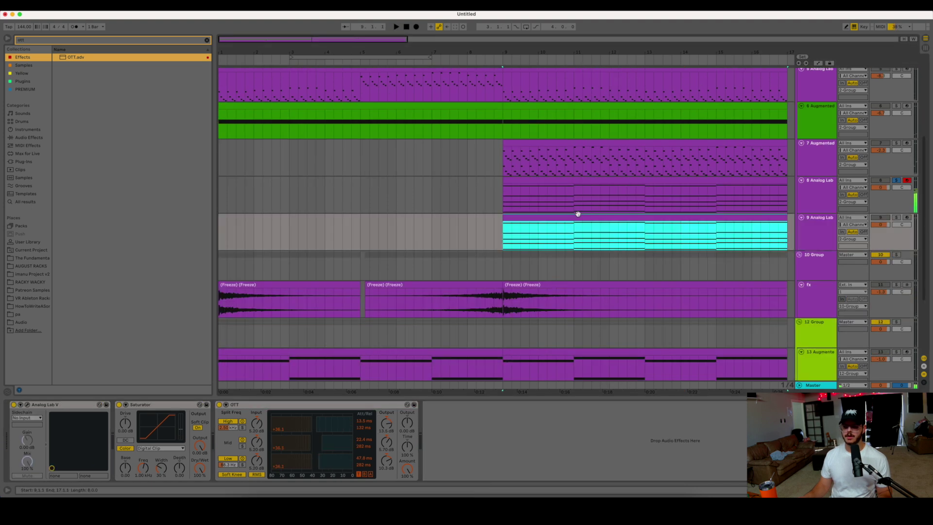
Solo the duplicated organ track and delete the lower chord notes from its clip.
{"action": "left_click", "coordinate": [896, 180]}
{"action": "left_click", "coordinate": [896, 217]}
{"action": "double_click", "coordinate": [700, 219]}
{"action": "scroll", "coordinate": [275, 451], "scroll_direction": "up", "scroll_amount": 3}
{"action": "scroll", "coordinate": [275, 451], "scroll_direction": "down", "scroll_amount": 7}
{"action": "left_click_drag", "start_coordinate": [274, 451], "coordinate": [787, 354]}
{"action": "key", "text": "Delete"}
{"action": "scroll", "coordinate": [796, 437], "scroll_direction": "up", "scroll_amount": 3}
{"action": "left_click_drag", "start_coordinate": [797, 443], "coordinate": [286, 361]}
{"action": "key", "text": "Delete"}
Delete the remaining extra notes from the duplicated clip, keeping only the B4 to C5 line.
{"action": "scroll", "coordinate": [546, 432], "scroll_direction": "up", "scroll_amount": 4}
{"action": "left_click_drag", "start_coordinate": [223, 410], "coordinate": [931, 357]}
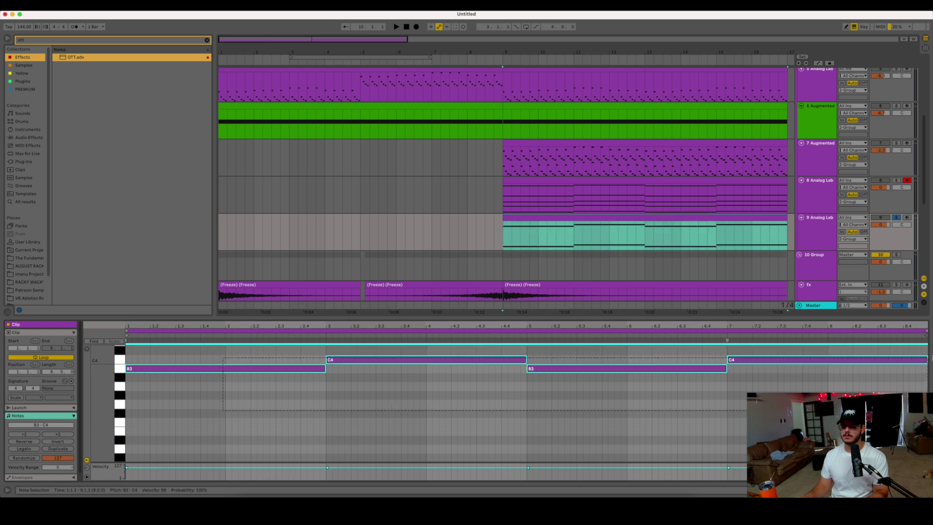
{"action": "scroll", "coordinate": [796, 427], "scroll_direction": "down", "scroll_amount": 5}
{"action": "scroll", "coordinate": [797, 428], "scroll_direction": "up", "scroll_amount": 7}
{"action": "left_click", "coordinate": [777, 428]}
{"action": "left_click_drag", "start_coordinate": [777, 428], "coordinate": [219, 353]}
{"action": "key", "text": "Delete"}
{"action": "scroll", "coordinate": [577, 427], "scroll_direction": "up", "scroll_amount": 4}
{"action": "left_click", "coordinate": [576, 427]}
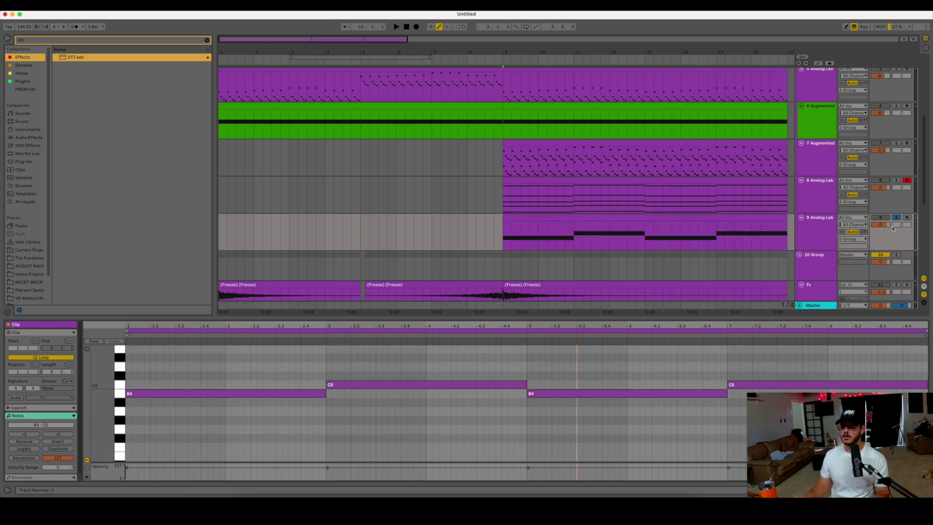
Listen to the duplicated line soloed and in the mix, and compare it with the organ chords and track 7.
{"action": "key", "text": "shift+Tab"}
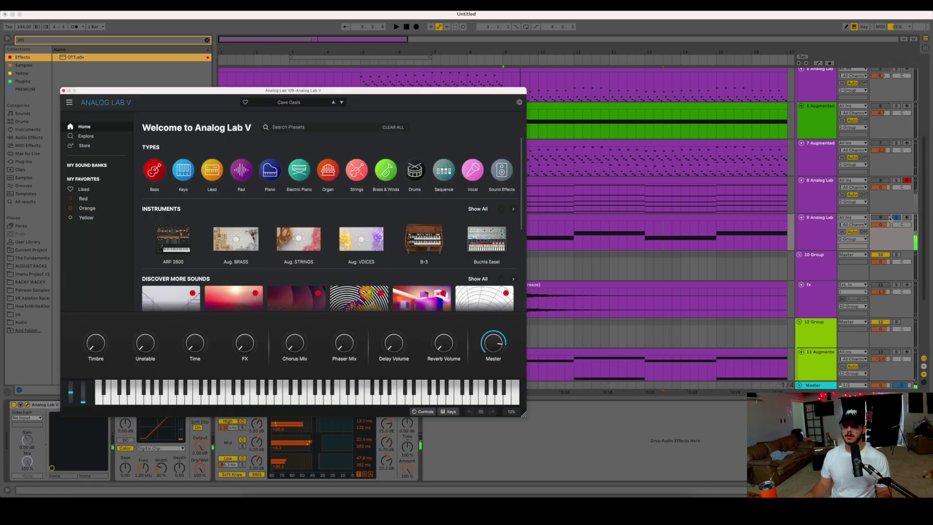
{"action": "left_click", "coordinate": [895, 218]}
{"action": "left_click", "coordinate": [895, 218]}
{"action": "left_click", "coordinate": [817, 182]}
{"action": "left_click", "coordinate": [896, 181]}
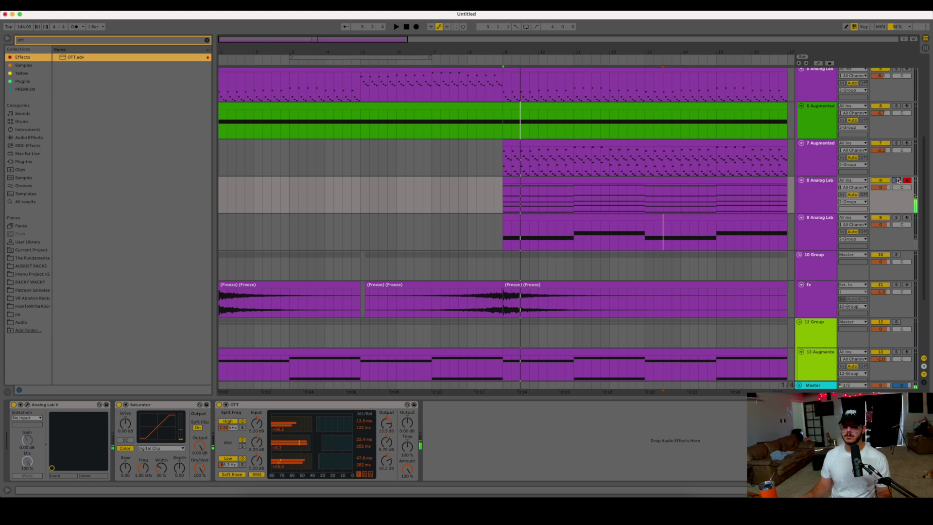
{"action": "left_click", "coordinate": [374, 197]}
{"action": "left_click", "coordinate": [896, 143]}
{"action": "left_click", "coordinate": [845, 210]}
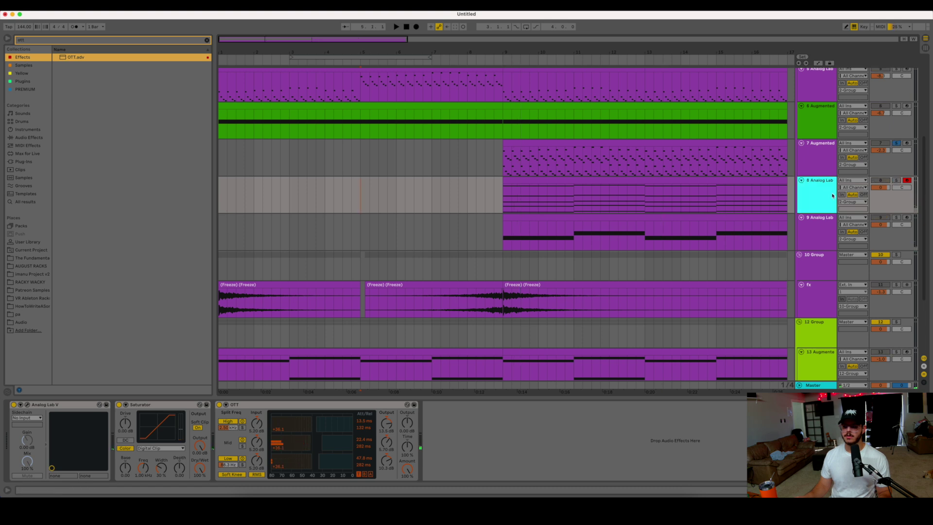
Solo the duplicated track, filter Analog Lab V presets by Lead, load Belles Iles and play the line.
{"action": "left_click", "coordinate": [904, 217]}
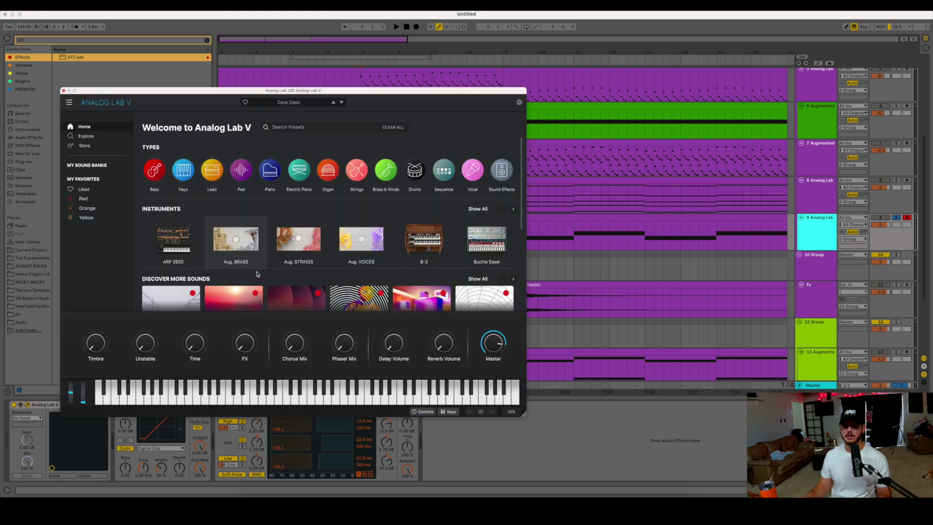
{"action": "left_click", "coordinate": [308, 104]}
{"action": "left_click", "coordinate": [350, 143]}
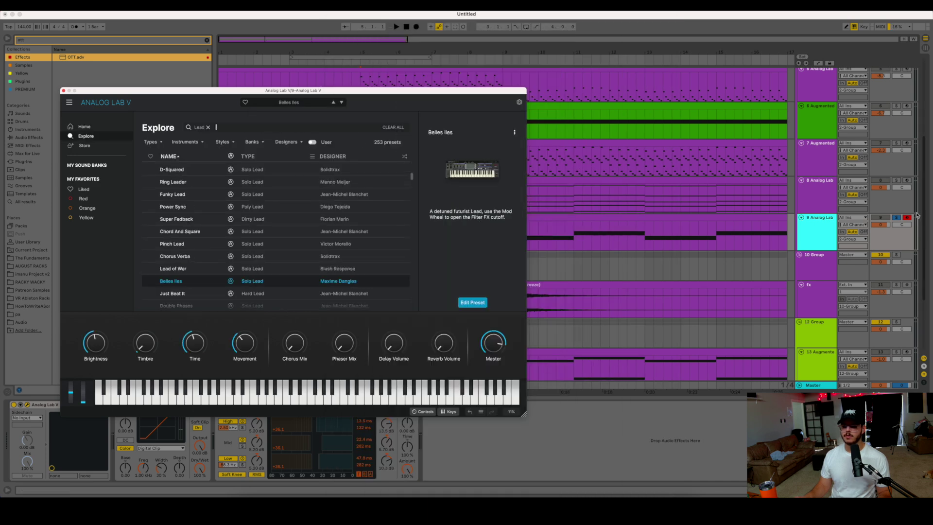
{"action": "type", "text": "d"}
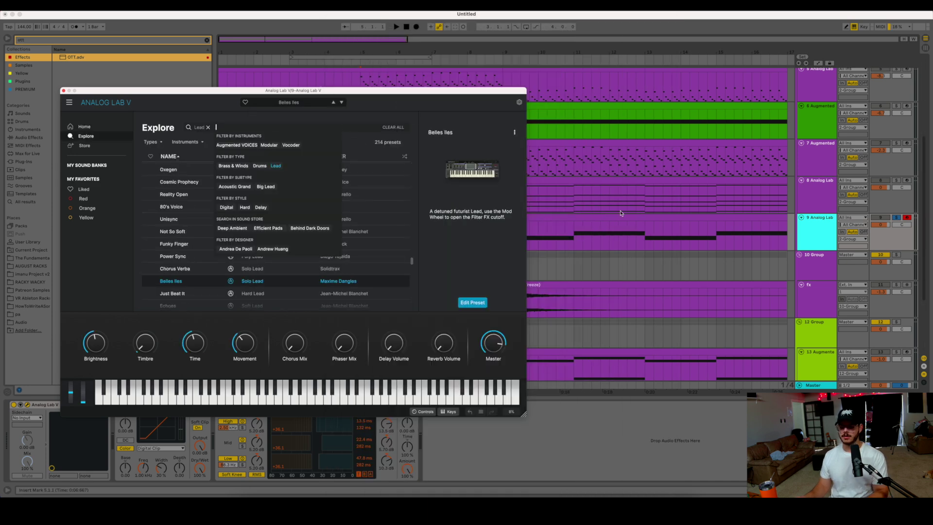
{"action": "left_click", "coordinate": [646, 241]}
{"action": "key", "text": "space"}
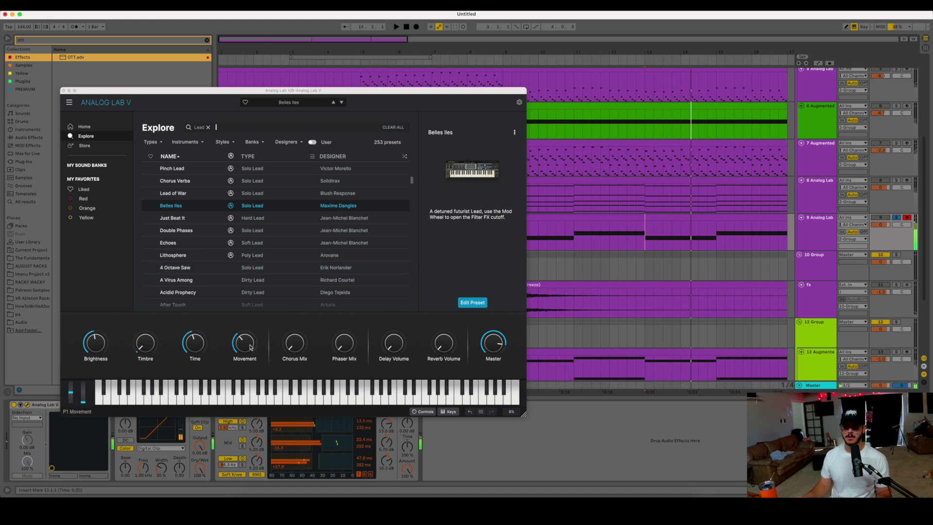
Expose the Movement macro of the lead's Analog Lab V and draw its automation from bar 9.
{"action": "left_click", "coordinate": [245, 358]}
{"action": "left_click", "coordinate": [63, 90]}
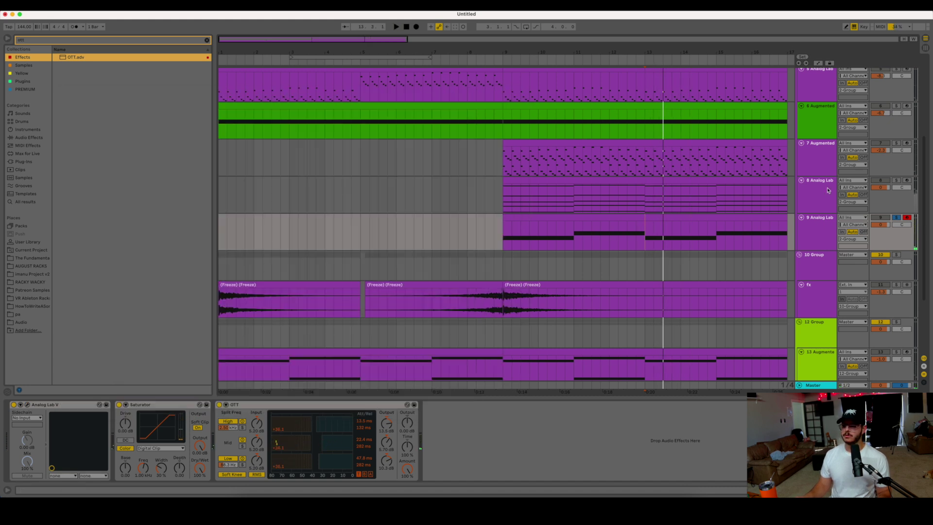
{"action": "key", "text": "a"}
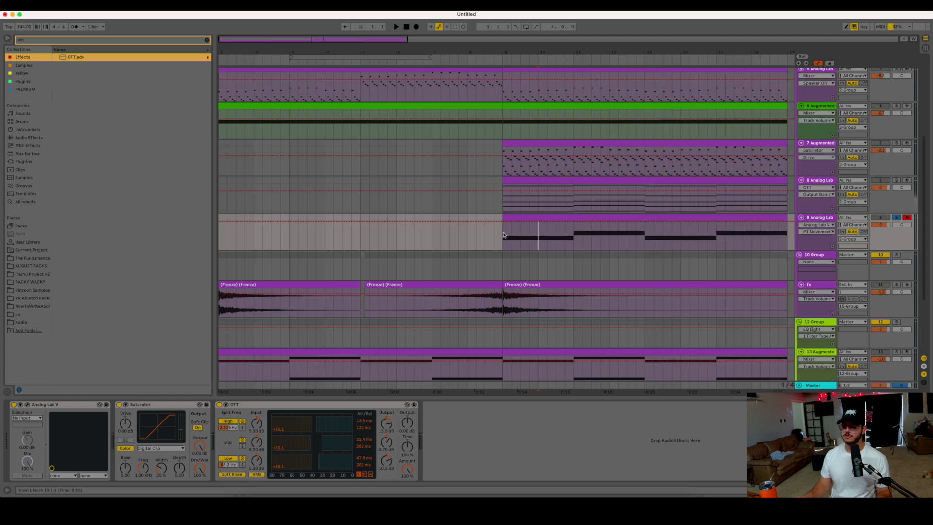
{"action": "left_click_drag", "start_coordinate": [503, 222], "coordinate": [503, 250]}
{"action": "left_click_drag", "start_coordinate": [570, 247], "coordinate": [611, 247]}
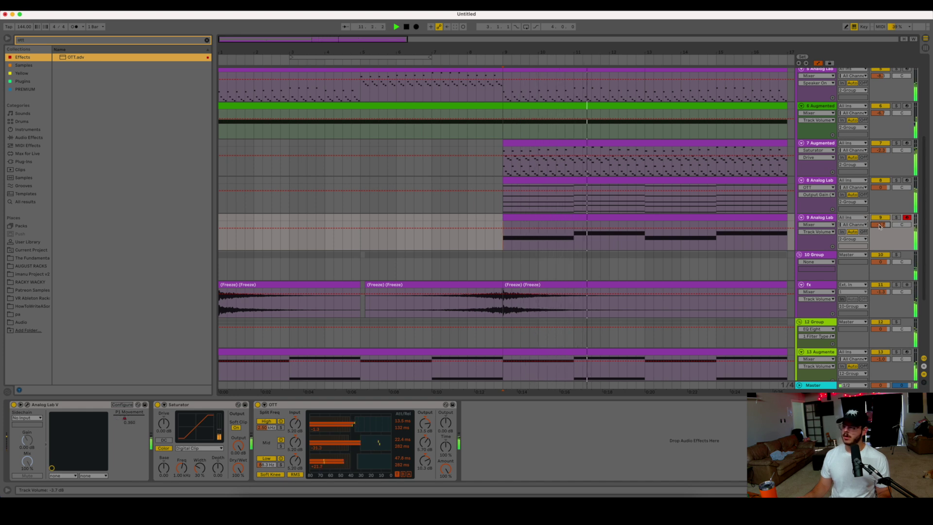
Transpose all notes of the lead clip up to E5 and F5 and play them with the mix.
{"action": "double_click", "coordinate": [660, 217]}
{"action": "left_click", "coordinate": [189, 428]}
{"action": "key", "text": "super+a"}
{"action": "key", "text": "space"}
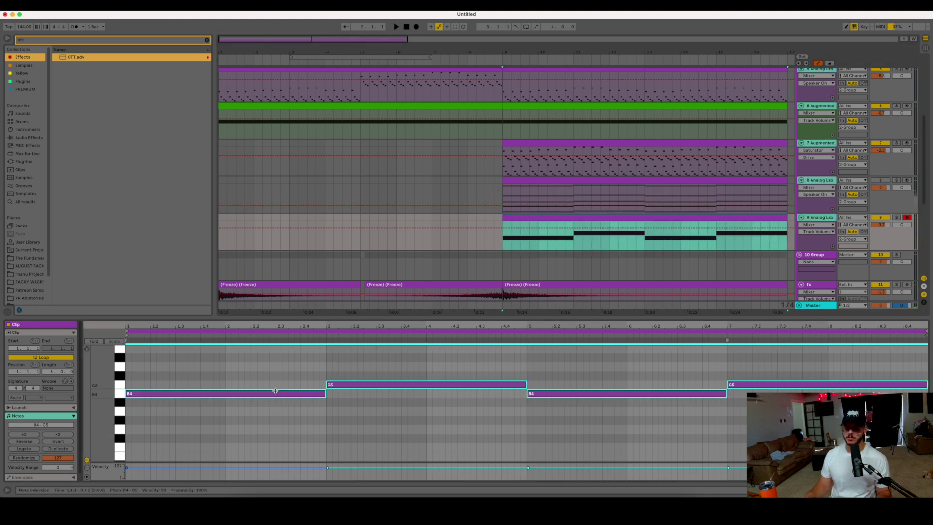
{"action": "left_click_drag", "start_coordinate": [271, 393], "coordinate": [271, 356]}
{"action": "key", "text": "space"}
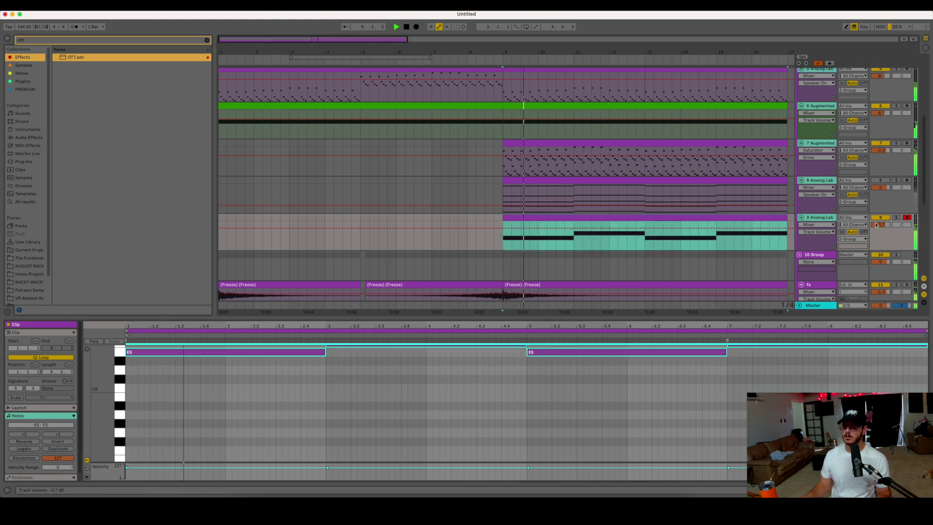
{"action": "key", "text": "super+alt+l"}
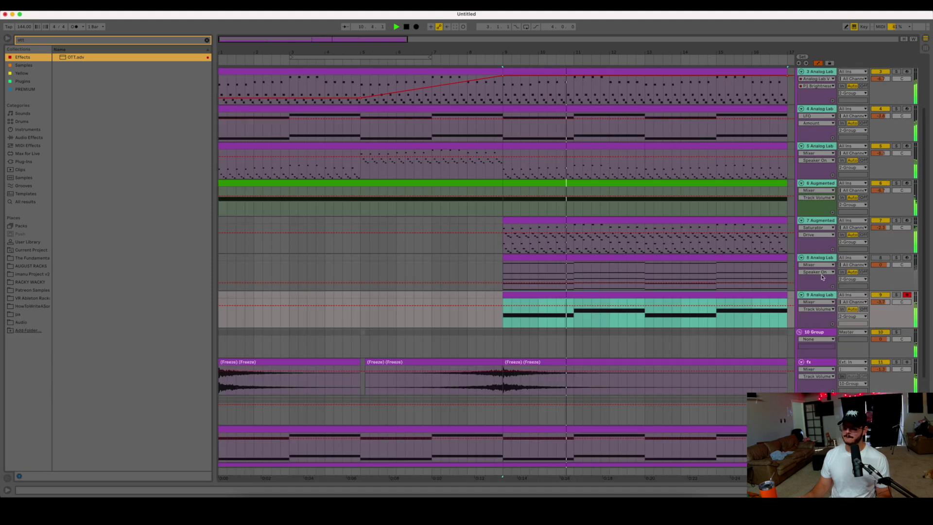
Reactivate the organ chord track and trim the volume of the selected tracks together.
{"action": "left_click", "coordinate": [880, 258]}
{"action": "left_click_drag", "start_coordinate": [882, 264], "coordinate": [882, 265]}
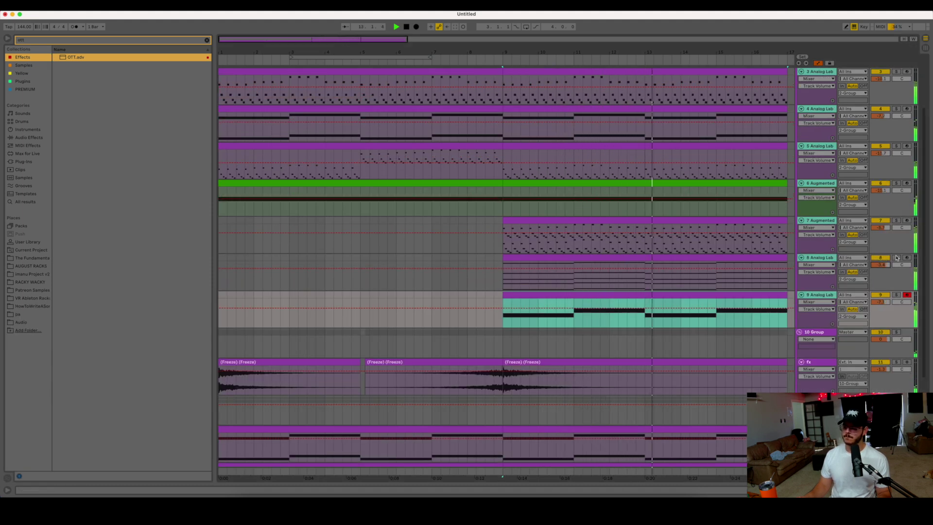
{"action": "left_click", "coordinate": [896, 258]}
{"action": "left_click", "coordinate": [892, 257]}
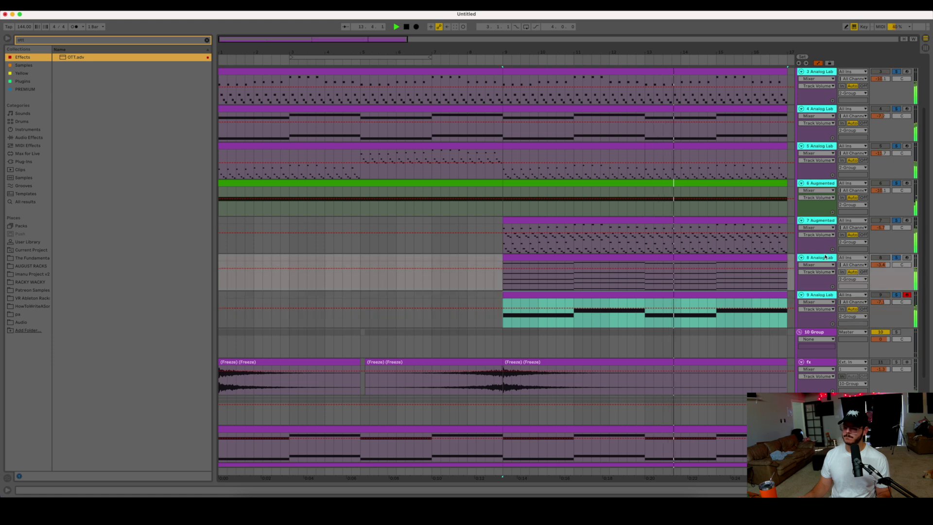
Solo the organ chord track and delete unwanted chord notes from its clip while checking playback.
{"action": "left_click", "coordinate": [895, 258]}
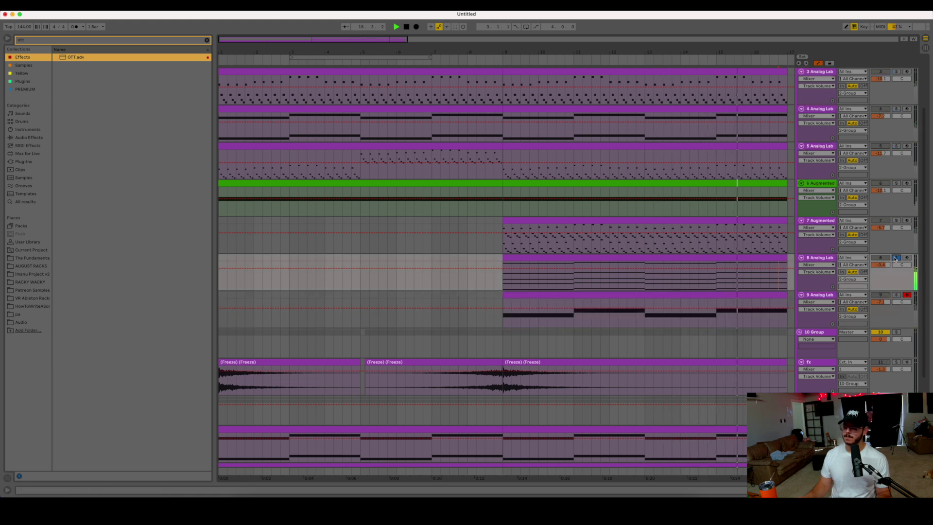
{"action": "double_click", "coordinate": [752, 258]}
{"action": "key", "text": "space"}
{"action": "key", "text": "space"}
{"action": "key", "text": "space"}
{"action": "key", "text": "Delete"}
{"action": "scroll", "coordinate": [390, 427], "scroll_direction": "down", "scroll_amount": 4}
{"action": "key", "text": "space"}
{"action": "key", "text": "space"}
Check the organ track's Cave Oasis preset and play its thinned chords with the full mix.
{"action": "left_click", "coordinate": [895, 257]}
{"action": "left_click", "coordinate": [27, 405]}
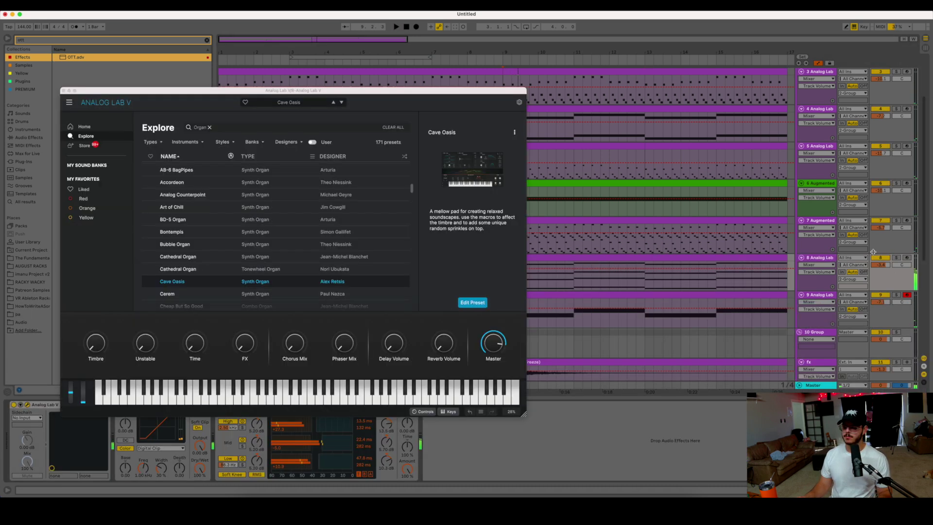
{"action": "left_click", "coordinate": [64, 91]}
{"action": "left_click", "coordinate": [640, 275]}
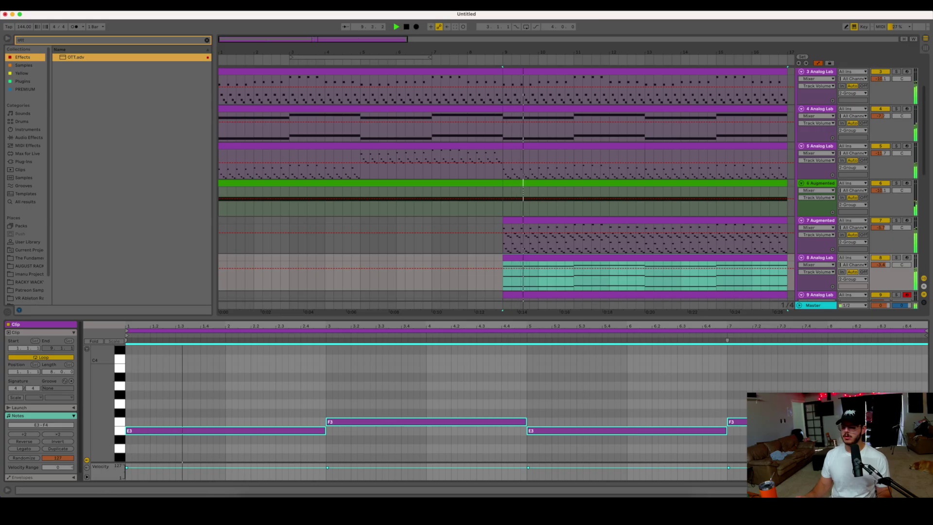
{"action": "key", "text": "super+alt+l"}
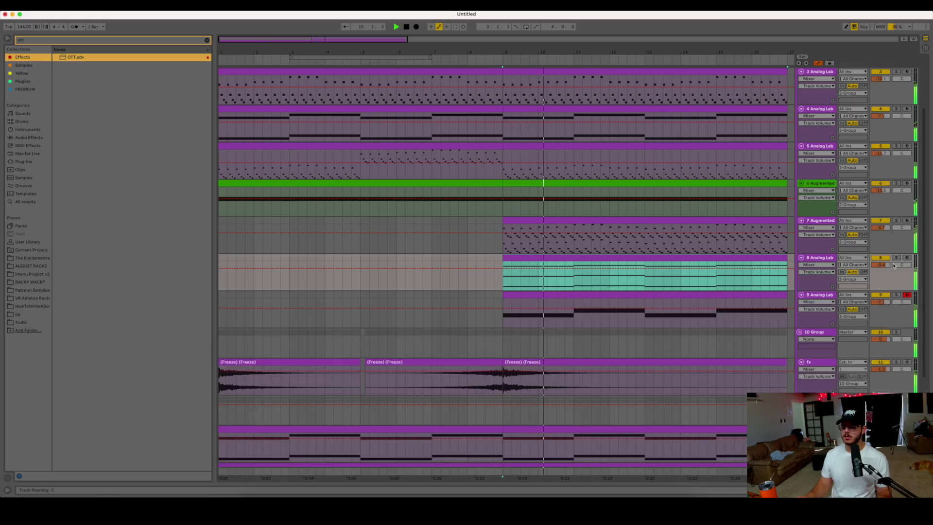
Solo the organ chord track and add the Tuner after OTT to check the preset's pitch.
{"action": "left_click", "coordinate": [896, 258]}
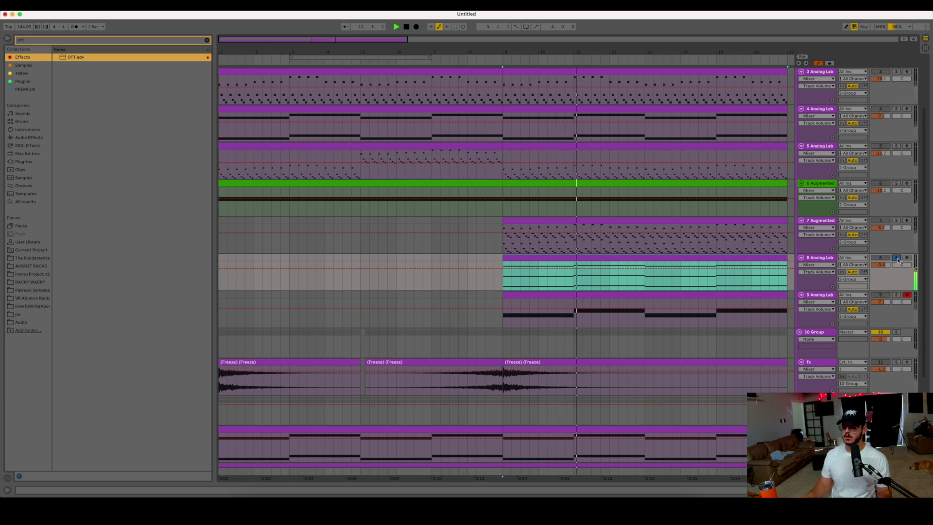
{"action": "double_click", "coordinate": [827, 258]}
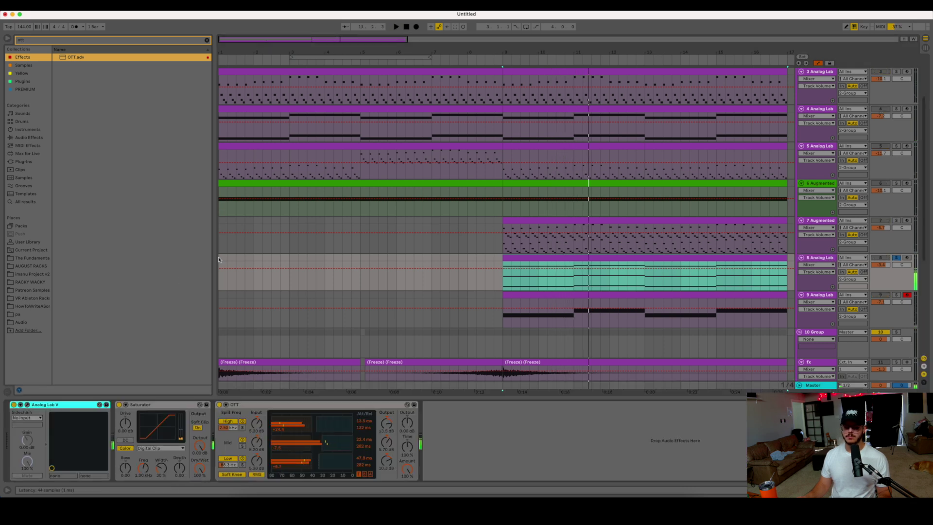
{"action": "left_click", "coordinate": [30, 404]}
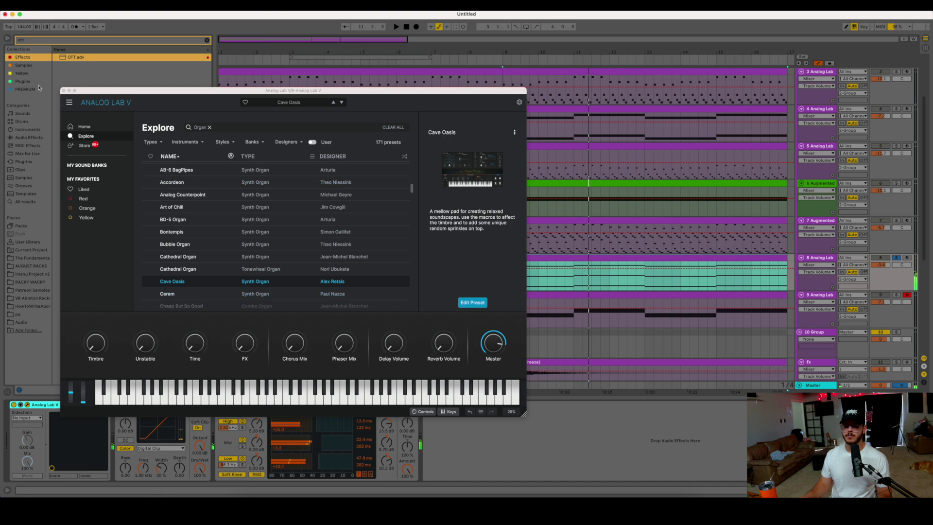
{"action": "left_click", "coordinate": [64, 91]}
{"action": "key", "text": "super+f"}
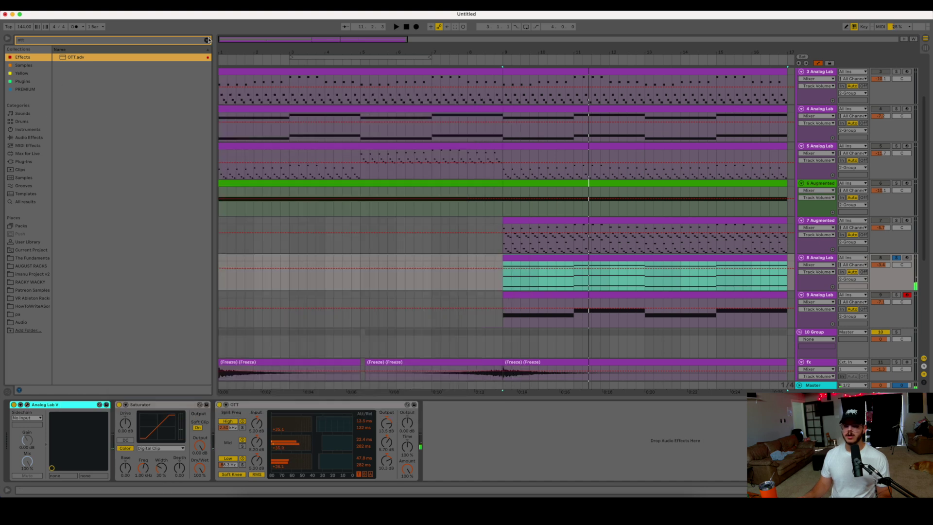
{"action": "left_click", "coordinate": [27, 139]}
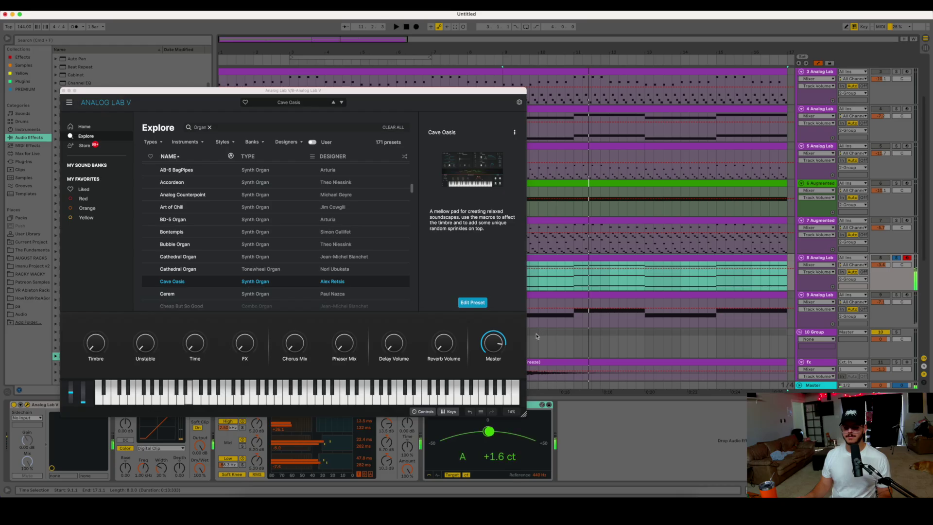
{"action": "left_click", "coordinate": [64, 91]}
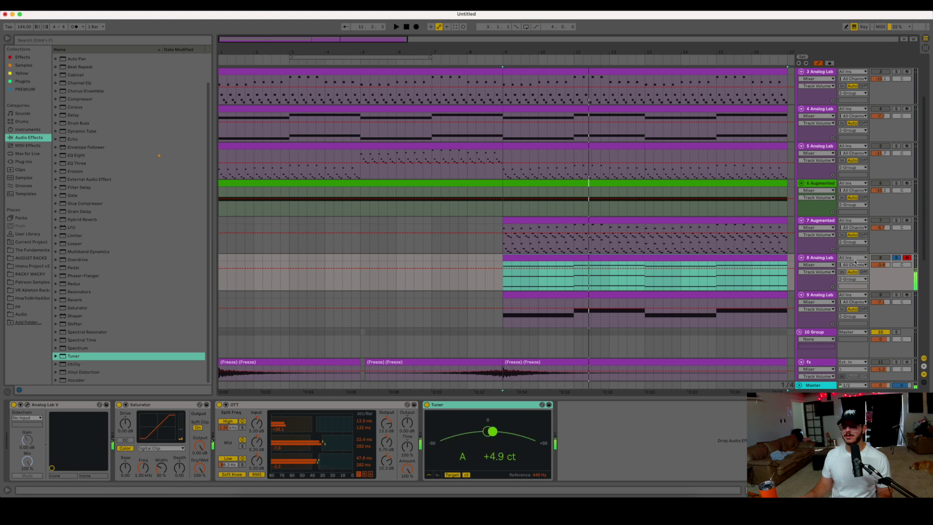
Freeze and flatten the organ chord track to audio and set the clip's warp mode to Complex.
{"action": "right_click", "coordinate": [822, 259]}
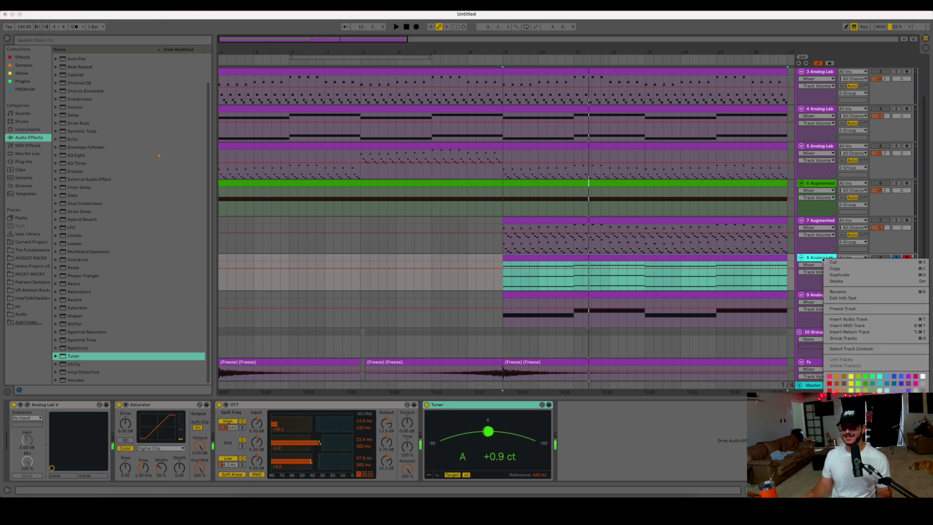
{"action": "left_click", "coordinate": [849, 310]}
{"action": "right_click", "coordinate": [816, 259]}
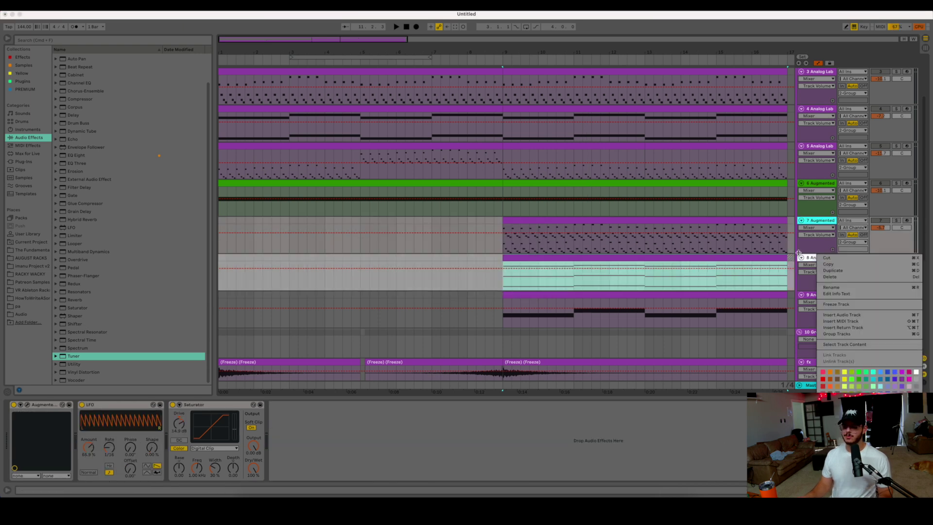
{"action": "left_click", "coordinate": [815, 258]}
{"action": "right_click", "coordinate": [815, 259]}
{"action": "left_click", "coordinate": [859, 317]}
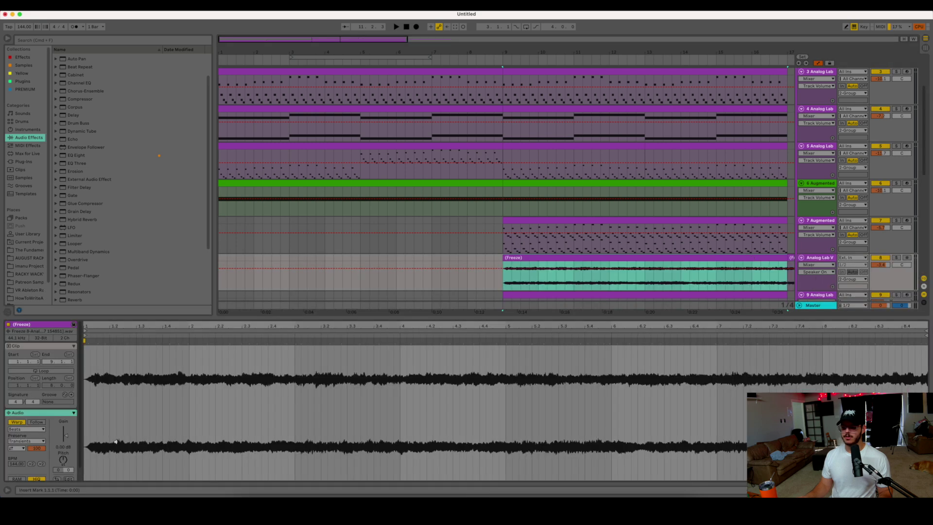
{"action": "left_click", "coordinate": [25, 429]}
{"action": "left_click", "coordinate": [24, 459]}
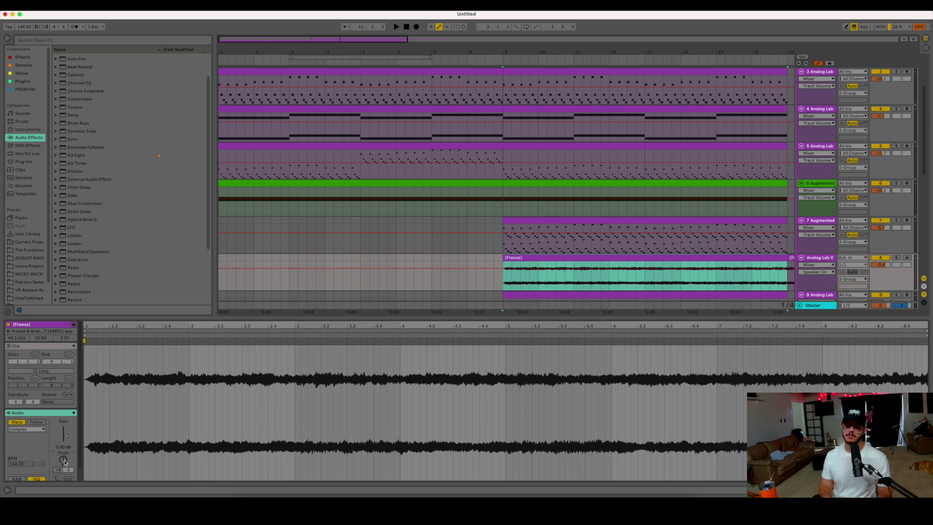
Adjust the flattened organ clip's pitch, check it in playback, and delete the freeze tail following the clip.
{"action": "left_click_drag", "start_coordinate": [64, 462], "coordinate": [65, 458]}
{"action": "key", "text": "space"}
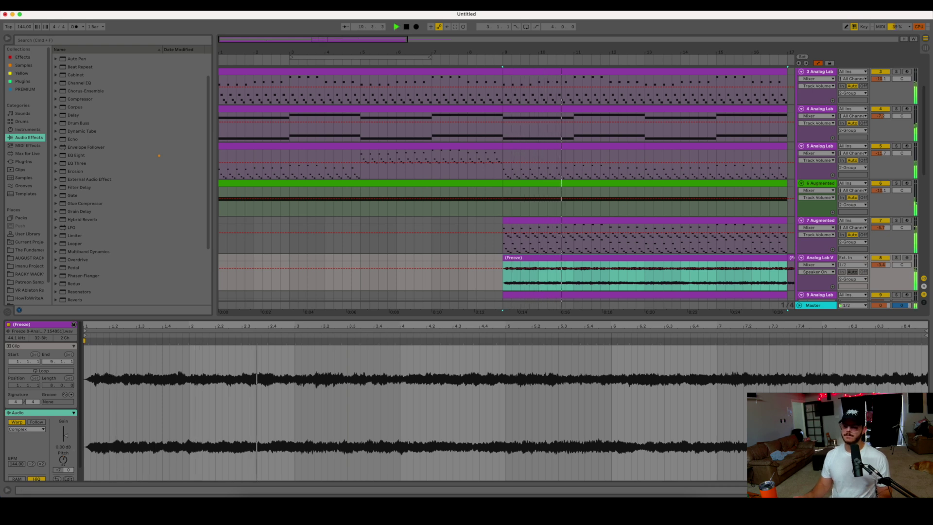
{"action": "key", "text": "super+alt+l"}
{"action": "left_click_drag", "start_coordinate": [438, 52], "coordinate": [437, 24]}
{"action": "left_click", "coordinate": [420, 258]}
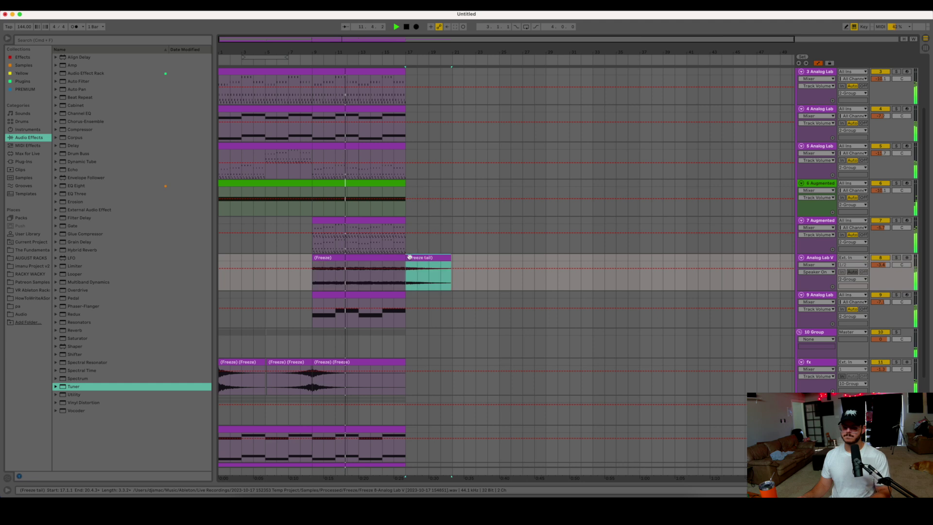
{"action": "key", "text": "Delete"}
Adjust the flattened organ clip's gain while playing the full mix.
{"action": "left_click", "coordinate": [391, 259]}
{"action": "double_click", "coordinate": [391, 260]}
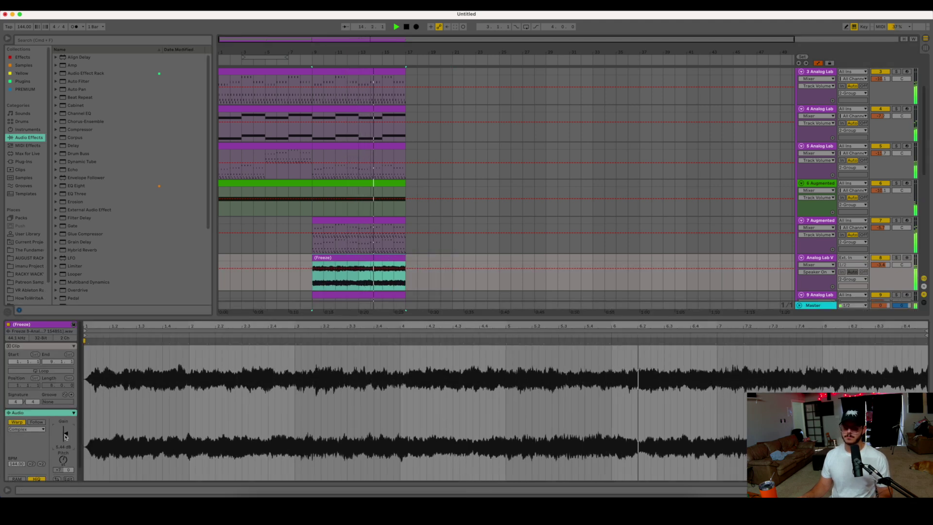
{"action": "left_click_drag", "start_coordinate": [65, 433], "coordinate": [65, 437]}
{"action": "left_click", "coordinate": [924, 489]}
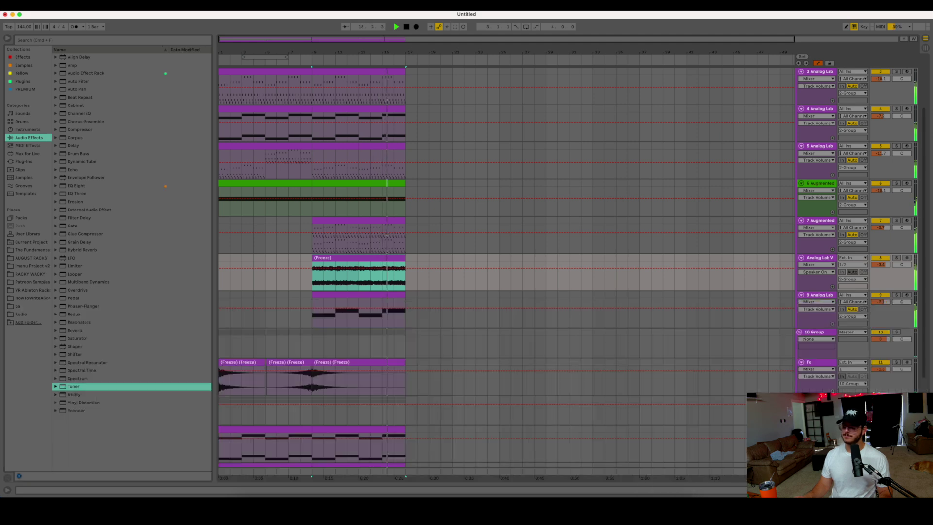
{"action": "left_click", "coordinate": [7, 38]}
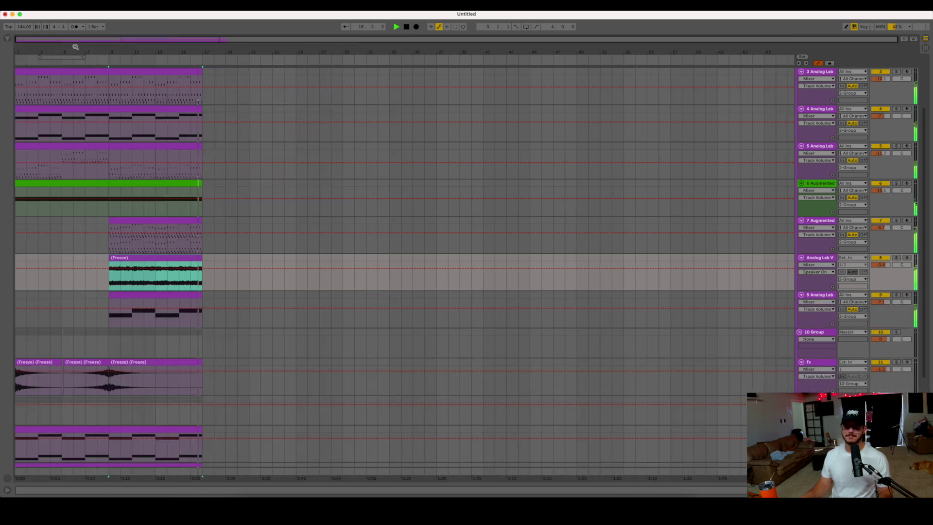
{"action": "left_click_drag", "start_coordinate": [72, 39], "coordinate": [127, 113]}
{"action": "key", "text": "space"}
Add a Reverb after Analog Lab V on the first arpeggio track, 3 Analog Lab.
{"action": "scroll", "coordinate": [659, 329], "scroll_direction": "up", "scroll_amount": 3}
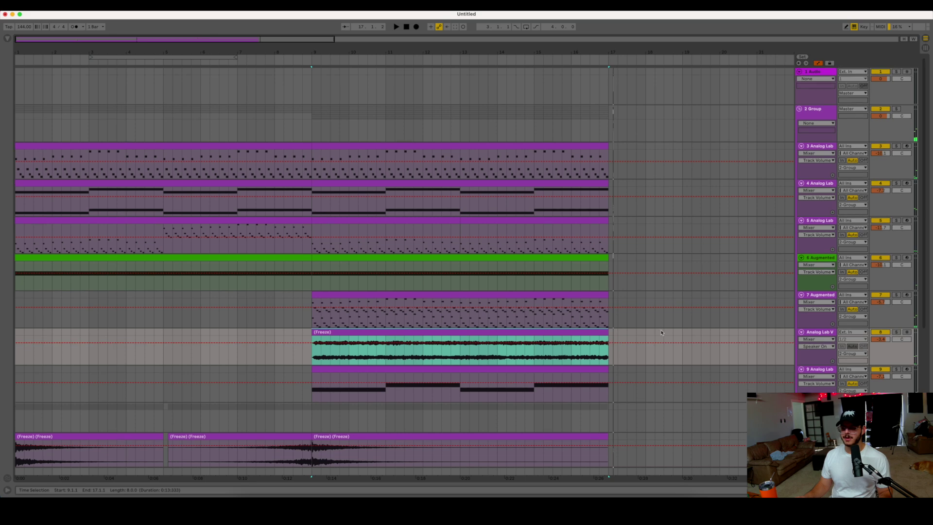
{"action": "left_click", "coordinate": [819, 74]}
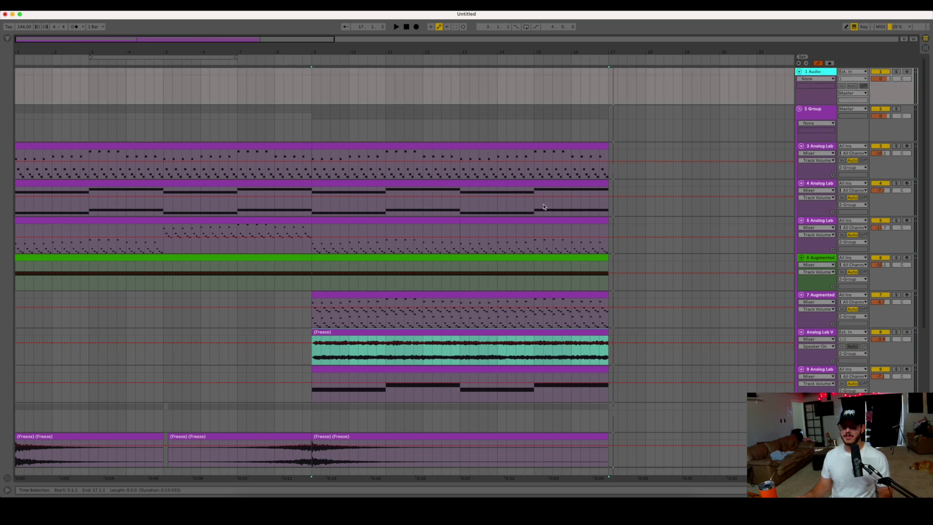
{"action": "scroll", "coordinate": [738, 306], "scroll_direction": "down", "scroll_amount": 5}
{"action": "scroll", "coordinate": [777, 316], "scroll_direction": "up", "scroll_amount": 5}
{"action": "double_click", "coordinate": [819, 146]}
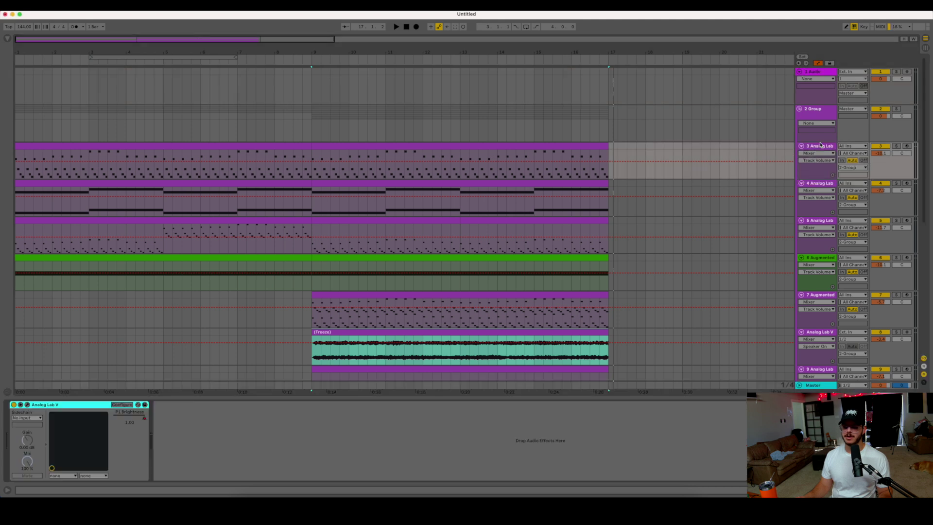
{"action": "left_click", "coordinate": [8, 37]}
{"action": "scroll", "coordinate": [110, 300], "scroll_direction": "down", "scroll_amount": 3}
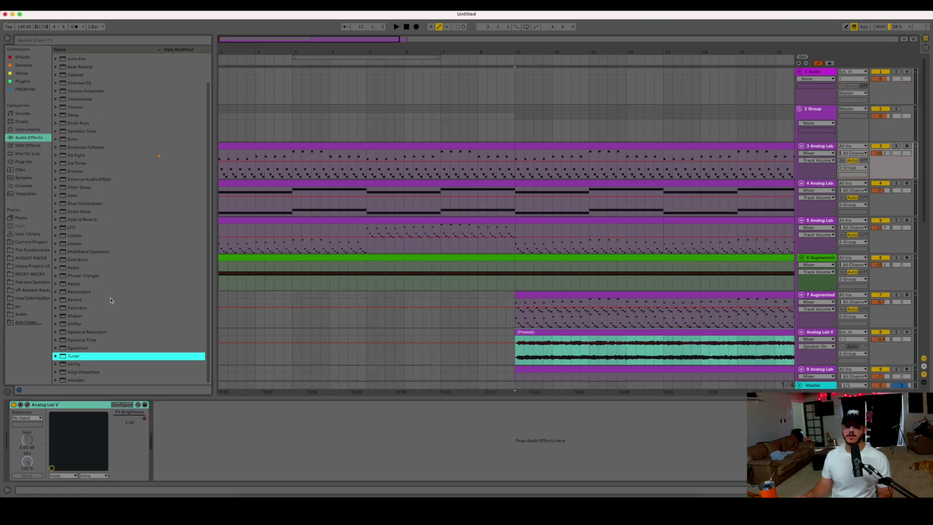
{"action": "double_click", "coordinate": [78, 301]}
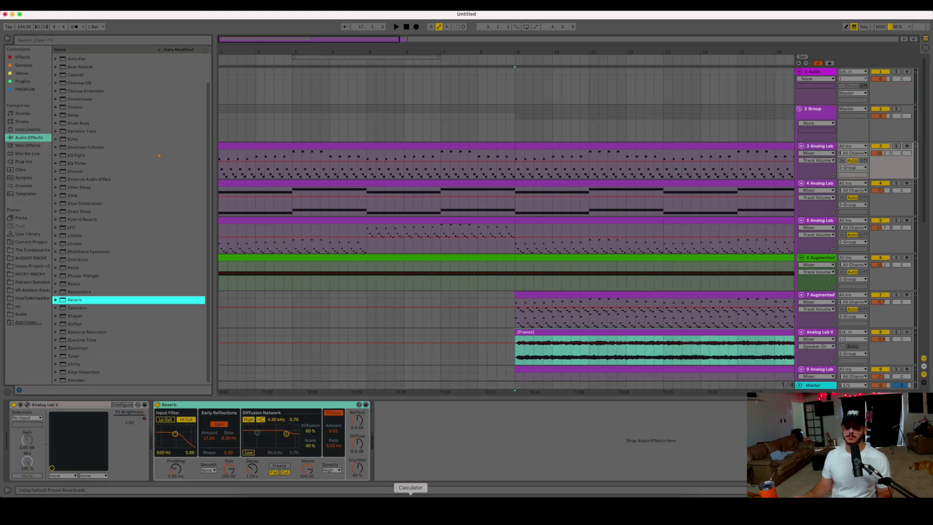
Solo the 3 Analog Lab arpeggio and shape its Reverb during playback, with 37% dry/wet and the low cut enabled.
{"action": "left_click", "coordinate": [896, 146]}
{"action": "key", "text": "space"}
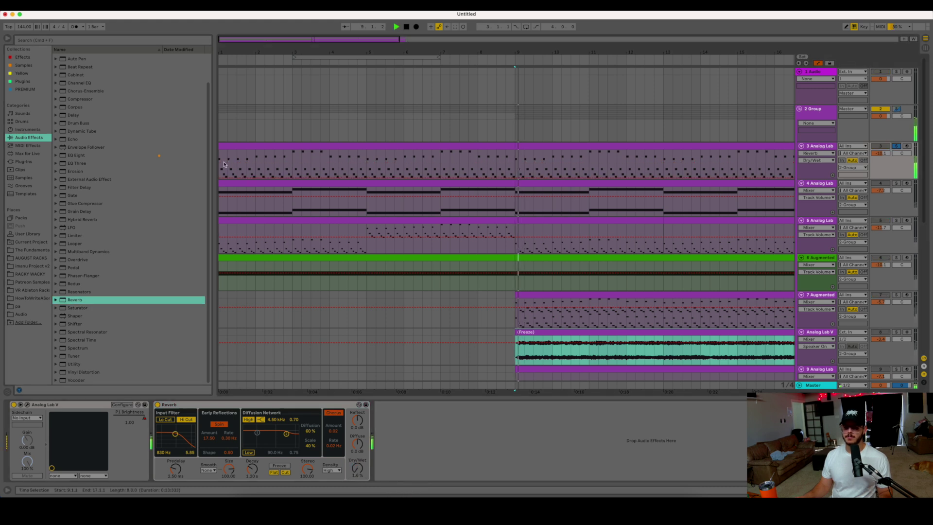
{"action": "left_click", "coordinate": [227, 164]}
{"action": "key", "text": "space"}
{"action": "key", "text": "space"}
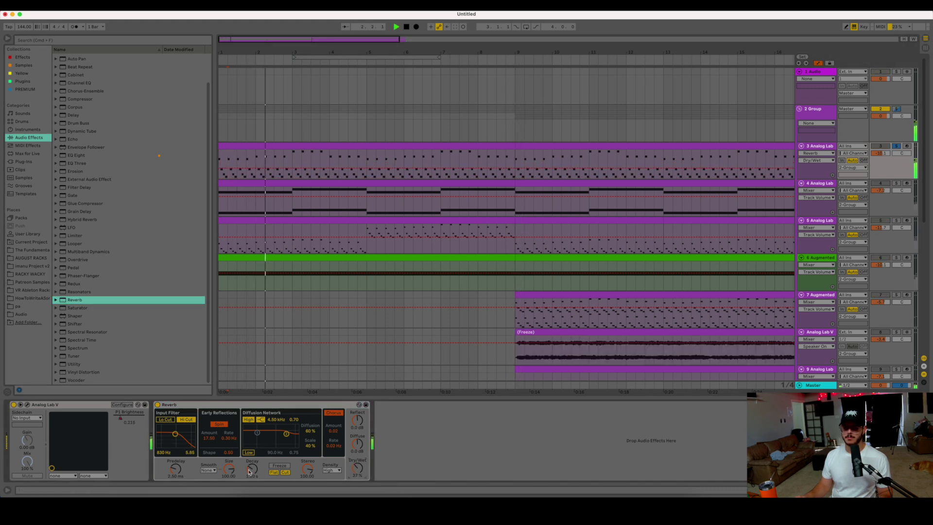
{"action": "left_click", "coordinate": [164, 419]}
{"action": "left_click", "coordinate": [164, 418]}
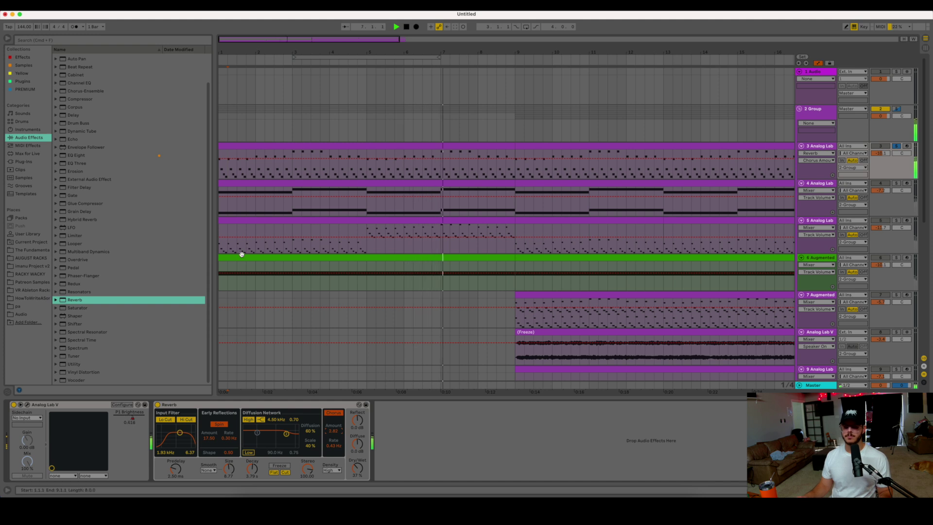
Solo the green 6 Augmented track and add a Reverb with reduced size, about 71% dry/wet and the low cut enabled.
{"action": "left_click", "coordinate": [221, 271]}
{"action": "key", "text": "space"}
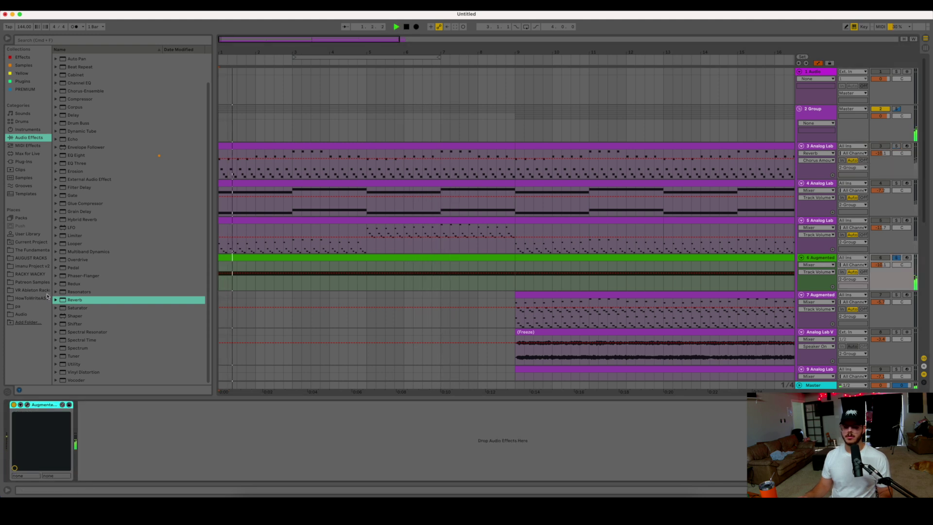
{"action": "double_click", "coordinate": [83, 302]}
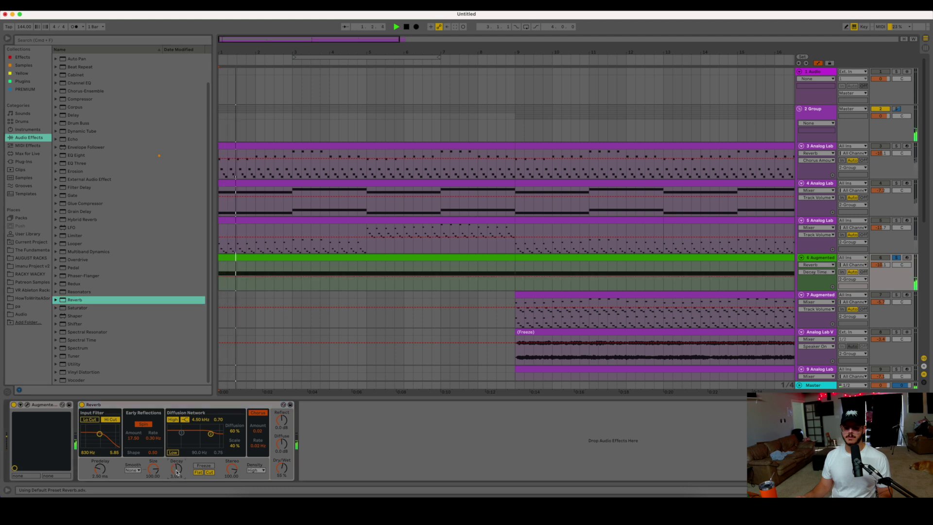
{"action": "left_click_drag", "start_coordinate": [153, 469], "coordinate": [153, 466]}
{"action": "left_click_drag", "start_coordinate": [282, 469], "coordinate": [282, 458]}
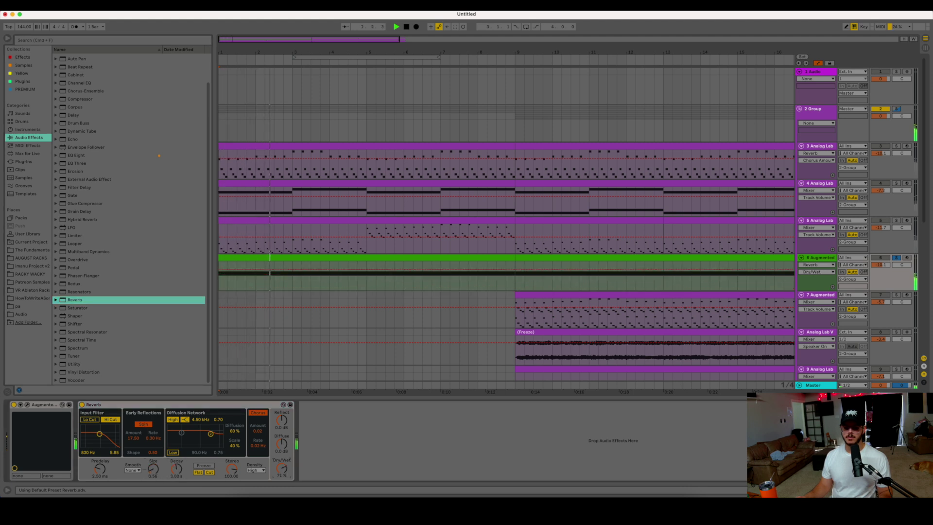
{"action": "left_click", "coordinate": [87, 420]}
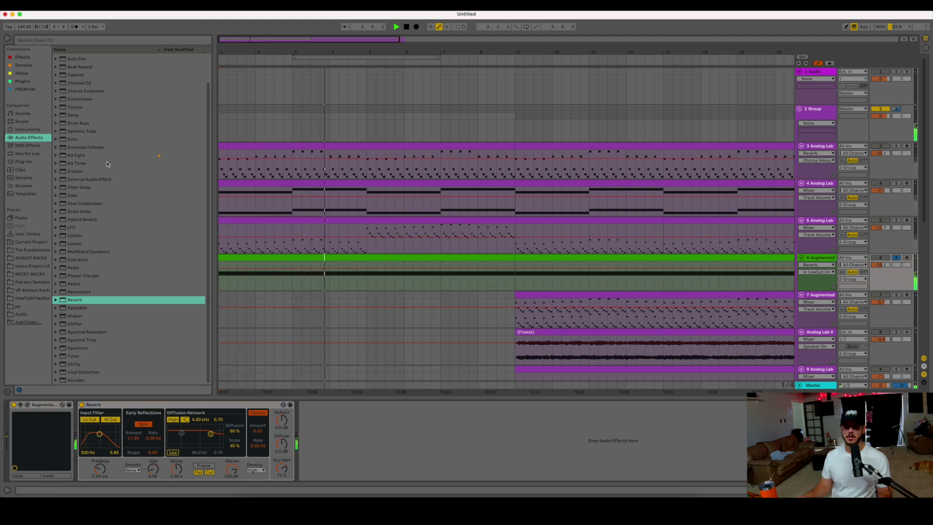
Place a driven Saturator after the Augmented track's Reverb, and set the Reverb's input filter to about 2.23 kHz with a longer decay.
{"action": "double_click", "coordinate": [77, 308]}
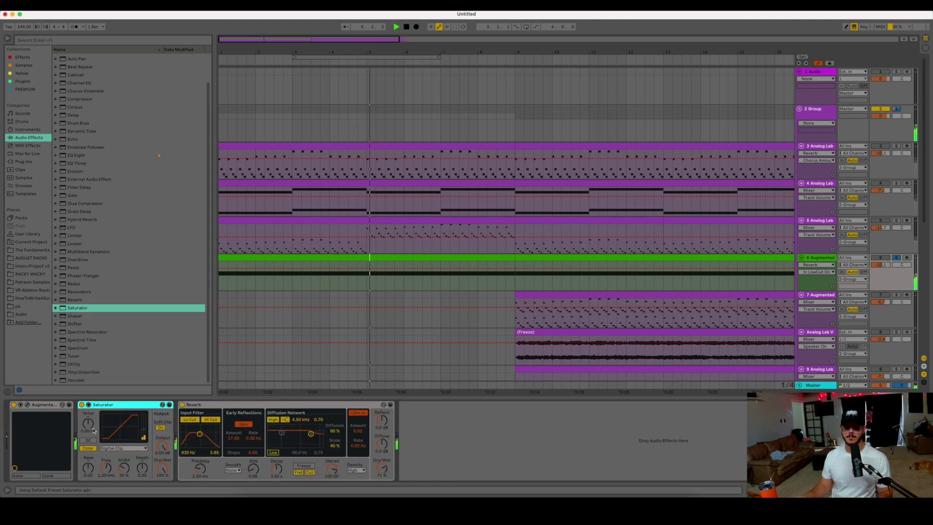
{"action": "left_click_drag", "start_coordinate": [489, 446], "coordinate": [489, 445]}
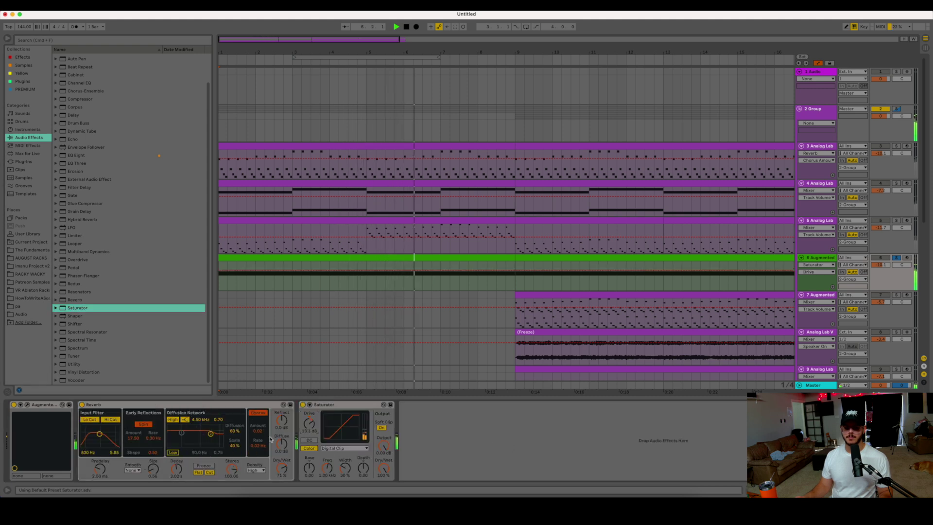
{"action": "left_click_drag", "start_coordinate": [104, 434], "coordinate": [105, 435]}
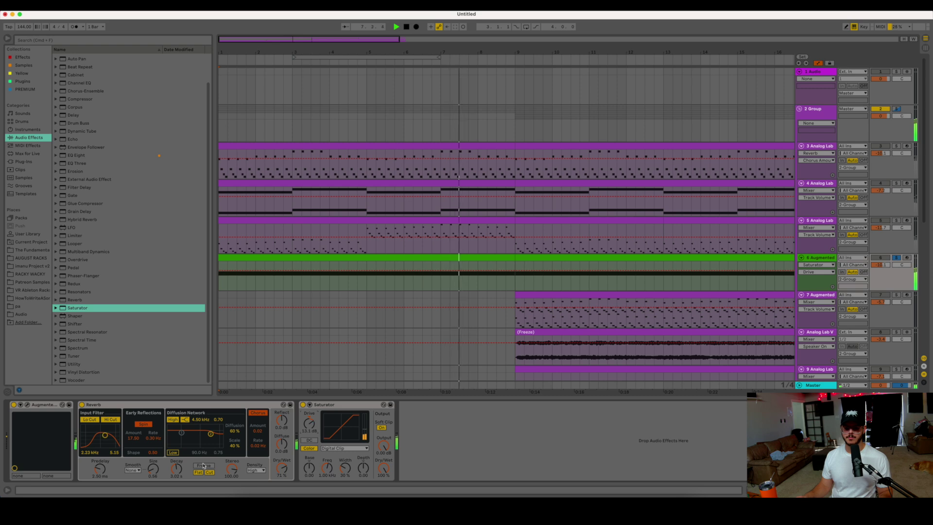
{"action": "mouse_move", "coordinate": [176, 469]}
{"action": "left_mouse_down"}
{"action": "mouse_move", "coordinate": [177, 452]}
{"action": "mouse_move", "coordinate": [176, 462]}
{"action": "left_mouse_up"}
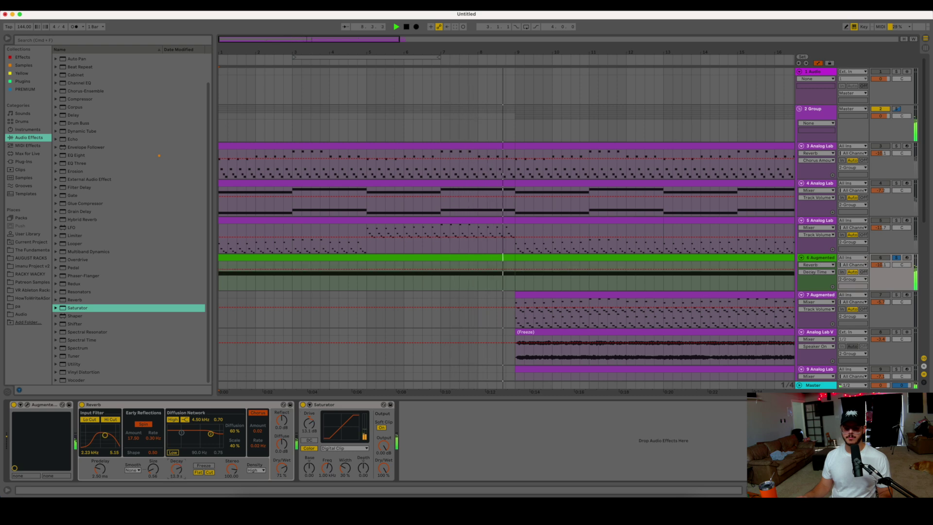
Solo the 12 Group, play it from the start and check its EQ Eight.
{"action": "left_click_drag", "start_coordinate": [925, 195], "coordinate": [927, 228]}
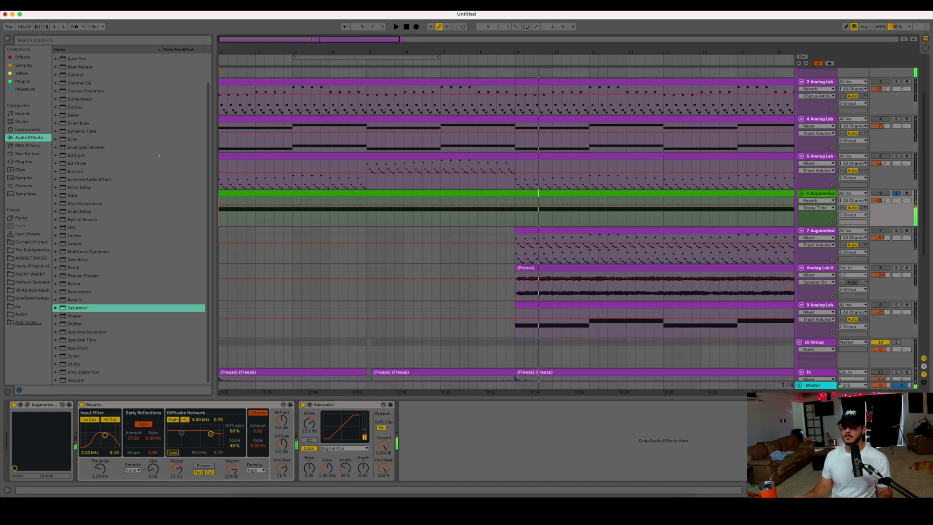
{"action": "left_click", "coordinate": [925, 490]}
{"action": "scroll", "coordinate": [487, 373], "scroll_direction": "down", "scroll_amount": 5}
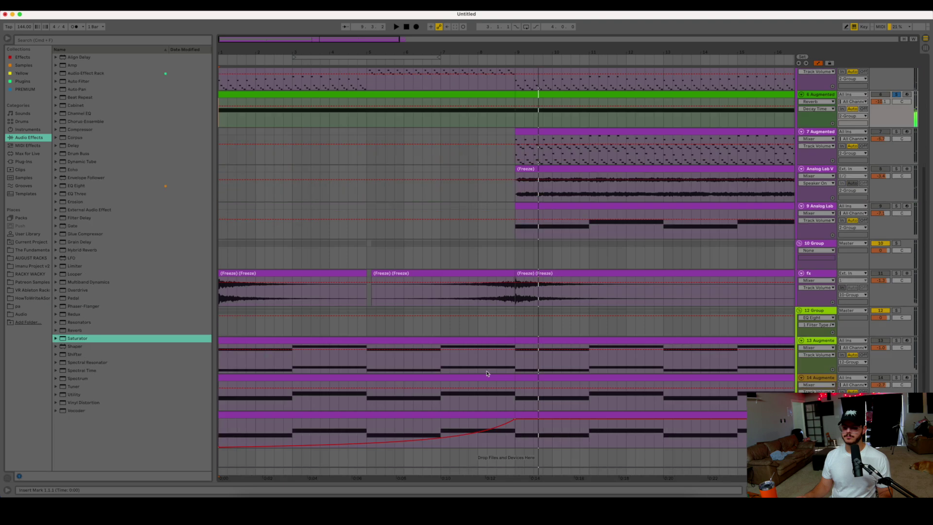
{"action": "left_click", "coordinate": [226, 324]}
{"action": "key", "text": "space"}
{"action": "key", "text": "space"}
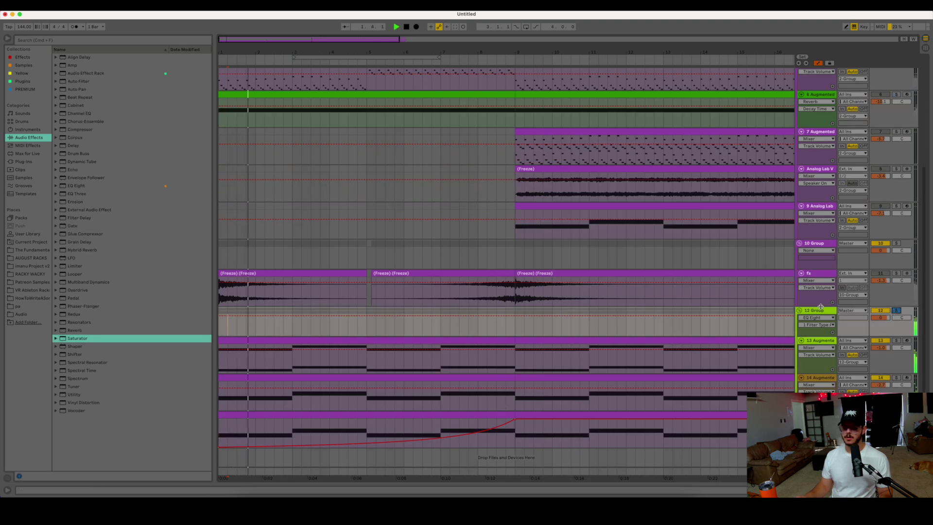
{"action": "key", "text": "super+alt+l"}
{"action": "scroll", "coordinate": [221, 330], "scroll_direction": "down", "scroll_amount": 5}
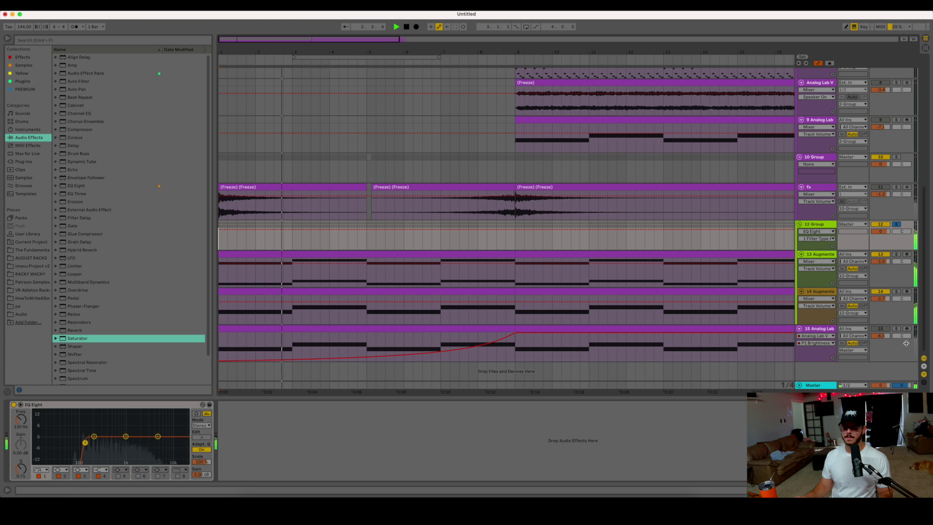
Solo the 15 Analog Lab track, check its OTT processing during playback, and fold the 12 Group.
{"action": "left_click", "coordinate": [820, 292]}
{"action": "left_click", "coordinate": [820, 254]}
{"action": "key", "text": "Down"}
{"action": "key", "text": "Down"}
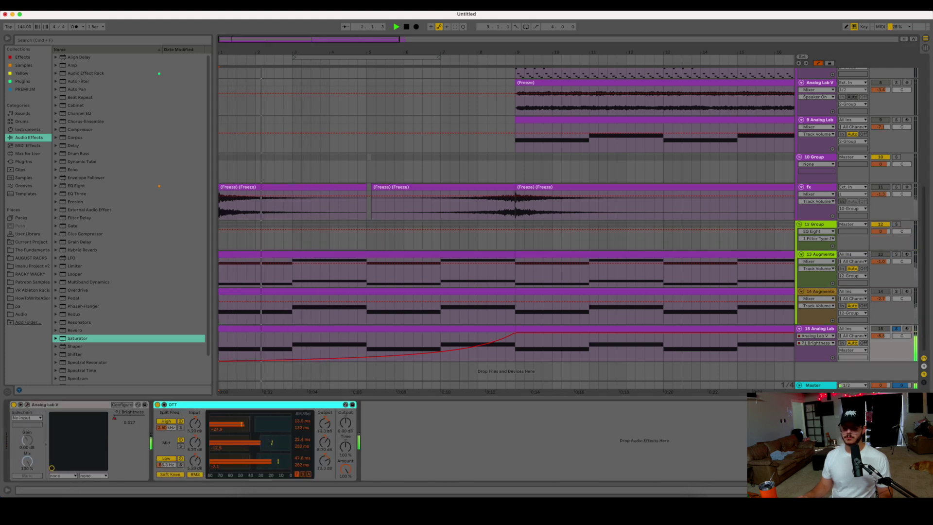
{"action": "key", "text": "space"}
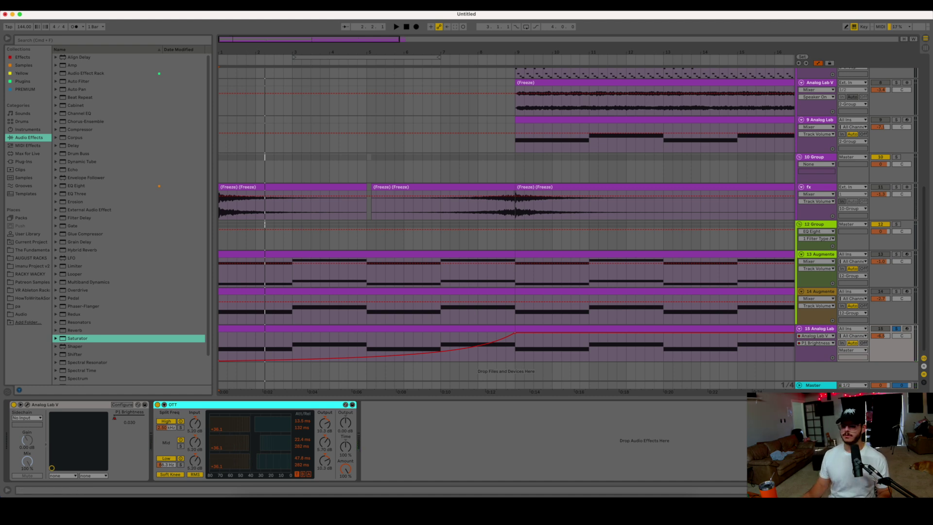
{"action": "left_click", "coordinate": [924, 489]}
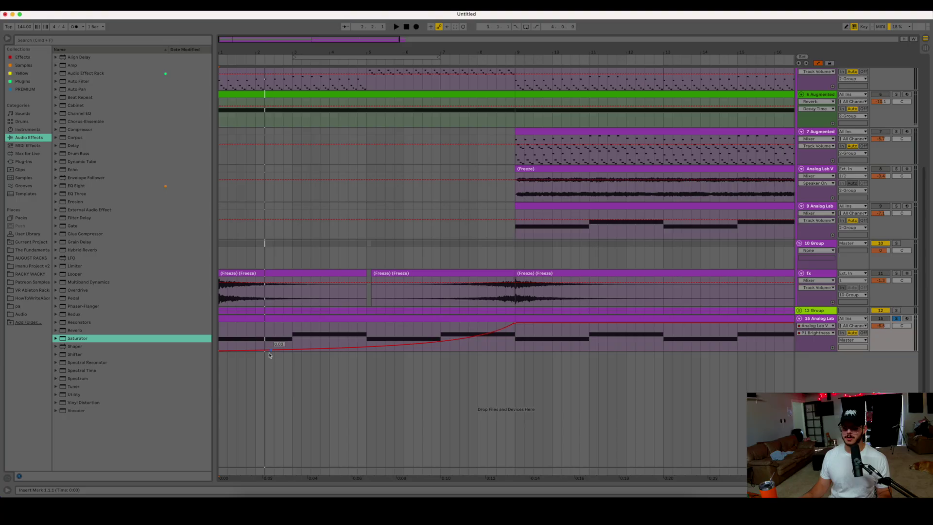
Review the layered tracks and transitions across the full arrangement.
{"action": "left_click_drag", "start_coordinate": [282, 39], "coordinate": [281, 19]}
{"action": "scroll", "coordinate": [304, 333], "scroll_direction": "up", "scroll_amount": 2}
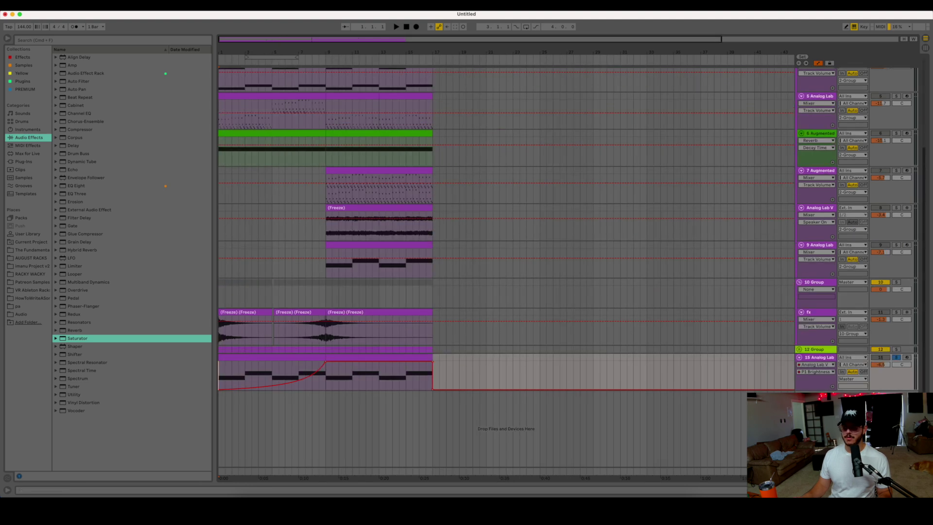
{"action": "scroll", "coordinate": [505, 267], "scroll_direction": "up", "scroll_amount": 5}
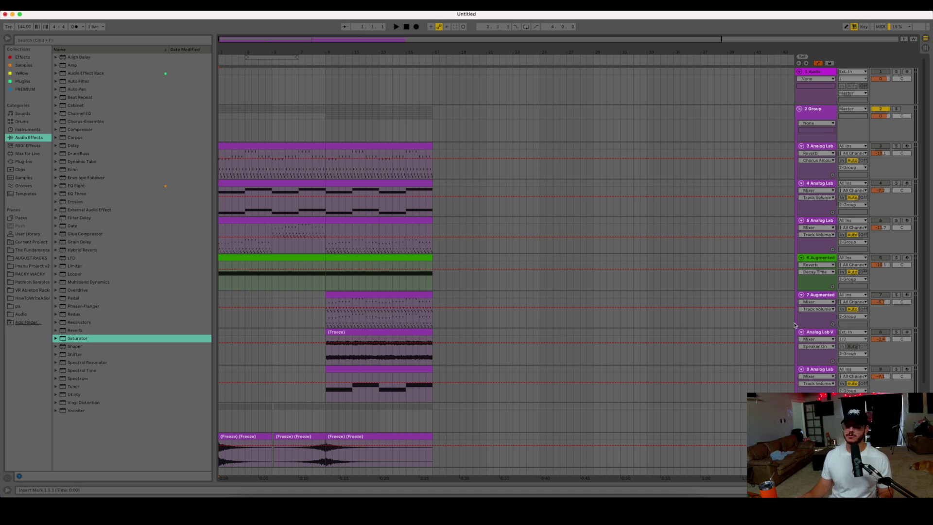
{"action": "scroll", "coordinate": [496, 311], "scroll_direction": "down", "scroll_amount": 4}
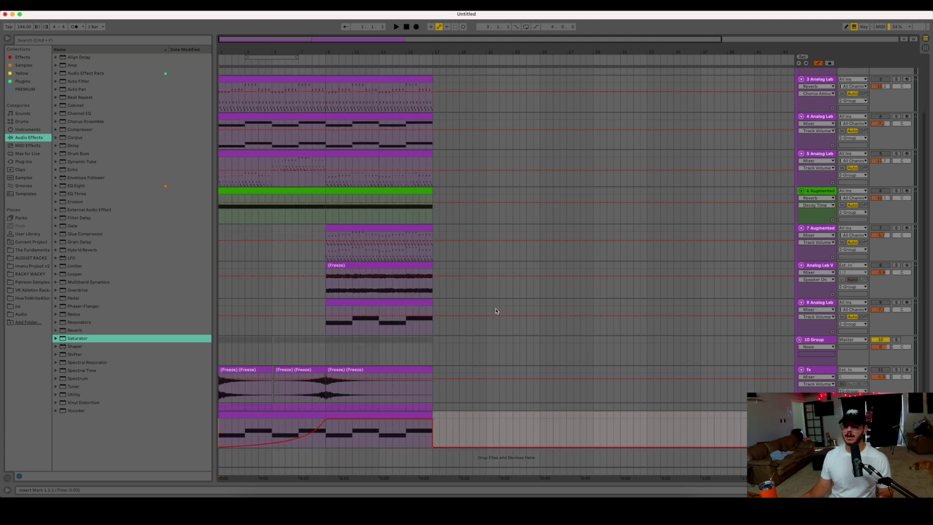
{"action": "left_click", "coordinate": [719, 6]}
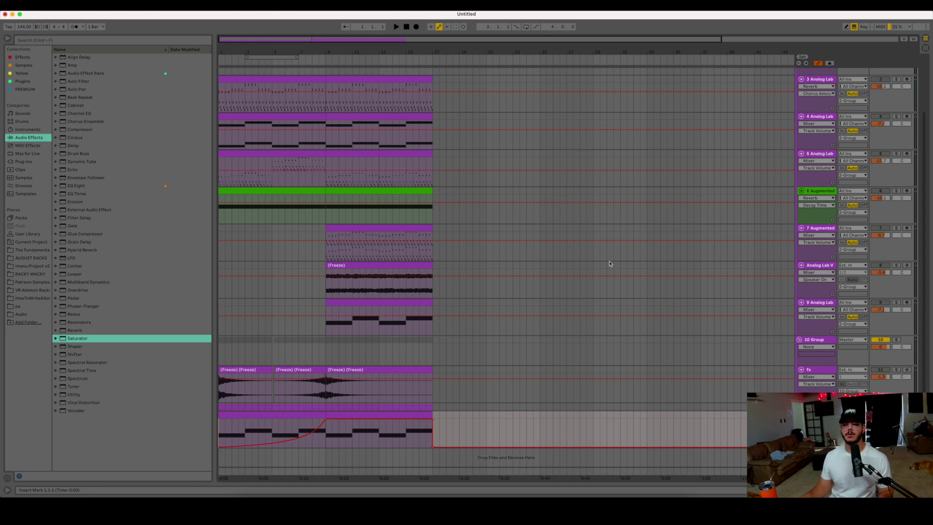
{"action": "scroll", "coordinate": [591, 339], "scroll_direction": "up", "scroll_amount": 3}
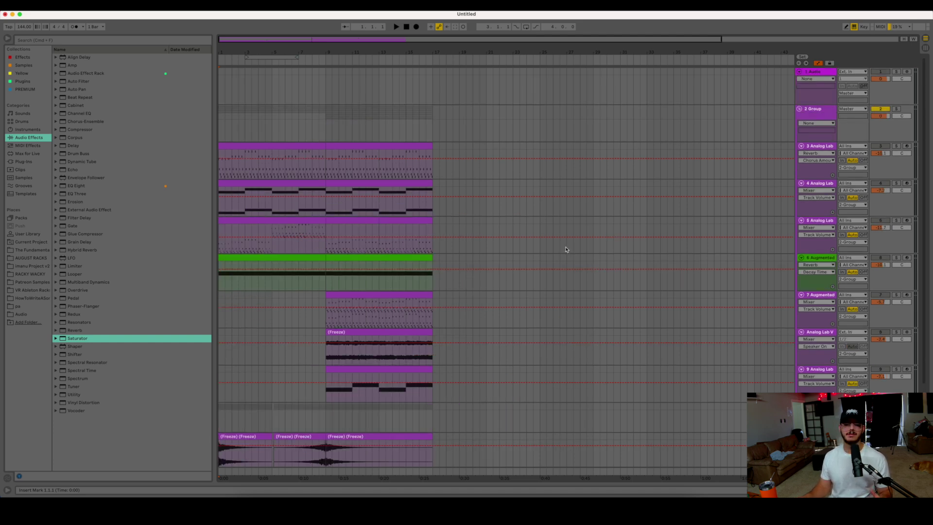
Select the first eight bars of the 3 Analog Lab arpeggio.
{"action": "left_click_drag", "start_coordinate": [257, 52], "coordinate": [313, 88]}
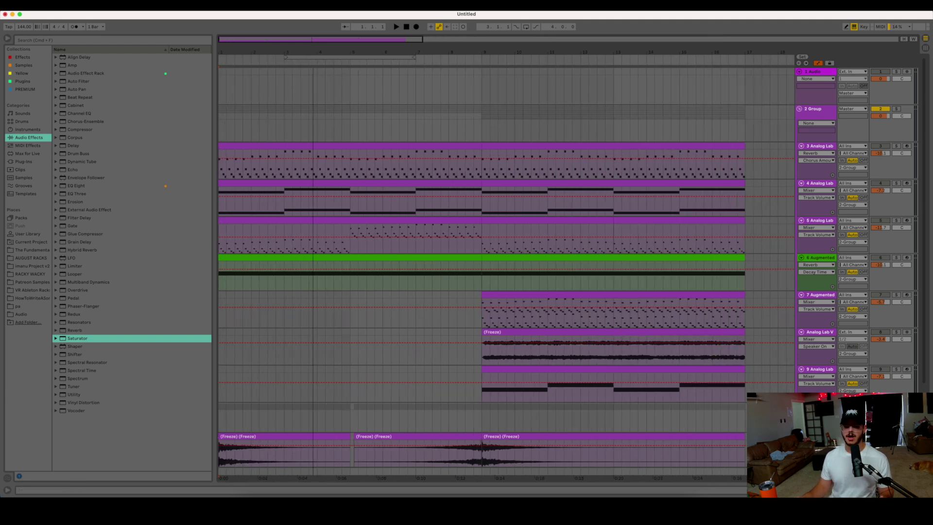
{"action": "key", "text": "minus"}
{"action": "key", "text": "minus"}
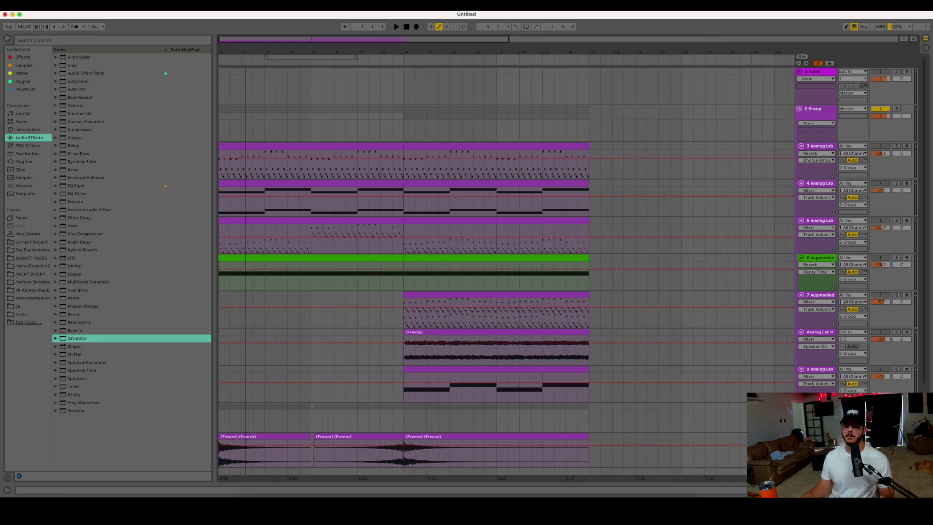
{"action": "left_click_drag", "start_coordinate": [220, 175], "coordinate": [395, 170]}
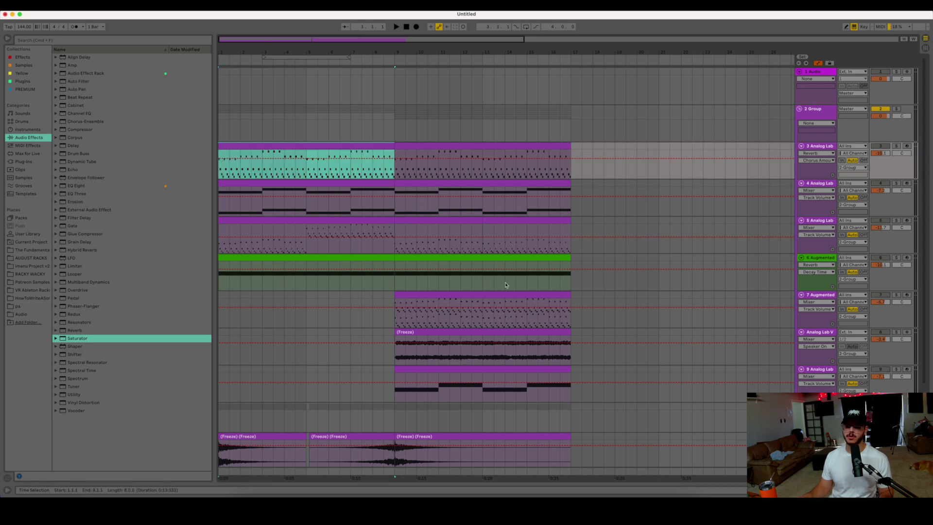